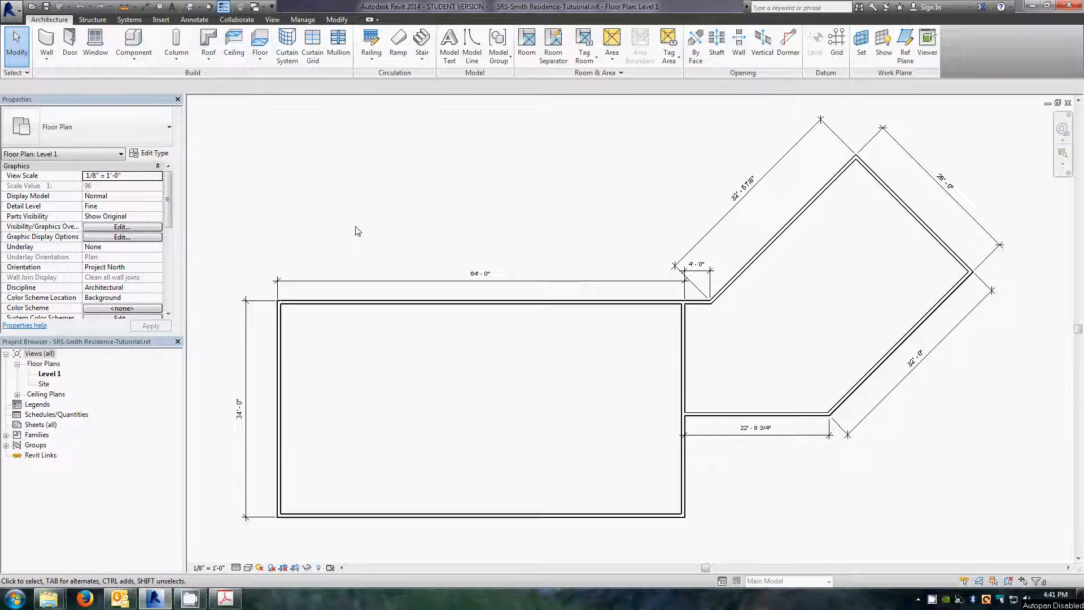
# Step: Sketch a practice chain of walls with an angled bump-out above the floor plan
pyautogui.click(47, 40)
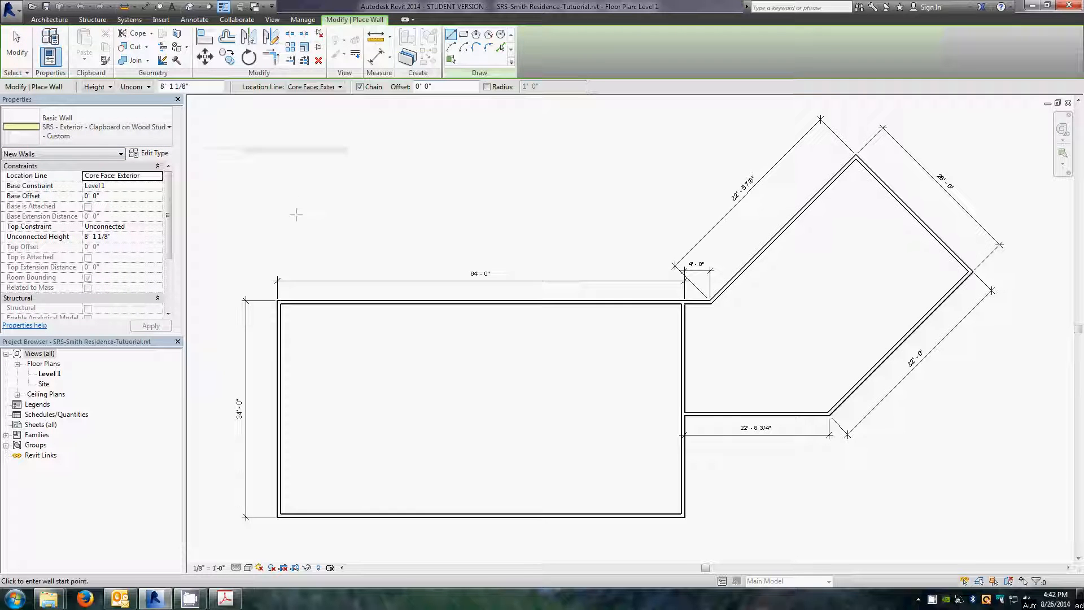
pyautogui.click(329, 240)
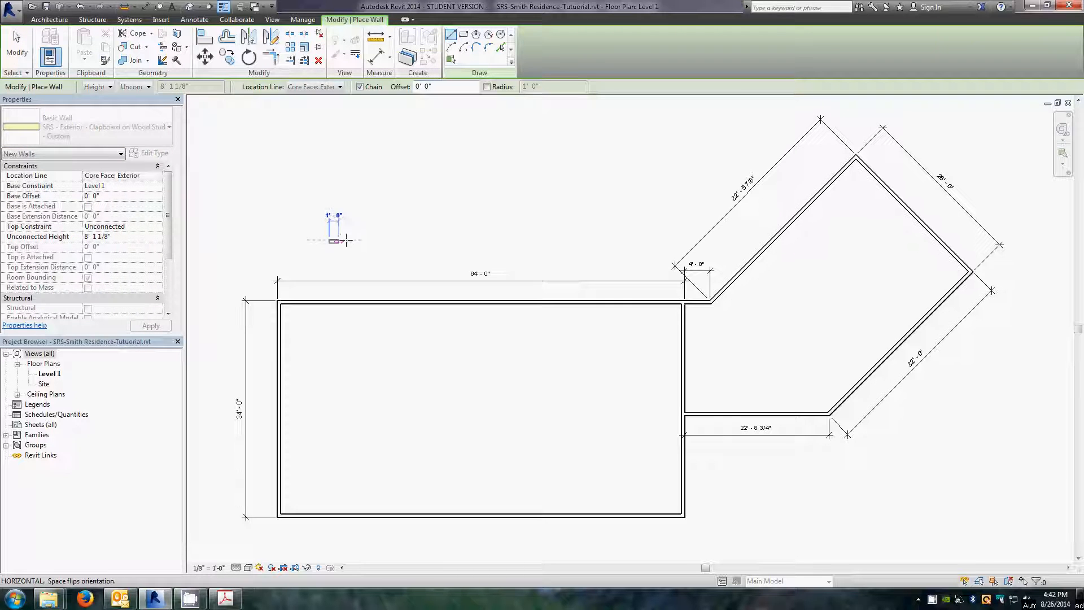
pyautogui.click(393, 240)
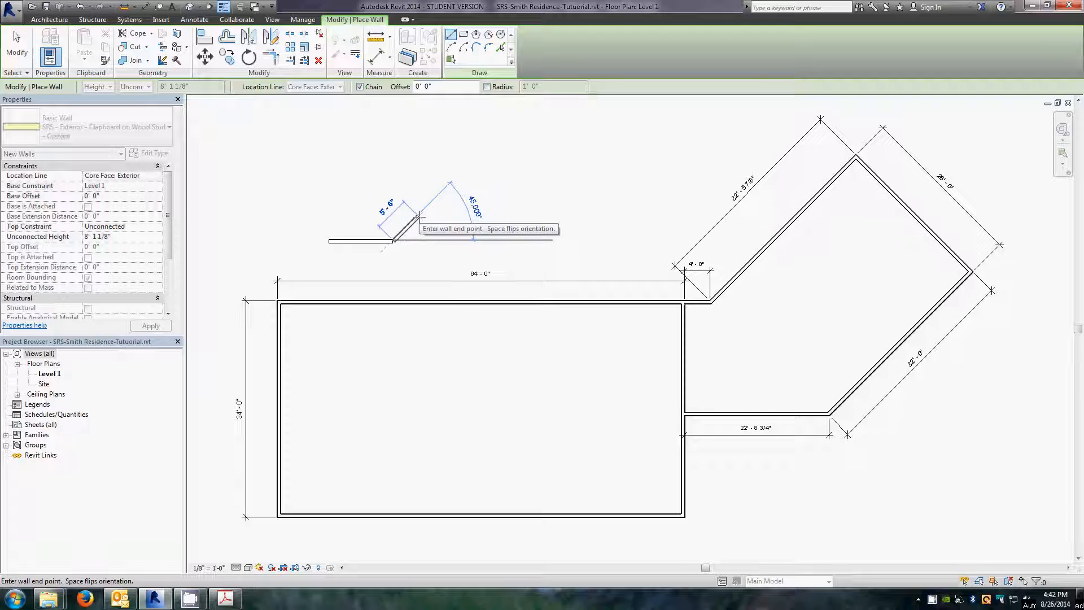
pyautogui.click(419, 215)
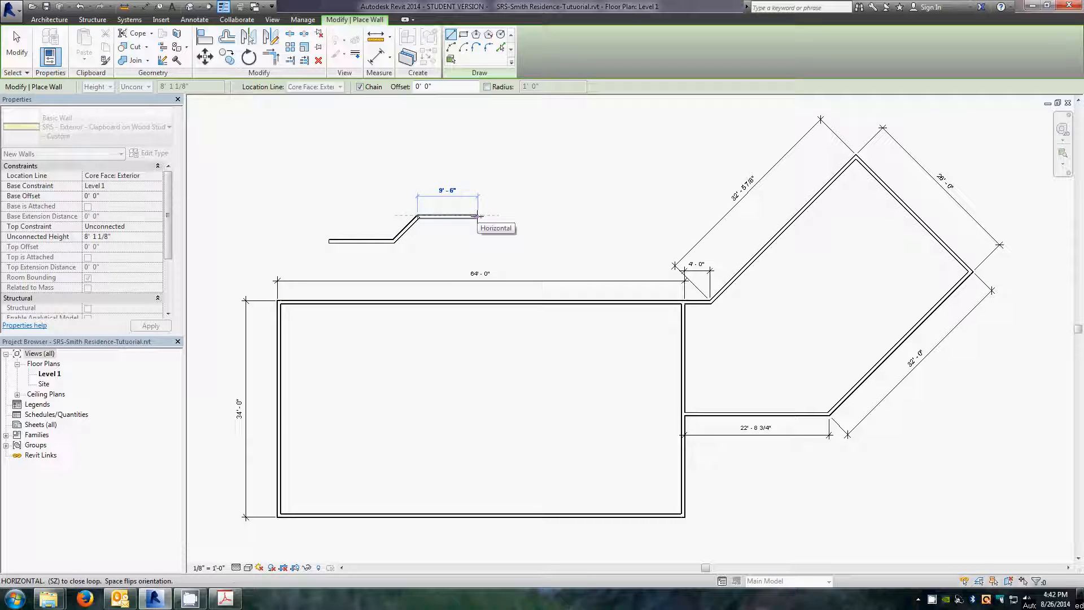
pyautogui.click(477, 215)
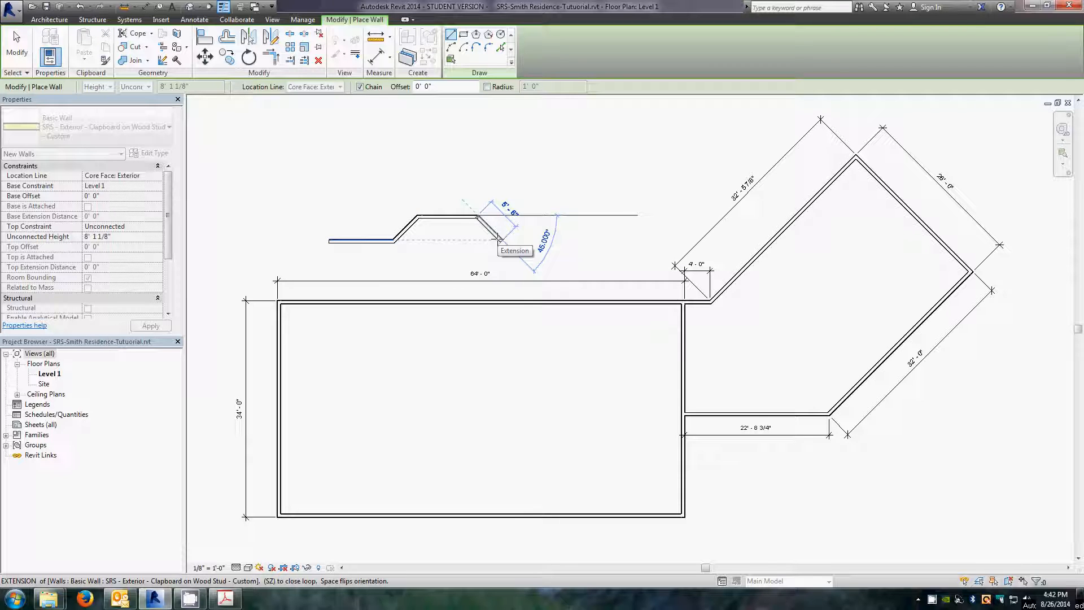
pyautogui.click(502, 241)
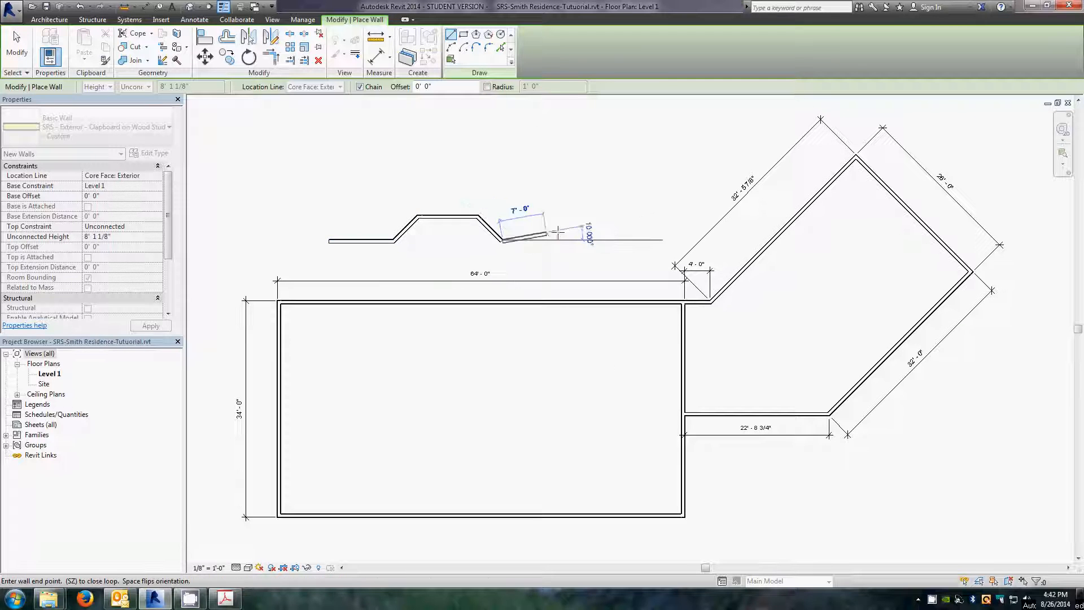
pyautogui.click(585, 240)
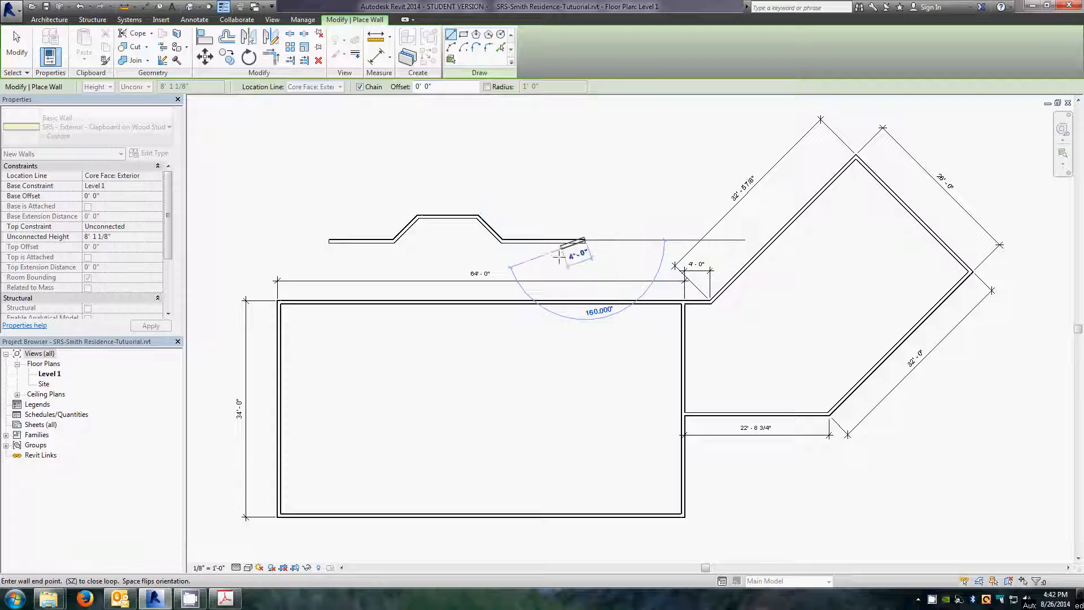
pyautogui.press('Escape')
pyautogui.press('Escape')
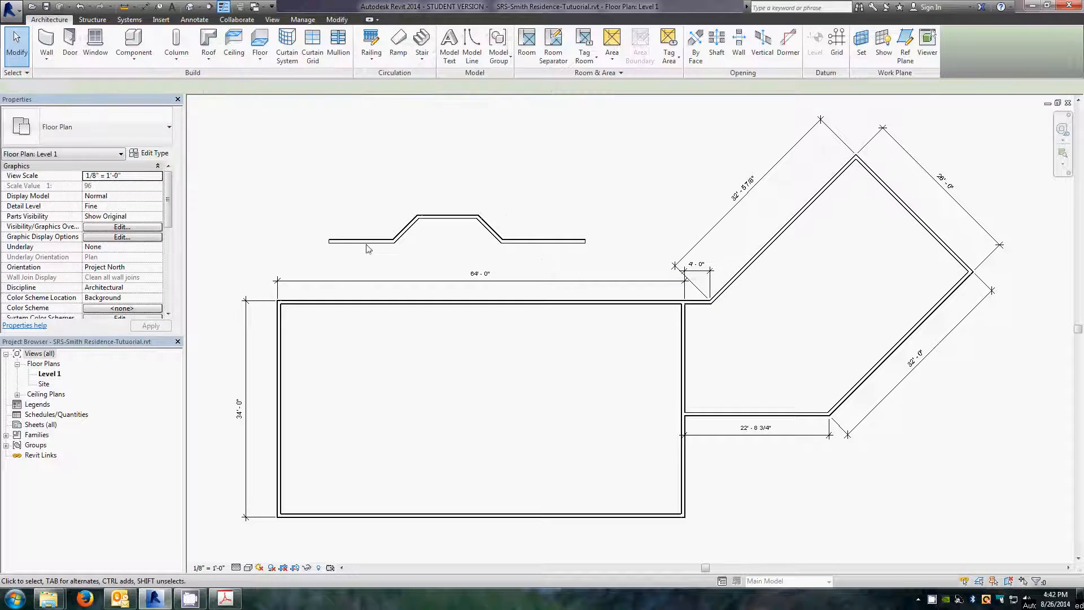
# Step: Select the practice walls and delete them
pyautogui.scroll(3, 364, 243)
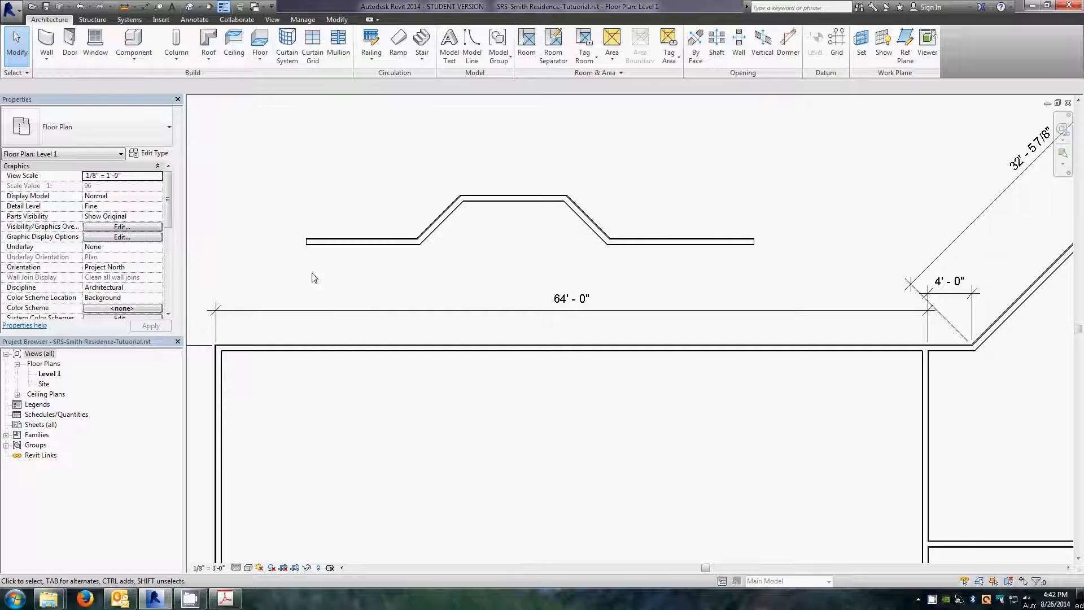
pyautogui.moveTo(245, 141); pyautogui.dragTo(818, 277)
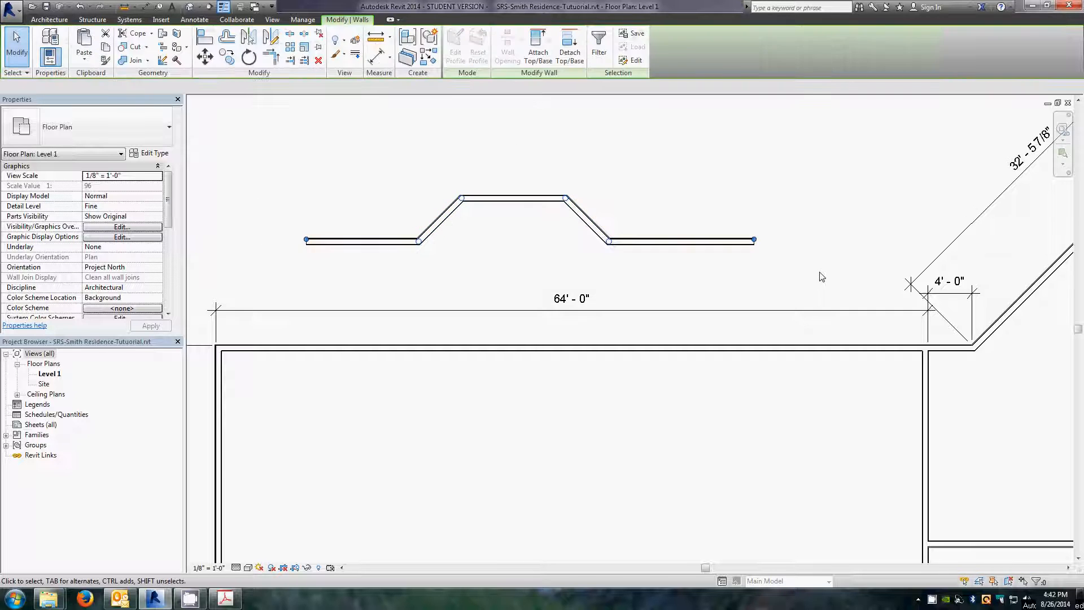
pyautogui.press('Delete')
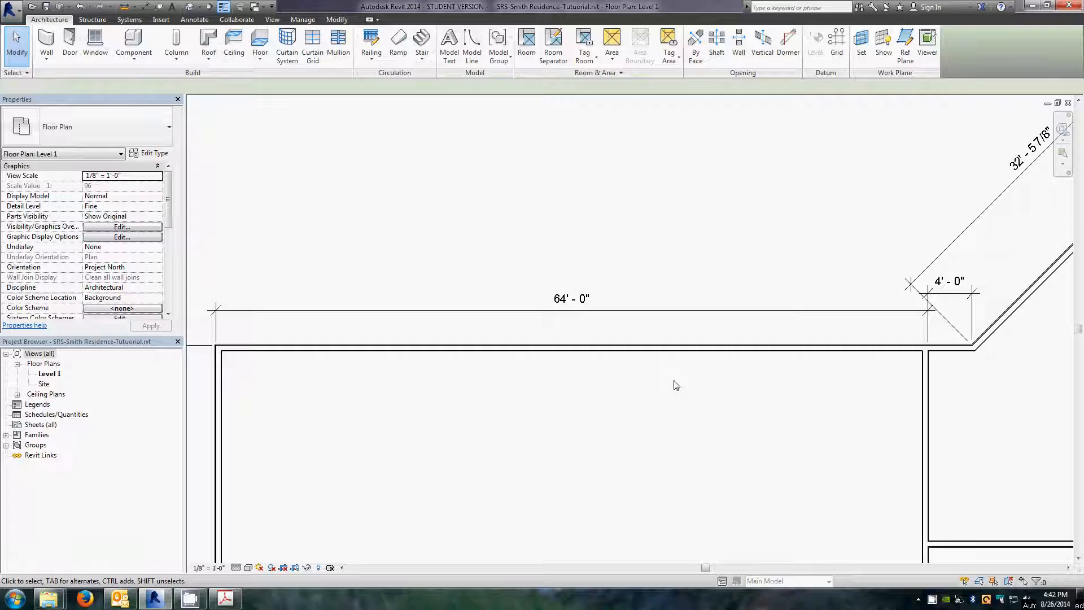
pyautogui.scroll(-3, 584, 451)
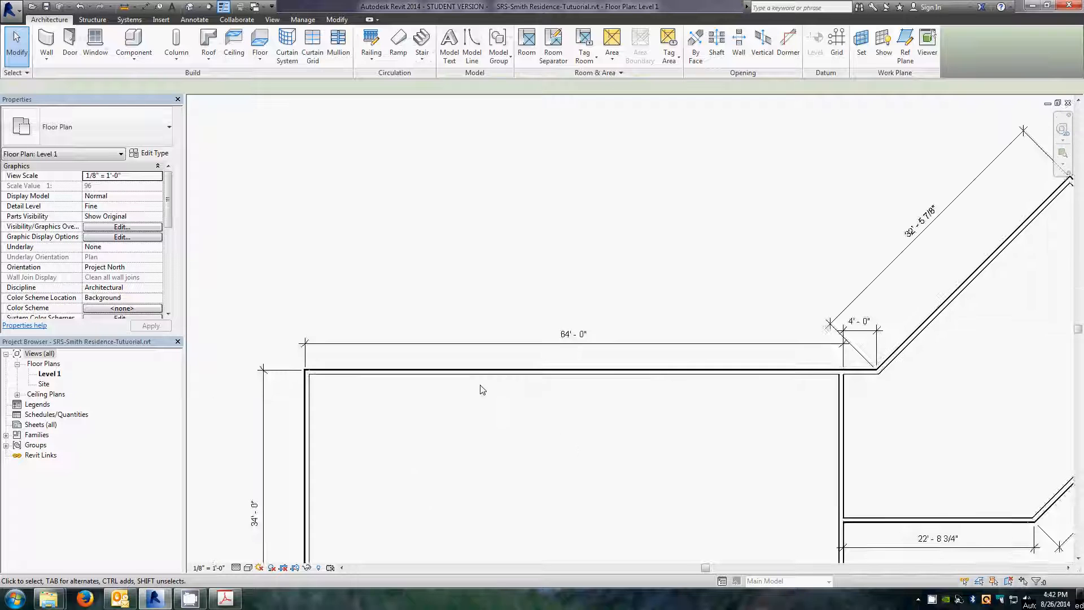
pyautogui.scroll(5, 752, 404)
pyautogui.scroll(-4, 734, 410)
pyautogui.scroll(2, 718, 417)
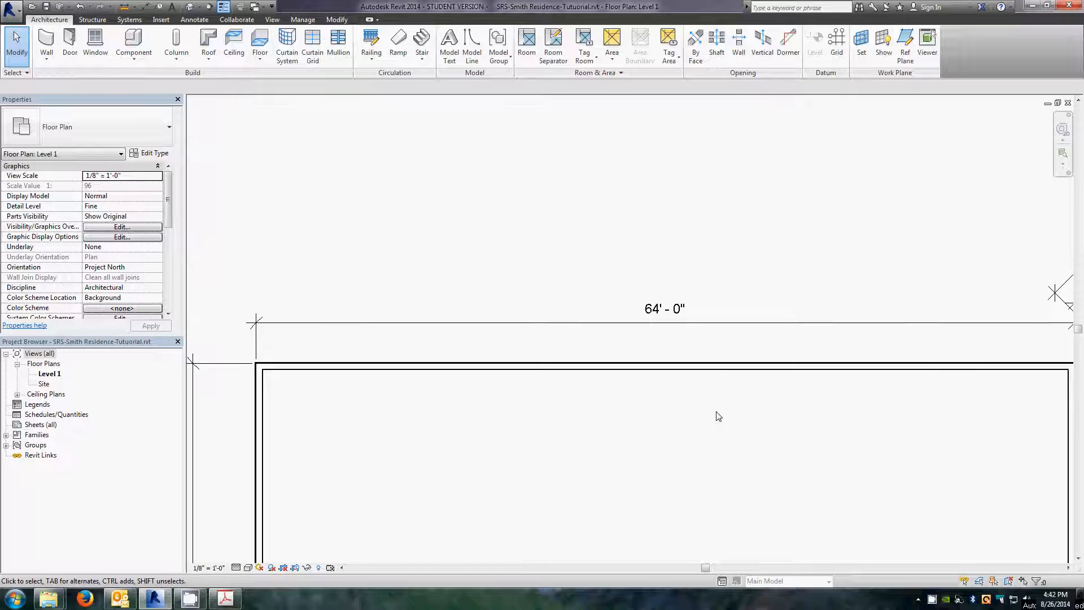
pyautogui.scroll(-1, 718, 416)
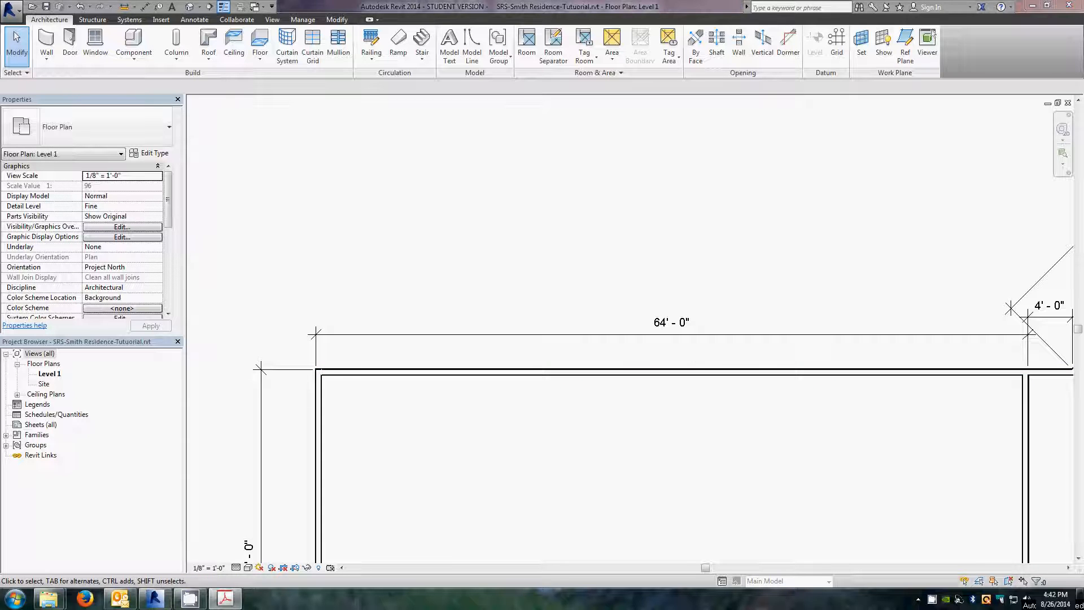
# Step: Examine the Level 1 floor plan PDF in Acrobat around the north wall's angled bay
pyautogui.moveTo(0, 23); pyautogui.dragTo(474, 33)
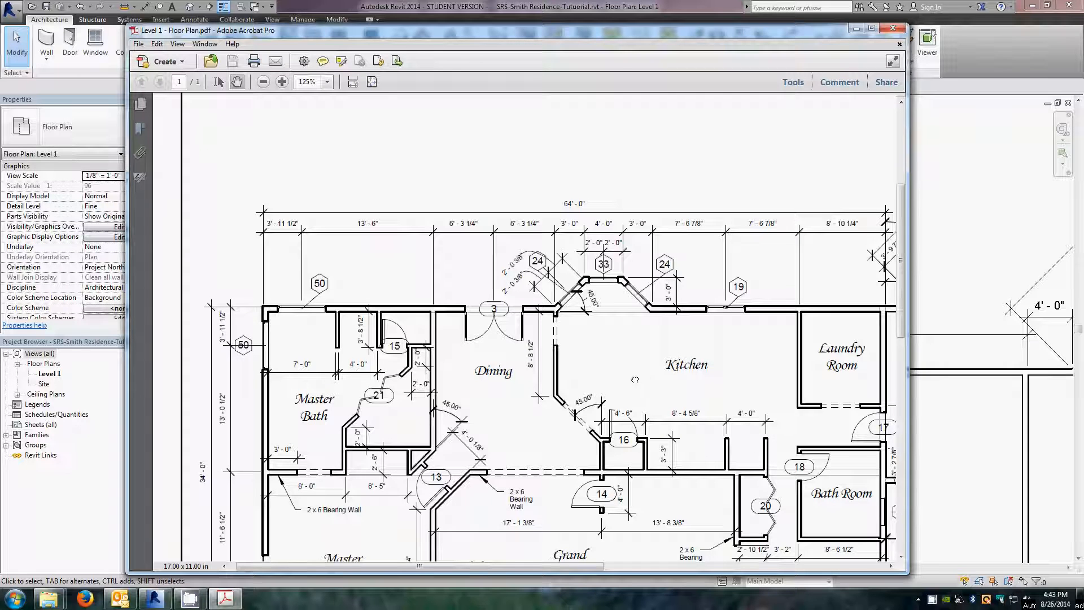
pyautogui.moveTo(634, 380); pyautogui.dragTo(606, 316)
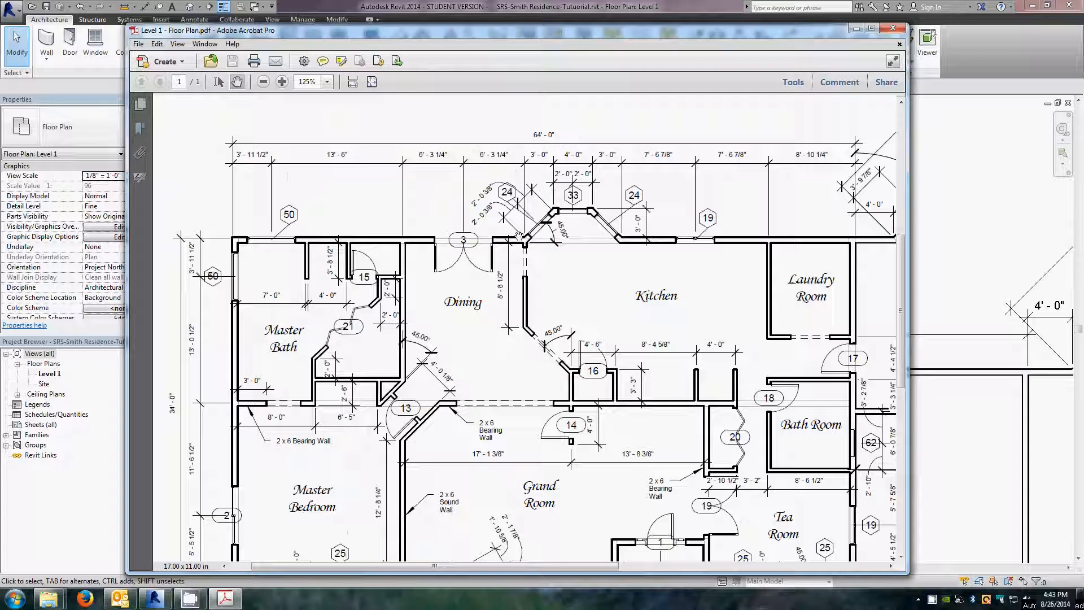
pyautogui.moveTo(596, 340); pyautogui.dragTo(578, 167)
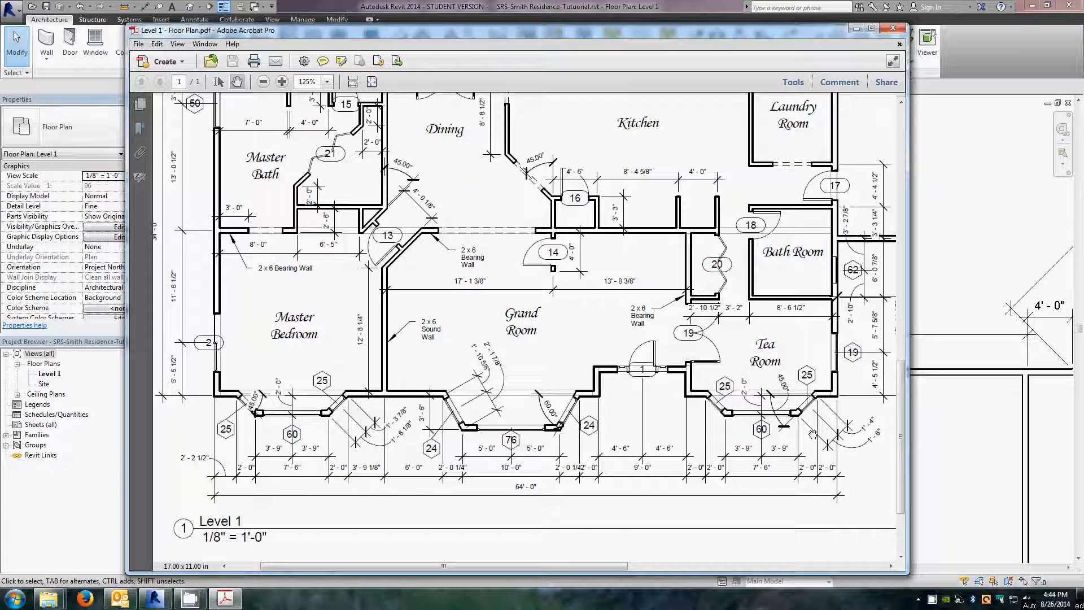
pyautogui.moveTo(783, 253); pyautogui.dragTo(489, 364)
pyautogui.moveTo(393, 434); pyautogui.dragTo(672, 438)
pyautogui.moveTo(506, 261); pyautogui.dragTo(524, 468)
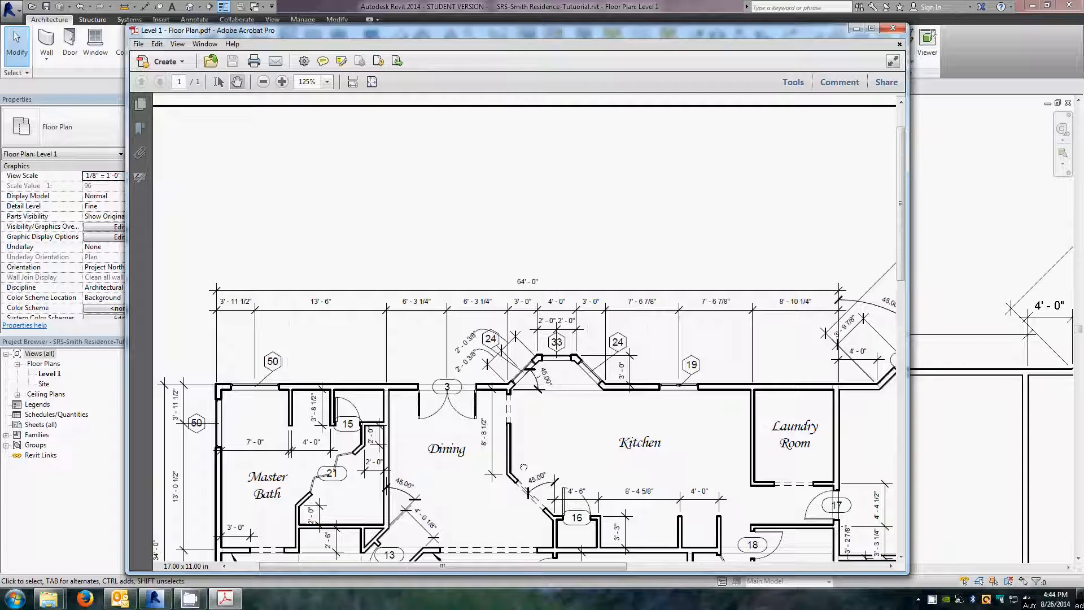
pyautogui.click(856, 28)
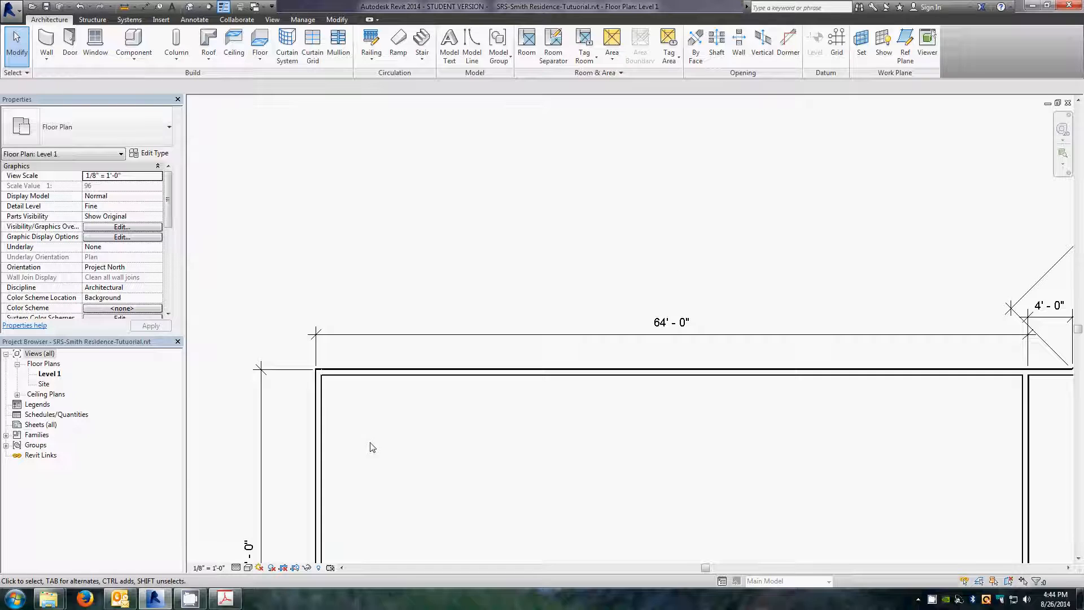
# Step: Draw a vertical reference plane extending north from the north-west exterior wall corner
pyautogui.scroll(3, 326, 394)
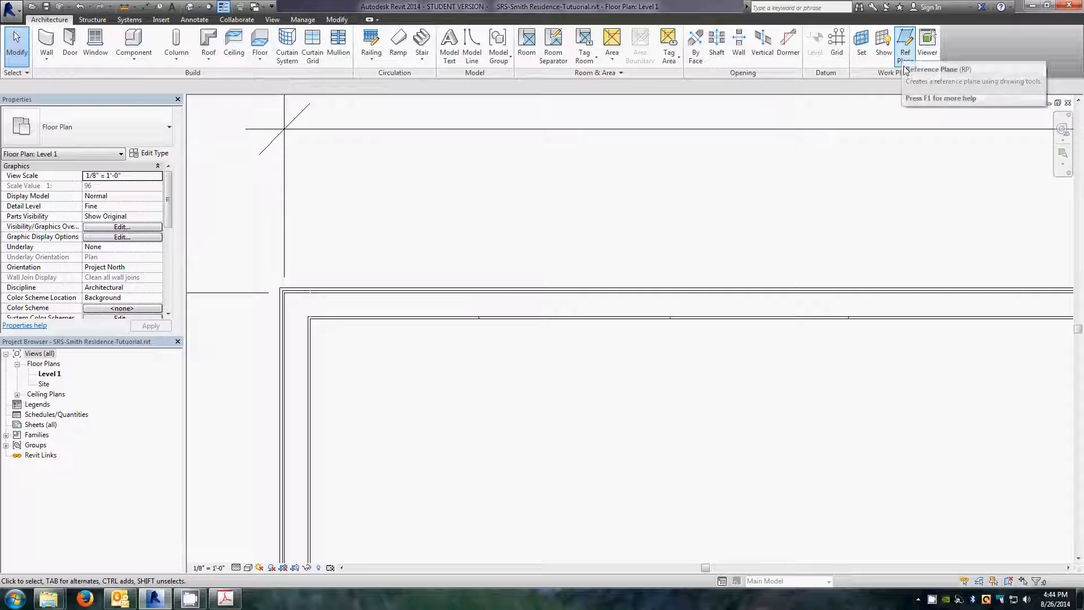
pyautogui.click(906, 42)
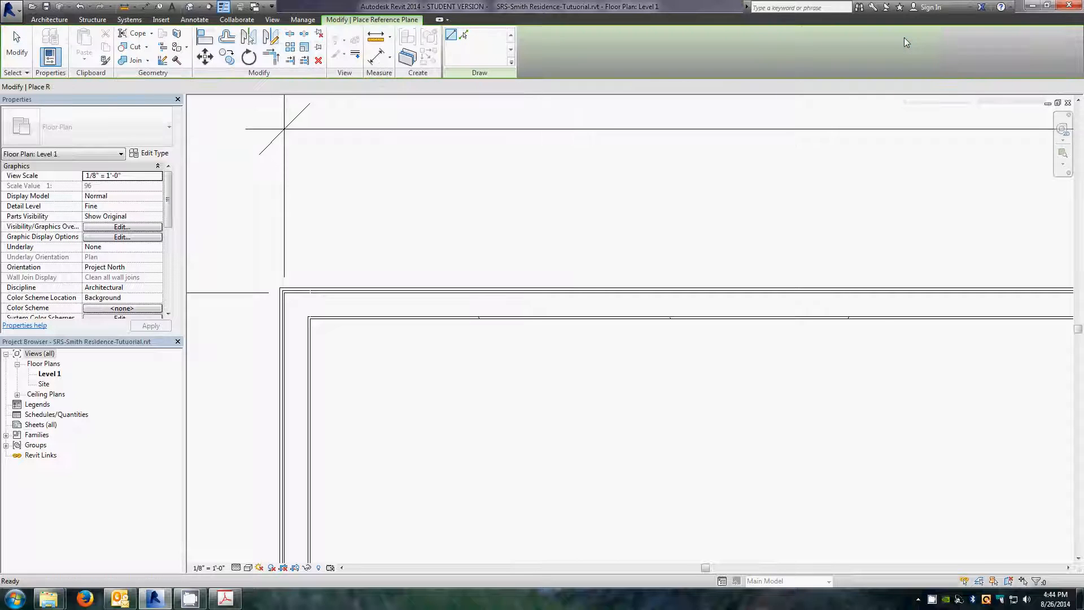
pyautogui.click(283, 292)
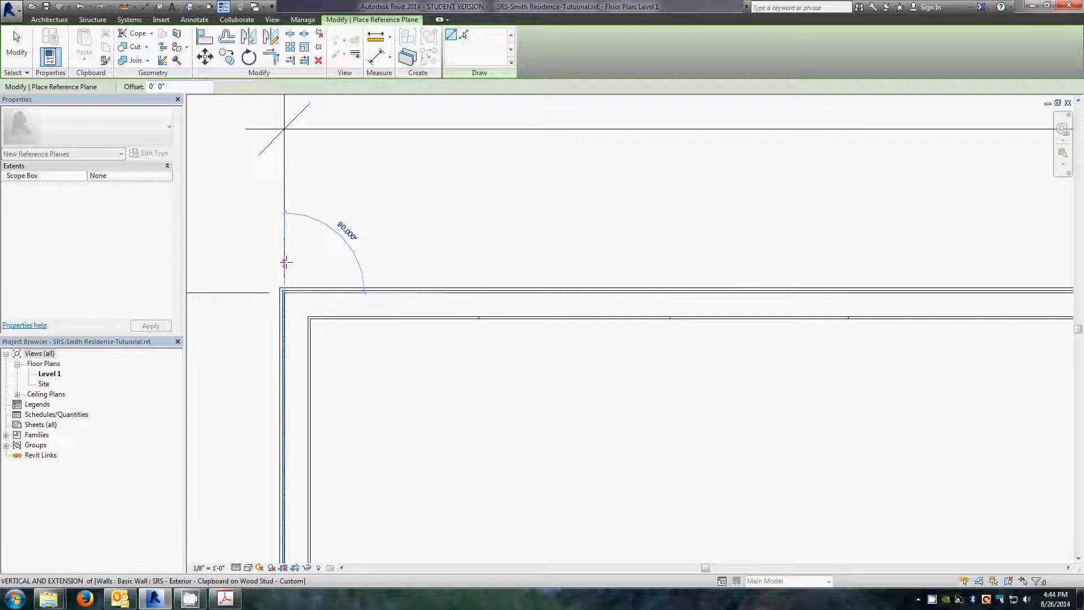
pyautogui.scroll(-3, 305, 271)
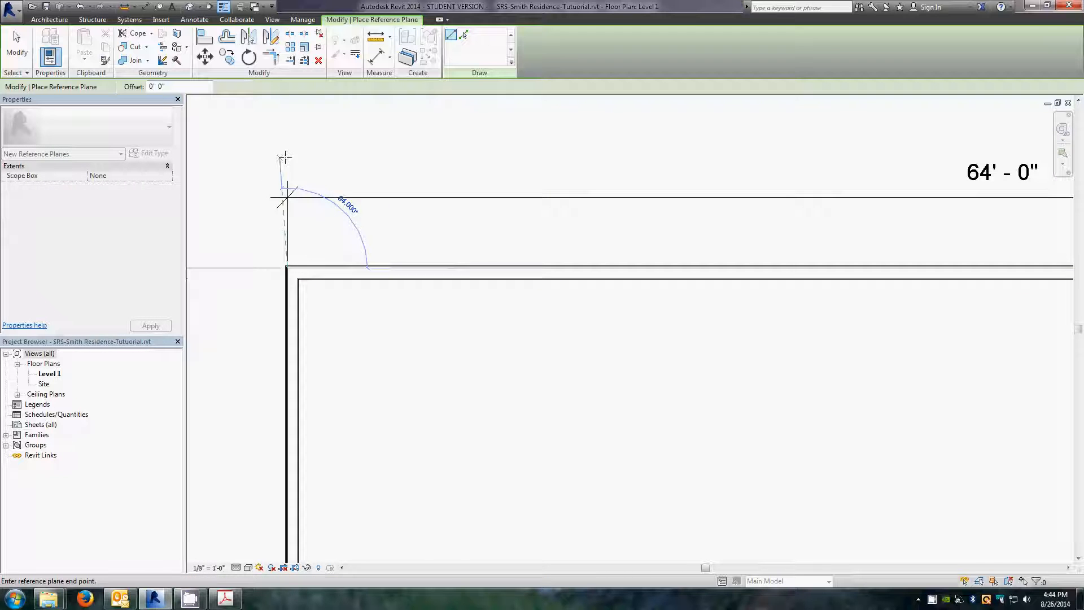
pyautogui.click(288, 128)
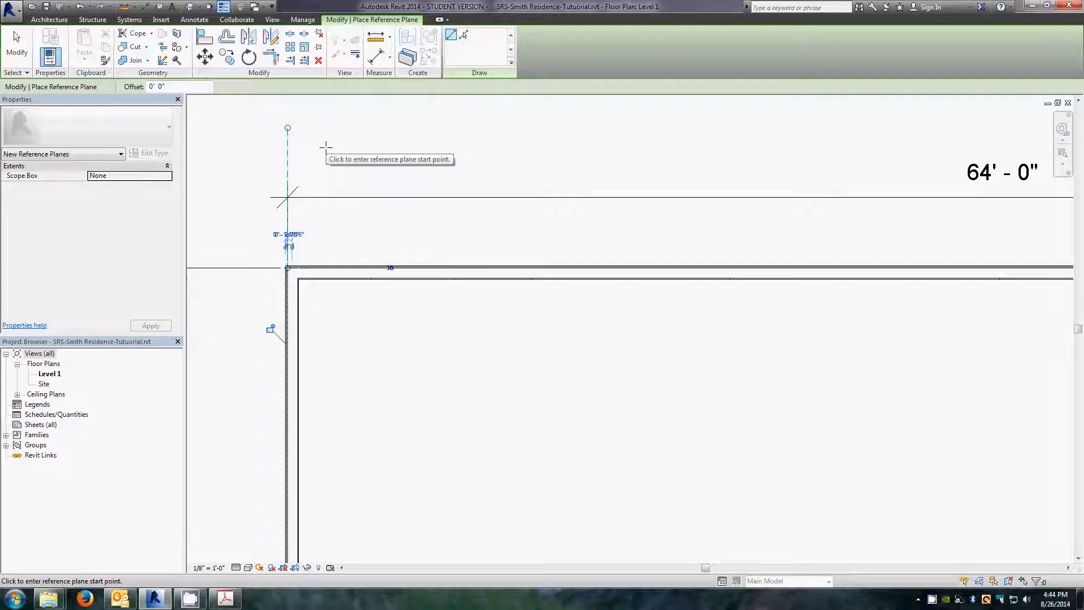
pyautogui.scroll(4, 271, 271)
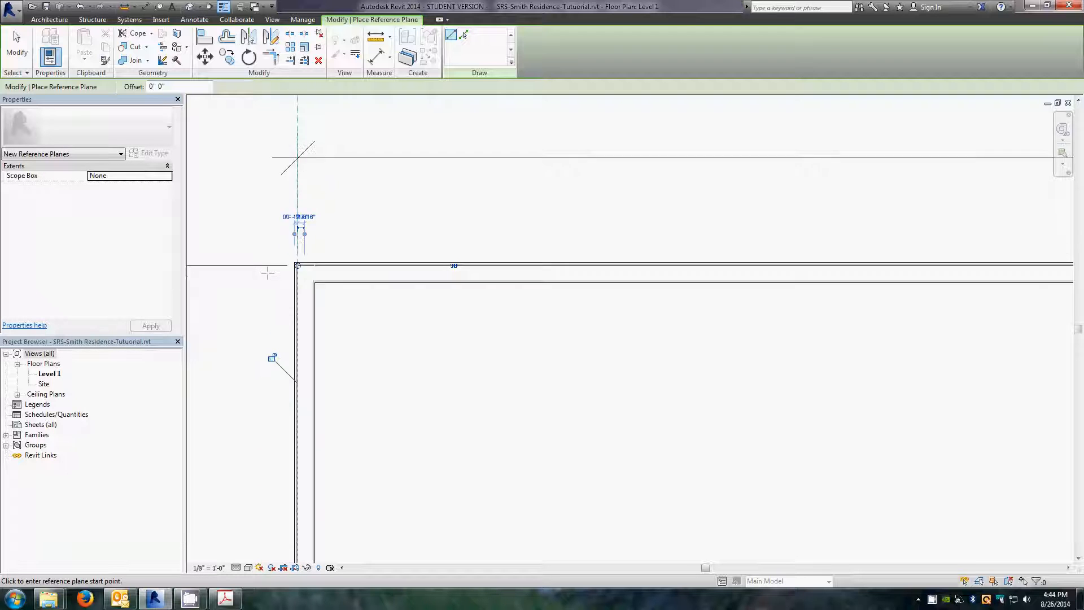
pyautogui.scroll(3, 272, 272)
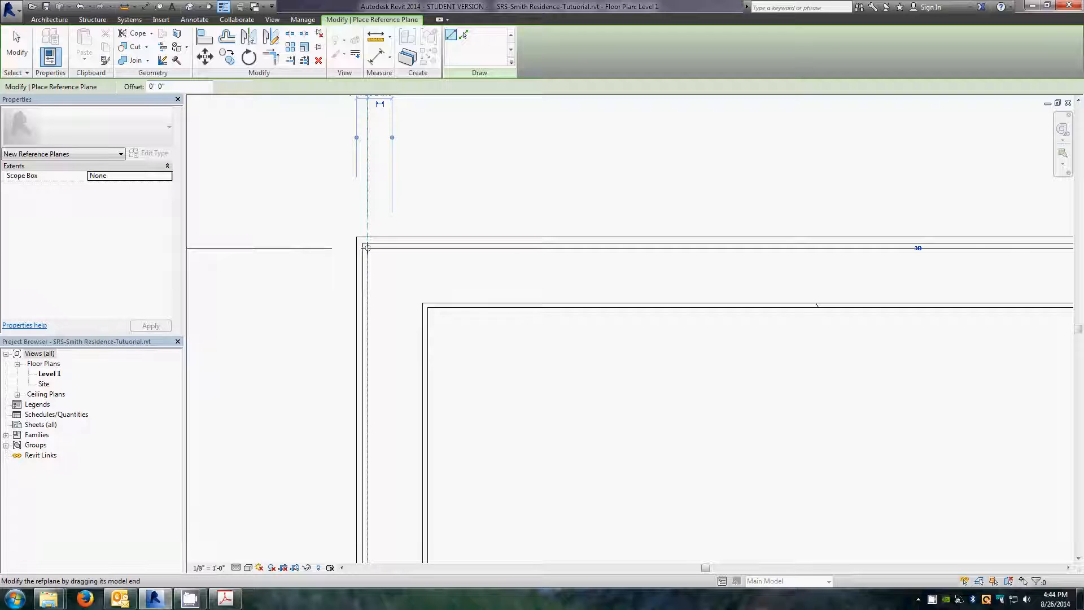
pyautogui.scroll(5, 366, 247)
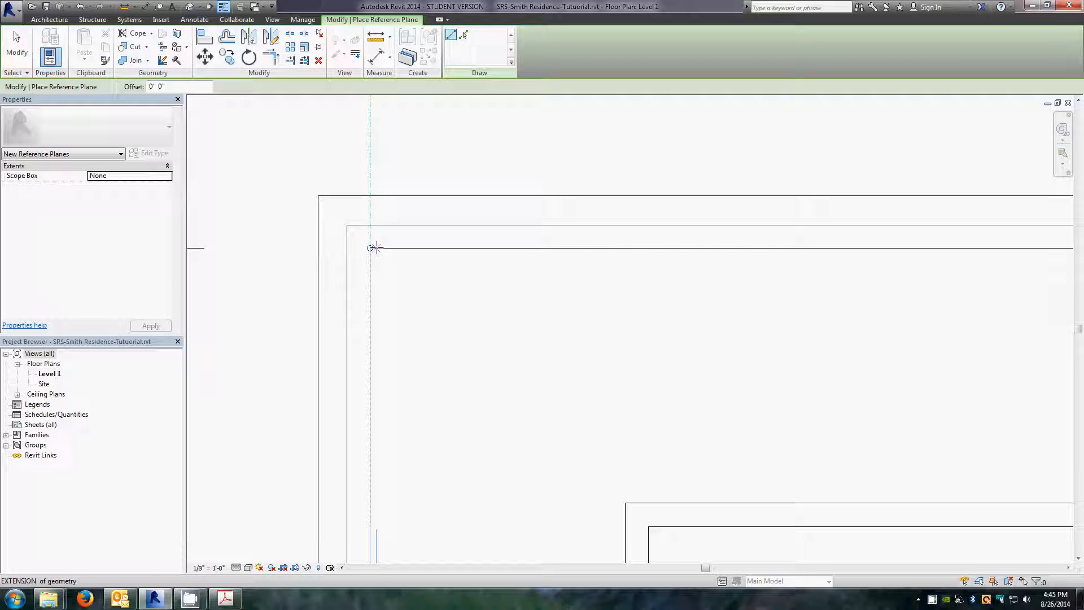
pyautogui.press('Escape')
pyautogui.press('Escape')
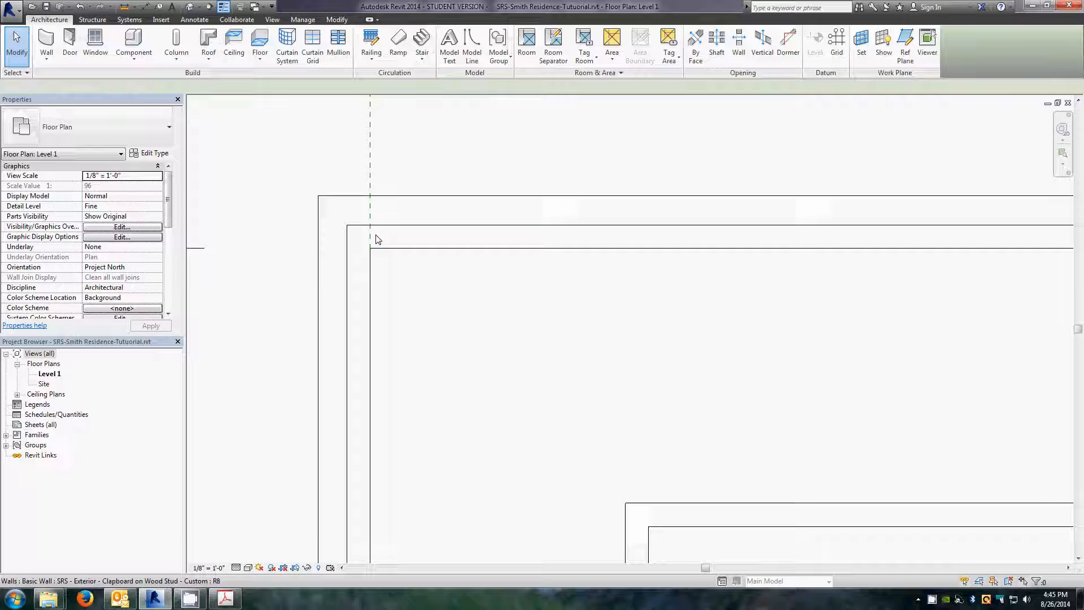
# Step: Create a similar horizontal reference plane extending west from the north-west wall corner
pyautogui.click(372, 164)
pyautogui.rightClick(372, 165)
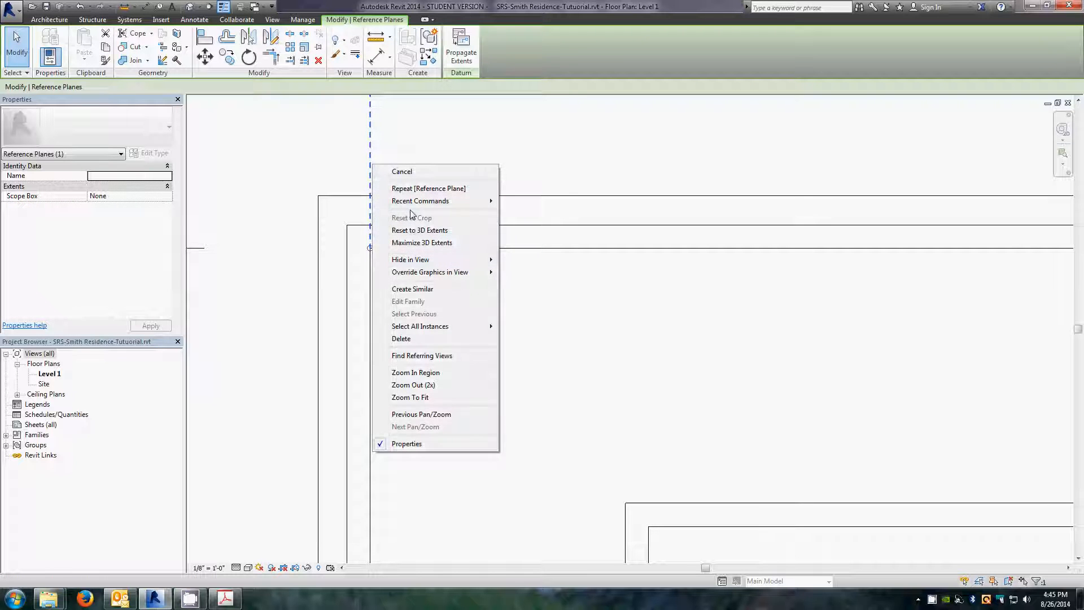
pyautogui.click(412, 288)
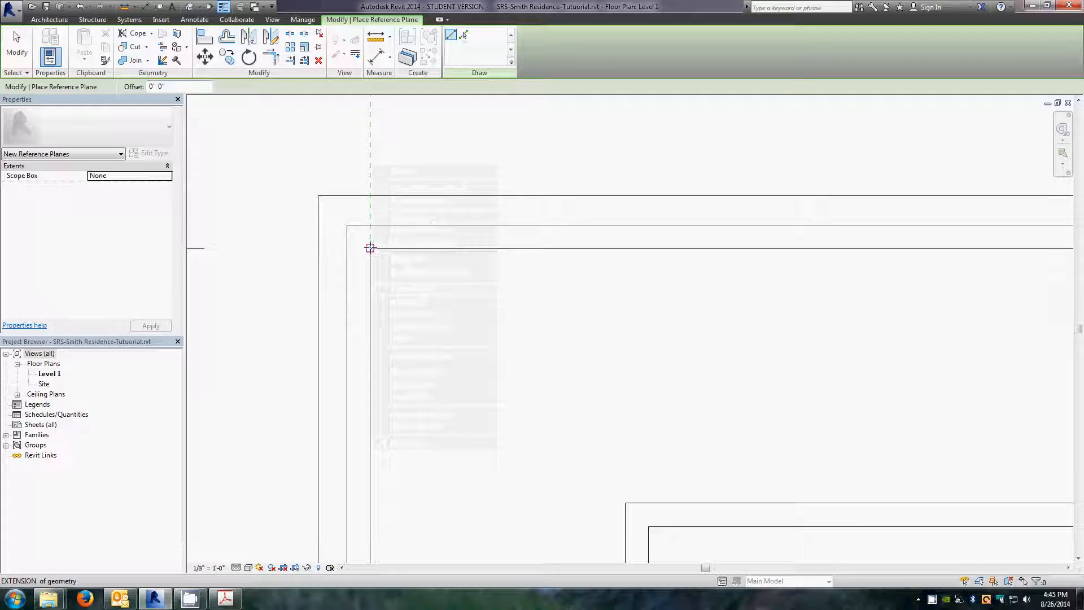
pyautogui.click(370, 247)
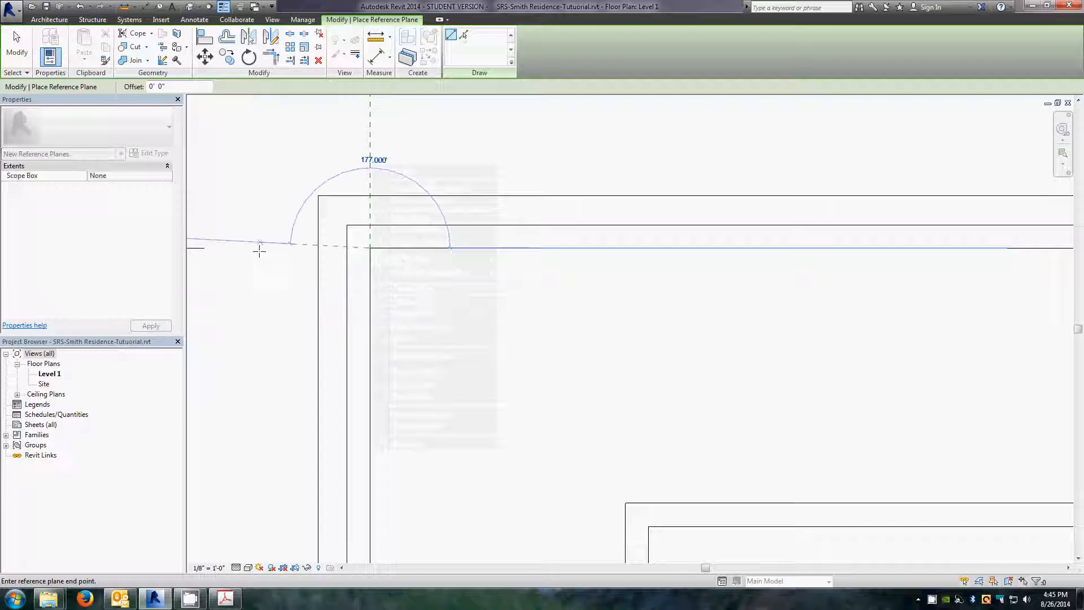
pyautogui.scroll(-3, 259, 252)
pyautogui.scroll(-4, 278, 269)
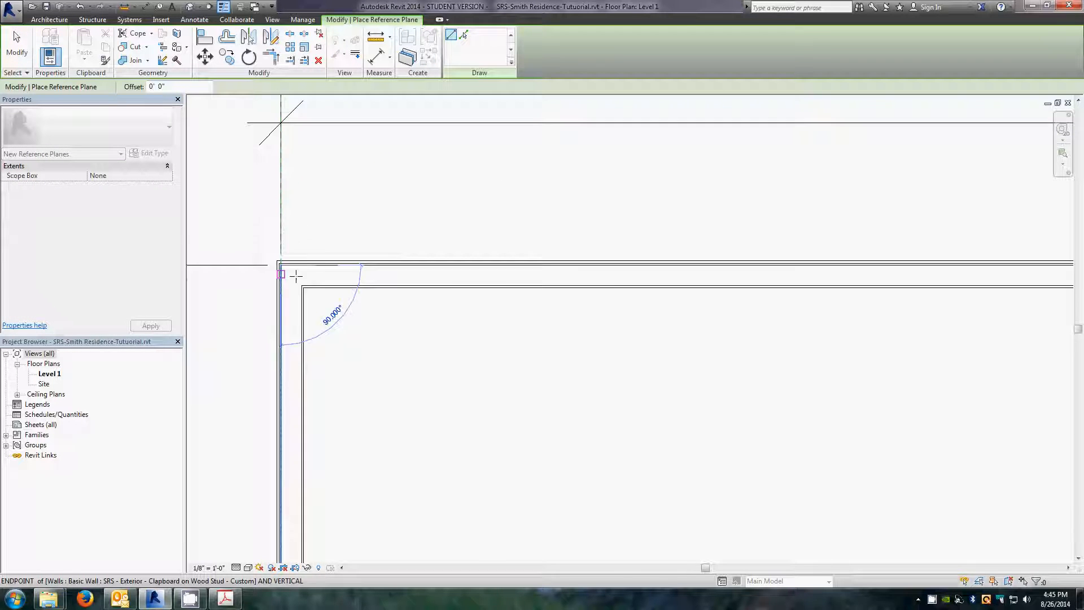
pyautogui.scroll(-2, 351, 275)
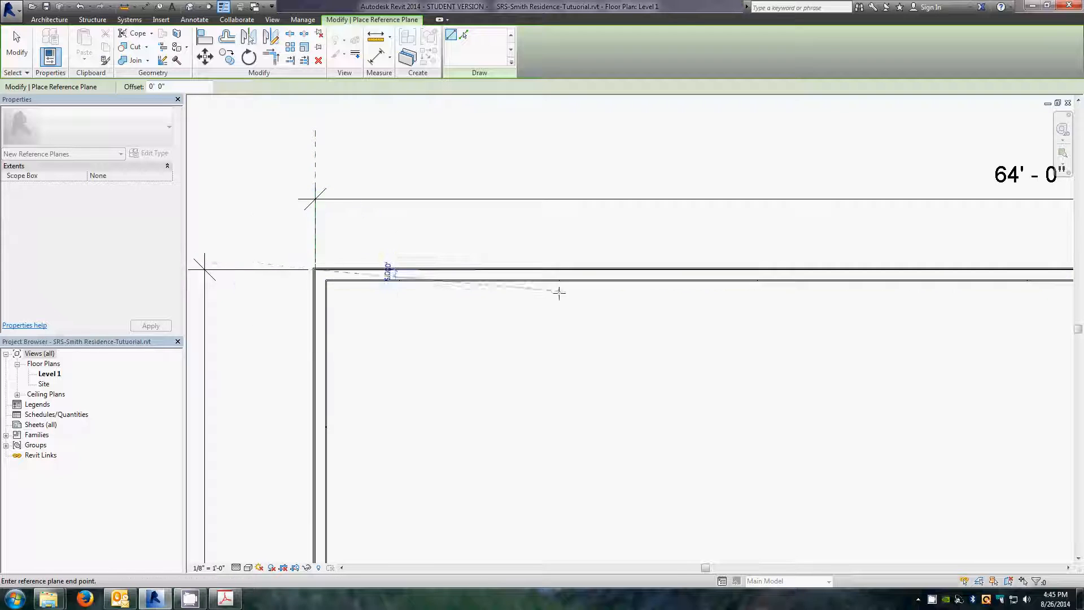
pyautogui.scroll(-3, 556, 291)
pyautogui.scroll(3, 364, 276)
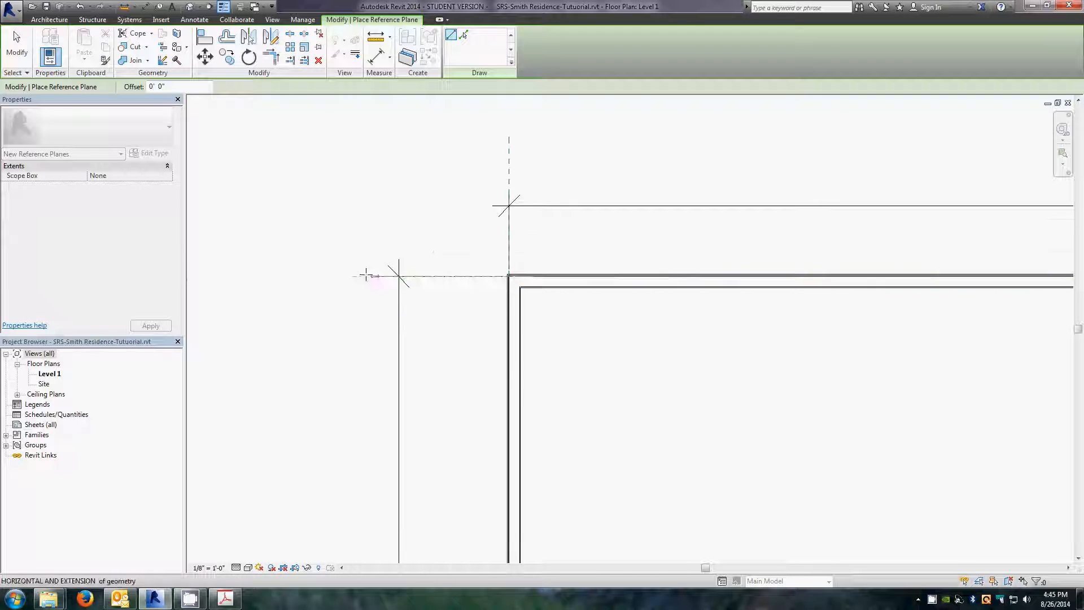
pyautogui.click(331, 276)
pyautogui.press('Escape')
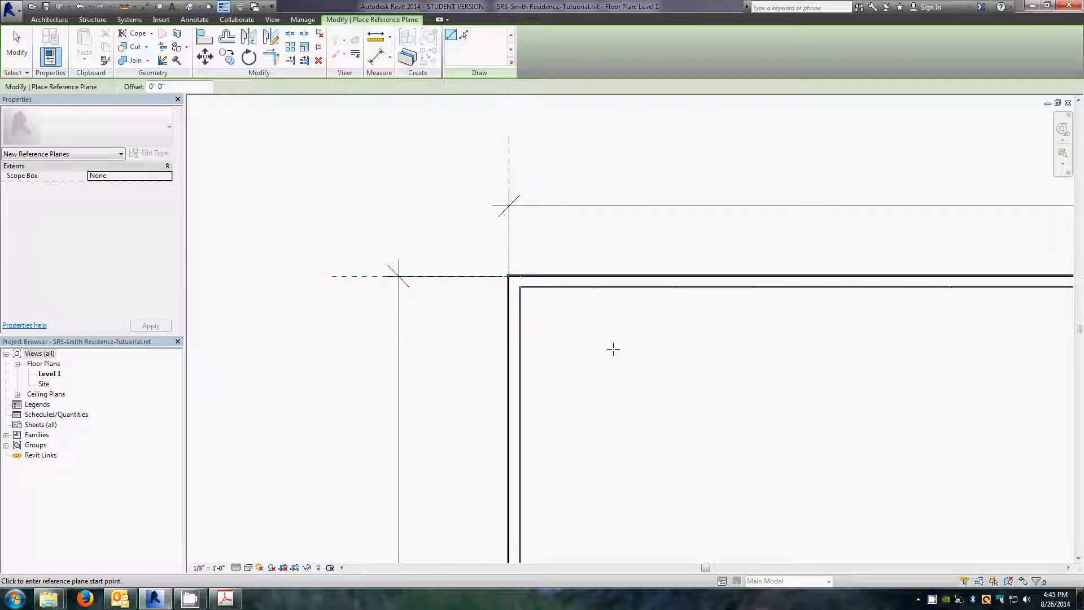
# Step: Create a new reference plane offset 31' from the vertical reference plane using Create Similar with Pick Lines
pyautogui.press('Escape')
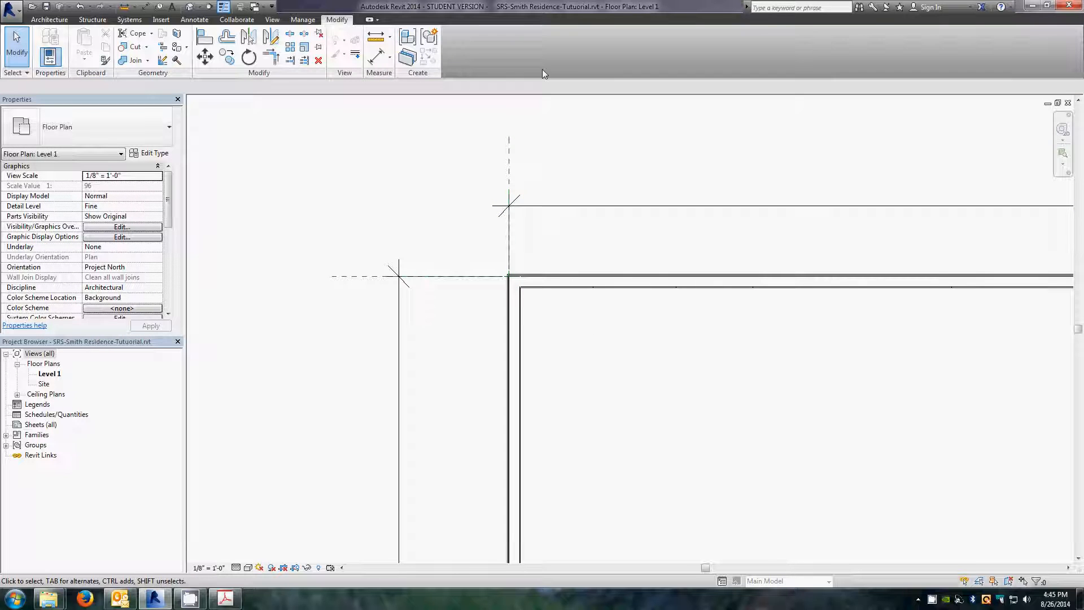
pyautogui.click(509, 169)
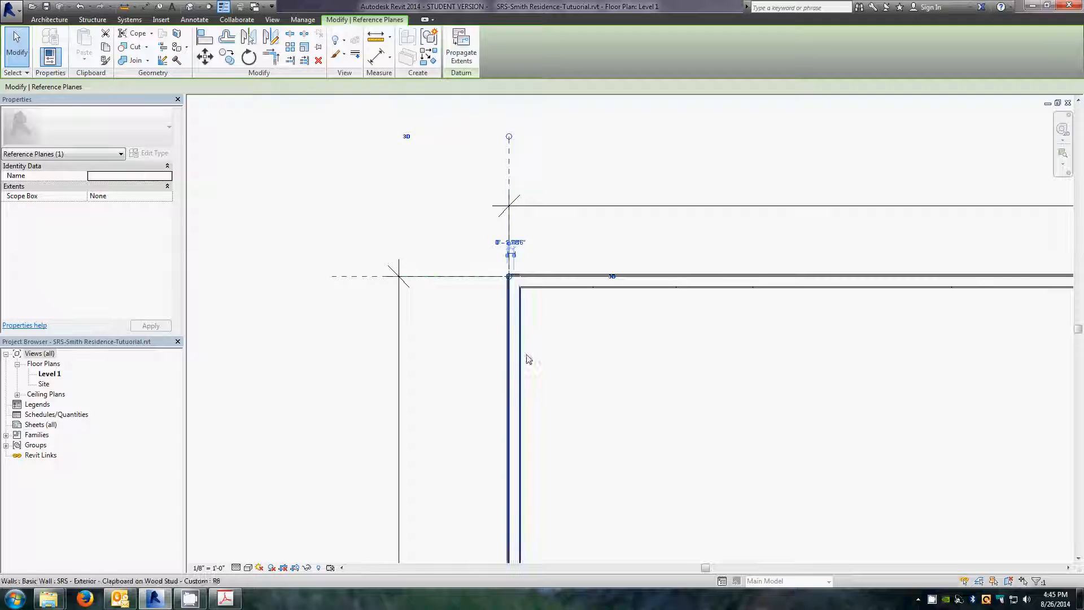
pyautogui.scroll(-4, 379, 221)
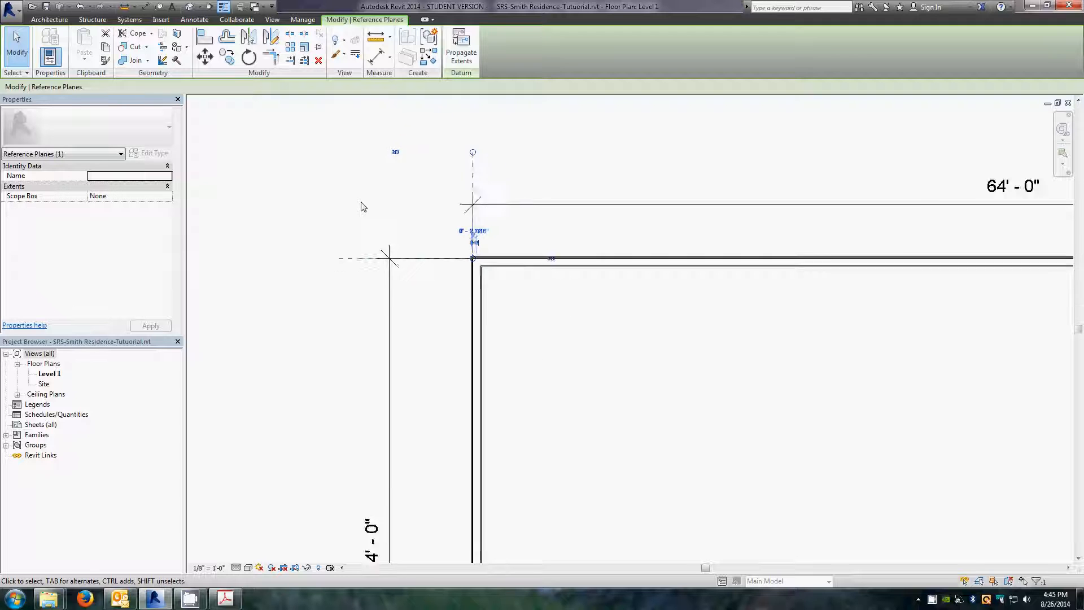
pyautogui.scroll(2, 474, 168)
pyautogui.scroll(1, 475, 166)
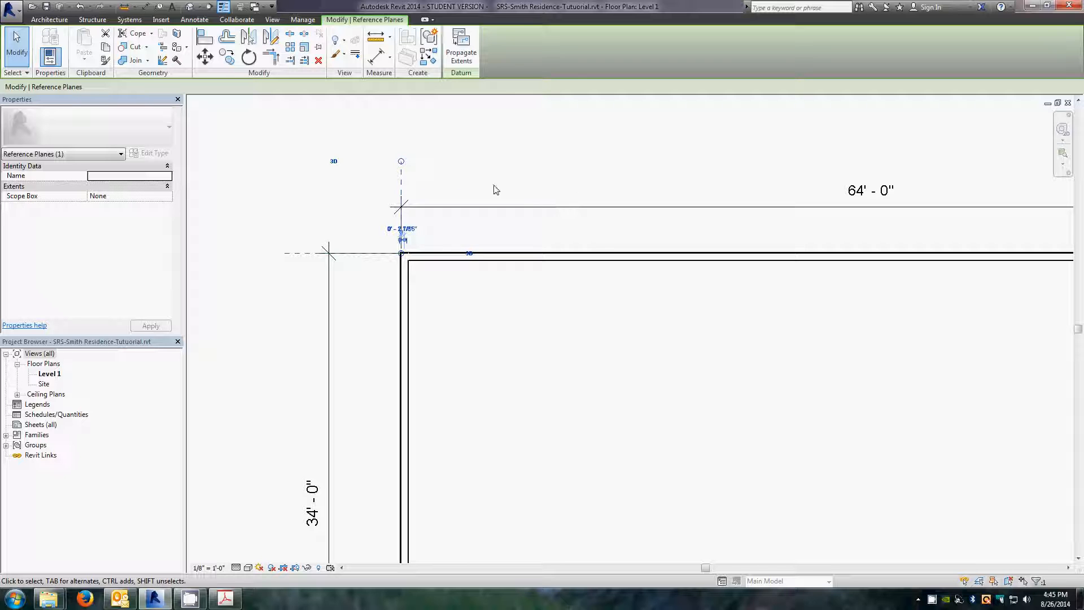
pyautogui.scroll(-2, 450, 168)
pyautogui.scroll(2, 590, 116)
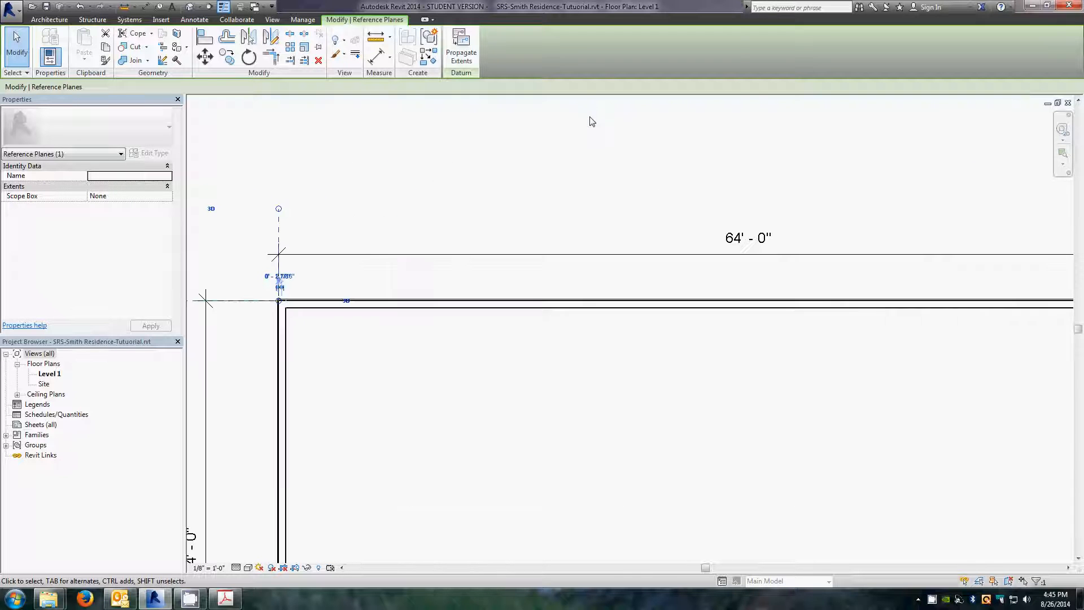
pyautogui.click(461, 421)
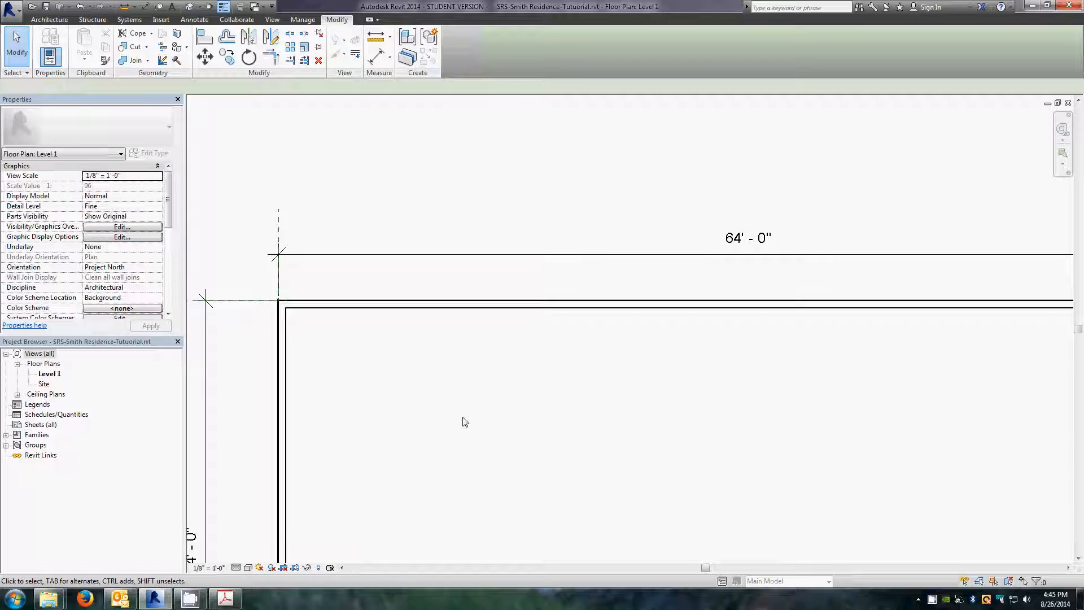
pyautogui.click(280, 234)
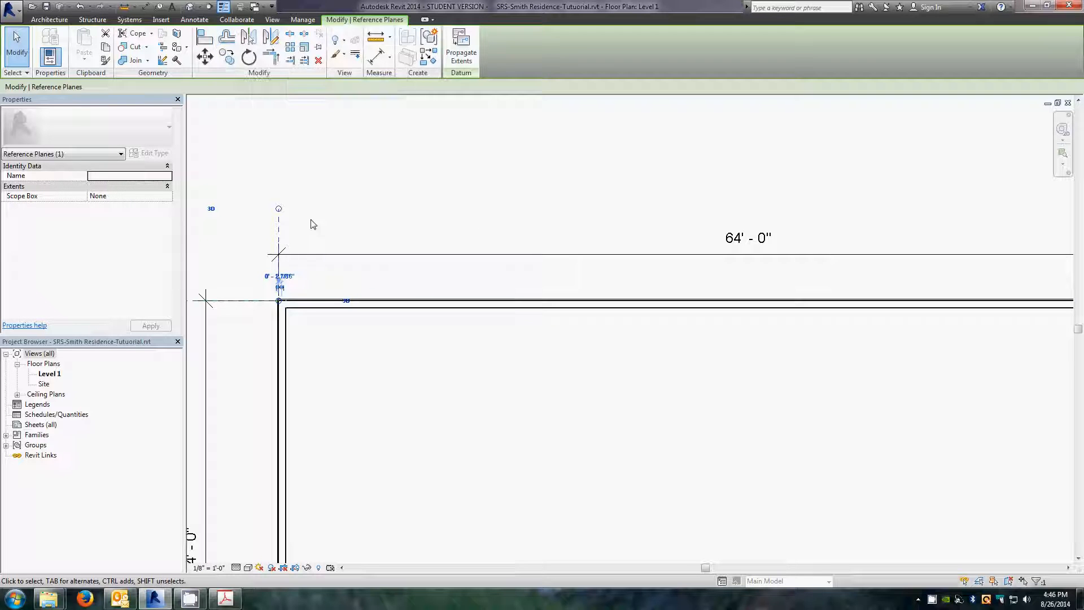
pyautogui.rightClick(278, 229)
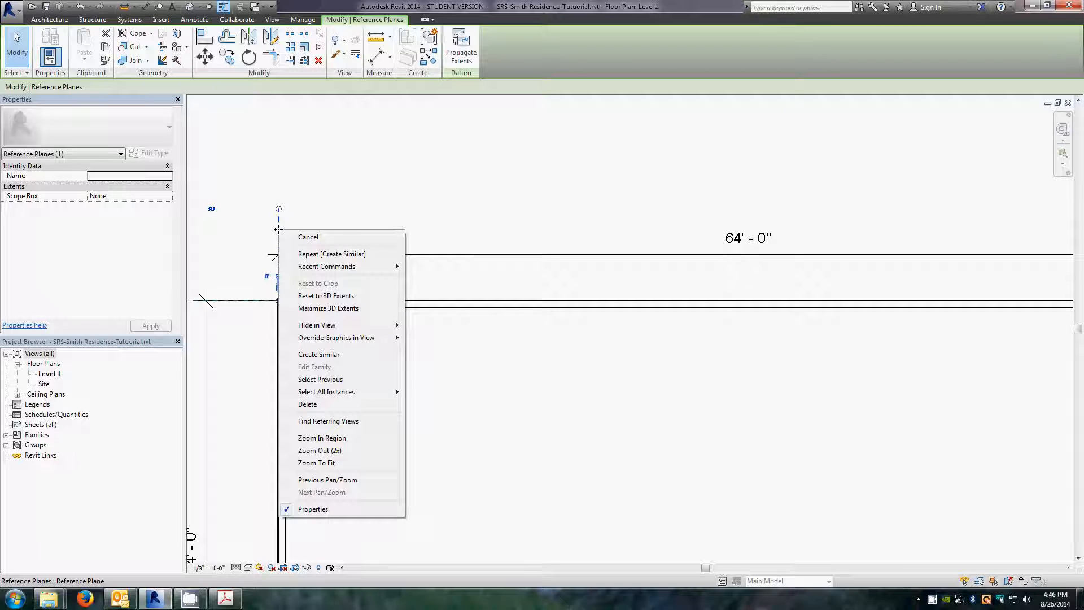
pyautogui.click(334, 355)
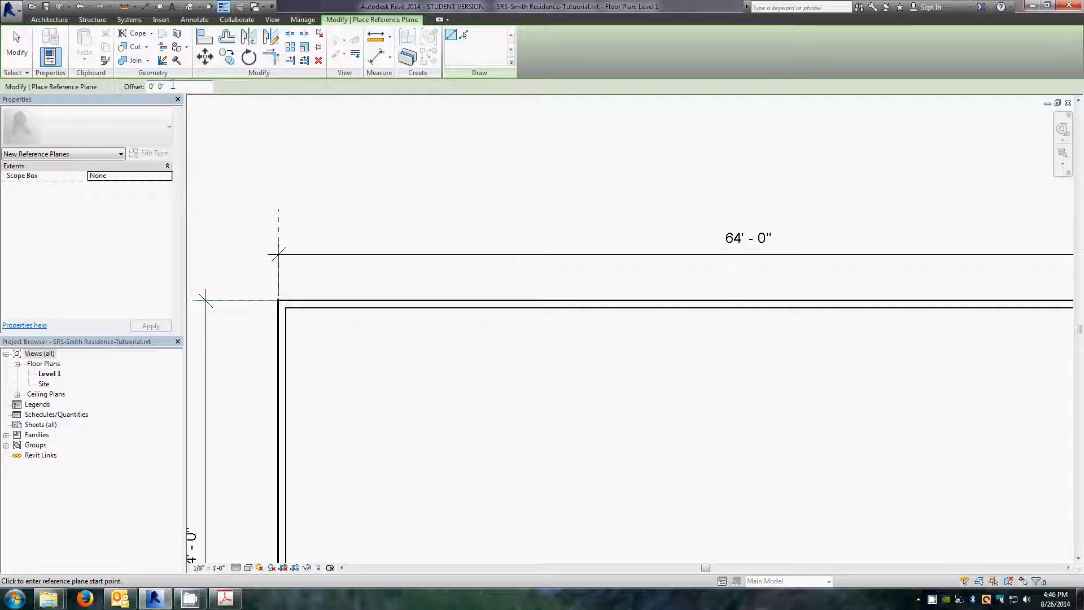
pyautogui.moveTo(173, 84); pyautogui.dragTo(120, 88)
pyautogui.write('31')
pyautogui.press('Return')
pyautogui.click(465, 36)
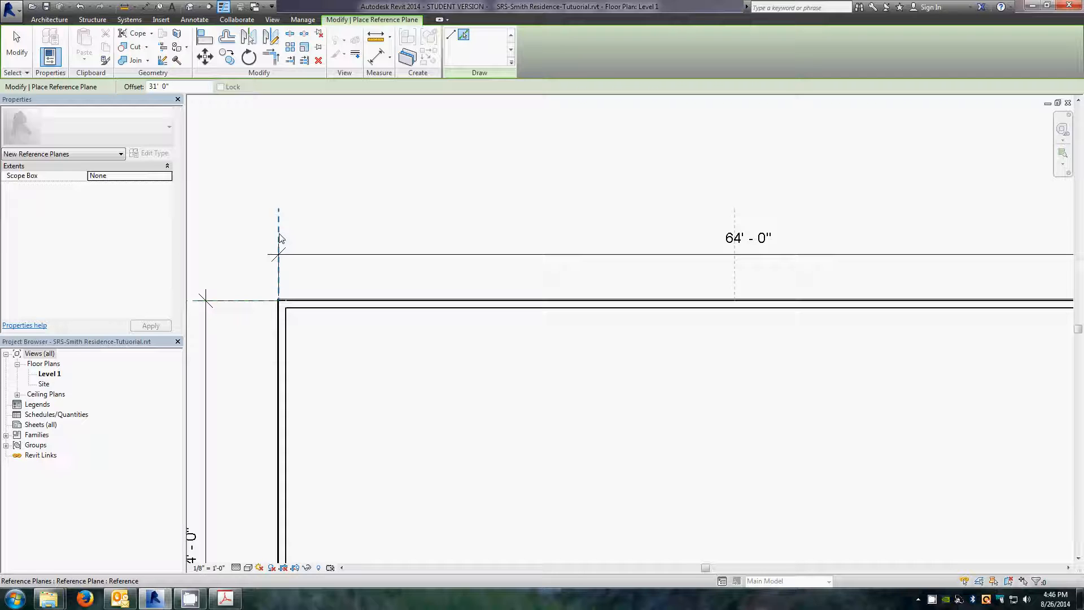
pyautogui.click(281, 238)
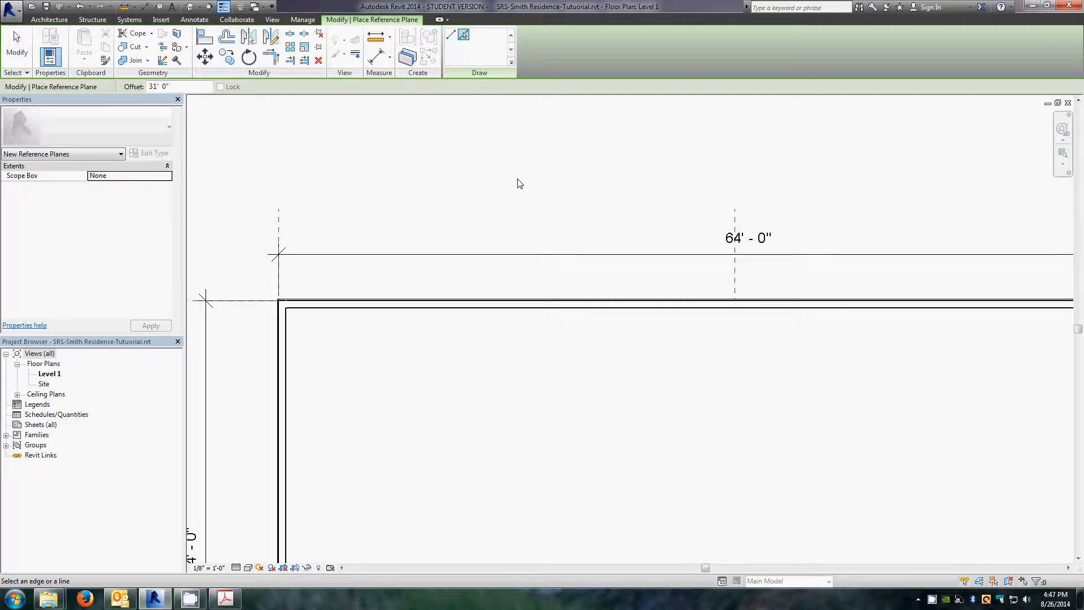
pyautogui.press('Escape')
pyautogui.press('Escape')
# Step: Create a parallel exterior wall offset 3' north of the existing north wall using Create Similar with Pick Lines
pyautogui.scroll(-2, 528, 186)
pyautogui.scroll(2, 957, 222)
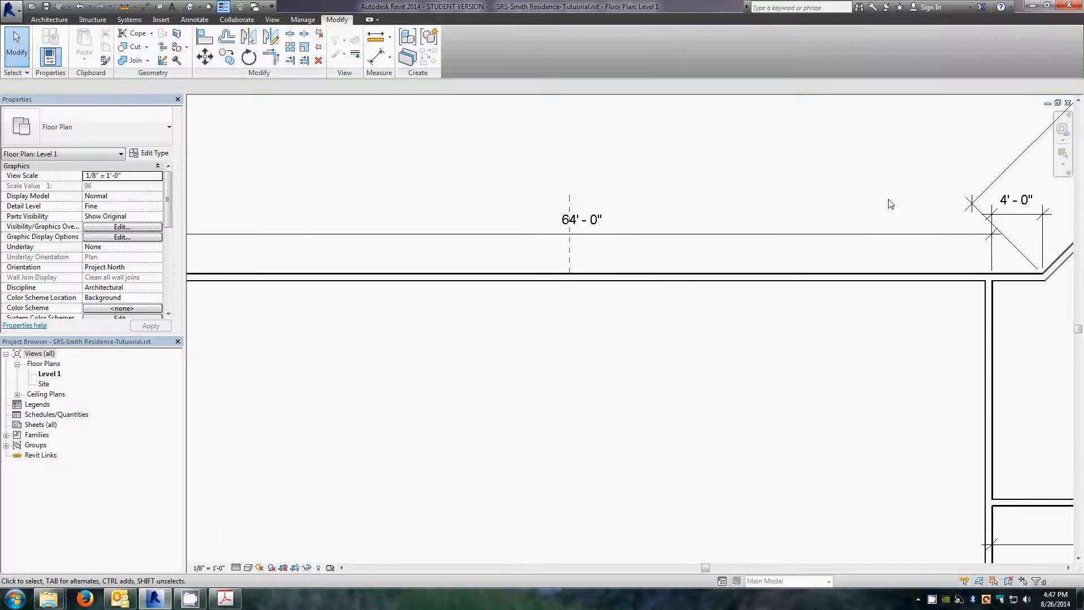
pyautogui.click(652, 284)
pyautogui.click(537, 417)
pyautogui.scroll(2, 927, 213)
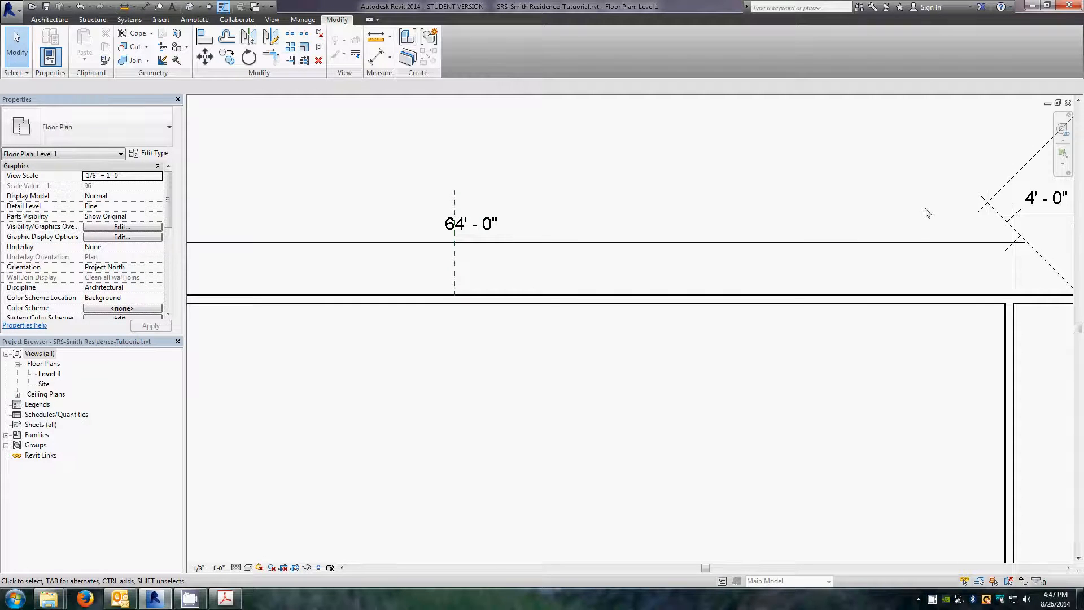
pyautogui.click(528, 299)
pyautogui.rightClick(527, 297)
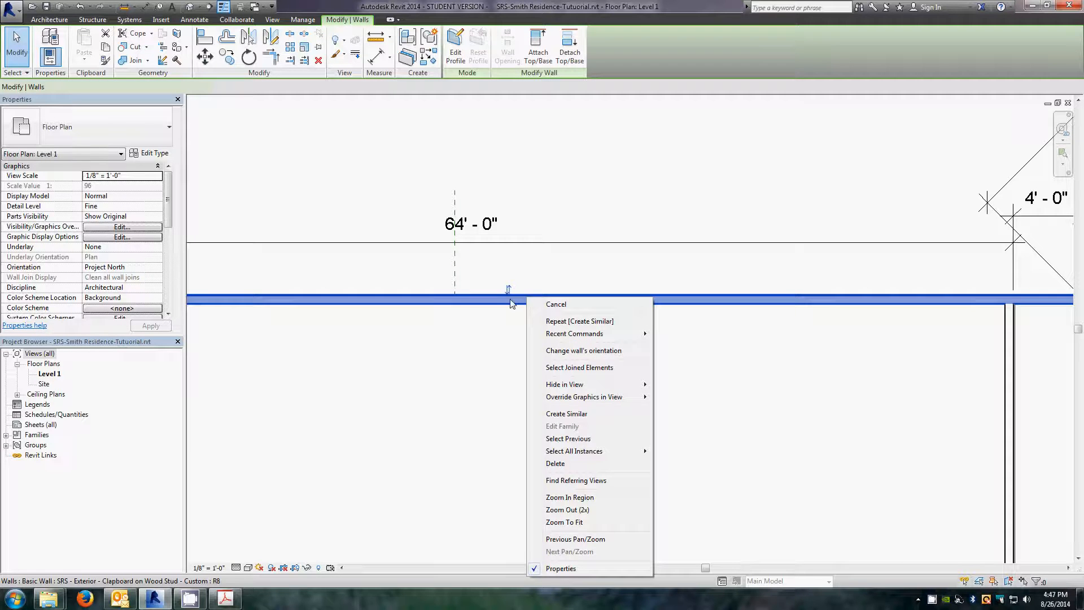
pyautogui.click(563, 414)
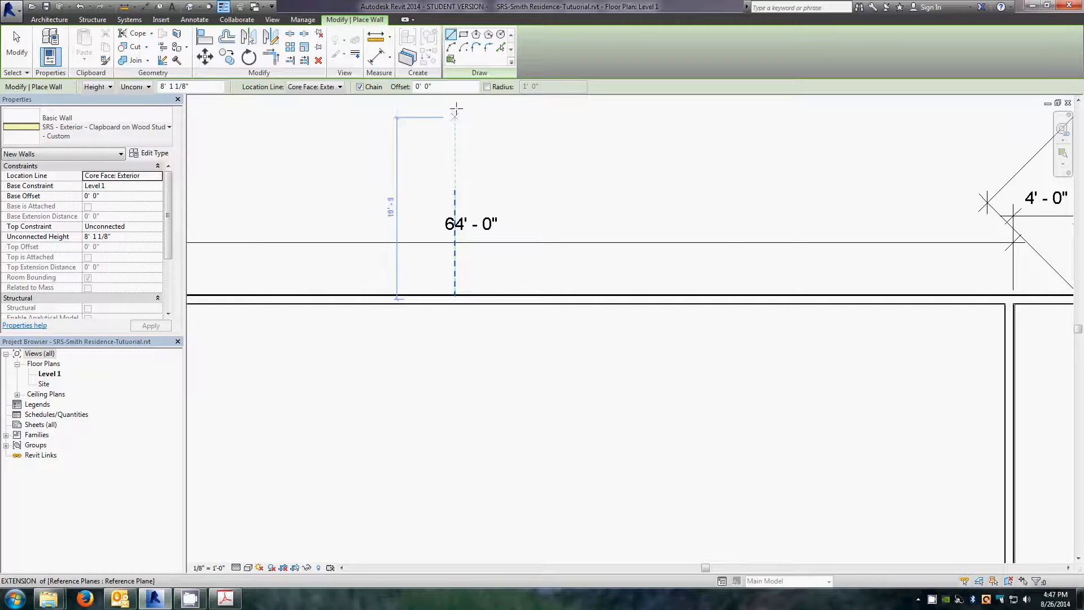
pyautogui.click(501, 49)
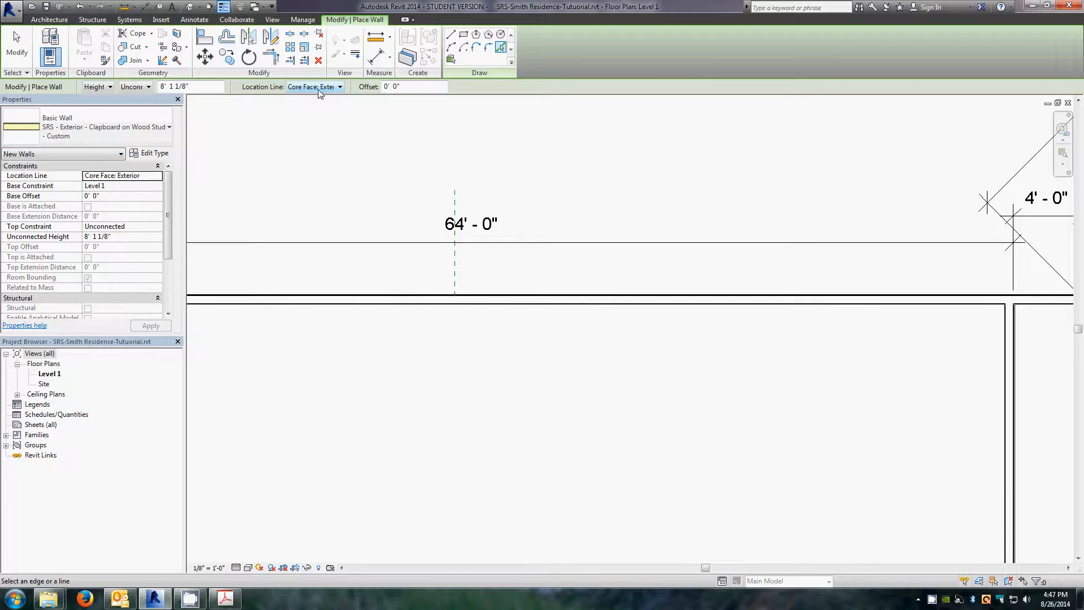
pyautogui.moveTo(410, 87); pyautogui.dragTo(380, 87)
pyautogui.write('3')
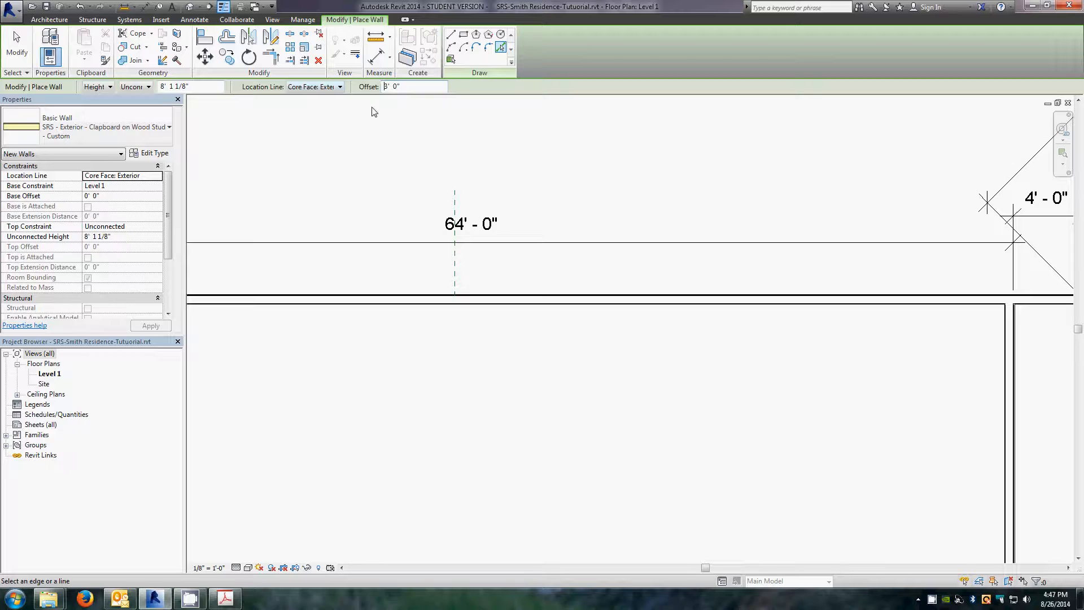
pyautogui.click(522, 298)
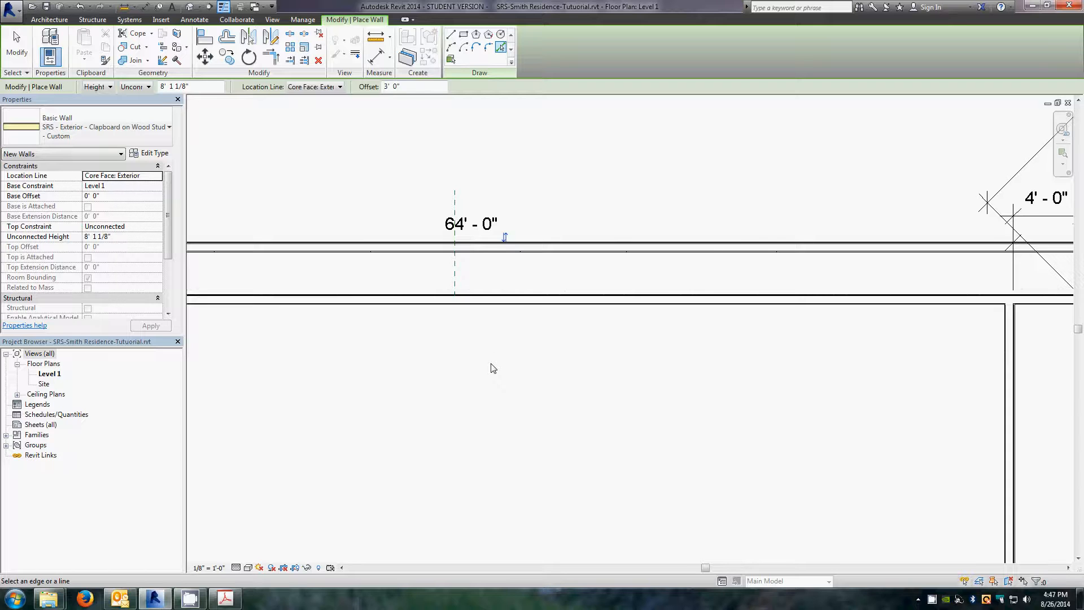
pyautogui.press('Escape')
pyautogui.press('Escape')
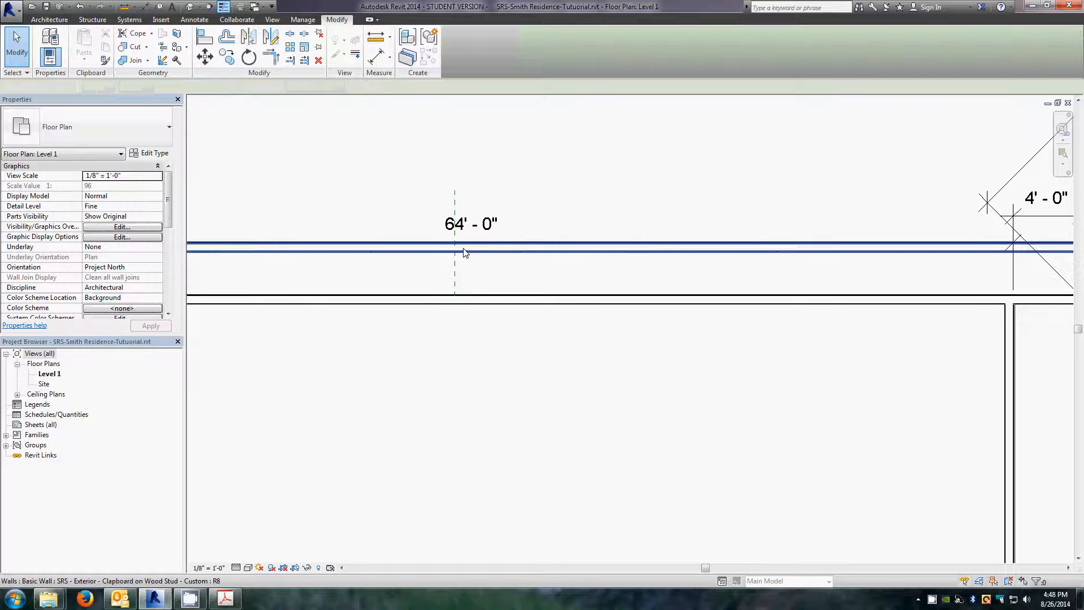
# Step: Draw an angled wall at 135° from where the vertical reference plane meets the north wall, running north-east
pyautogui.scroll(2, 626, 249)
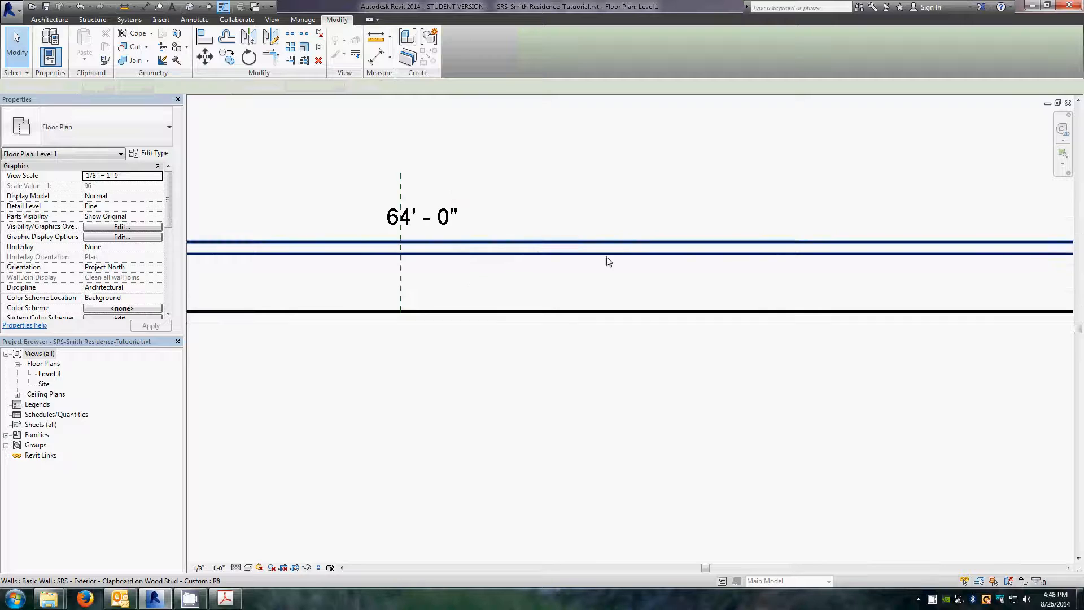
pyautogui.rightClick(466, 315)
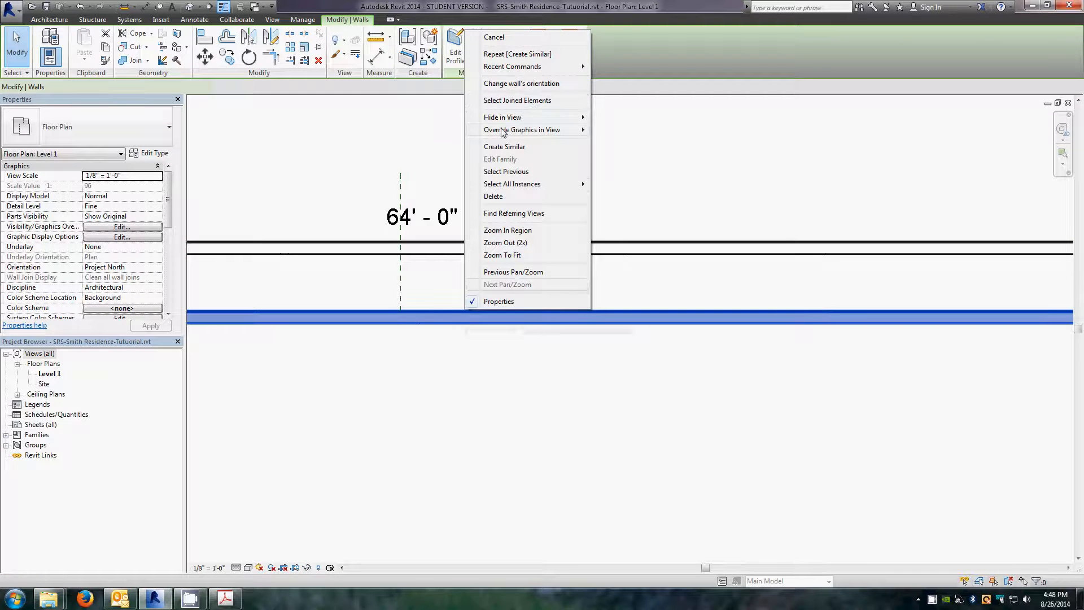
pyautogui.click(503, 147)
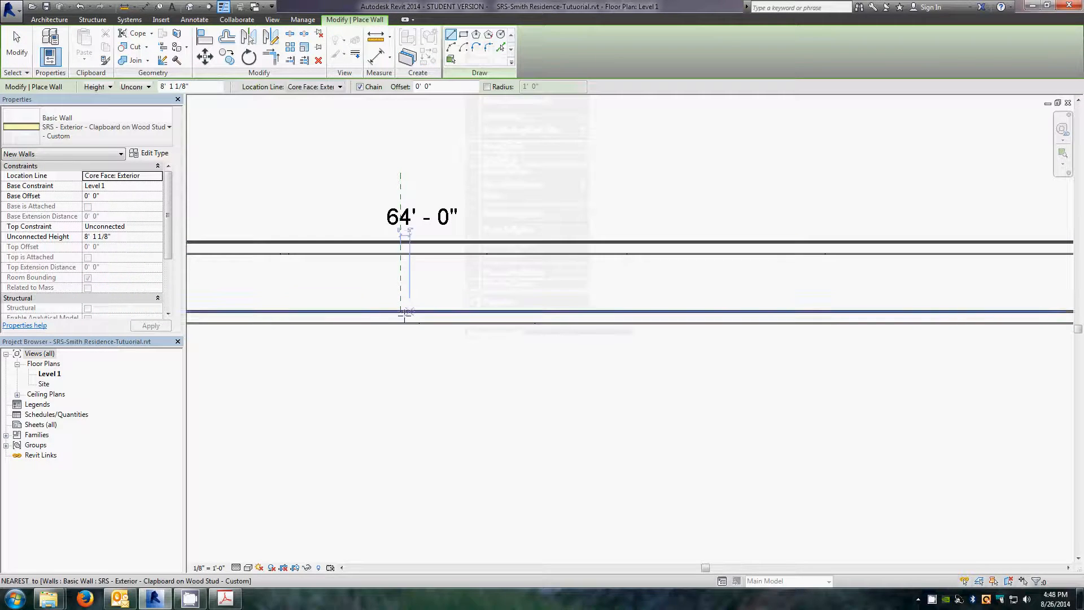
pyautogui.scroll(-2, 417, 305)
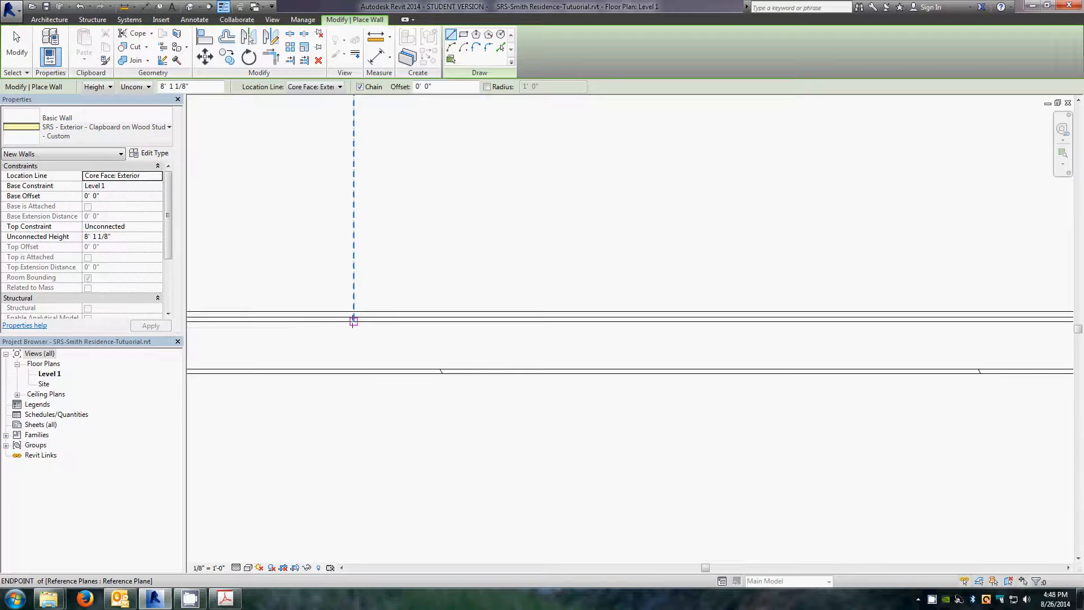
pyautogui.click(354, 320)
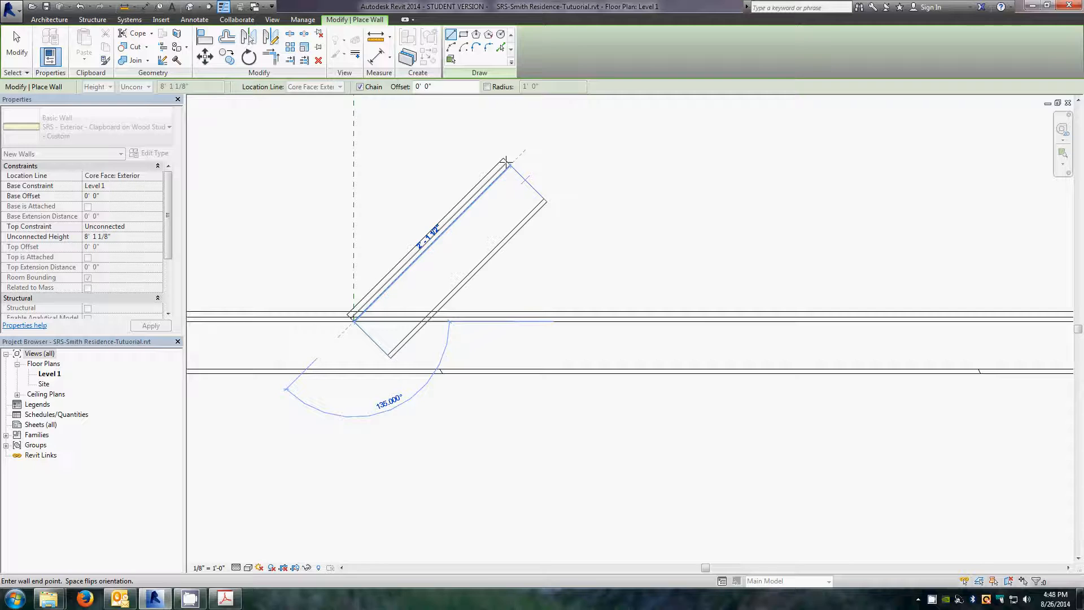
pyautogui.click(506, 162)
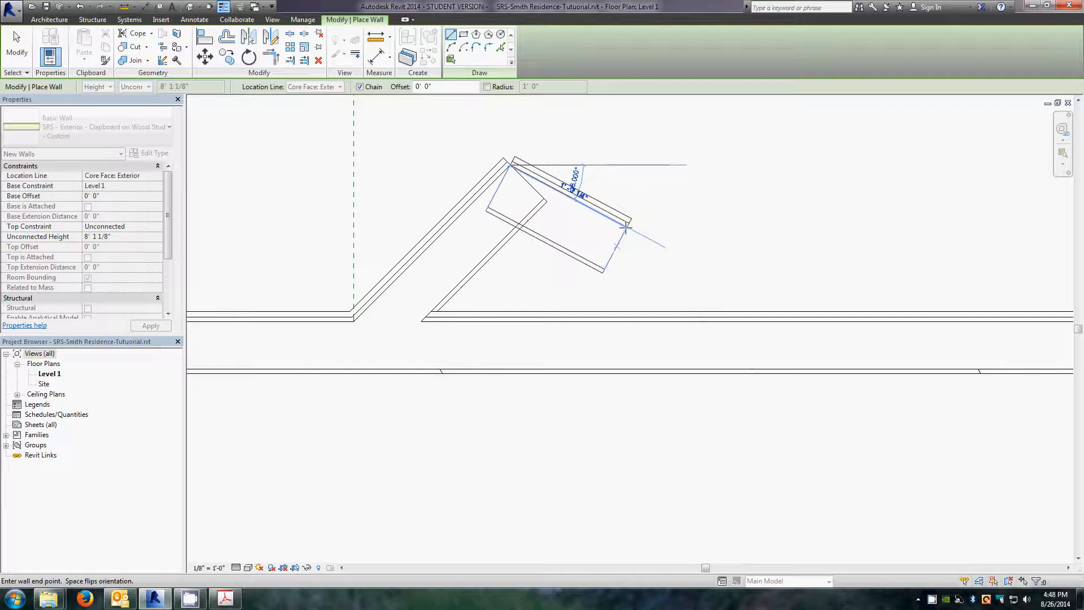
pyautogui.press('Escape')
pyautogui.press('Escape')
# Step: Trim/extend the angled wall and the offset north wall to meet at a corner
pyautogui.scroll(-5, 624, 228)
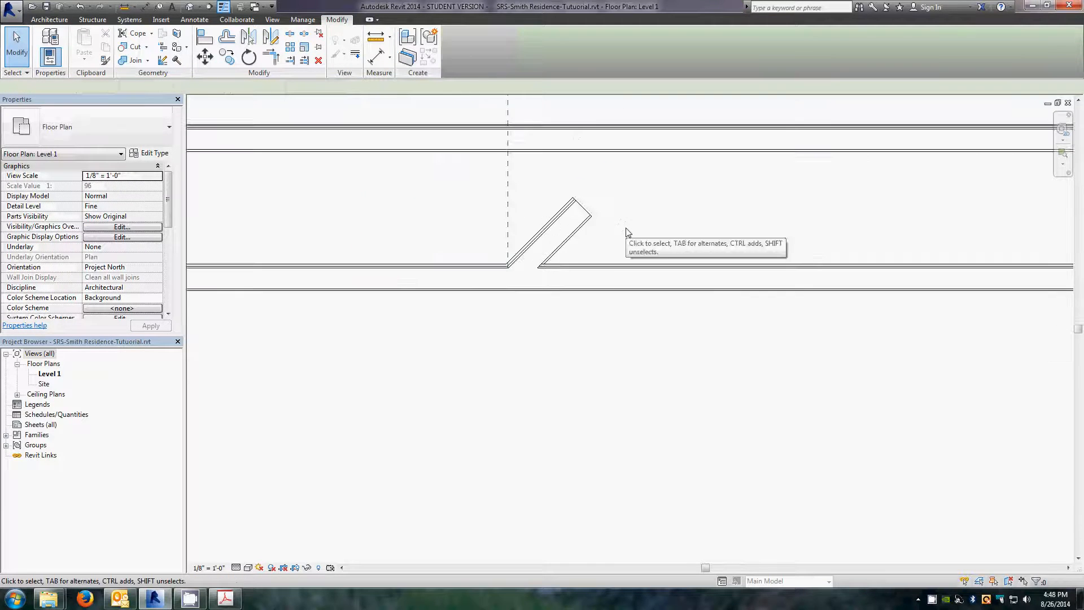
pyautogui.scroll(-2, 496, 205)
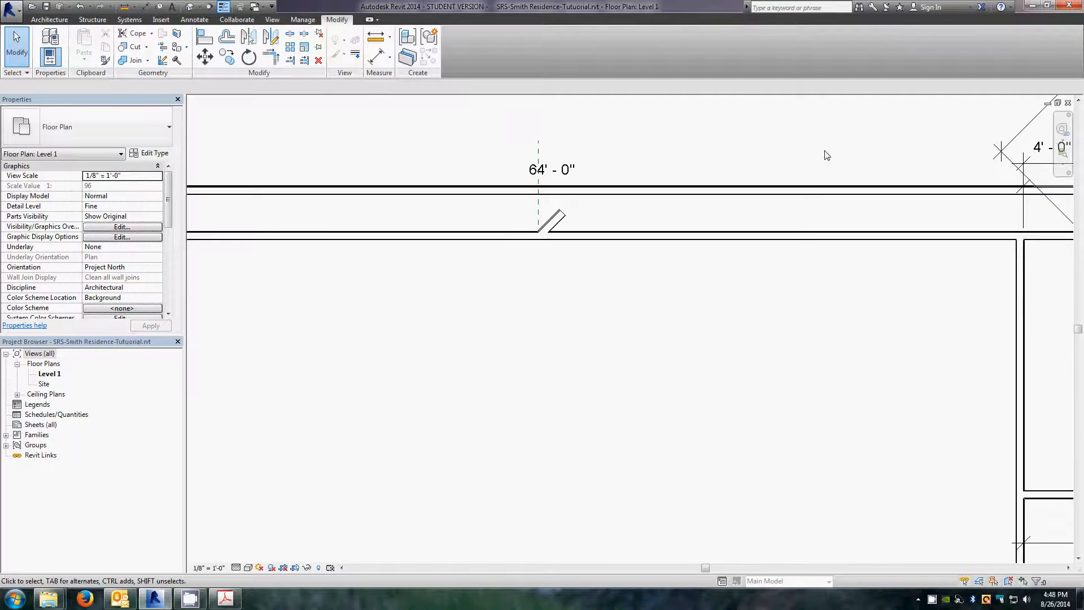
pyautogui.scroll(3, 822, 155)
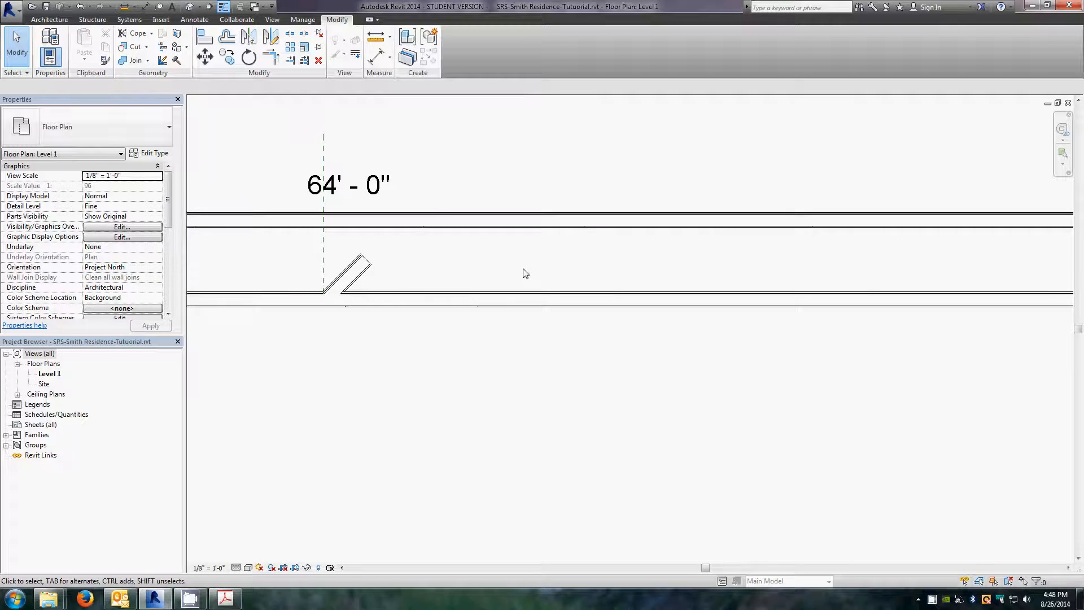
pyautogui.click(274, 60)
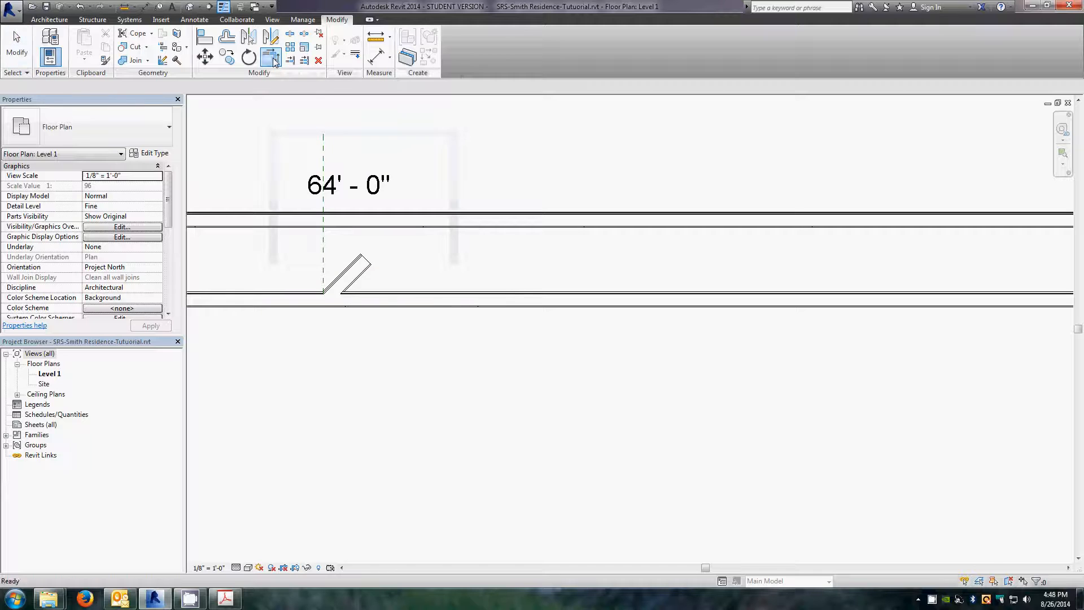
pyautogui.click(368, 265)
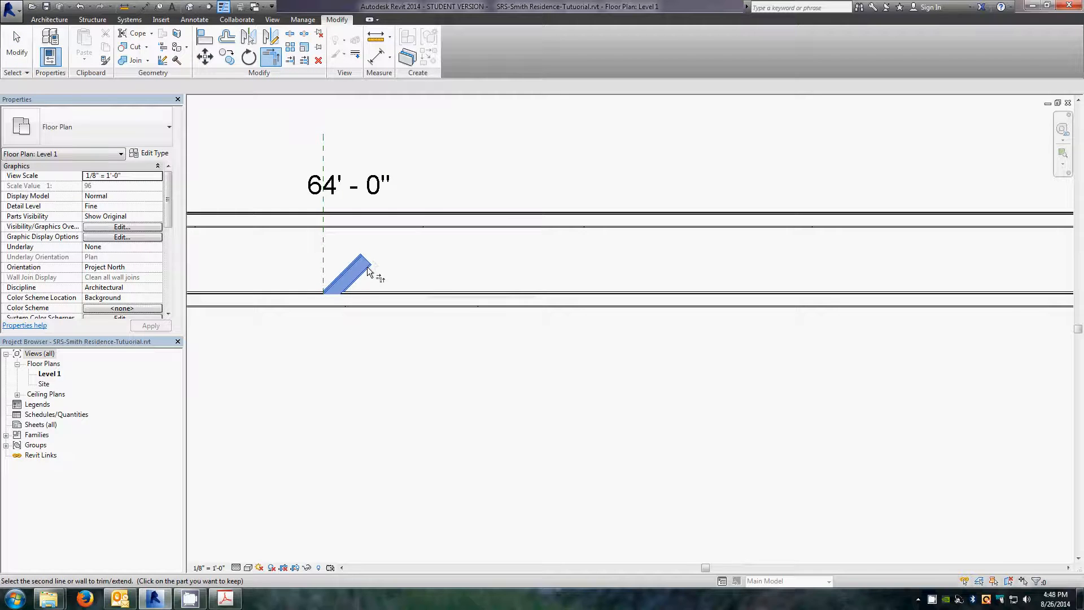
pyautogui.click(475, 222)
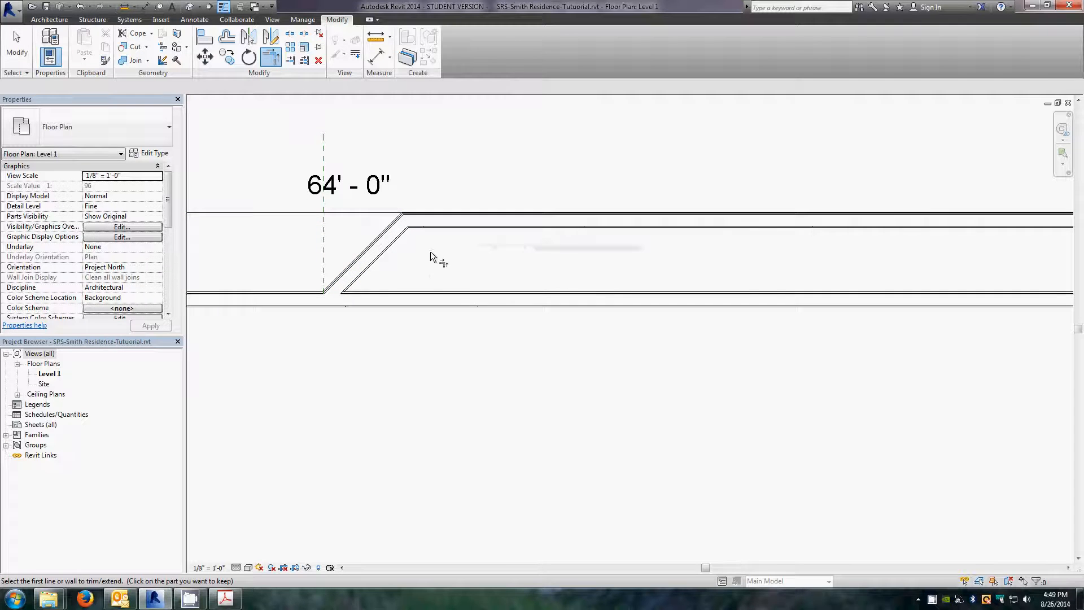
pyautogui.press('Escape')
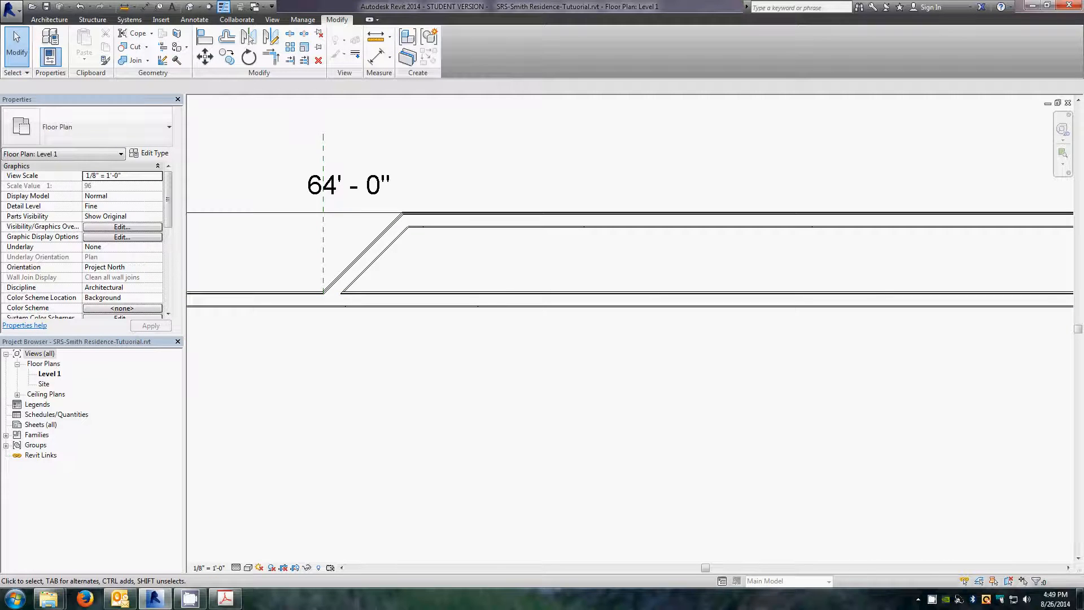
# Step: Switch to the PDF floor plan in Acrobat to check the bay's dimensions, then return to Revit
pyautogui.moveTo(0, 50); pyautogui.dragTo(580, 23)
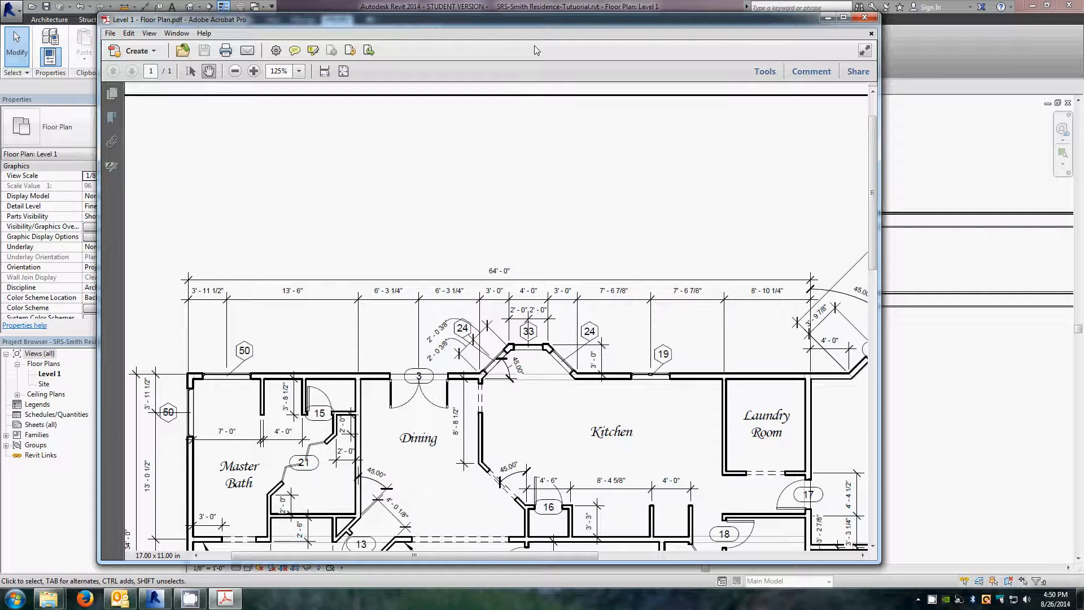
pyautogui.moveTo(534, 24); pyautogui.dragTo(0, 91)
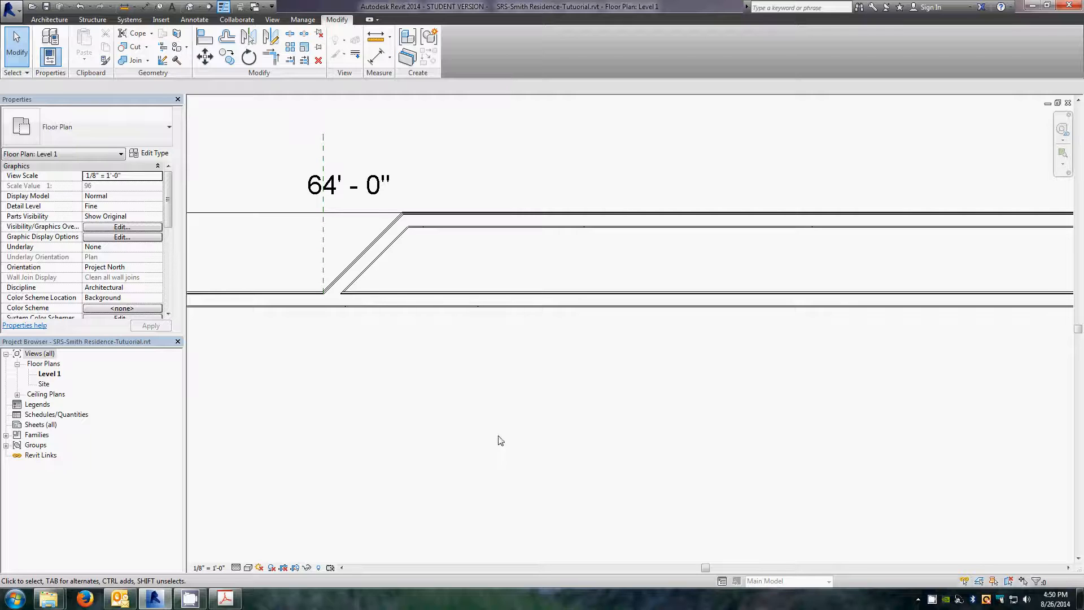
# Step: Create a new reference plane offset 5' east of the vertical reference plane using Create Similar with Pick Lines
pyautogui.click(323, 258)
pyautogui.rightClick(322, 257)
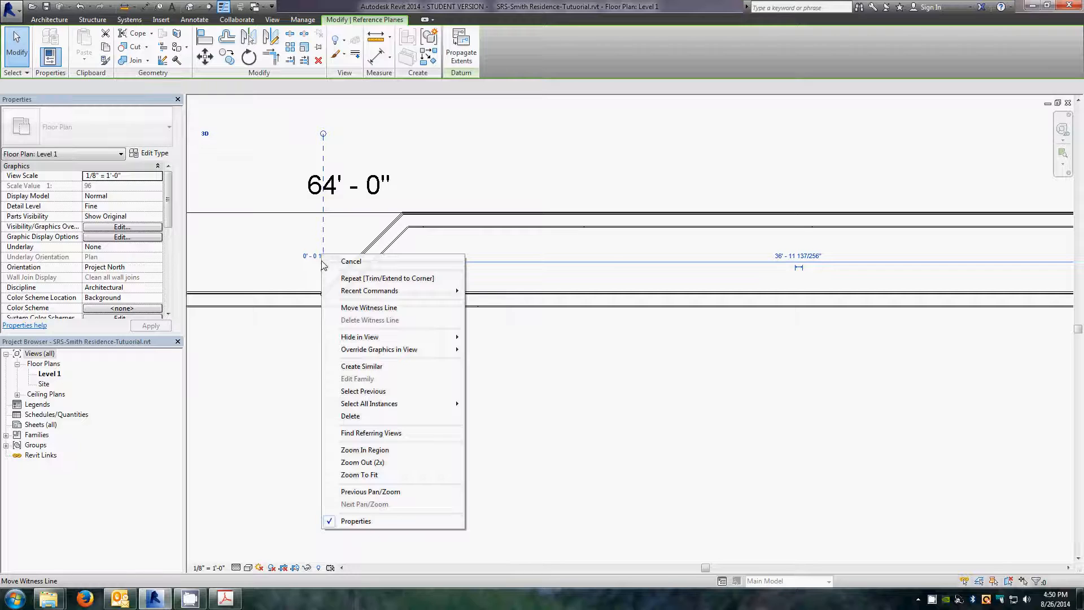
pyautogui.click(365, 371)
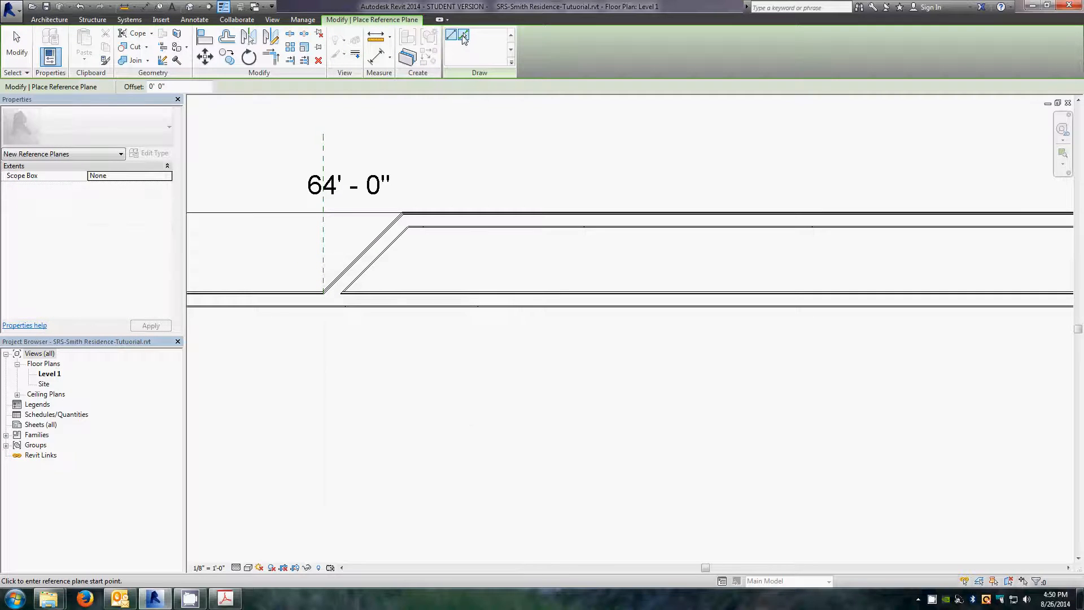
pyautogui.click(465, 36)
pyautogui.click(174, 85)
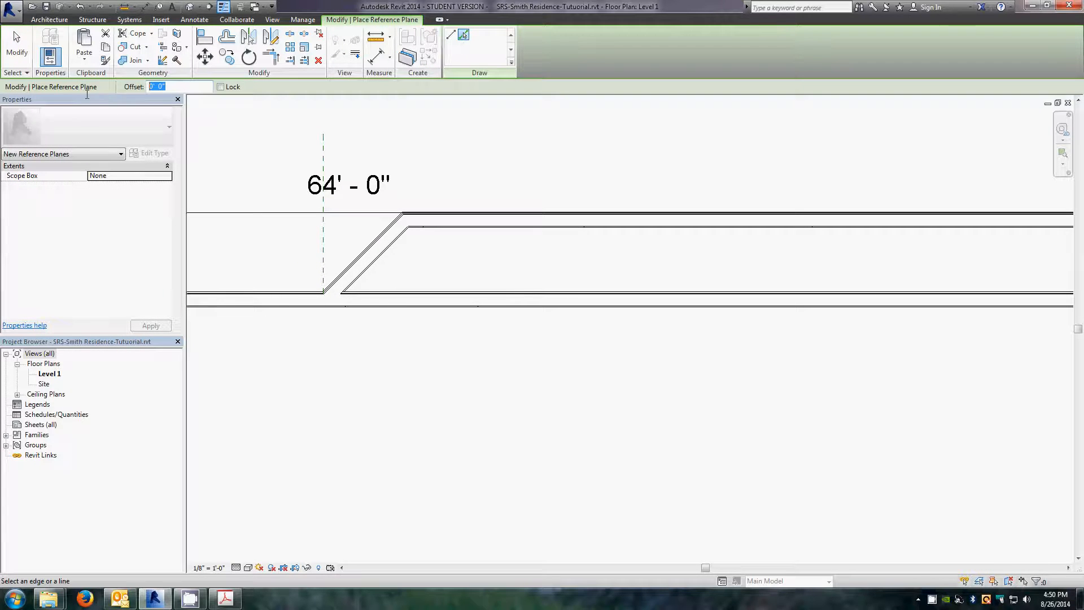
pyautogui.write('5')
pyautogui.click(323, 247)
pyautogui.press('Escape')
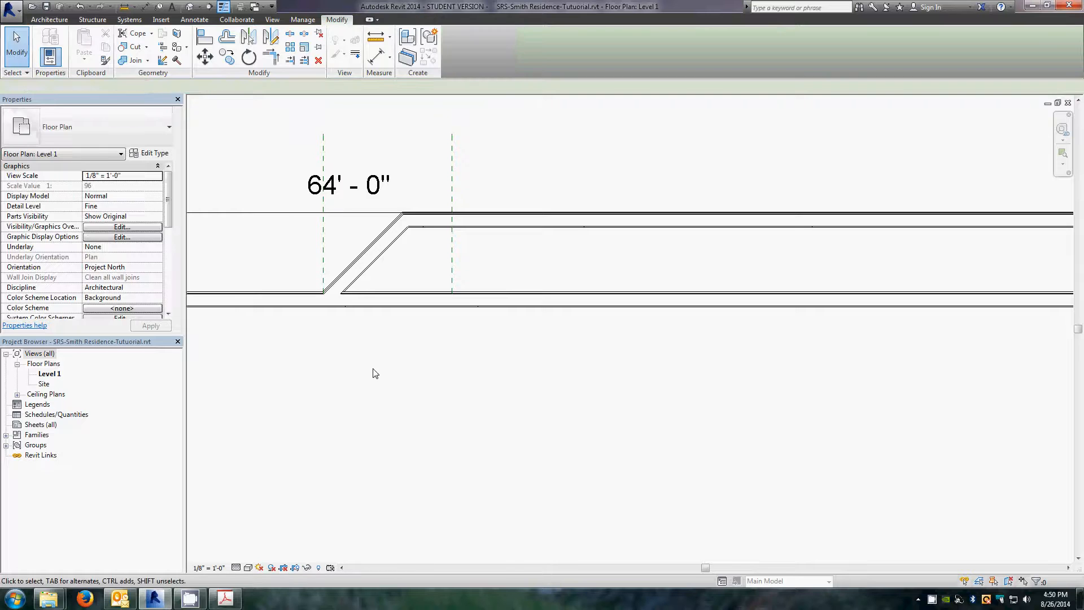
# Step: Mirror a copy of the angled wall about the new reference plane to form the bay's east side
pyautogui.click(361, 273)
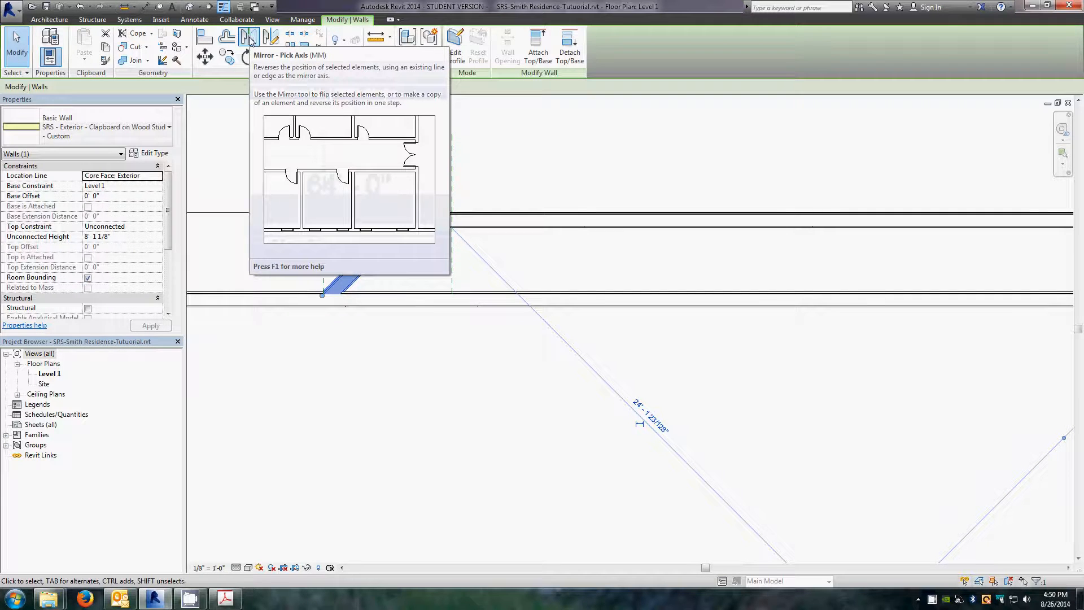
pyautogui.click(249, 38)
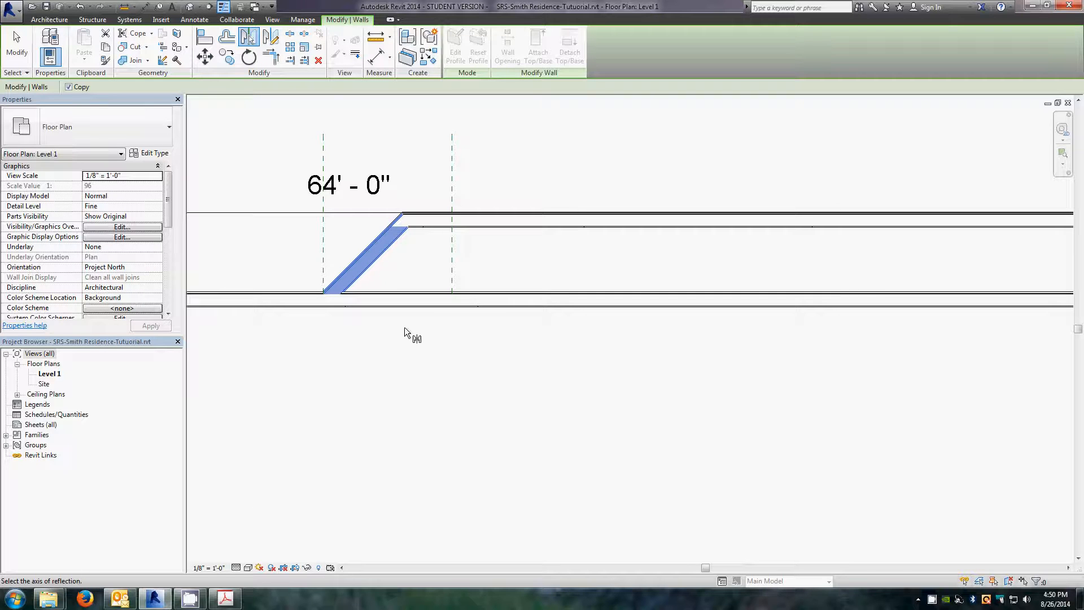
pyautogui.click(452, 252)
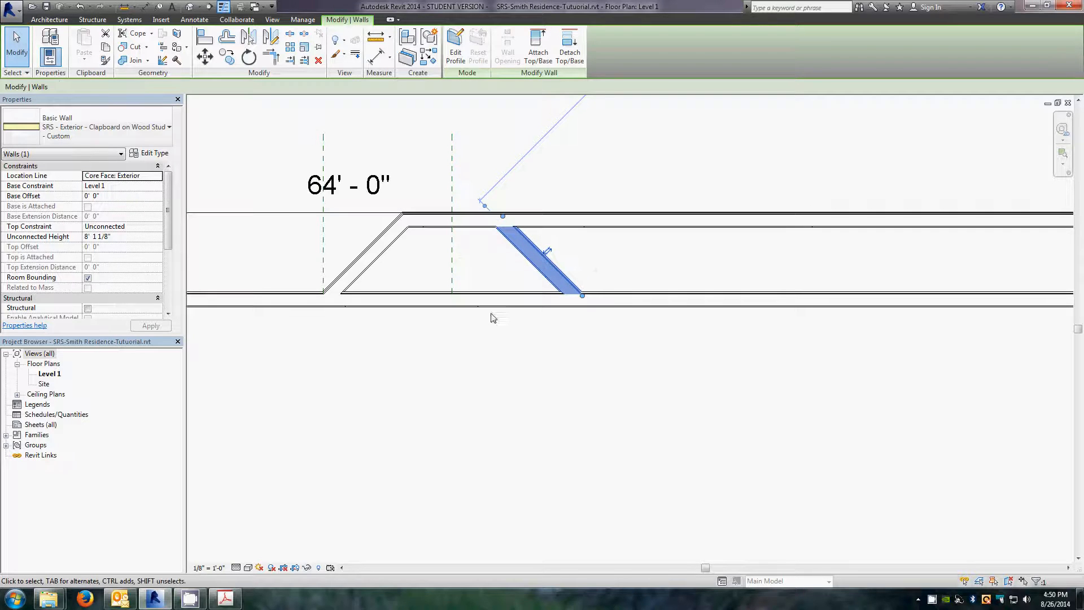
pyautogui.click(487, 268)
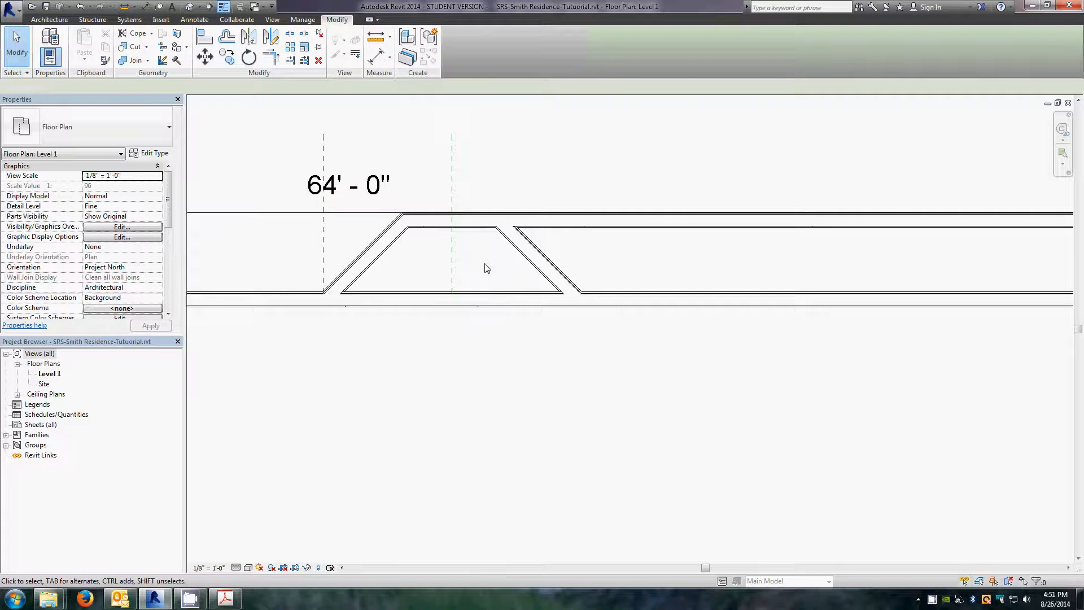
# Step: Trim/extend the offset north wall and the mirrored angled wall to meet at a corner
pyautogui.click(273, 56)
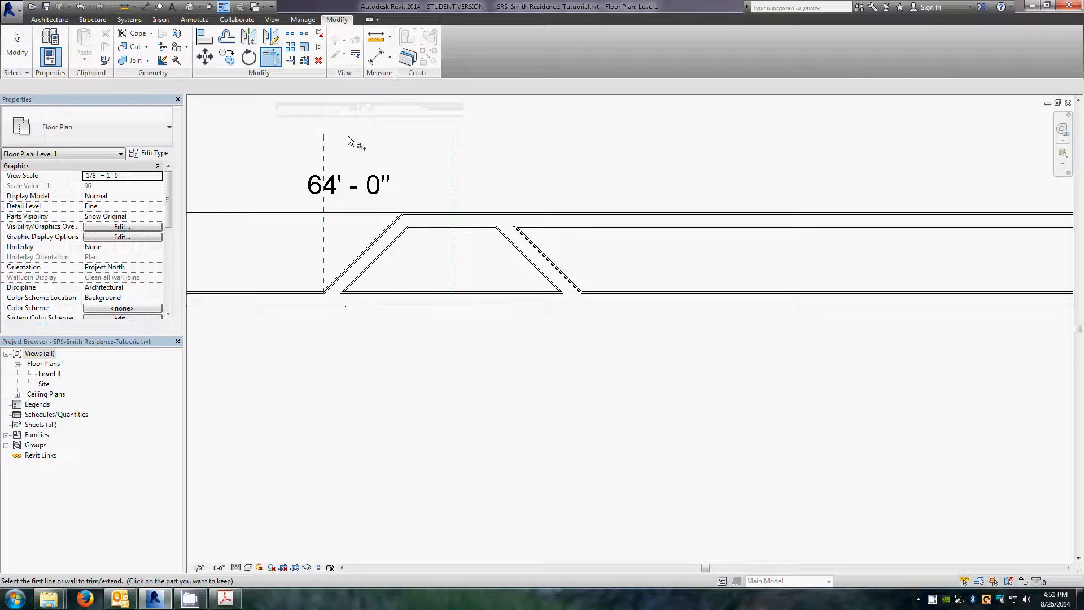
pyautogui.click(473, 222)
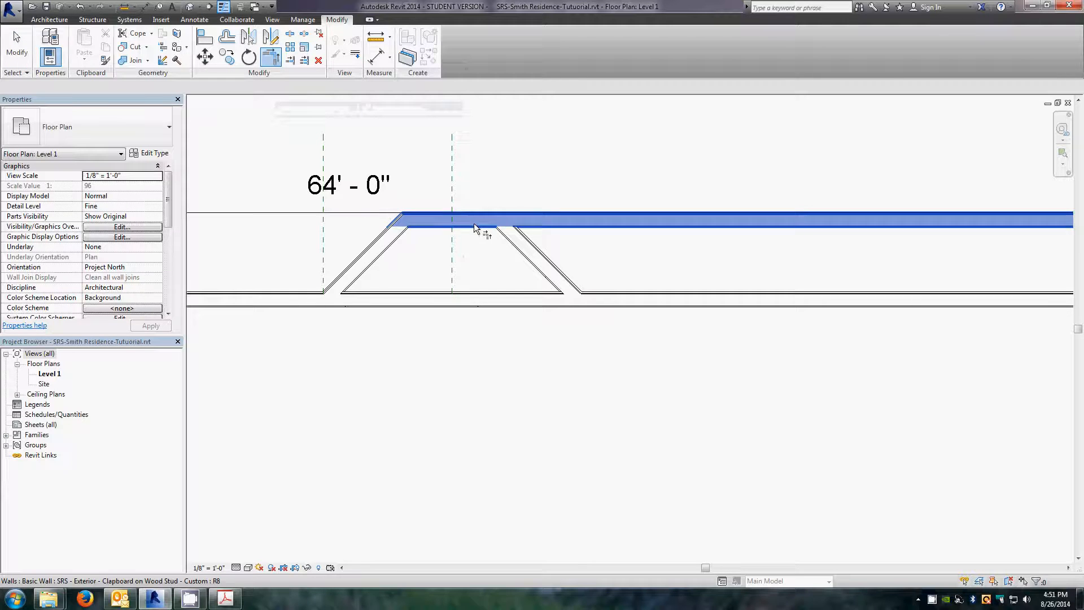
pyautogui.click(518, 244)
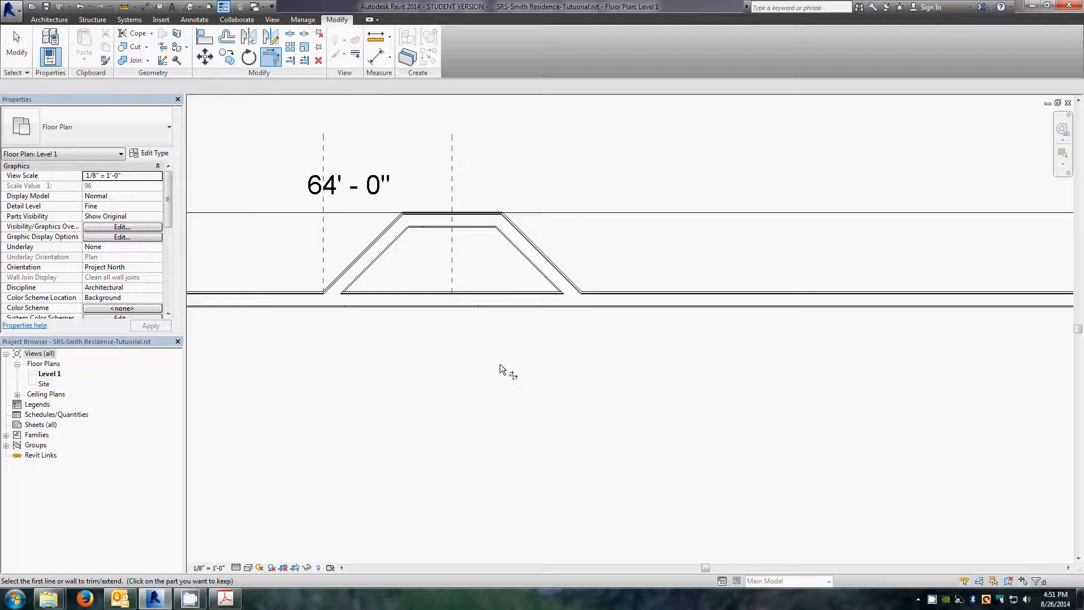
pyautogui.press('Escape')
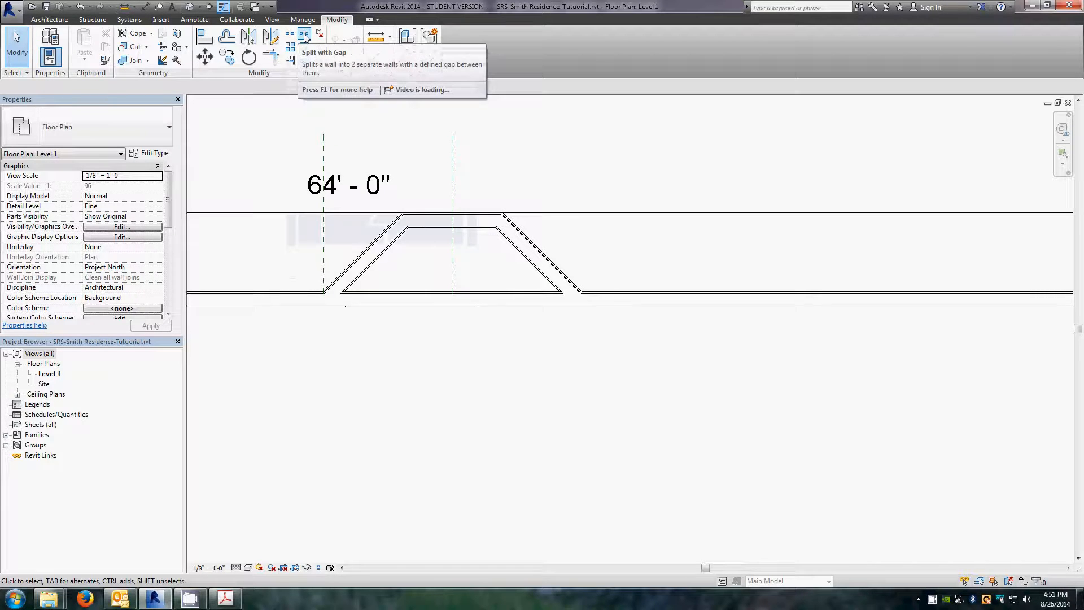
# Step: Split the original north wall between the two angled walls, deleting the inner segment
pyautogui.click(289, 35)
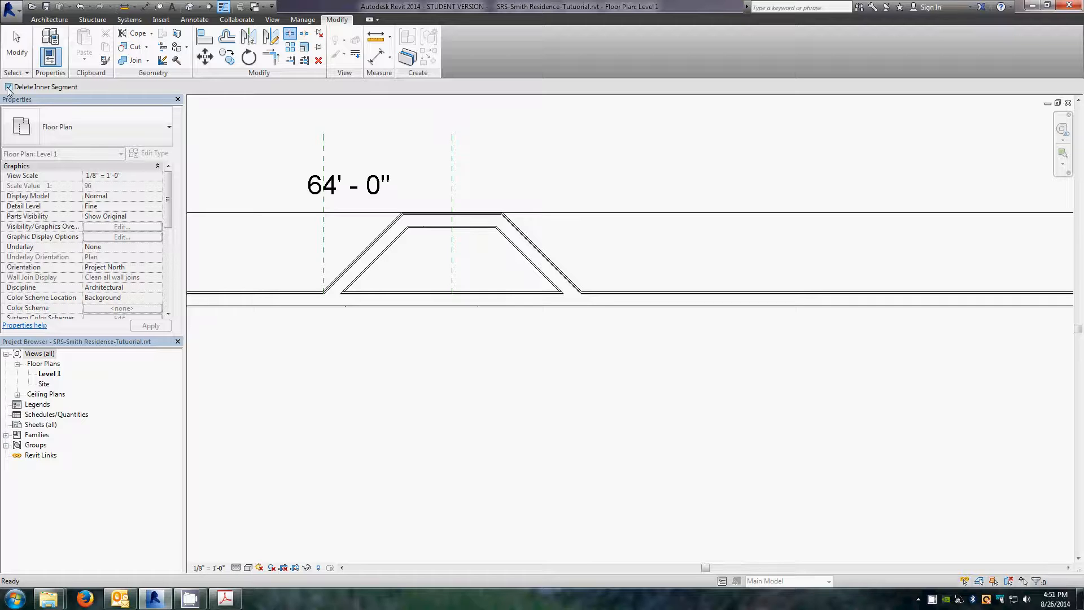
pyautogui.click(359, 295)
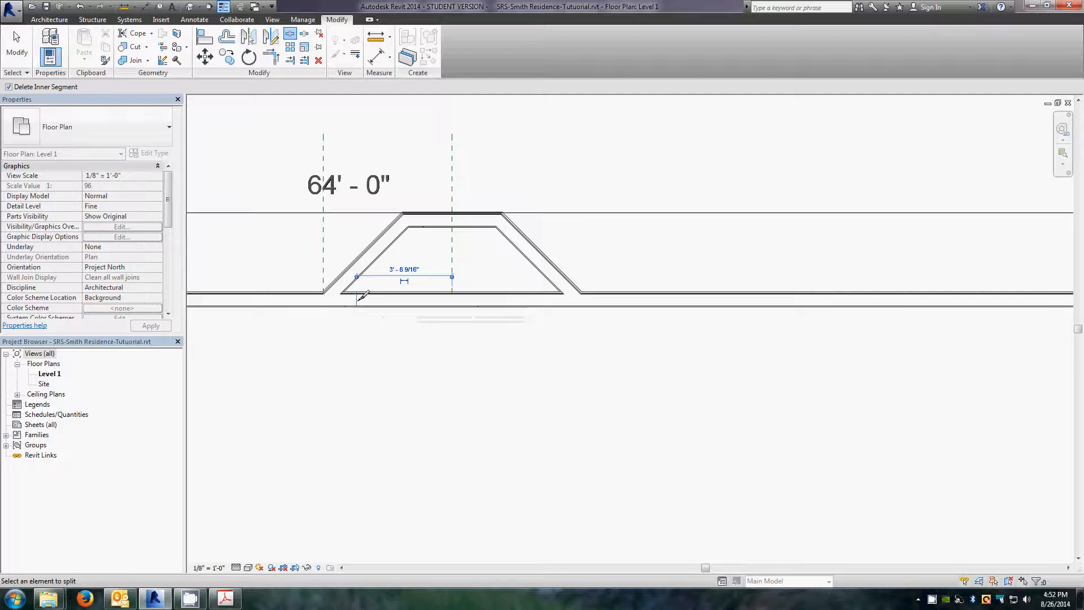
pyautogui.click(542, 298)
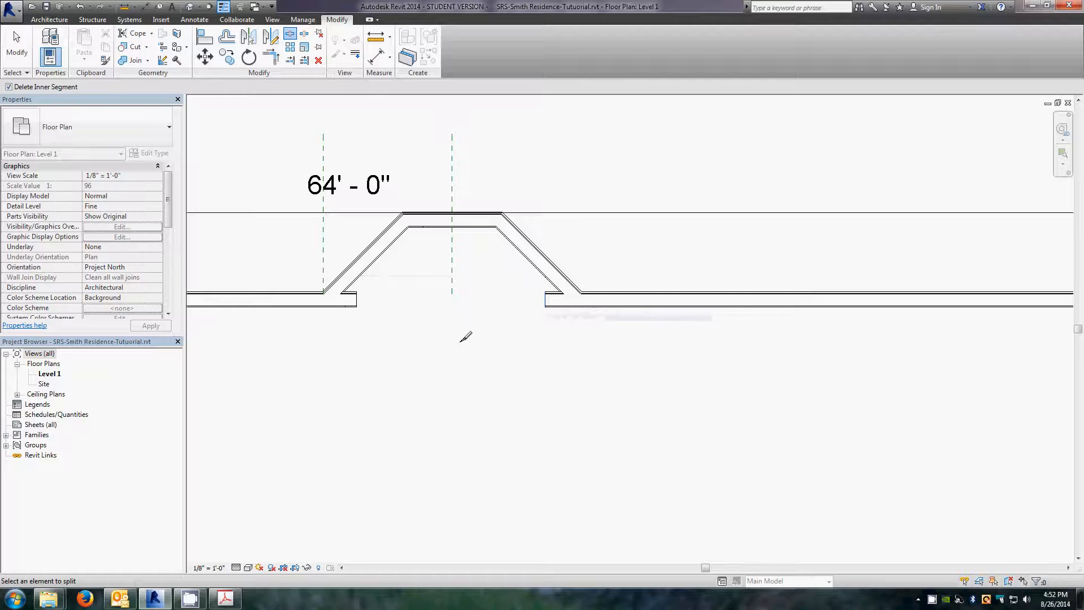
pyautogui.press('Escape')
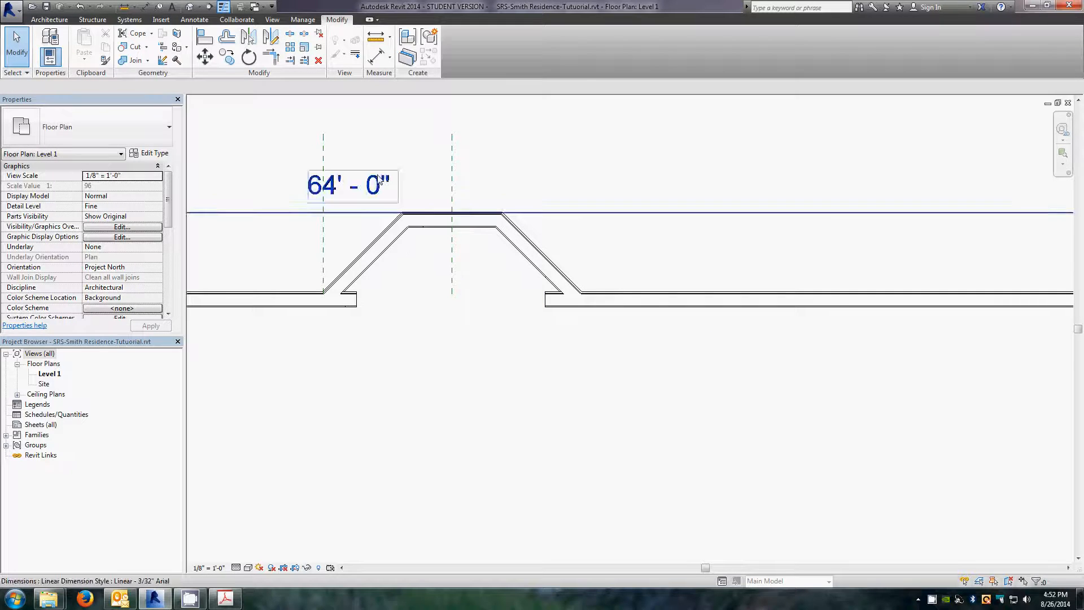
# Step: Trim/extend each remaining north wall segment to its adjacent angled wall to close both bay corners
pyautogui.click(271, 59)
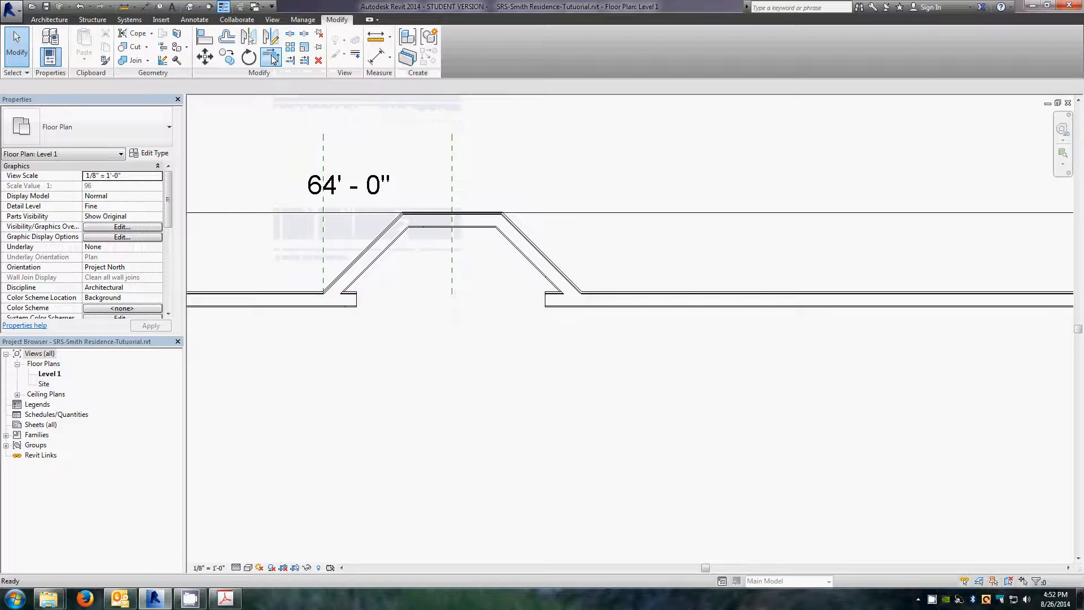
pyautogui.click(297, 304)
pyautogui.click(357, 273)
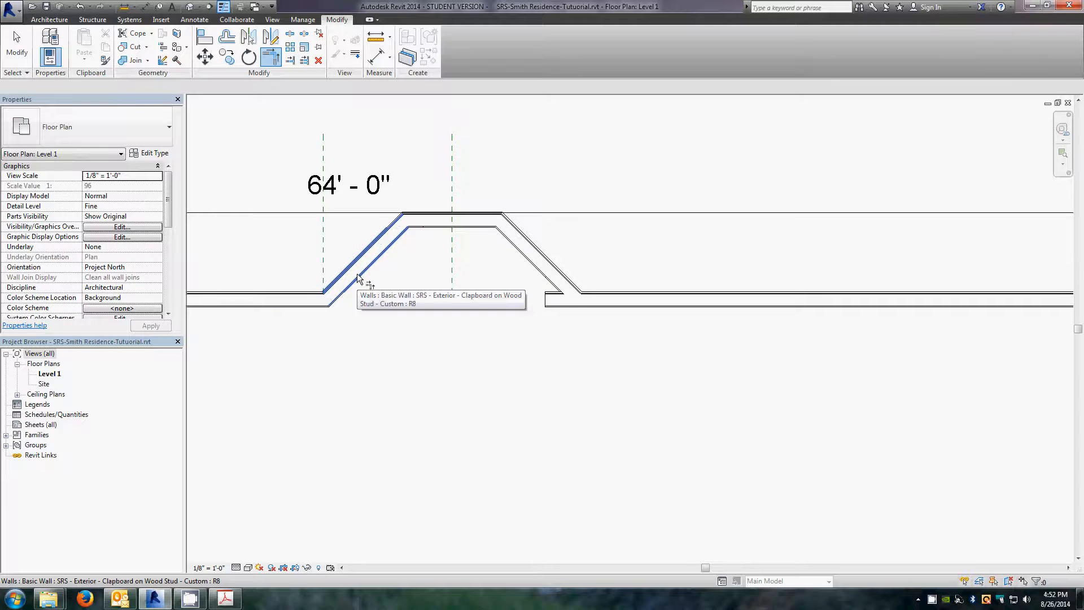
pyautogui.click(560, 281)
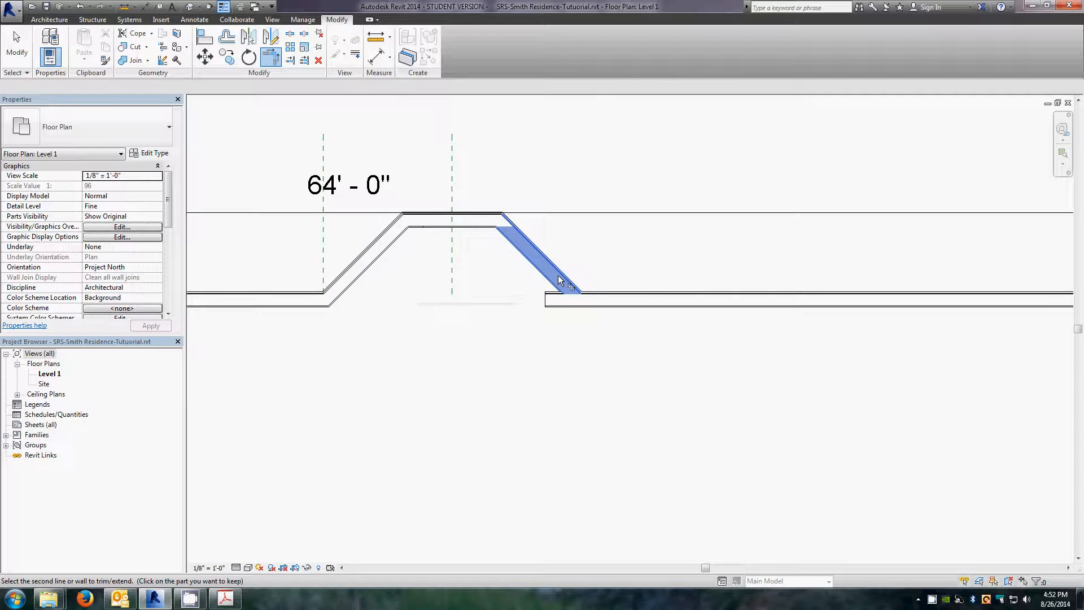
pyautogui.click(619, 299)
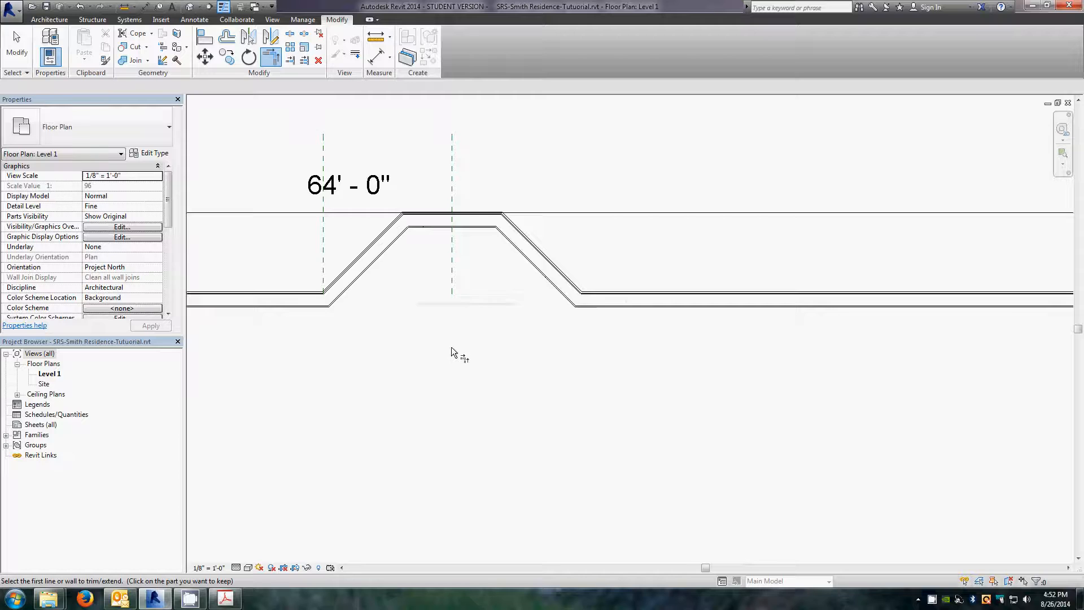
pyautogui.press('Escape')
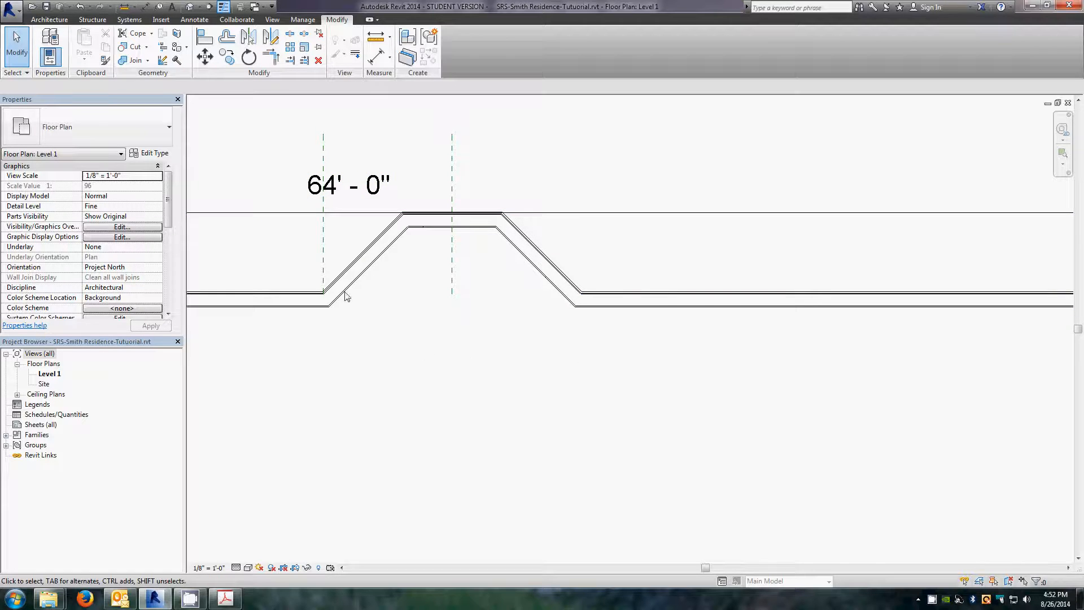
# Step: Select and delete the two vertical reference planes around the bay
pyautogui.scroll(-3, 533, 331)
pyautogui.scroll(2, 402, 254)
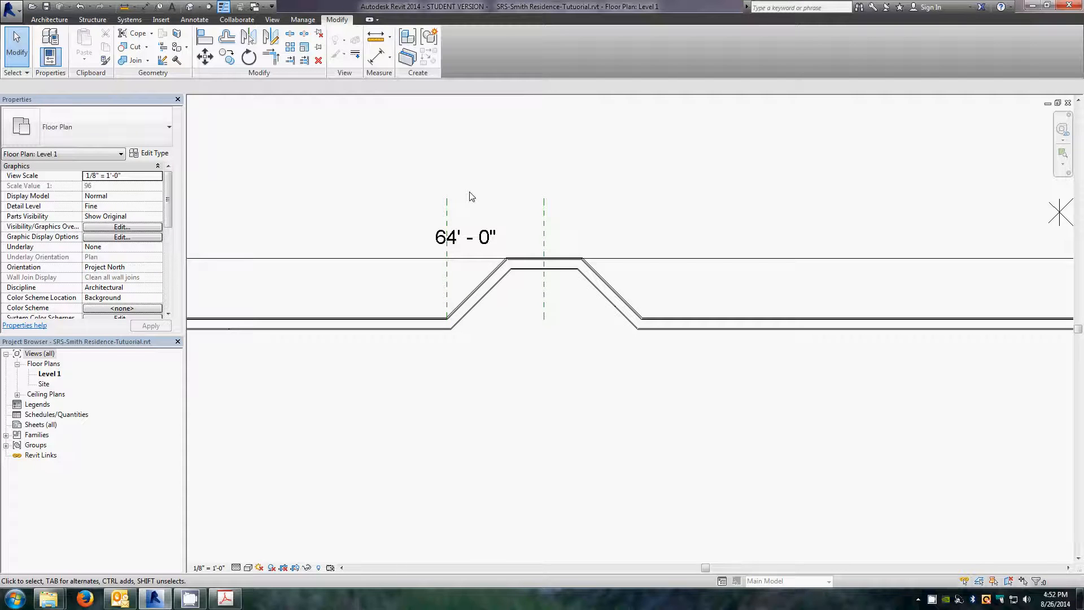
pyautogui.moveTo(581, 218); pyautogui.dragTo(372, 168)
pyautogui.press('Delete')
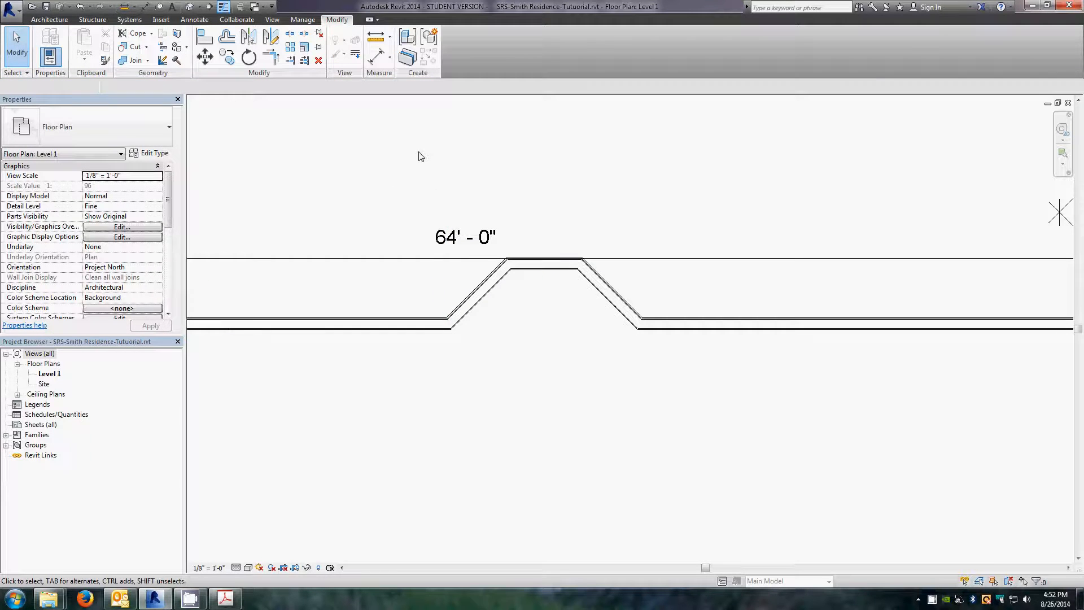
# Step: Place an aligned dimension across the bay's base, picking individual references at the two wall-core corner intersections
pyautogui.scroll(3, 565, 319)
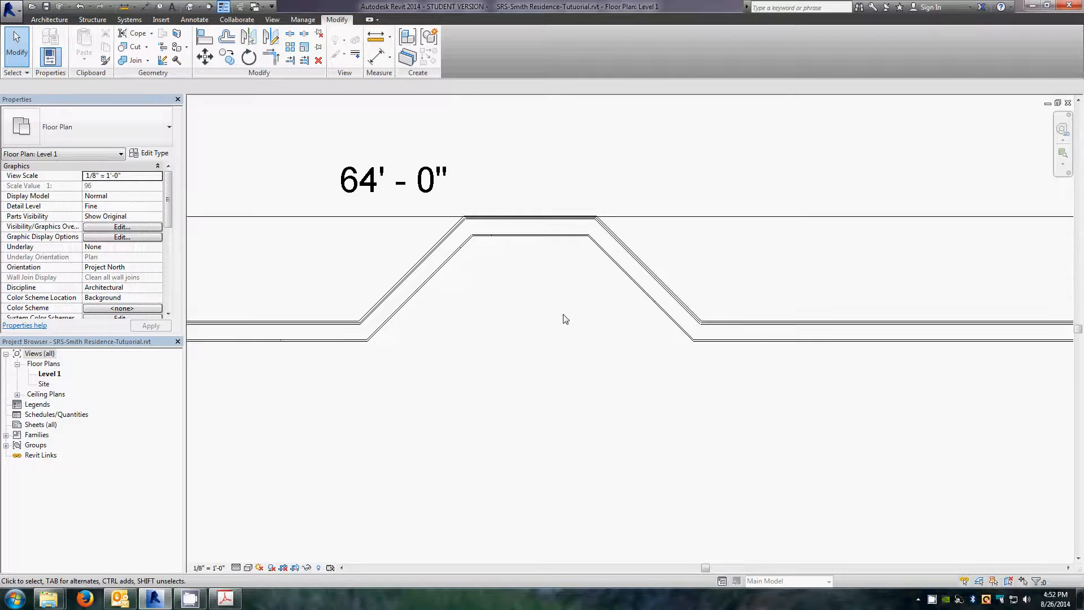
pyautogui.scroll(-2, 501, 288)
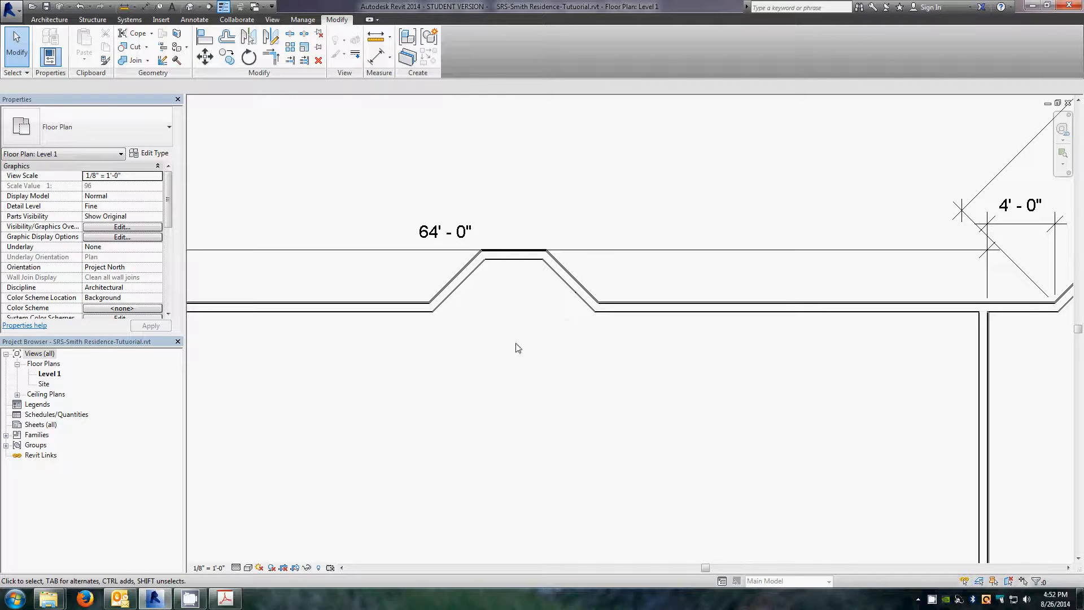
pyautogui.scroll(2, 492, 301)
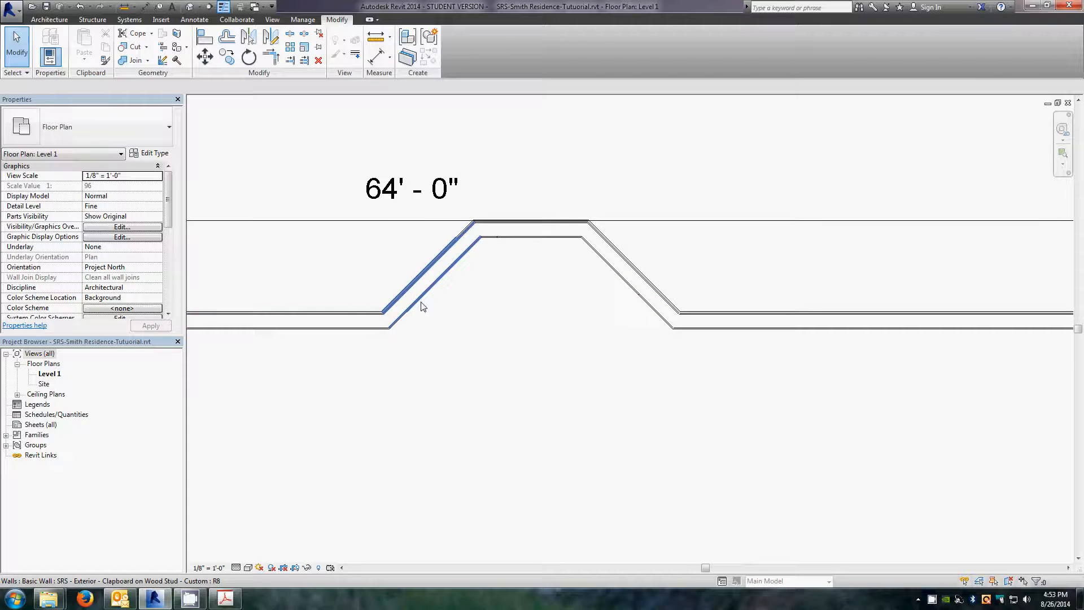
pyautogui.click(194, 20)
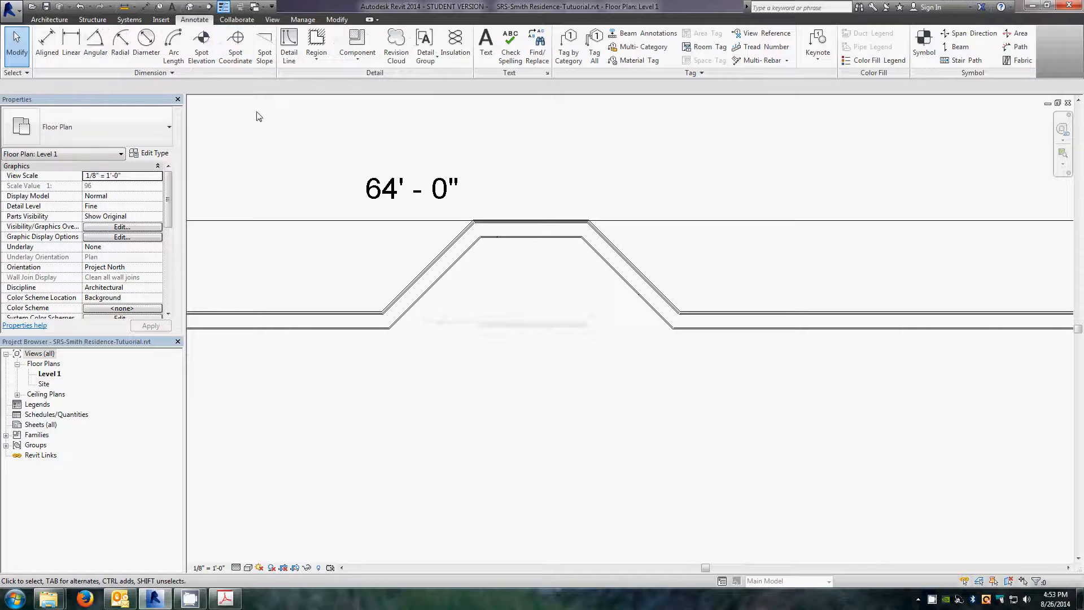
pyautogui.click(42, 46)
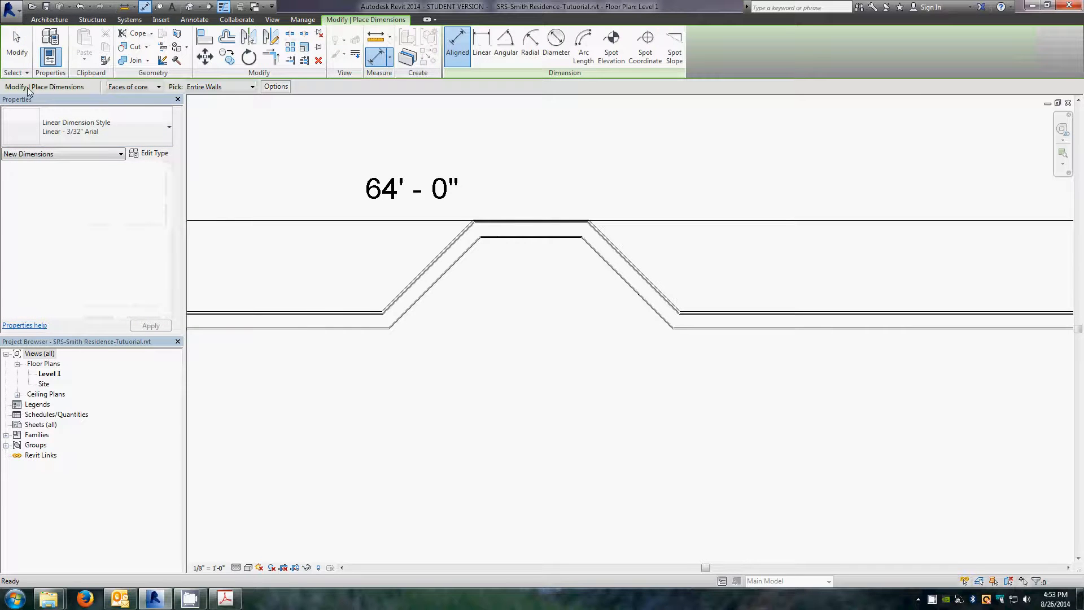
pyautogui.click(252, 88)
pyautogui.click(220, 103)
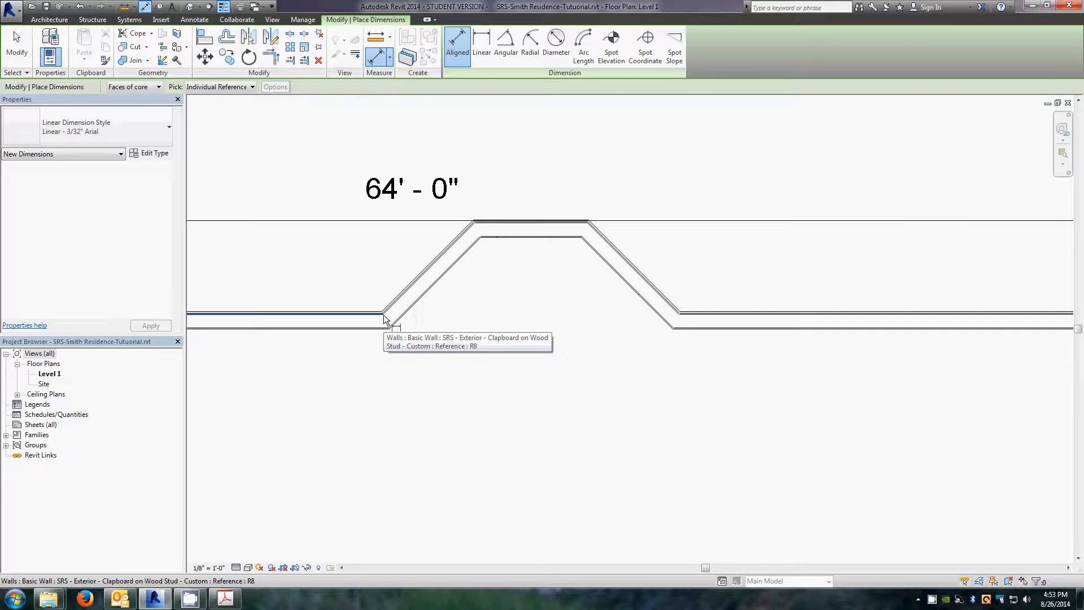
pyautogui.scroll(3, 384, 317)
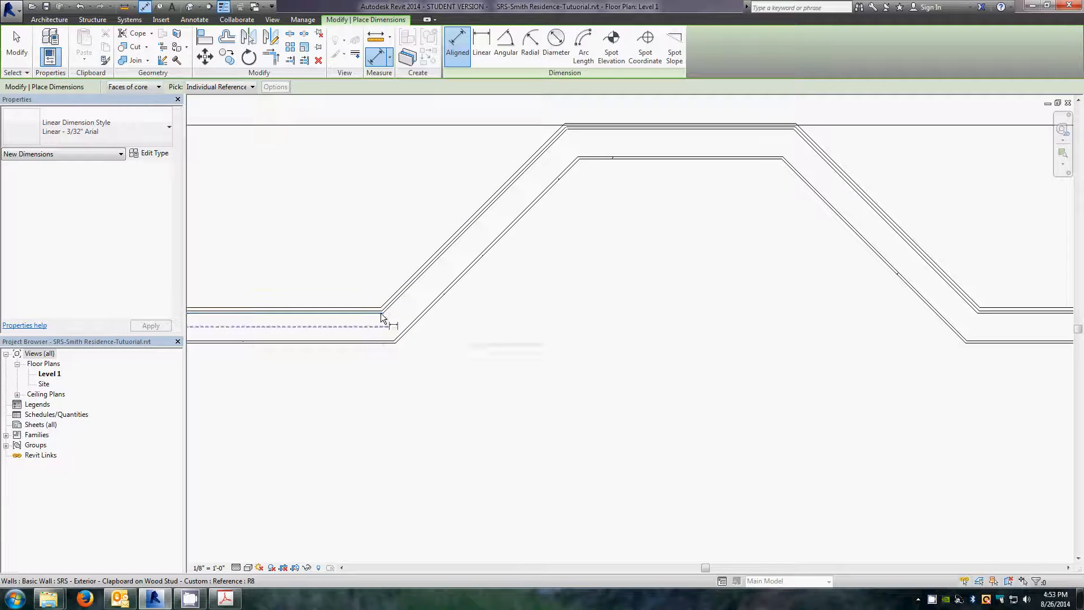
pyautogui.press('Tab')
pyautogui.press('Tab')
pyautogui.press('Tab')
pyautogui.press('Tab')
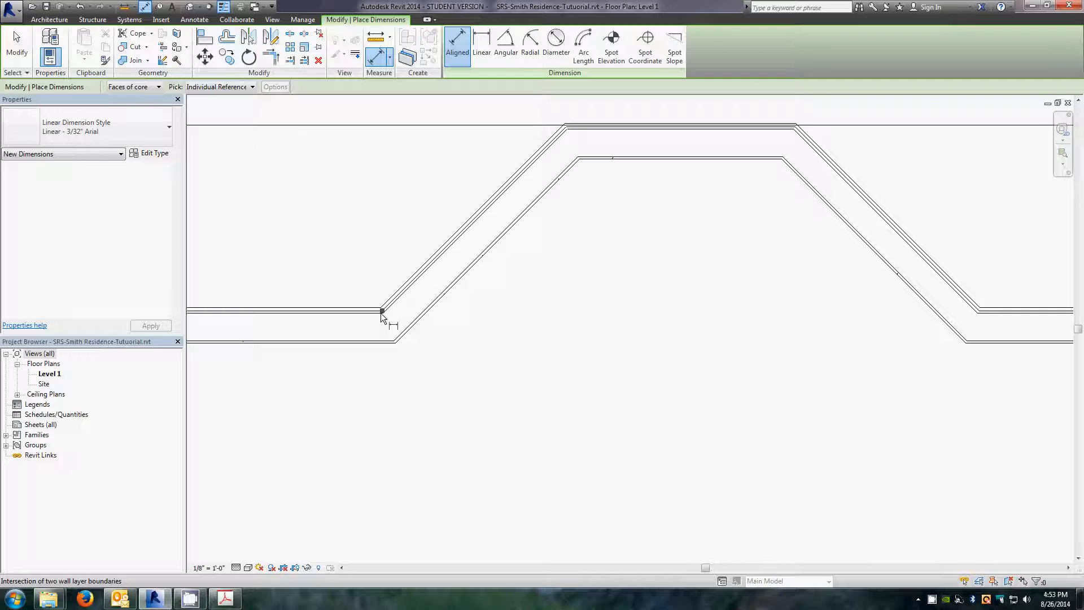
pyautogui.press('Tab')
pyautogui.press('Tab')
pyautogui.press('Tab')
pyautogui.press('Tab')
pyautogui.press('Tab')
pyautogui.scroll(4, 382, 313)
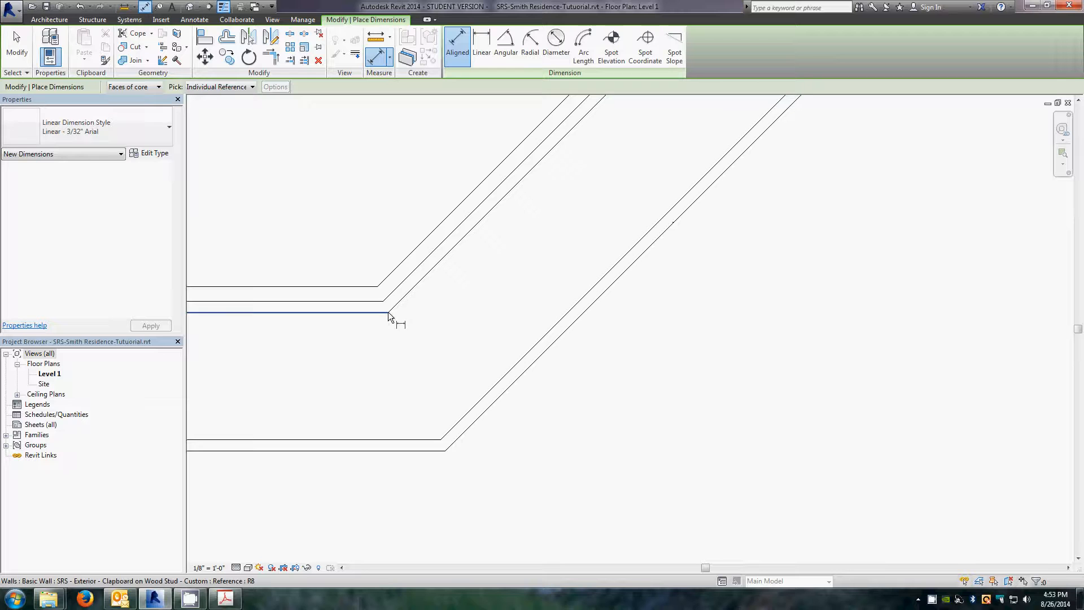
pyautogui.press('Tab')
pyautogui.press('Tab')
pyautogui.press('Tab')
pyautogui.press('Tab')
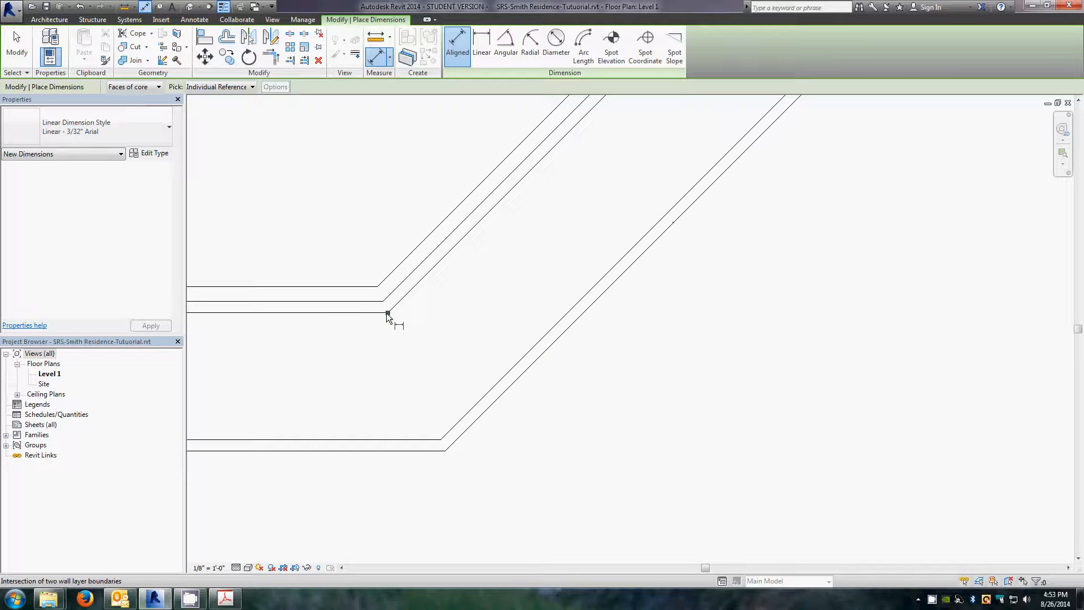
pyautogui.click(387, 313)
pyautogui.scroll(-6, 447, 373)
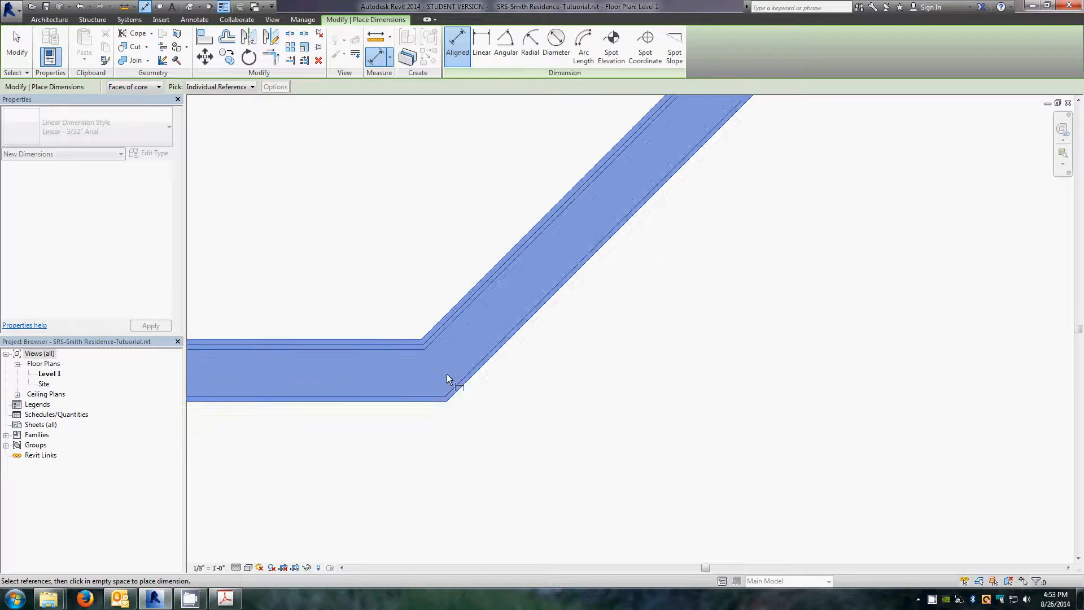
pyautogui.scroll(5, 665, 373)
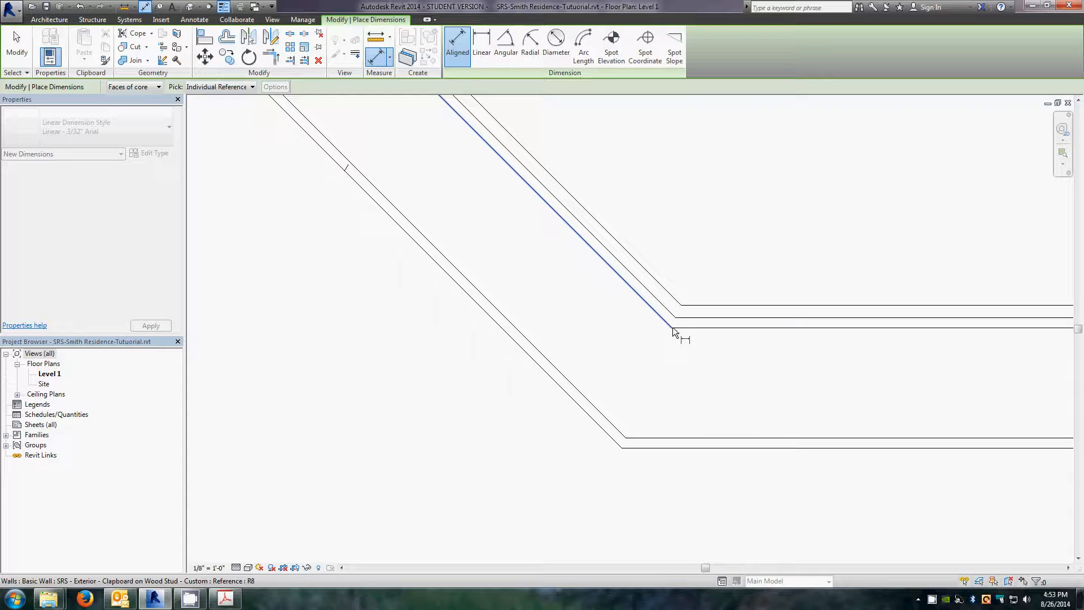
pyautogui.press('Tab')
pyautogui.press('Tab')
pyautogui.press('Tab')
pyautogui.press('Tab')
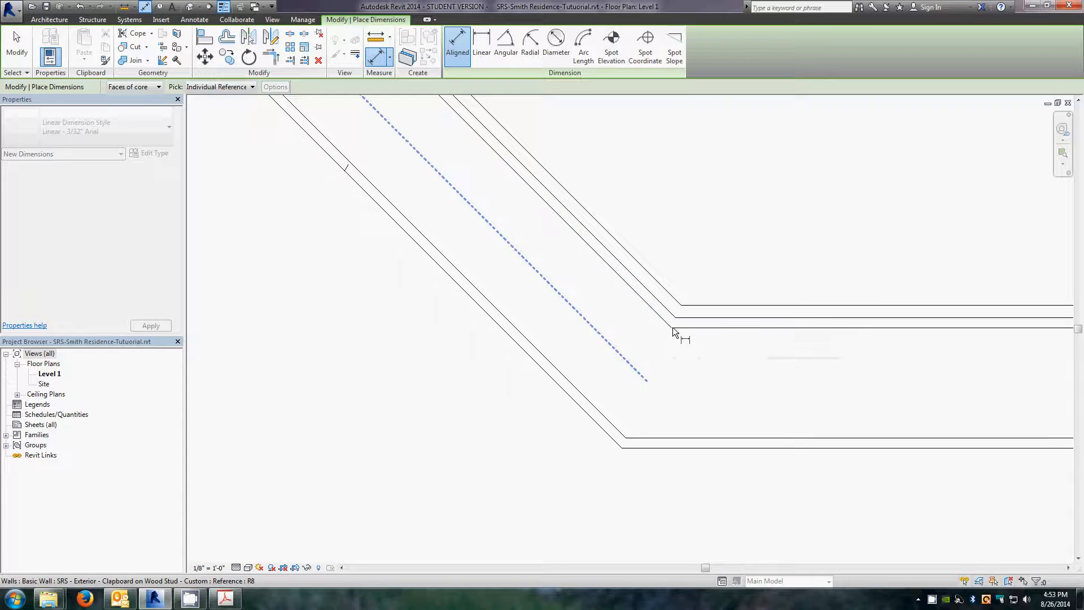
pyautogui.click(673, 327)
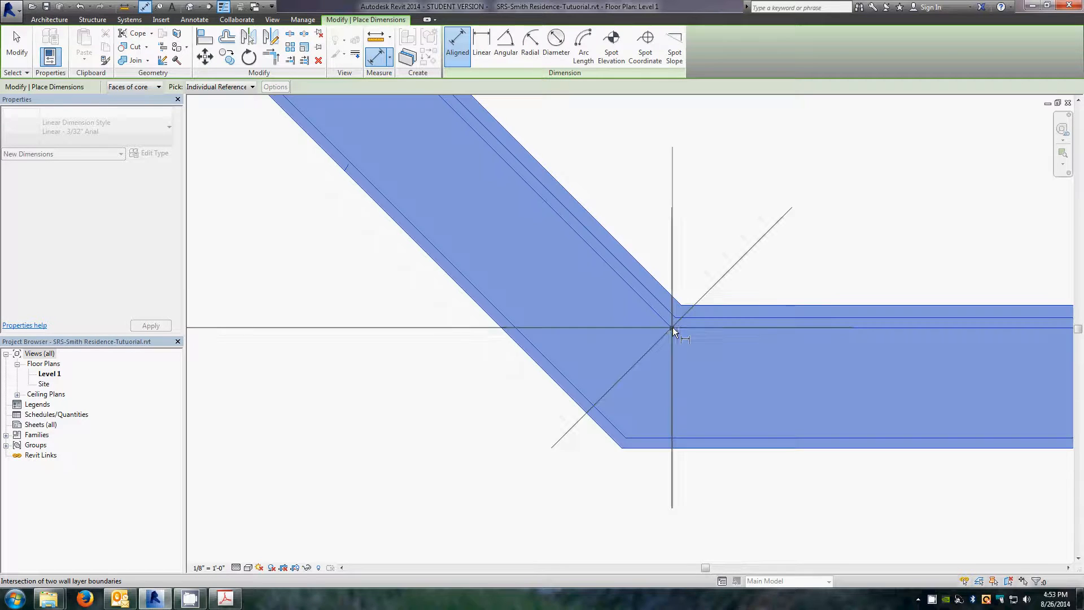
pyautogui.scroll(-5, 433, 340)
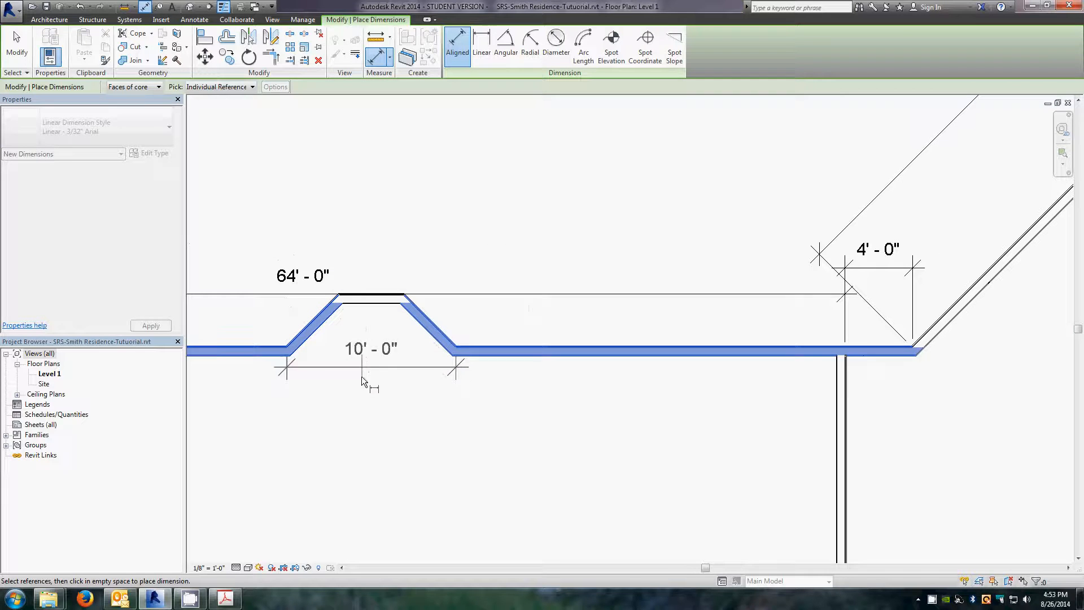
pyautogui.click(362, 391)
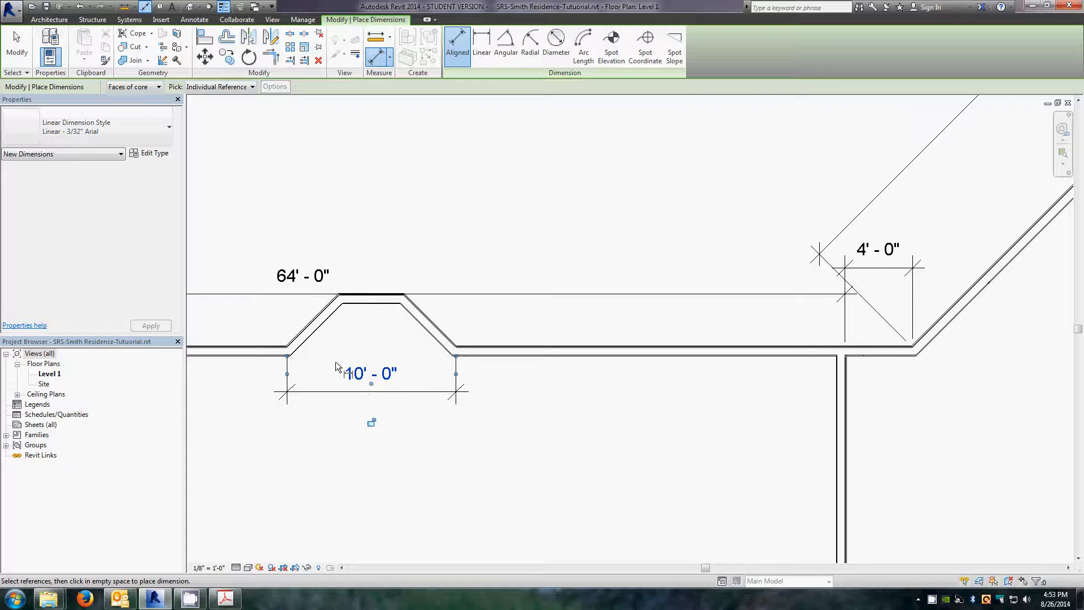
# Step: Dimension the bay's front wall width between its two inner corner intersections
pyautogui.scroll(5, 350, 292)
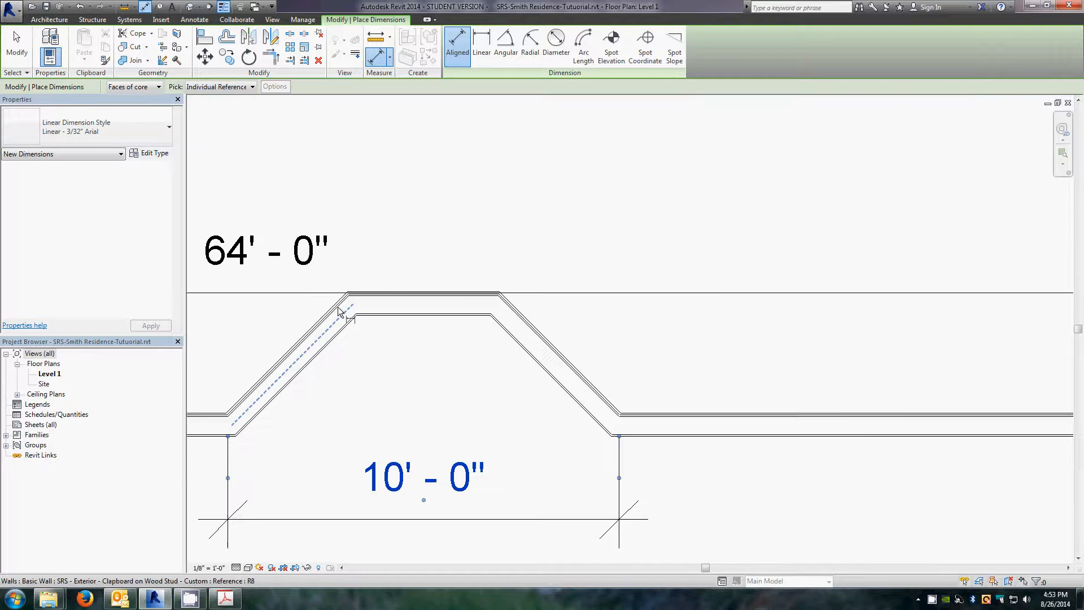
pyautogui.scroll(3, 361, 276)
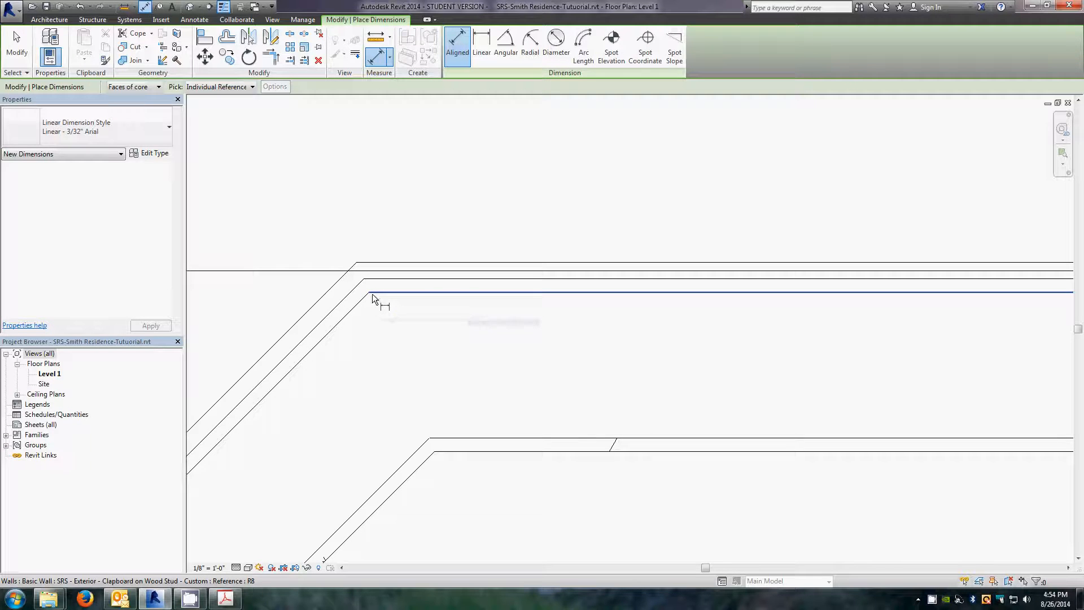
pyautogui.press('Tab')
pyautogui.press('Tab')
pyautogui.press('Tab')
pyautogui.press('Tab')
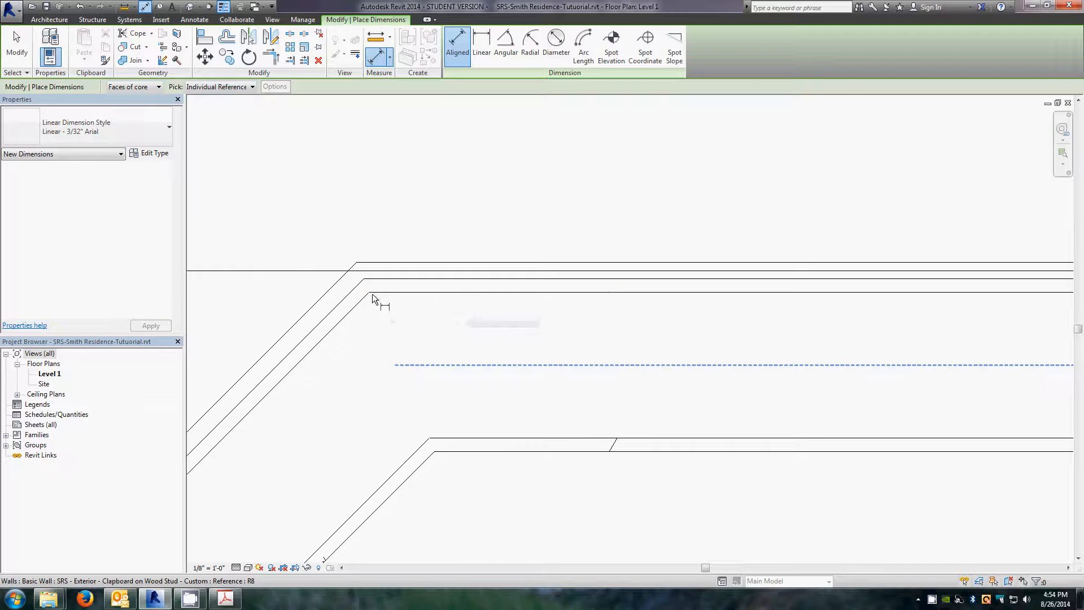
pyautogui.press('Tab')
pyautogui.press('Tab')
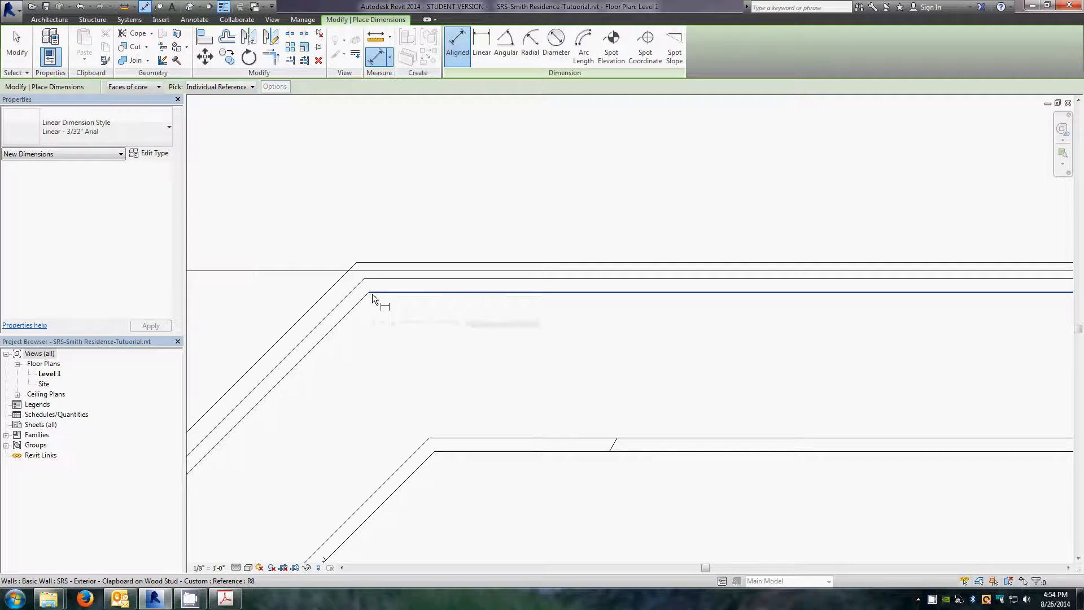
pyautogui.press('Tab')
pyautogui.press('Tab')
pyautogui.press('Tab')
pyautogui.press('Tab')
pyautogui.press('Tab')
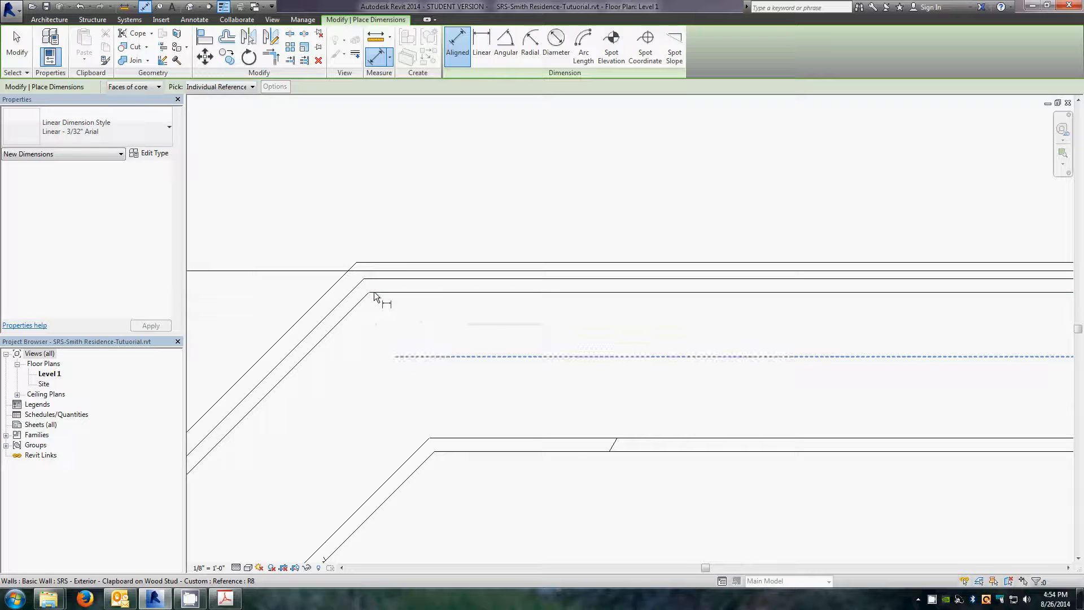
pyautogui.press('Tab')
pyautogui.press('Tab')
pyautogui.press('Tab')
pyautogui.press('Tab')
pyautogui.press('Tab')
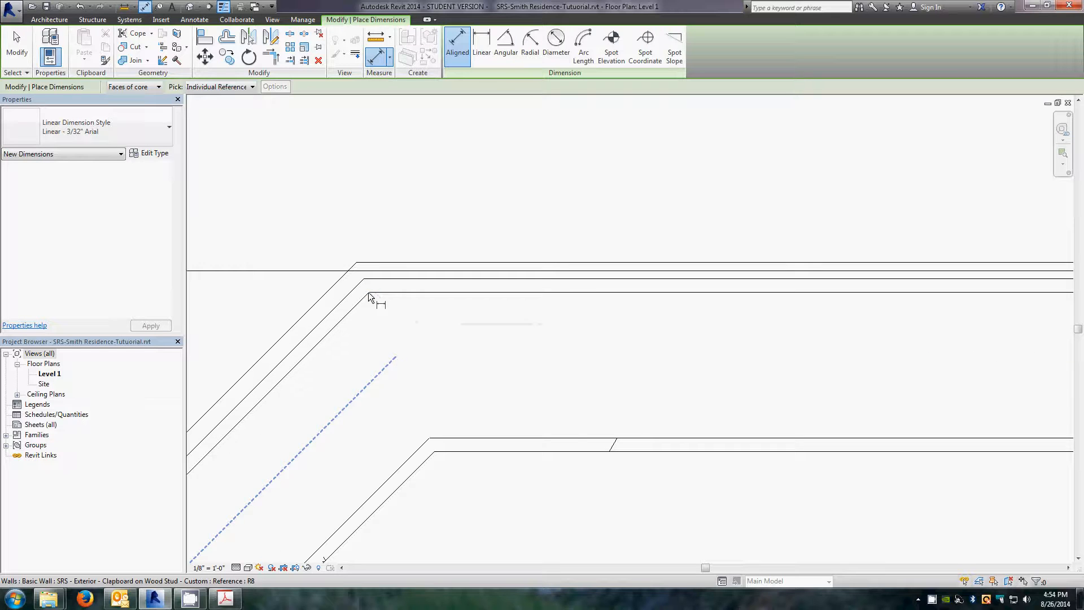
pyautogui.press('Tab')
pyautogui.press('Tab')
pyautogui.press('Tab')
pyautogui.press('Tab')
pyautogui.press('Tab')
pyautogui.press('Tab')
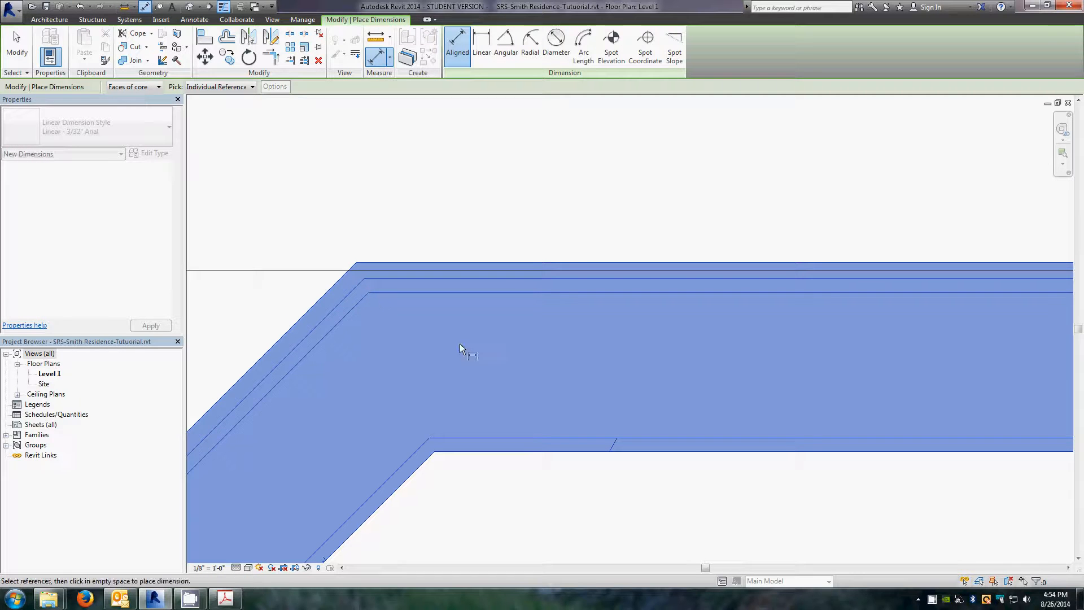
pyautogui.scroll(-12, 516, 356)
pyautogui.scroll(11, 735, 348)
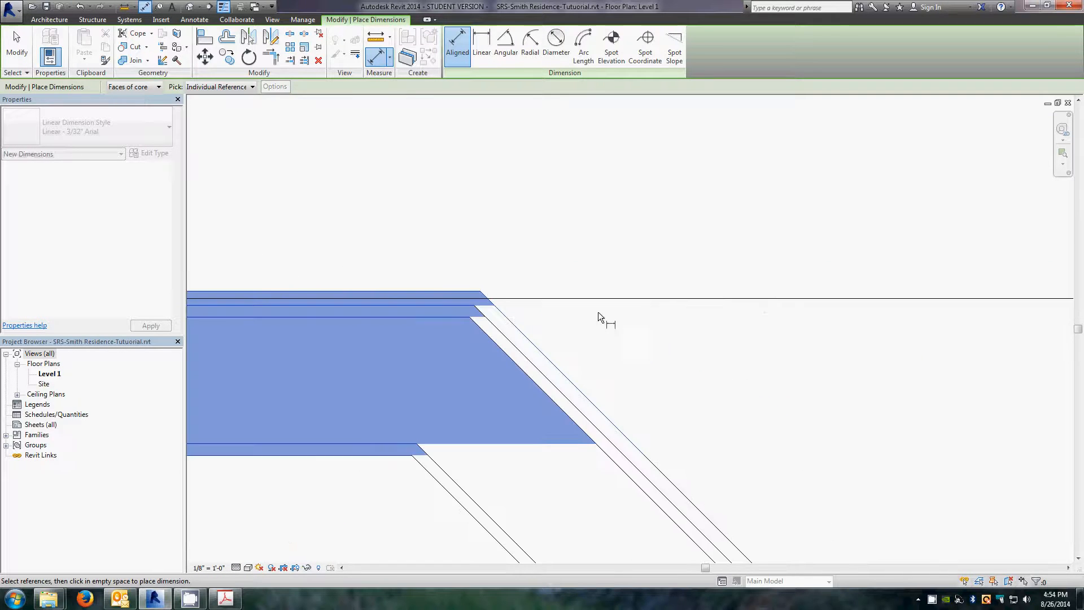
pyautogui.scroll(3, 597, 311)
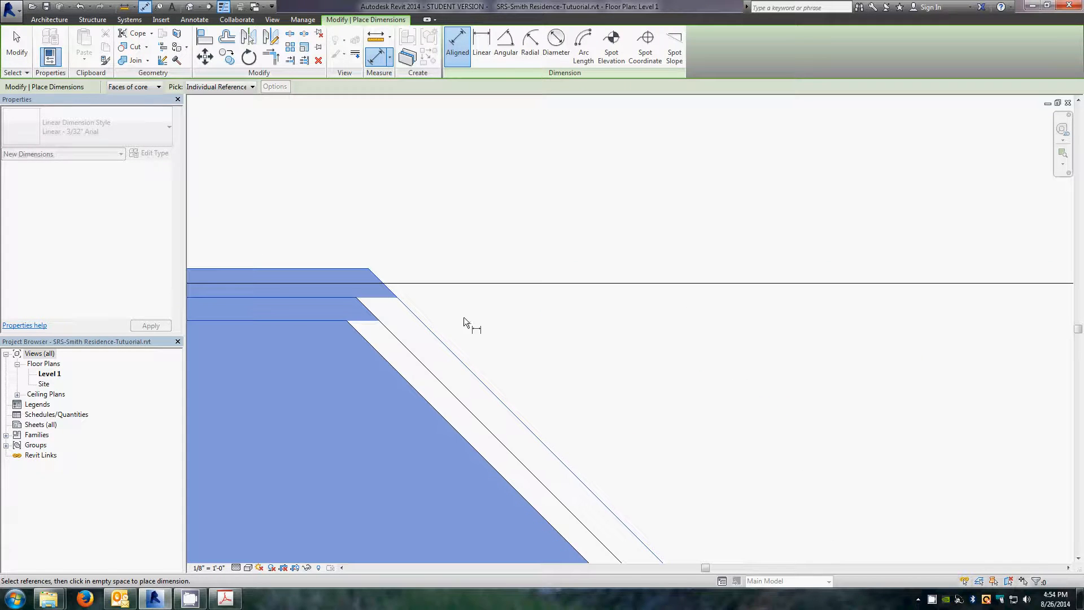
pyautogui.click(346, 320)
pyautogui.scroll(-7, 419, 338)
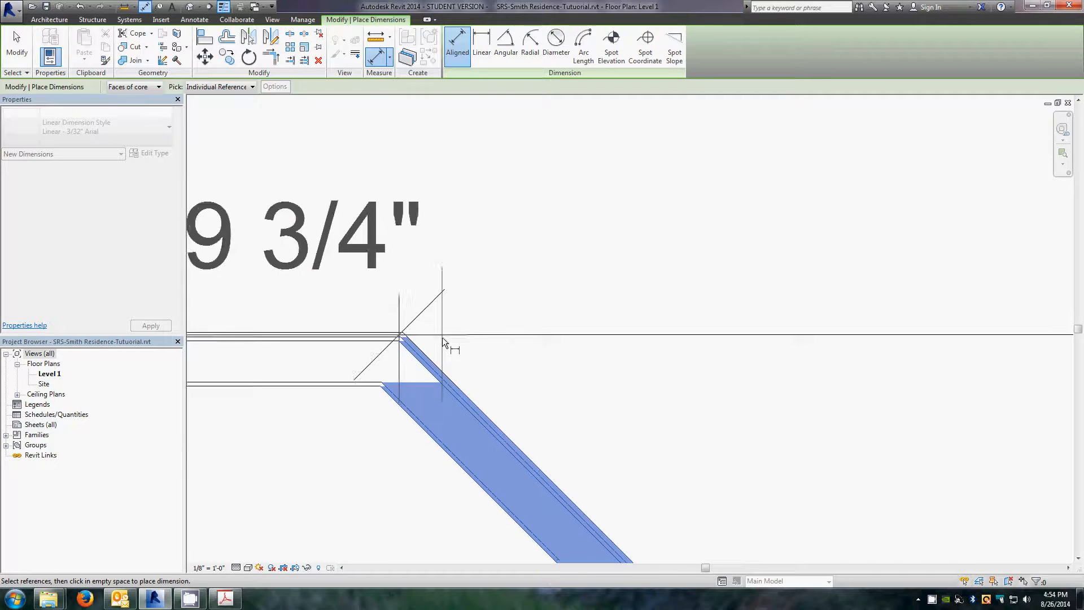
pyautogui.scroll(-3, 442, 337)
pyautogui.scroll(3, 397, 313)
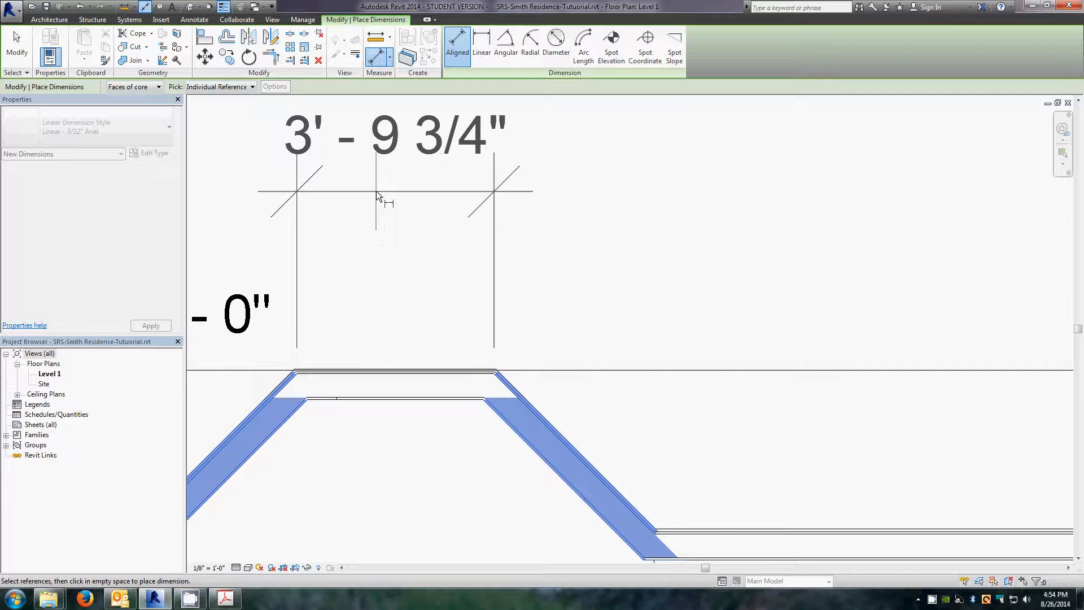
pyautogui.click(376, 195)
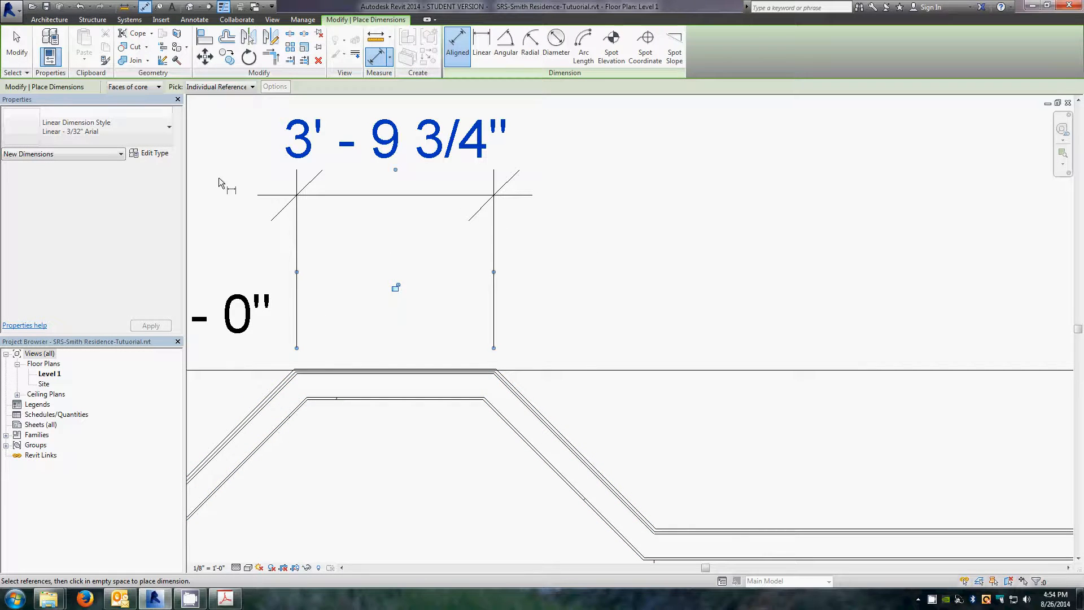
# Step: Place an aligned dimension for the bay's depth, from the main north wall's inner face to the bay's front wall
pyautogui.scroll(3, 300, 399)
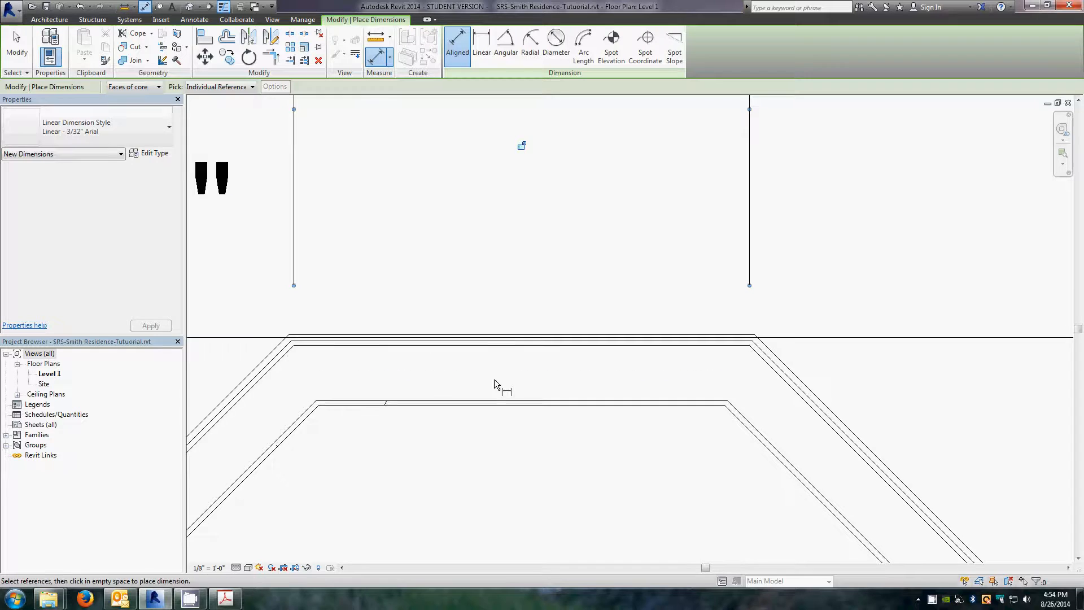
pyautogui.scroll(-2, 477, 398)
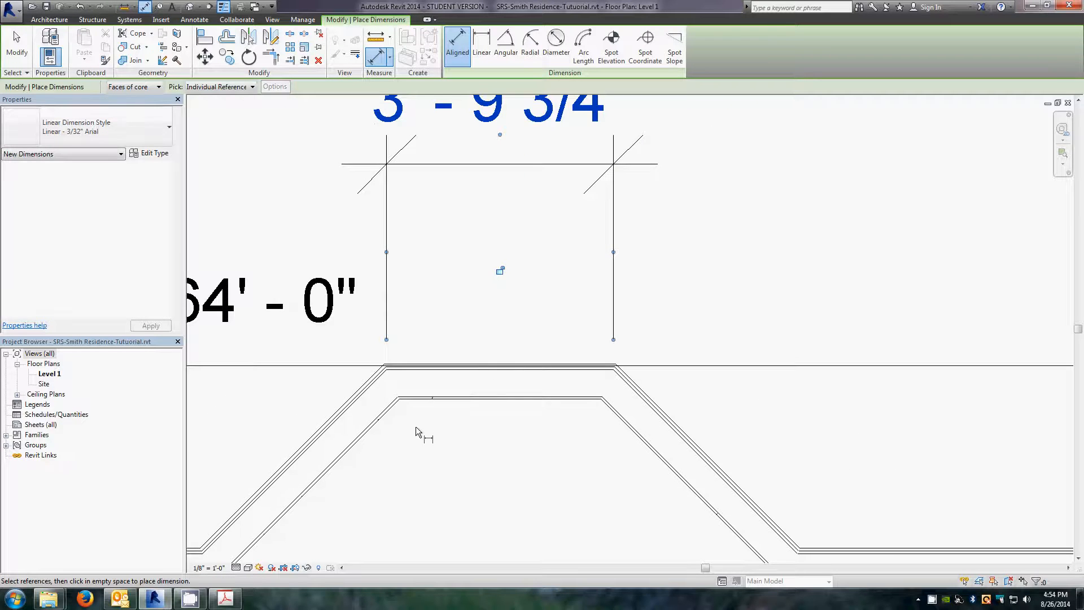
pyautogui.scroll(-2, 415, 425)
pyautogui.scroll(4, 410, 419)
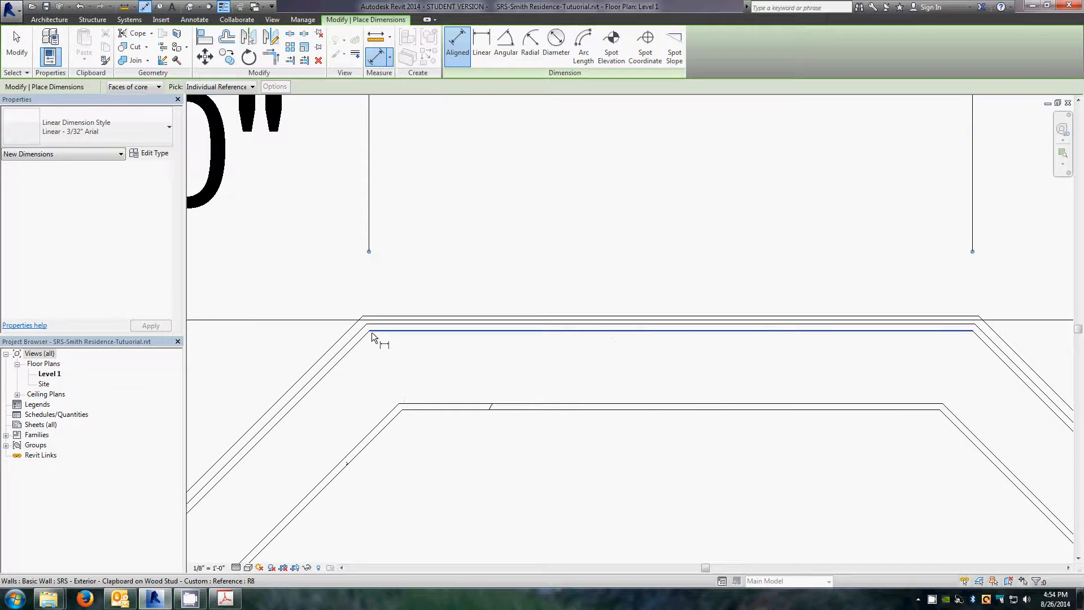
pyautogui.scroll(-2, 371, 333)
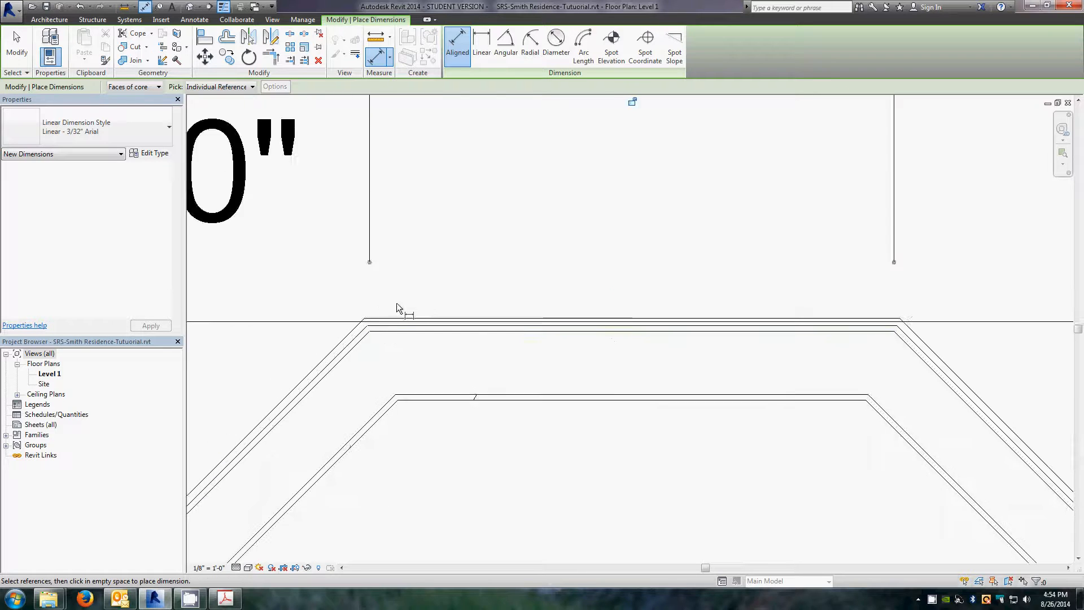
pyautogui.scroll(-3, 695, 365)
pyautogui.scroll(4, 757, 448)
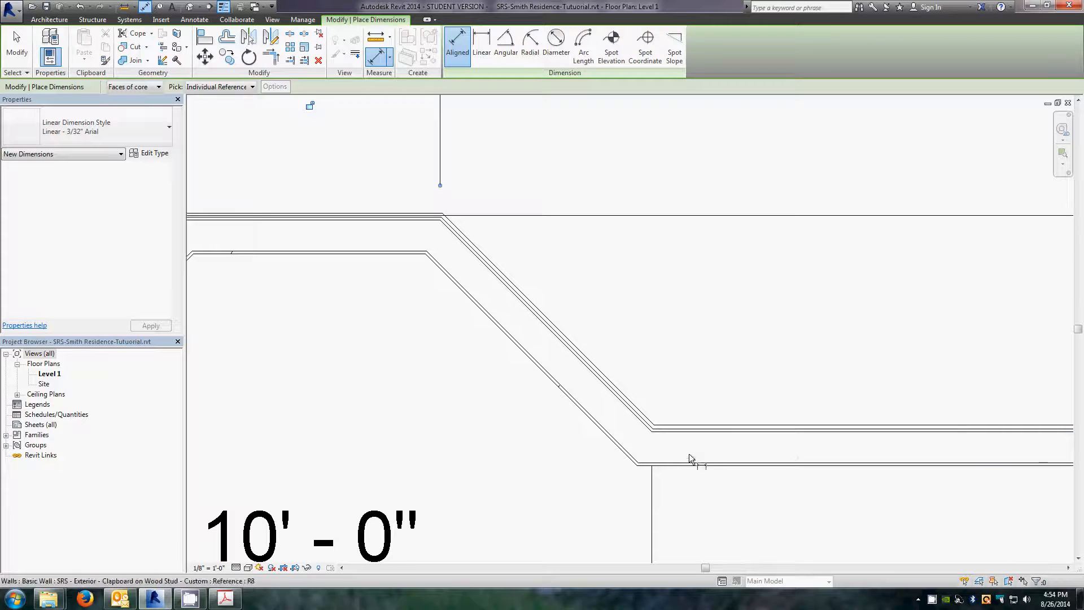
pyautogui.click(696, 431)
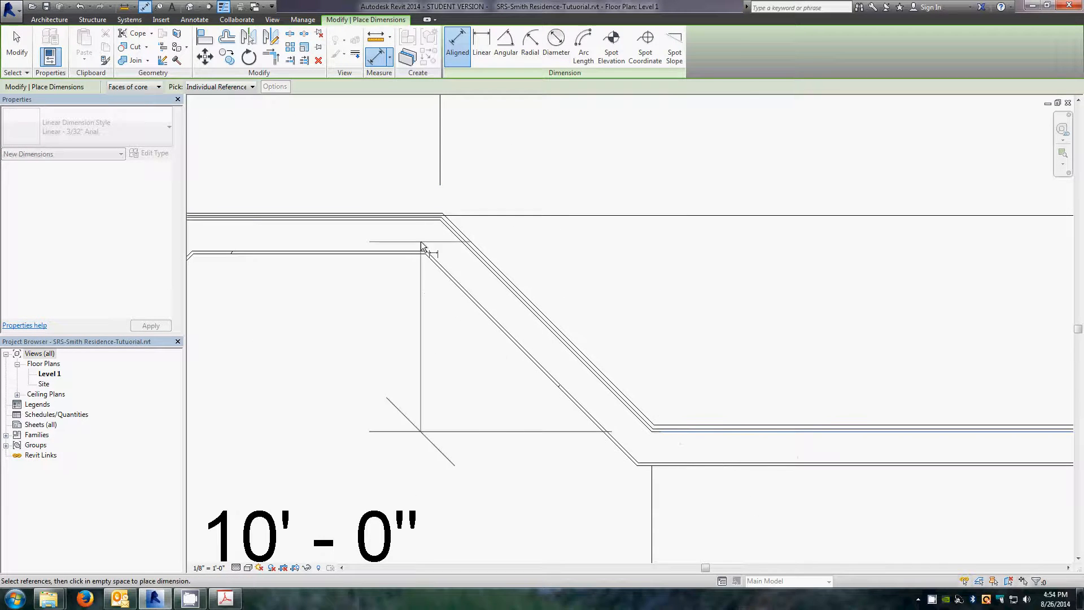
pyautogui.click(421, 219)
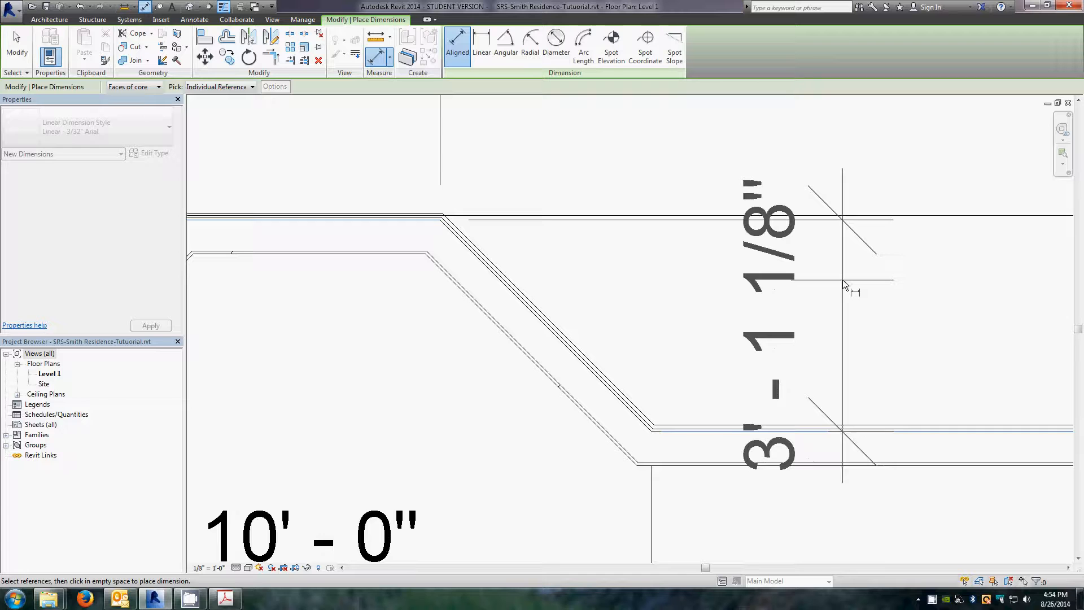
pyautogui.click(843, 280)
pyautogui.scroll(-3, 500, 346)
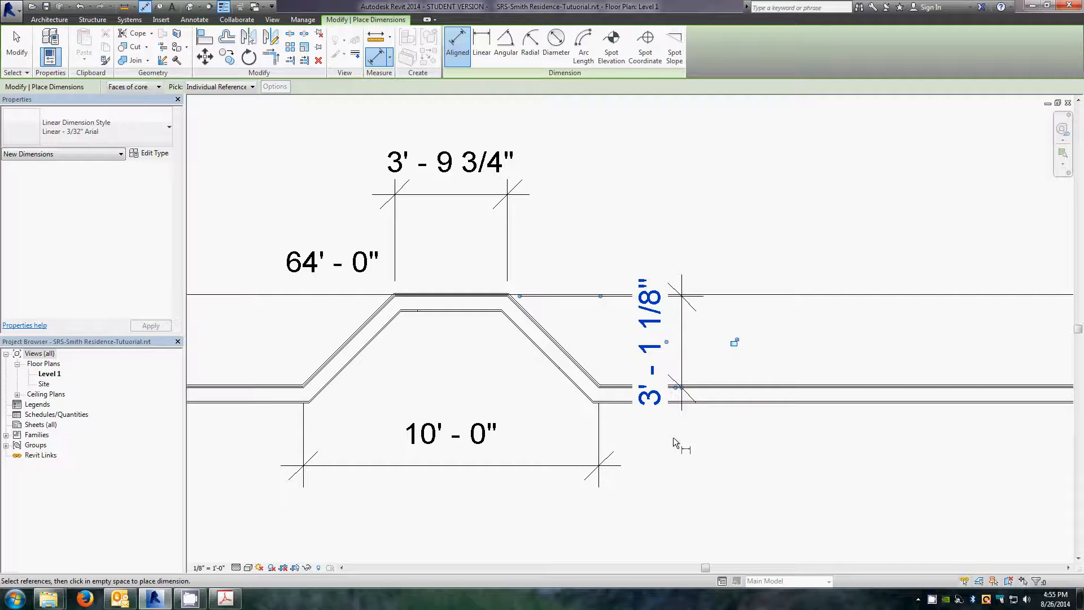
pyautogui.press('Escape')
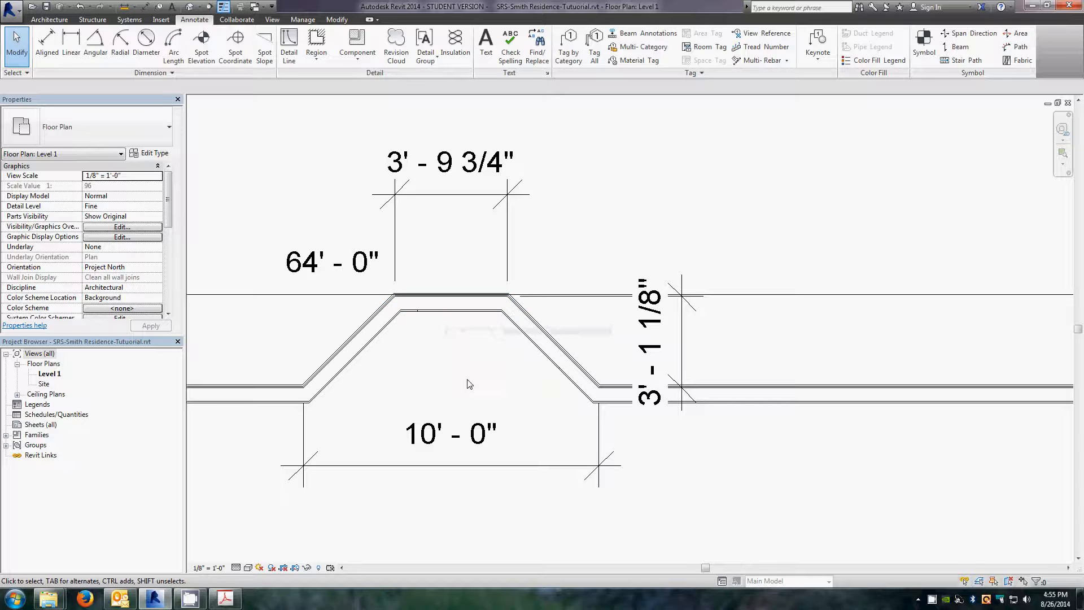
# Step: Try moving the bay's front wall 1 1/8" toward the house, then undo the move
pyautogui.scroll(-1, 467, 380)
pyautogui.scroll(1, 467, 380)
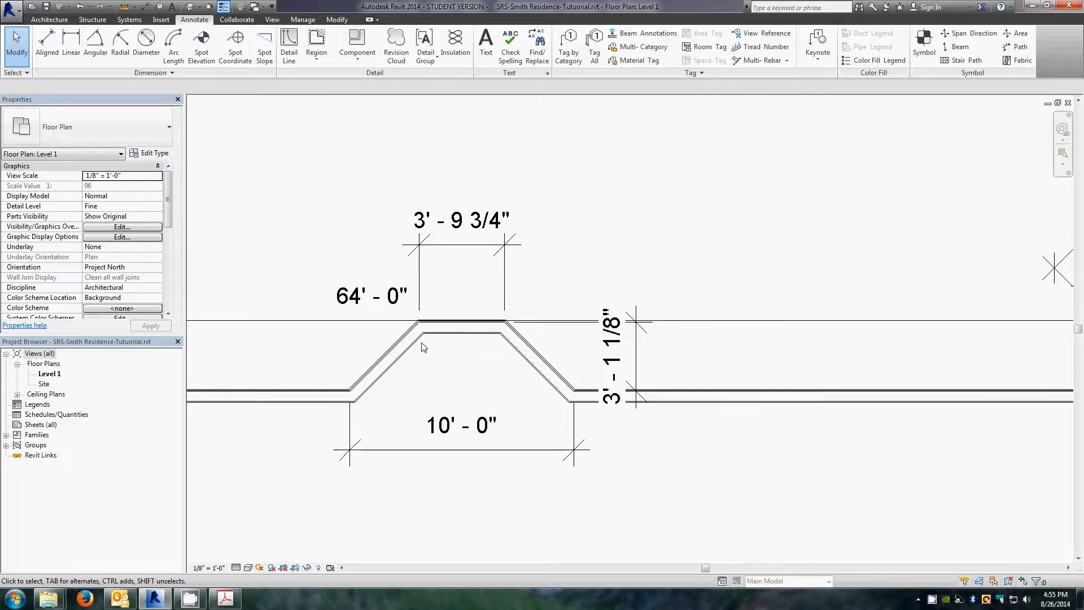
pyautogui.click(472, 331)
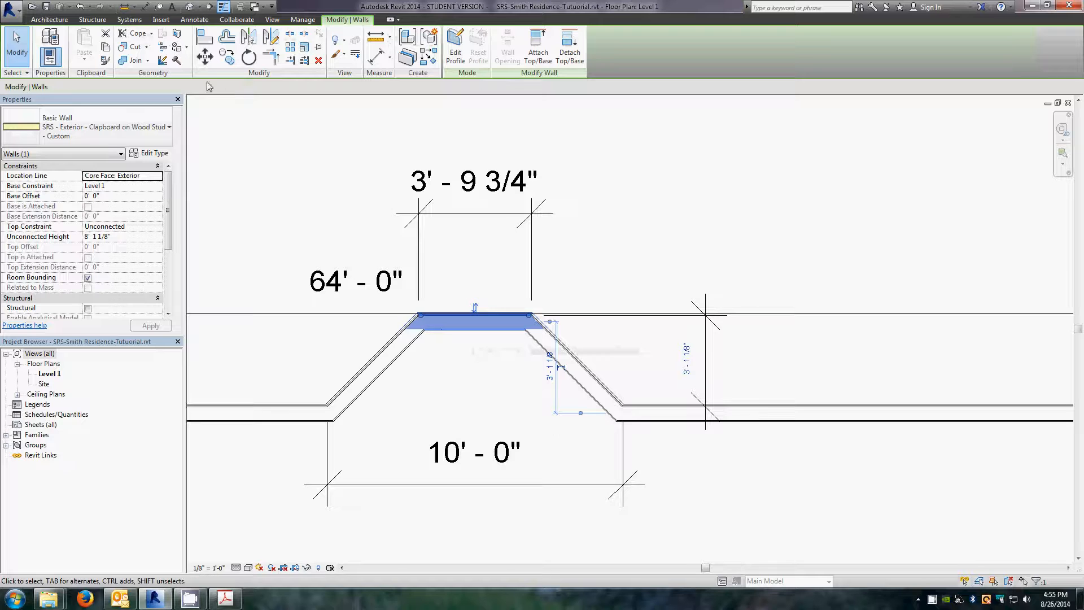
pyautogui.click(206, 58)
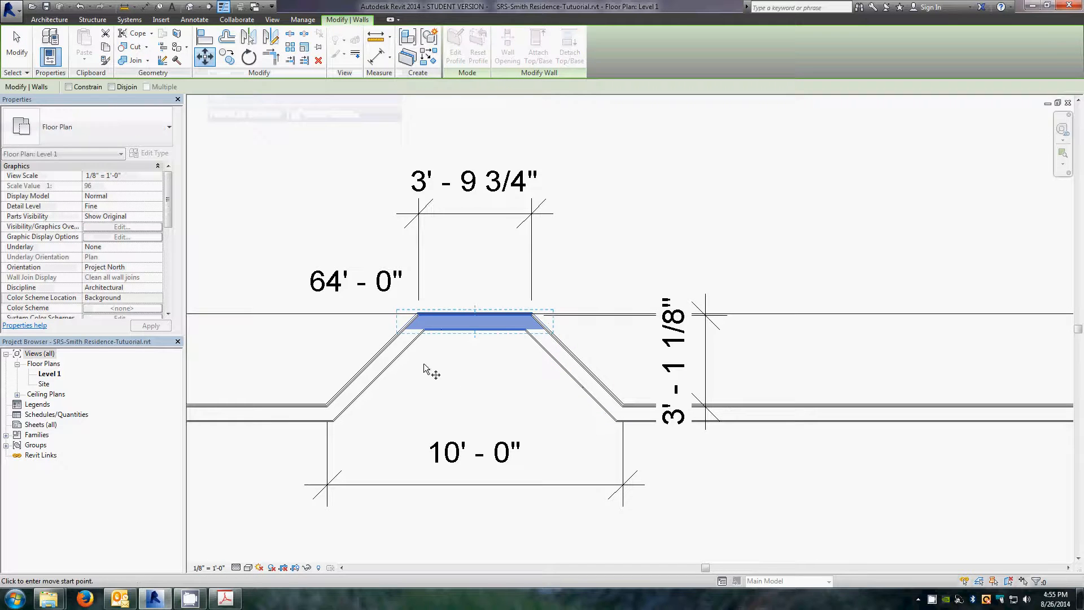
pyautogui.click(424, 331)
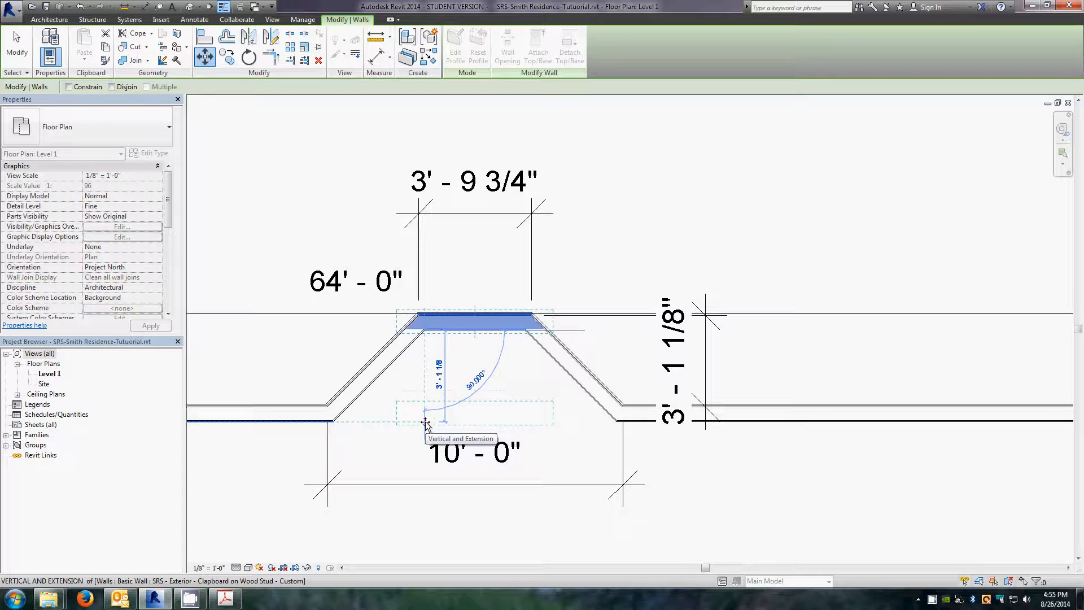
pyautogui.write('1')
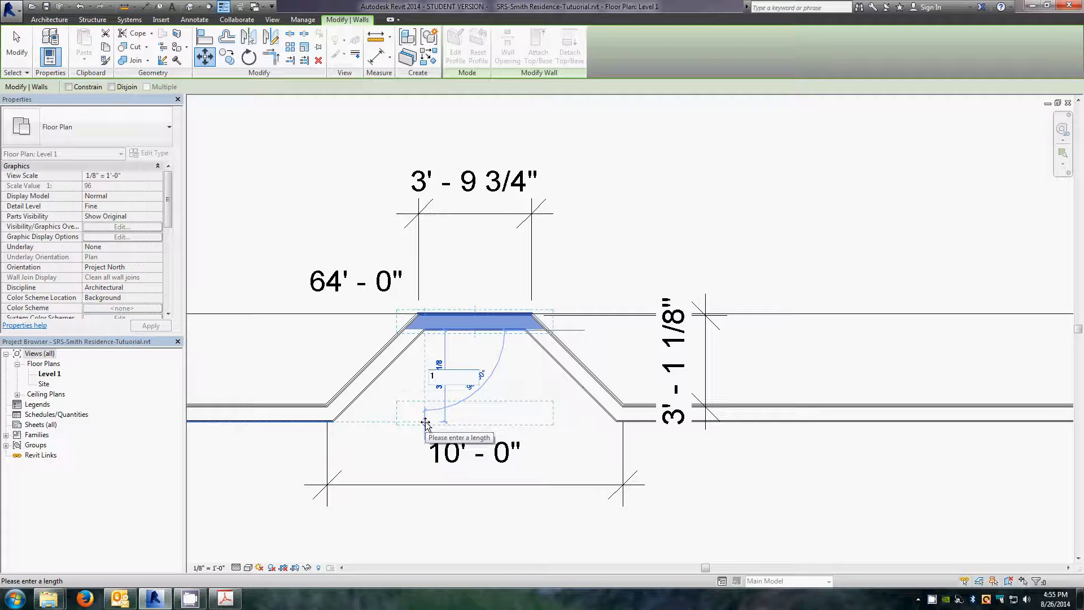
pyautogui.press('BackSpace')
pyautogui.write('0 1 1/8')
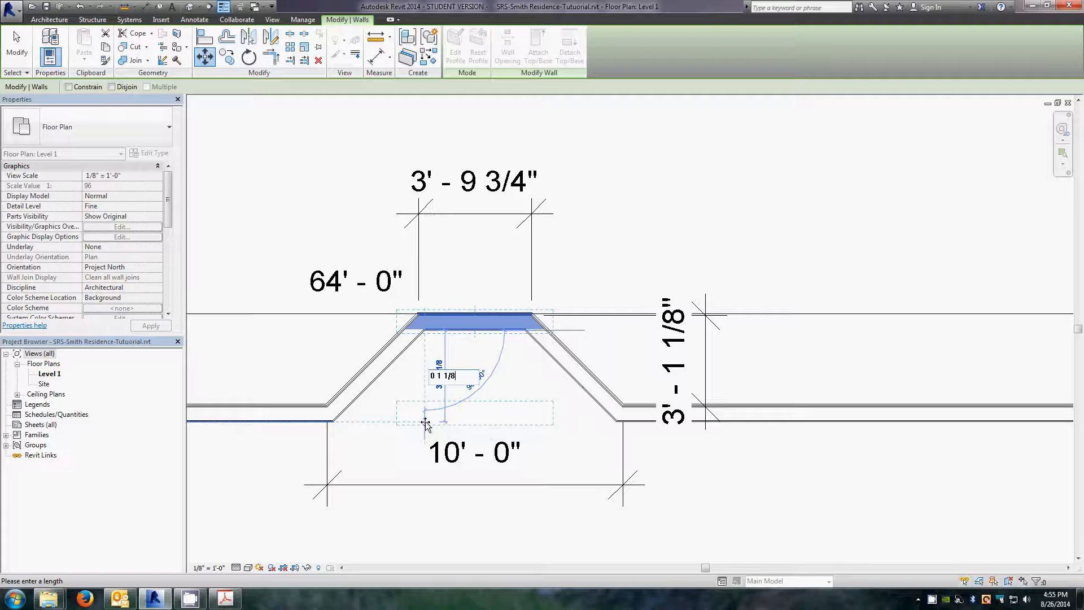
pyautogui.press('Return')
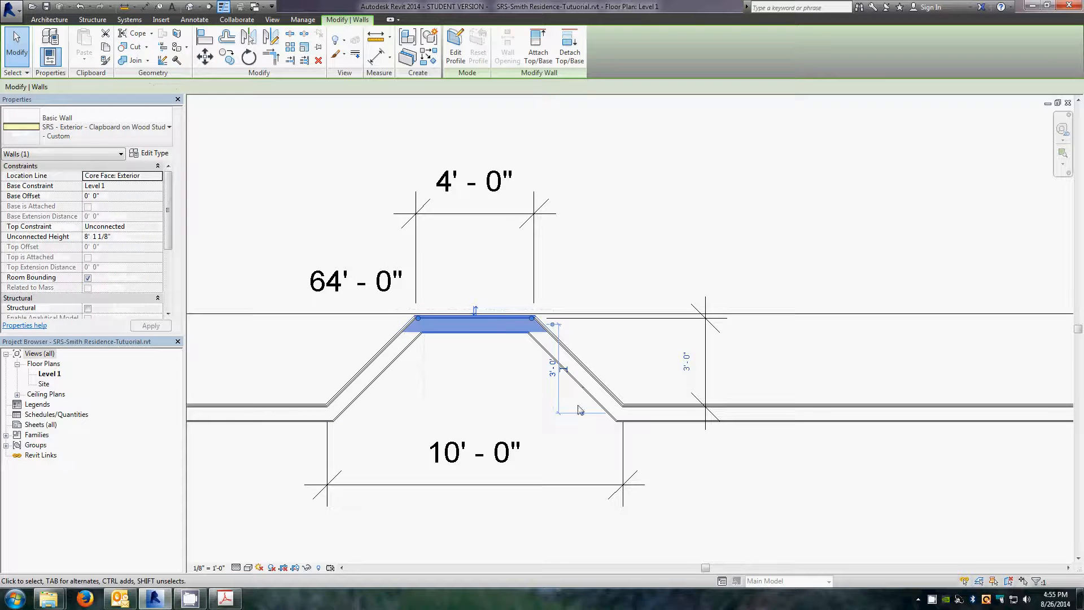
pyautogui.click(707, 484)
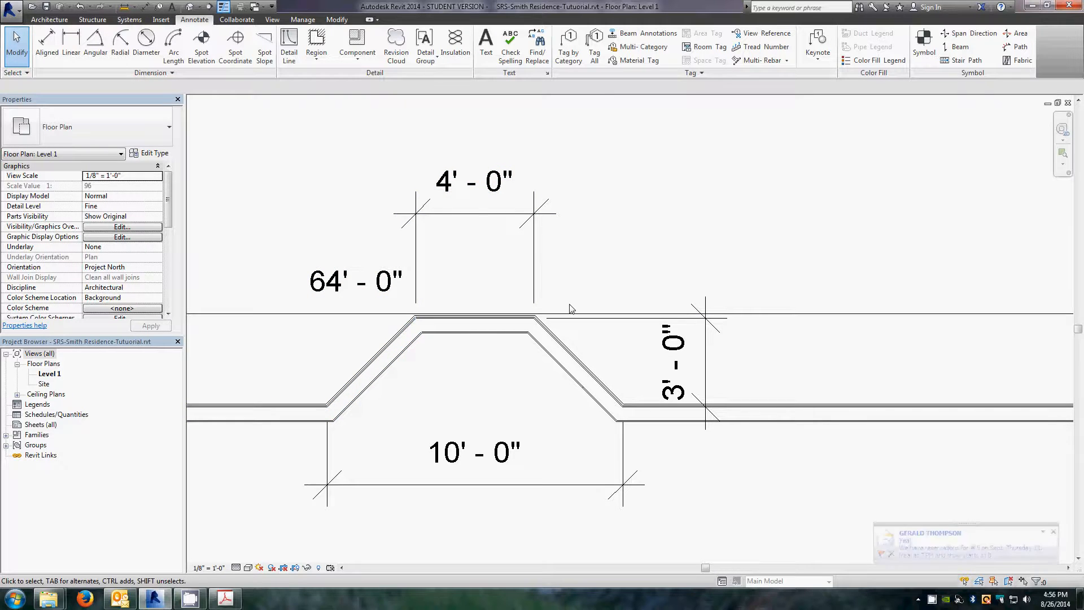
pyautogui.click(1053, 533)
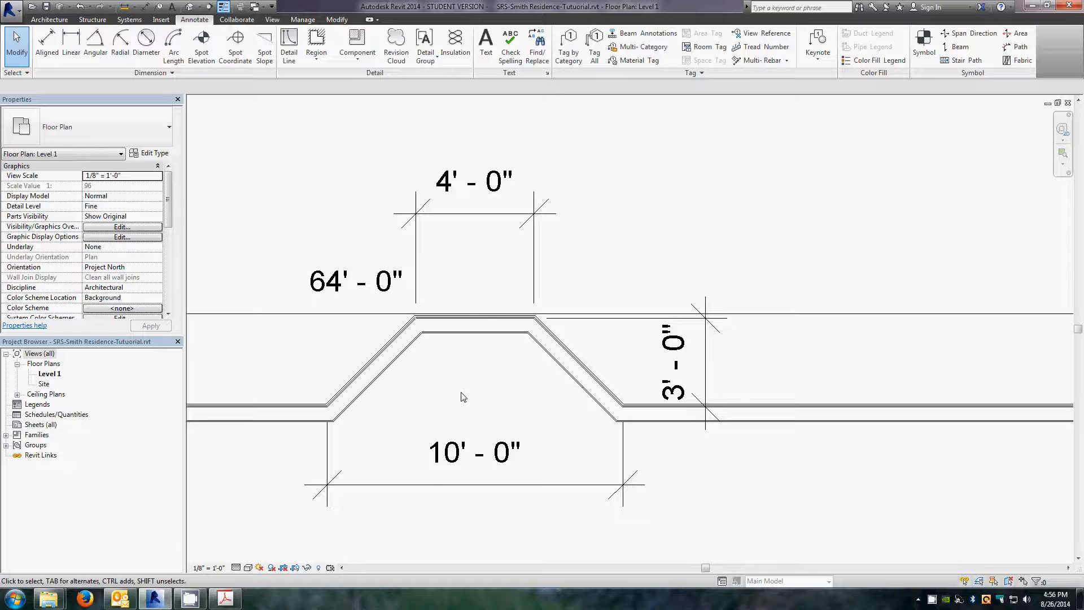
pyautogui.click(81, 6)
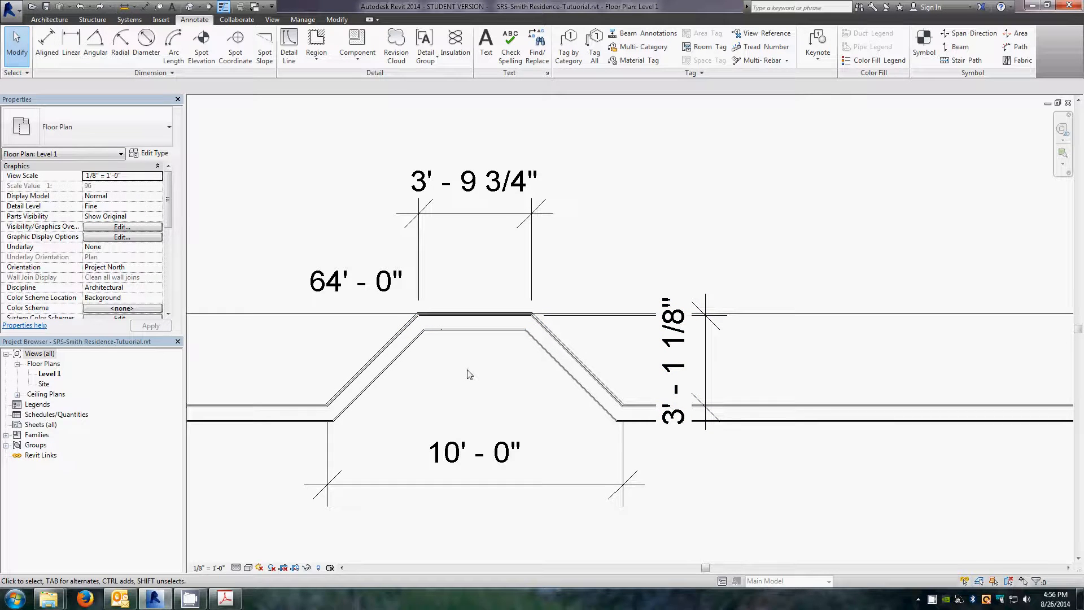
# Step: Set the bay's depth to 3' by editing the front wall's temporary dimension
pyautogui.click(468, 333)
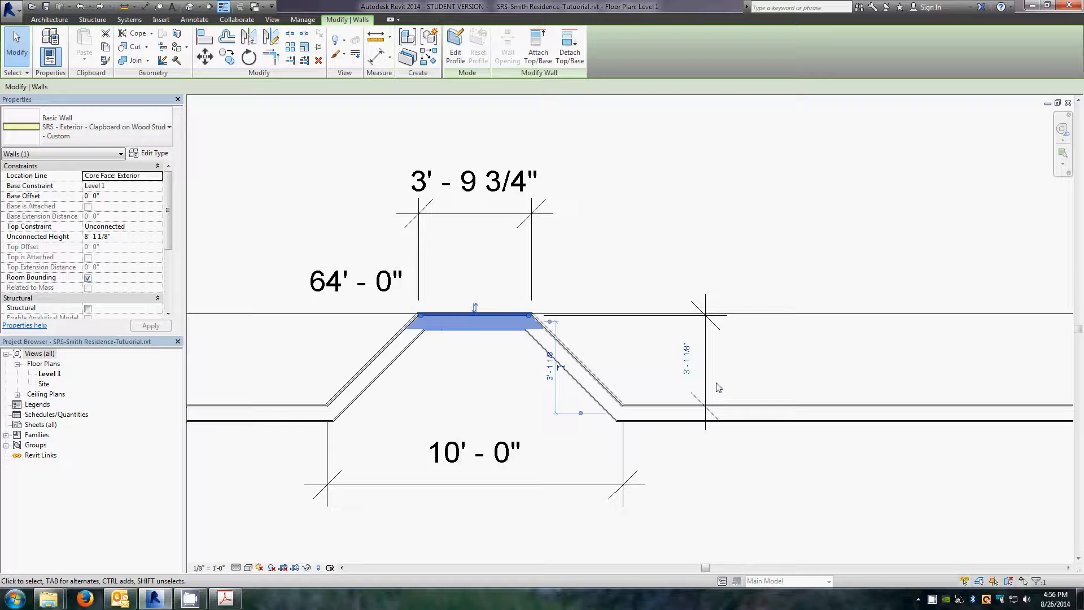
pyautogui.click(687, 363)
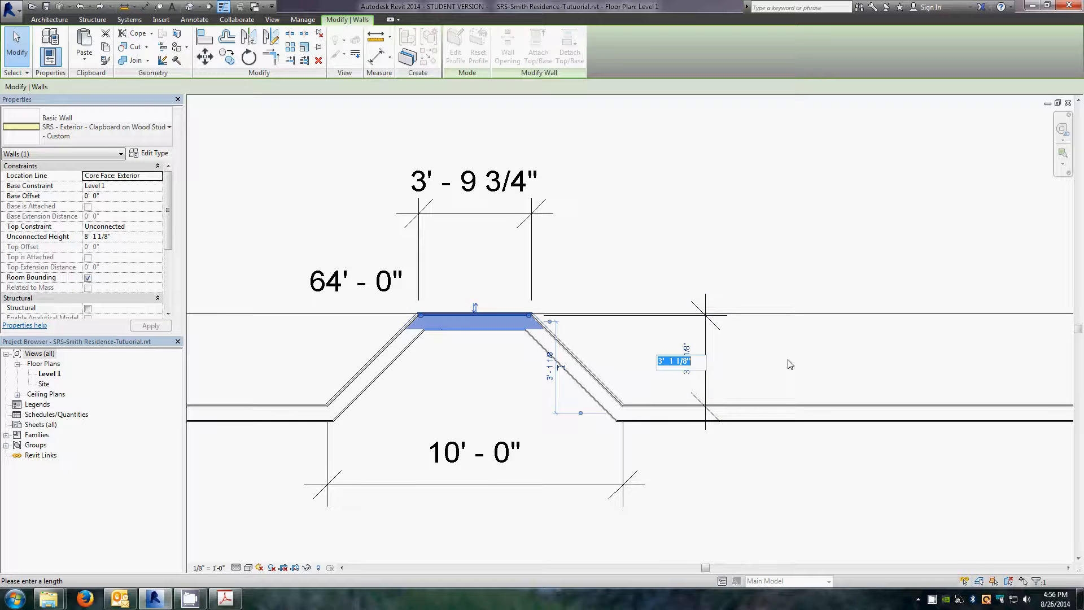
pyautogui.write('3')
pyautogui.press('Return')
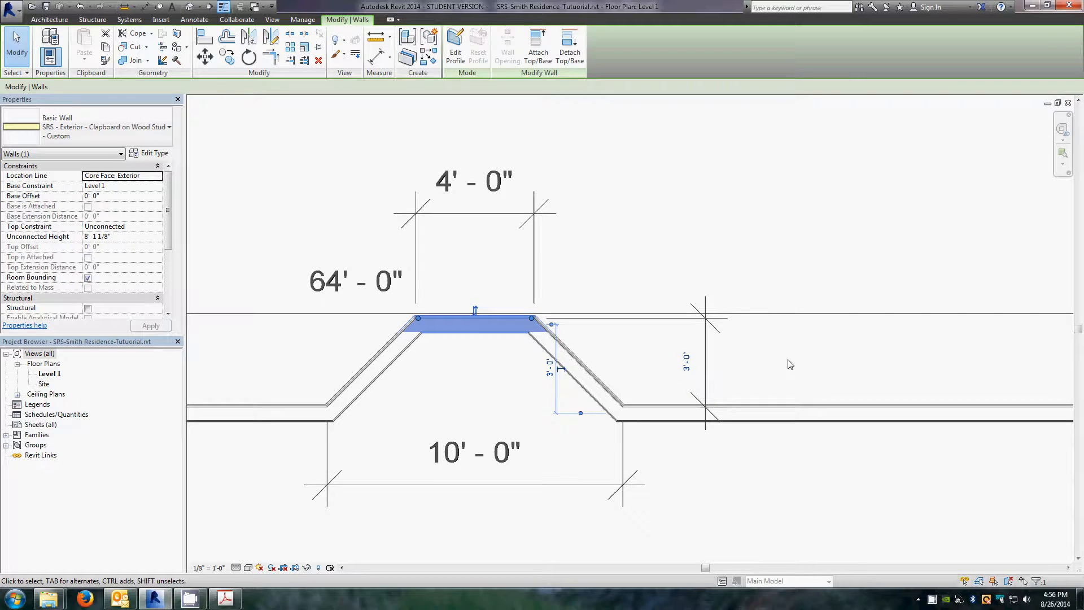
pyautogui.click(790, 365)
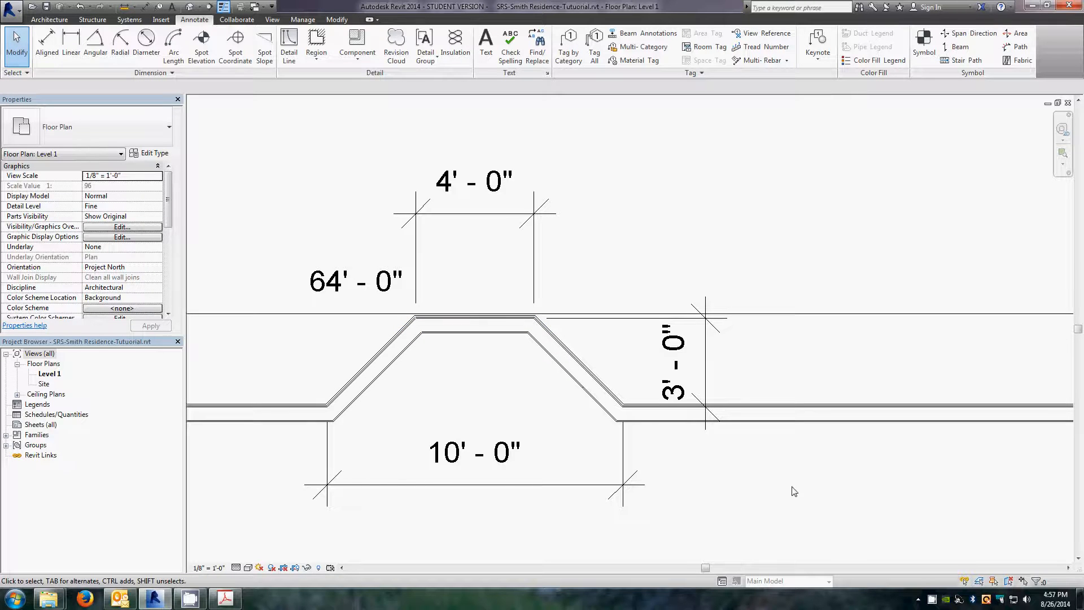
# Step: Select the three bay walls and move them 1' west along the north wall
pyautogui.scroll(-2, 802, 508)
pyautogui.scroll(1, 803, 507)
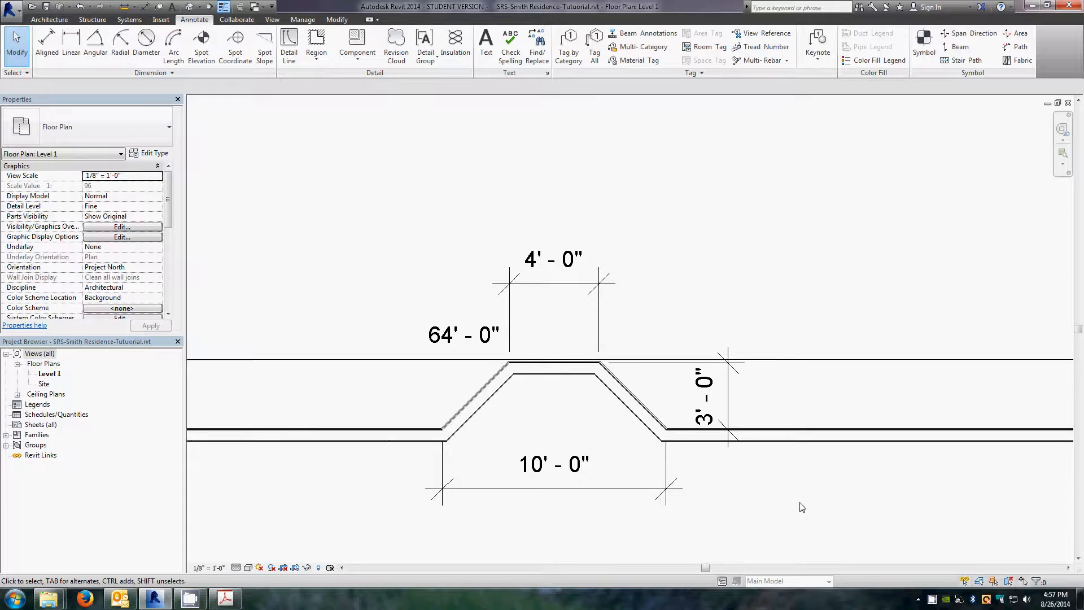
pyautogui.scroll(-1, 516, 406)
pyautogui.scroll(-1, 516, 411)
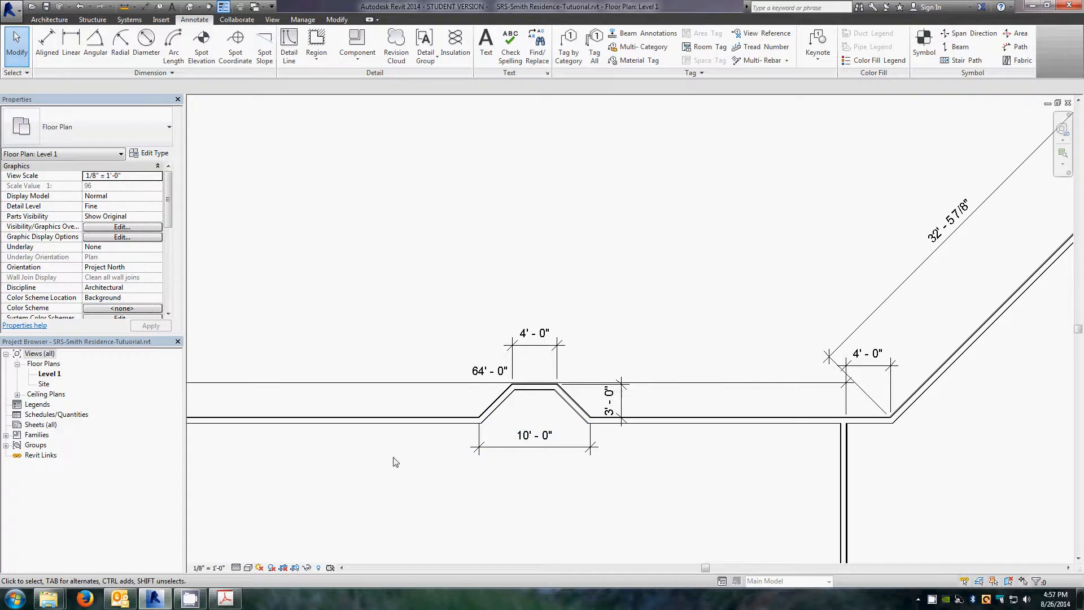
pyautogui.scroll(-2, 430, 457)
pyautogui.scroll(2, 299, 459)
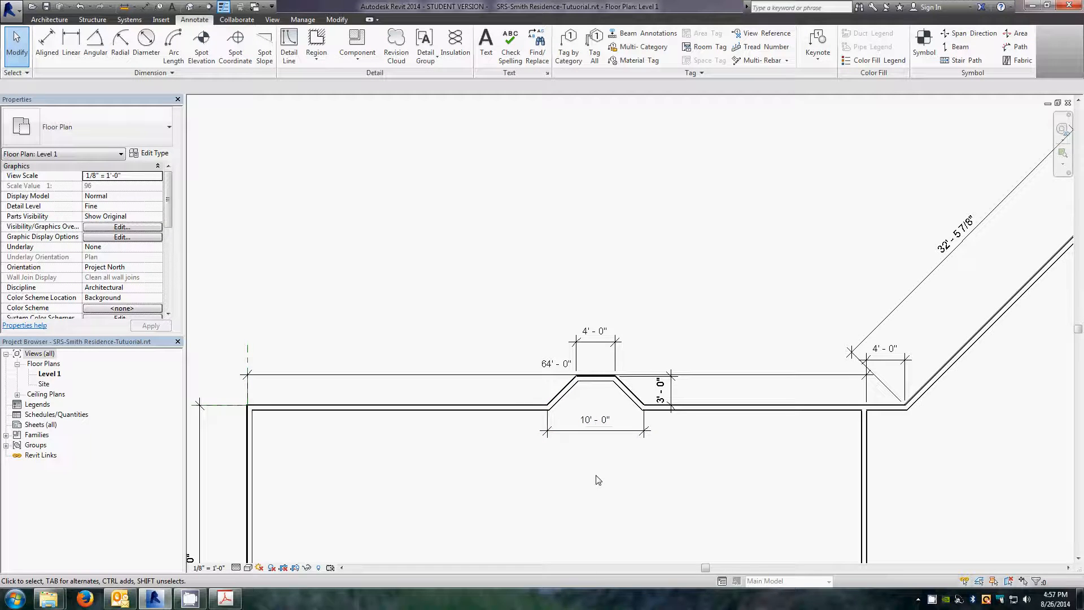
pyautogui.scroll(3, 589, 408)
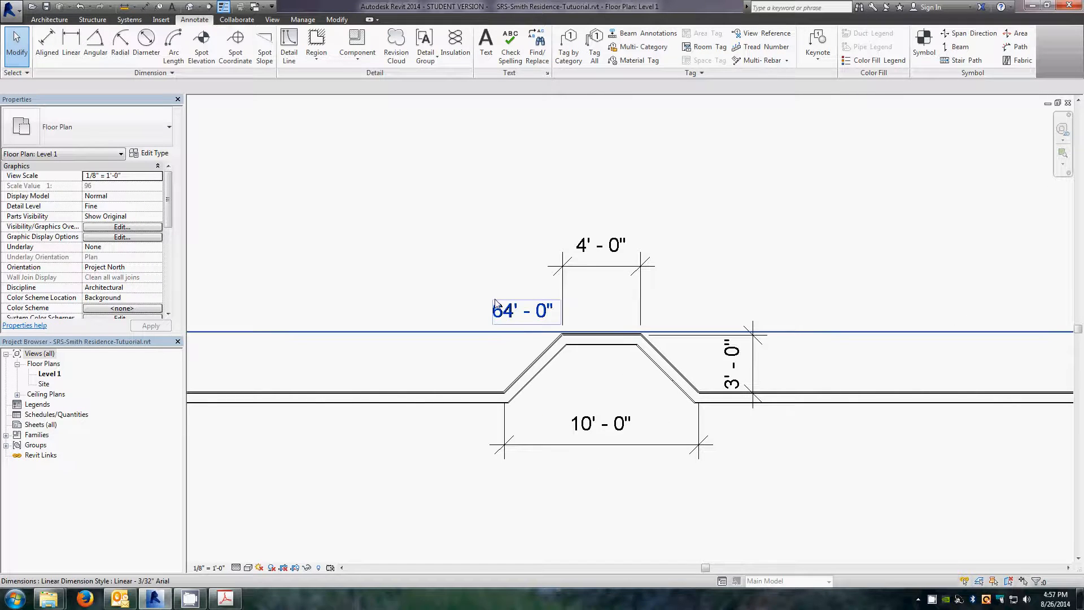
pyautogui.moveTo(465, 278); pyautogui.dragTo(720, 428)
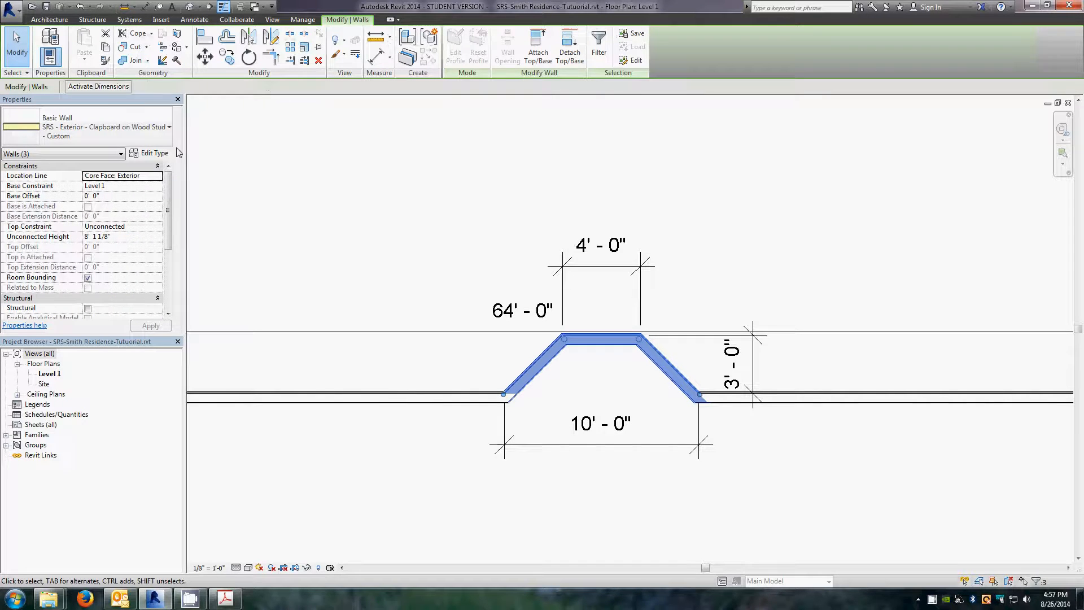
pyautogui.click(206, 56)
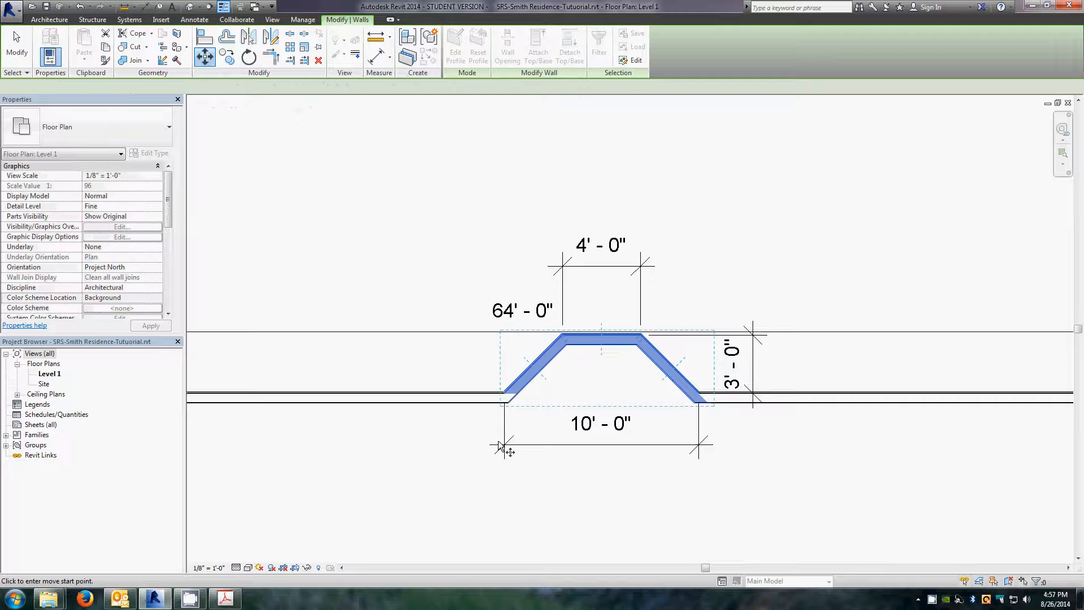
pyautogui.click(507, 403)
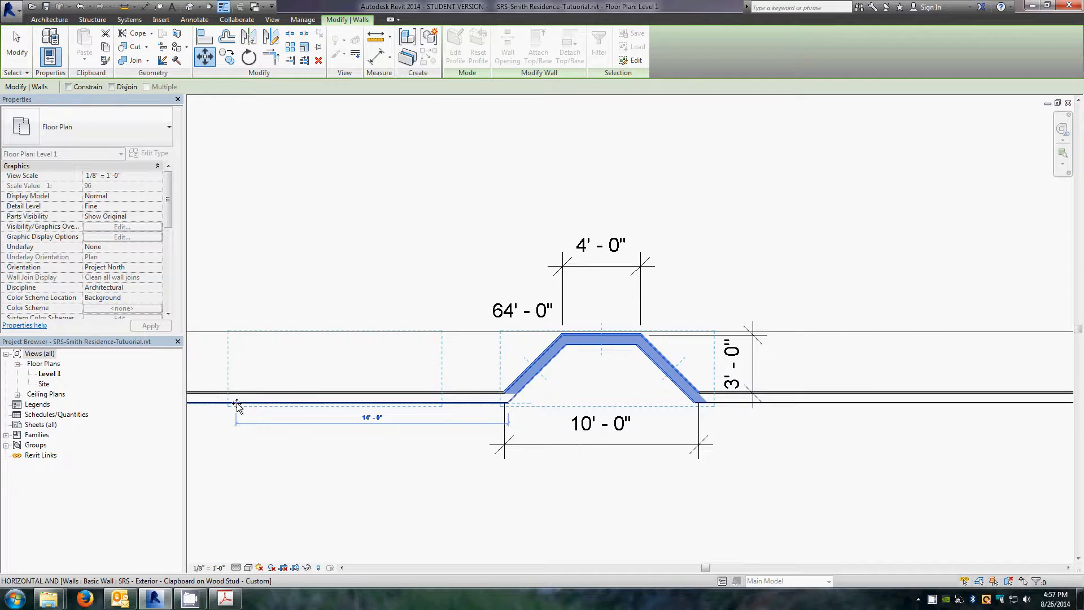
pyautogui.write('1')
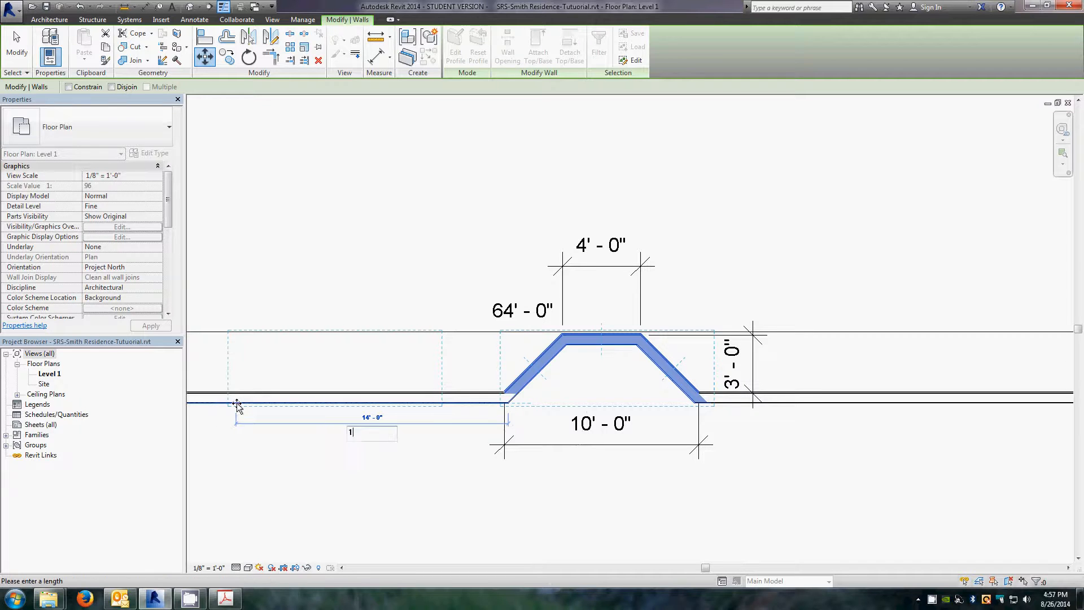
pyautogui.press('Return')
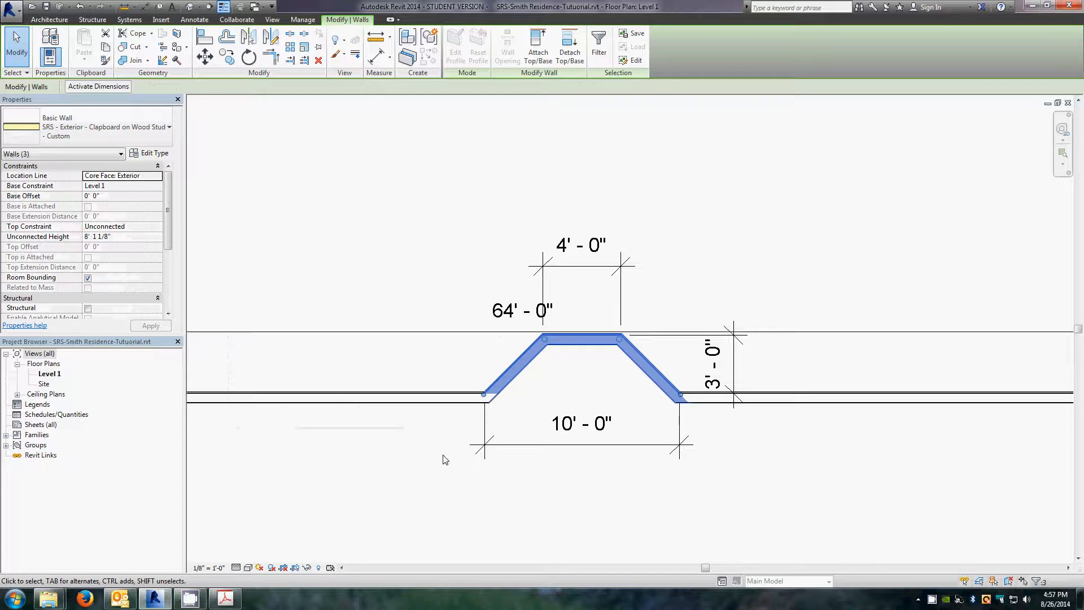
pyautogui.click(429, 489)
# Step: Dimension the distance along the north wall from the house's northwest corner to where the bay's west angled wall begins
pyautogui.scroll(-3, 551, 479)
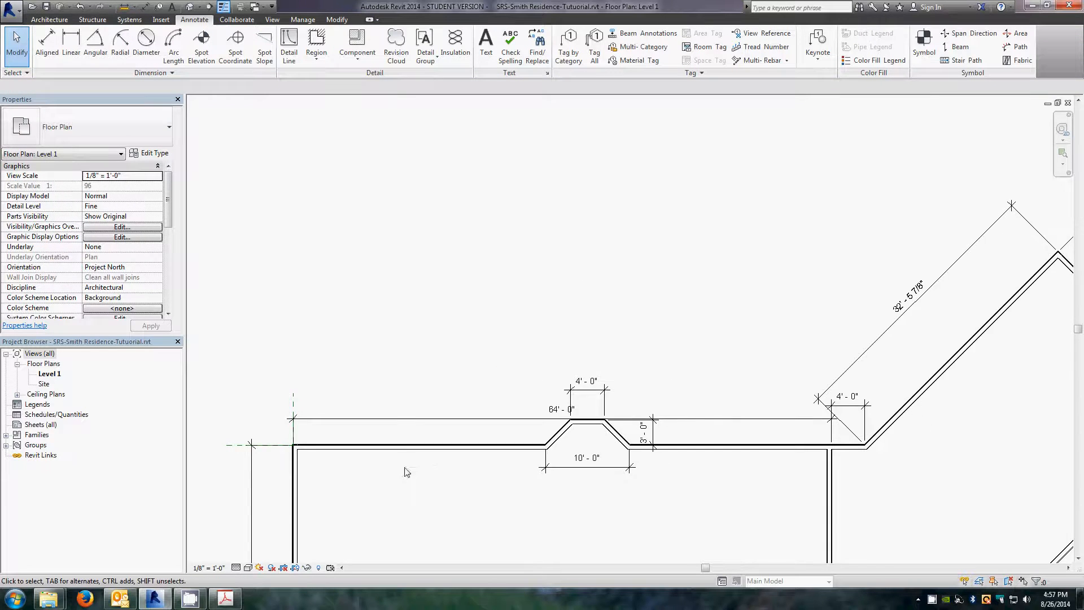
pyautogui.scroll(2, 385, 473)
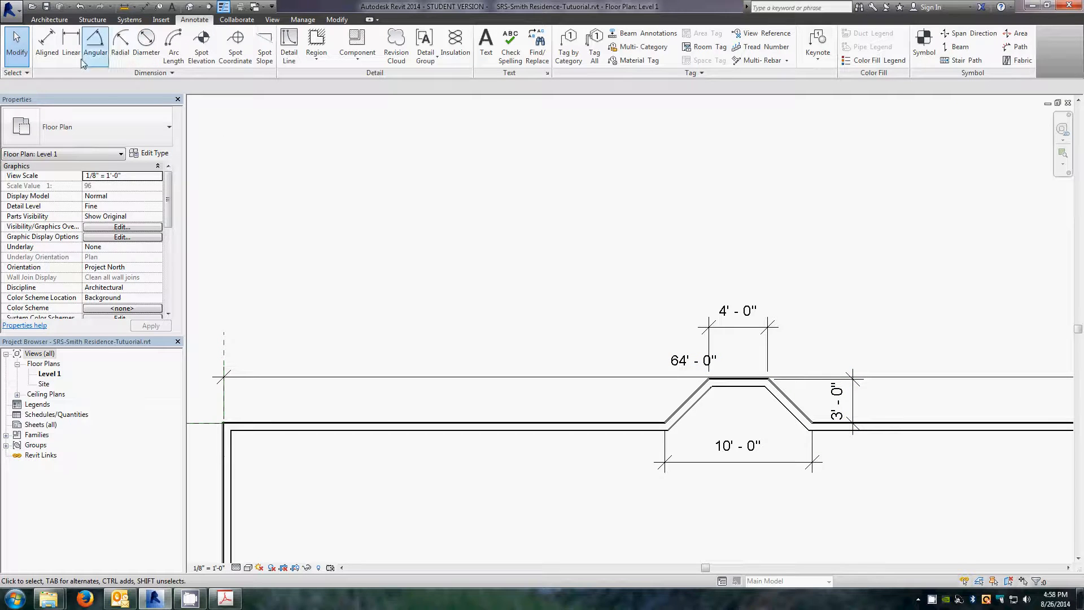
pyautogui.click(47, 44)
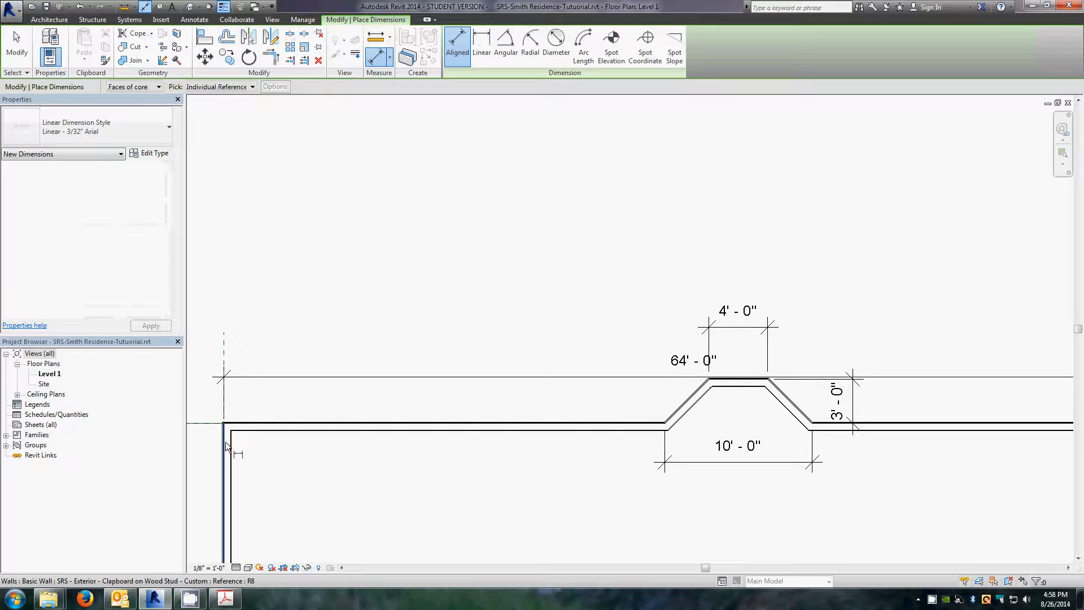
pyautogui.scroll(4, 225, 439)
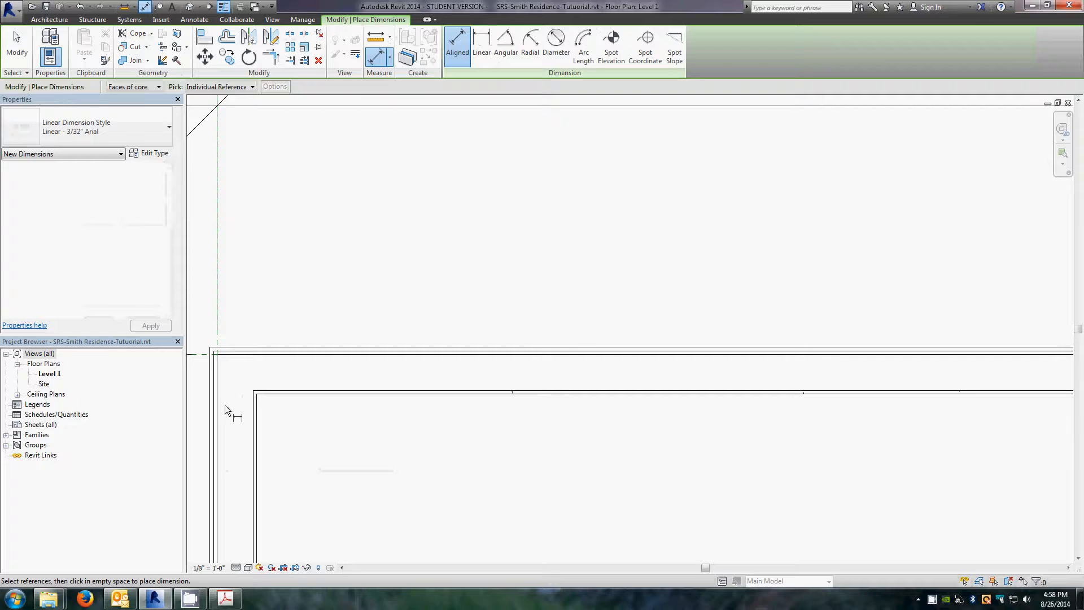
pyautogui.click(221, 421)
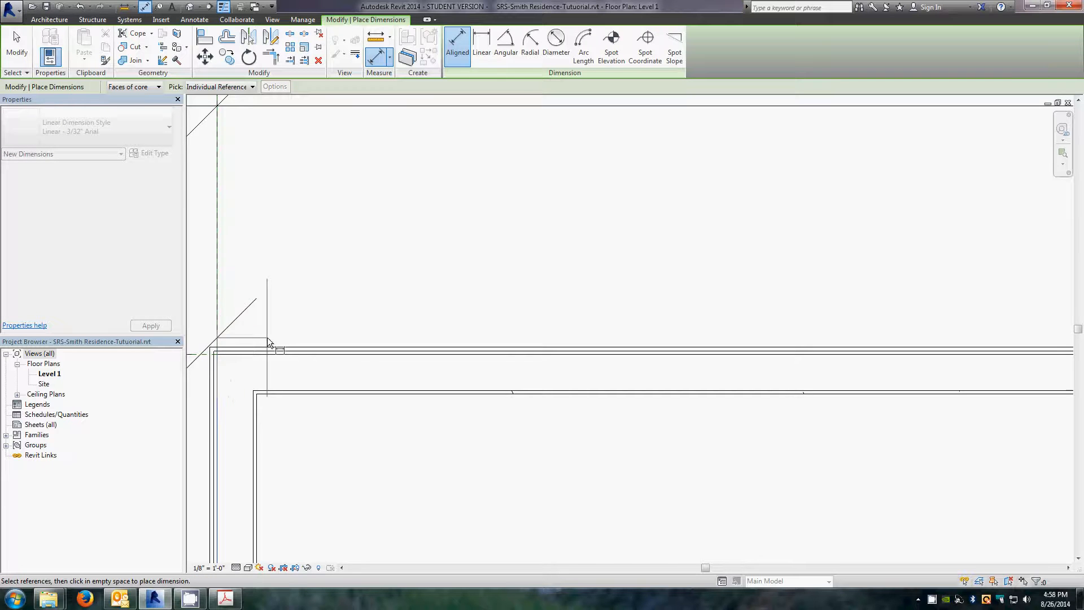
pyautogui.scroll(-3, 267, 337)
pyautogui.scroll(-2, 278, 350)
pyautogui.scroll(6, 769, 345)
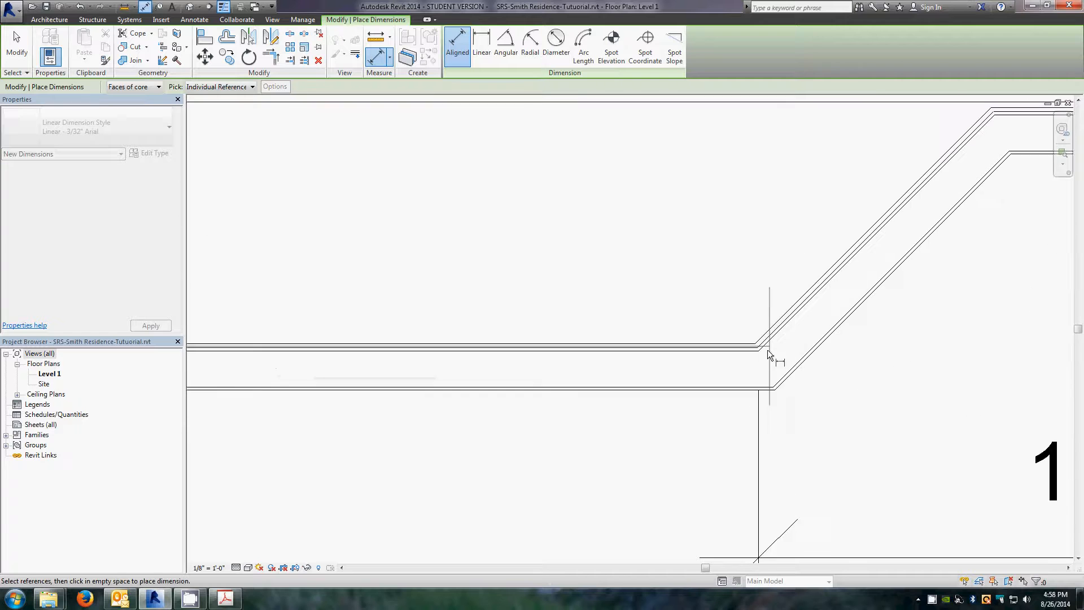
pyautogui.click(759, 352)
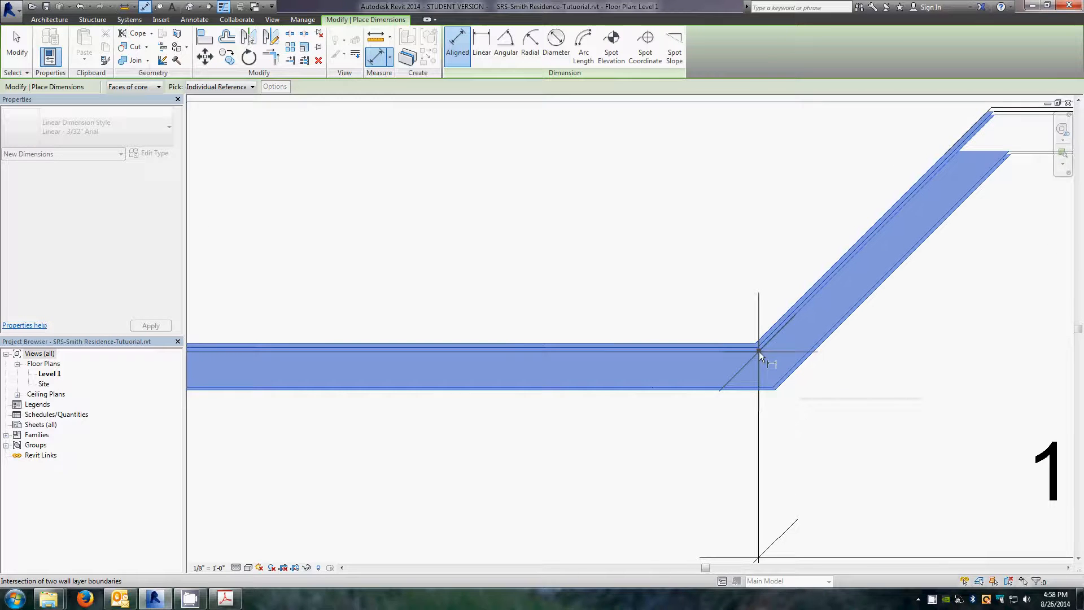
pyautogui.scroll(-5, 766, 353)
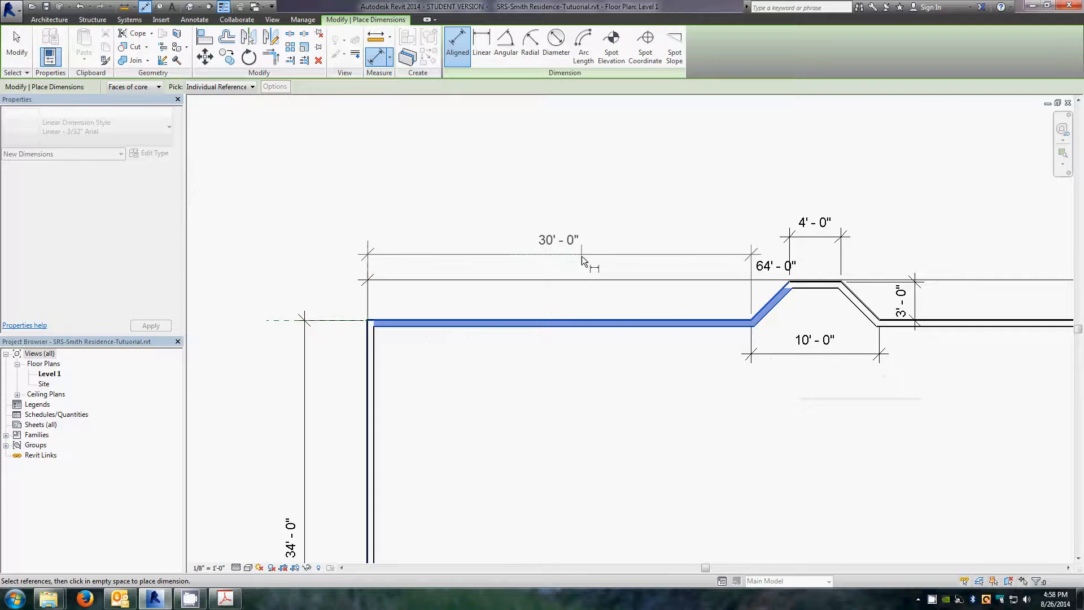
pyautogui.click(582, 257)
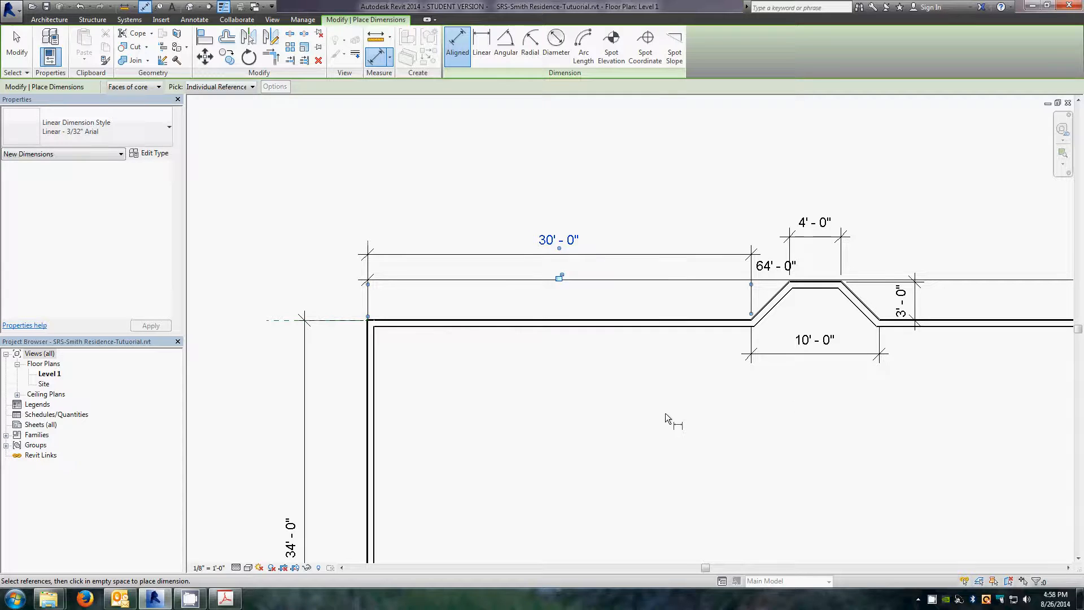
pyautogui.press('Escape')
pyautogui.press('Escape')
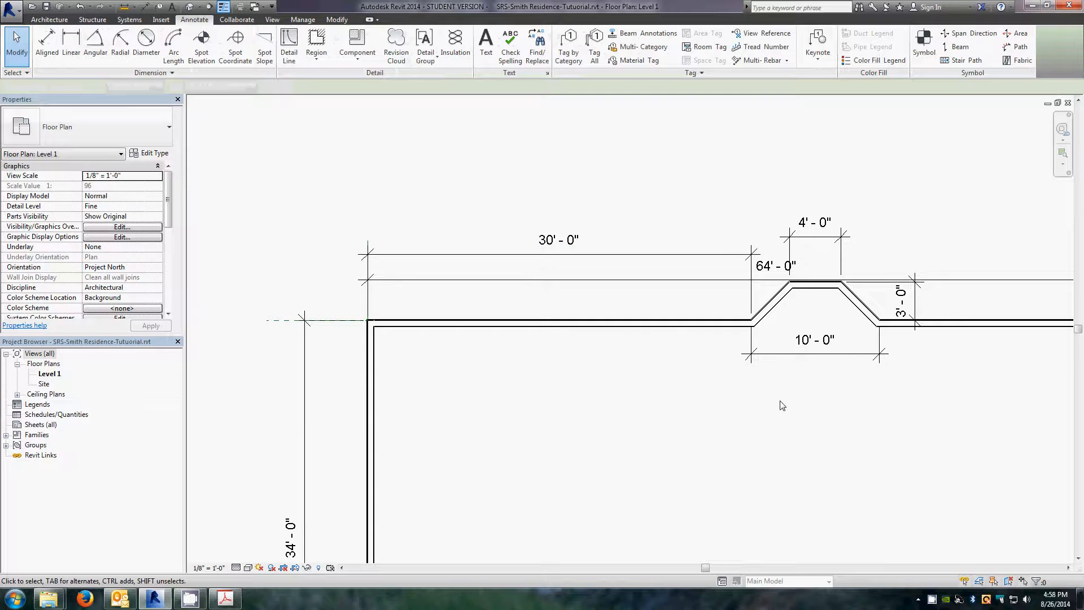
pyautogui.scroll(1, 626, 352)
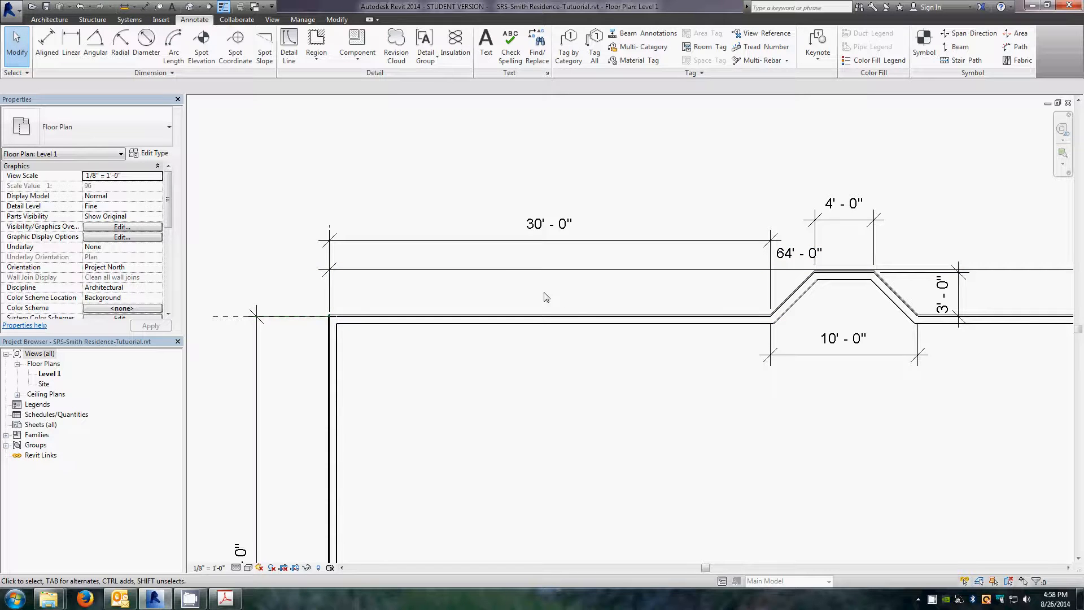
pyautogui.scroll(-2, 539, 395)
pyautogui.scroll(-2, 444, 205)
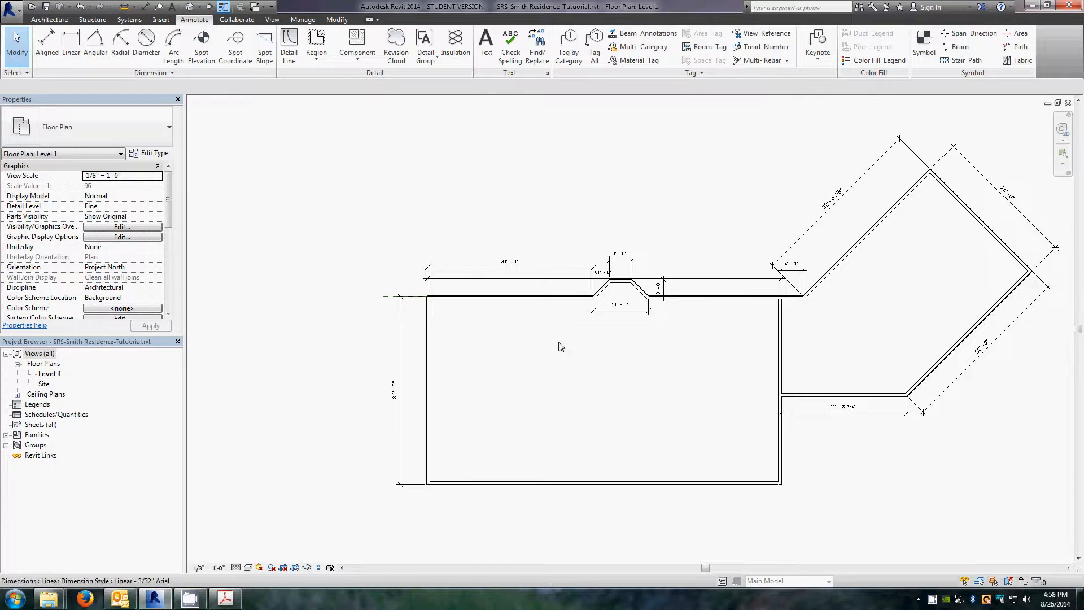
pyautogui.scroll(2, 586, 446)
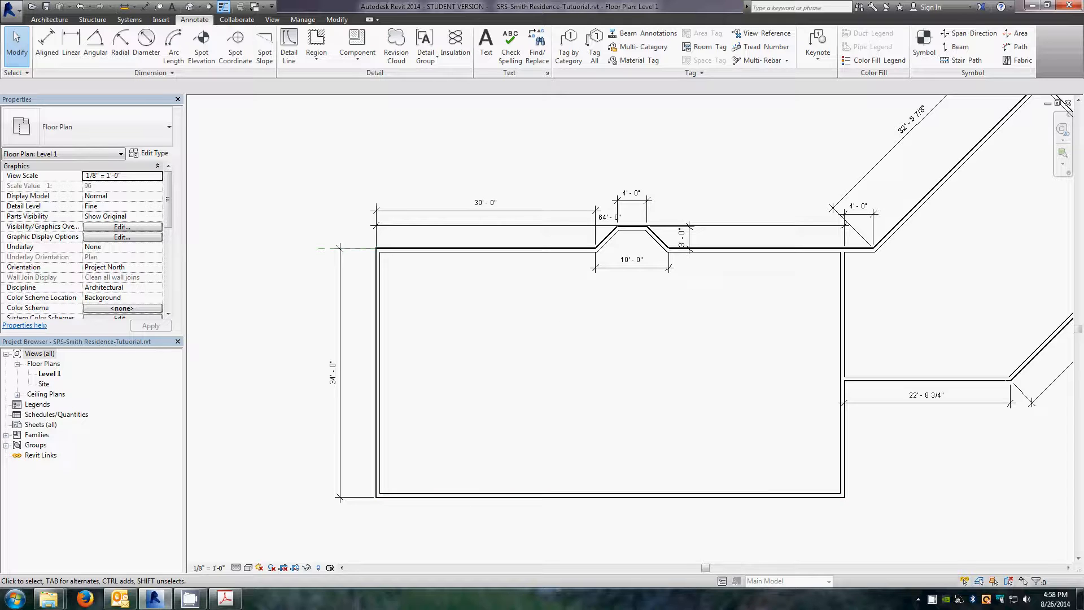
# Step: Switch to the Level 1 floor plan PDF in Acrobat and examine its wall layout and dimensions
pyautogui.moveTo(0, 65); pyautogui.dragTo(656, 0)
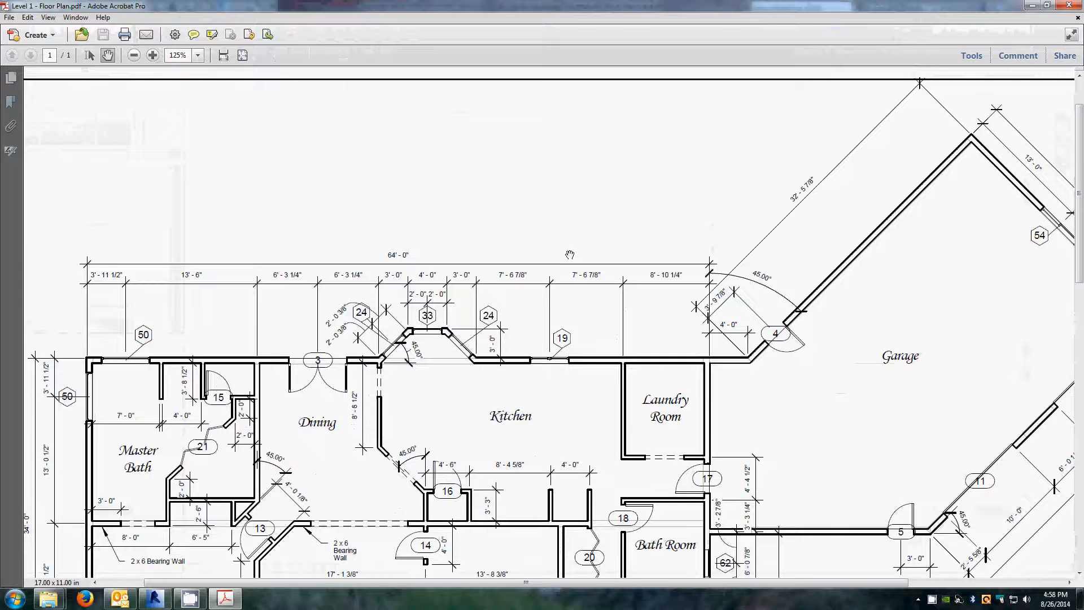
pyautogui.click(1046, 5)
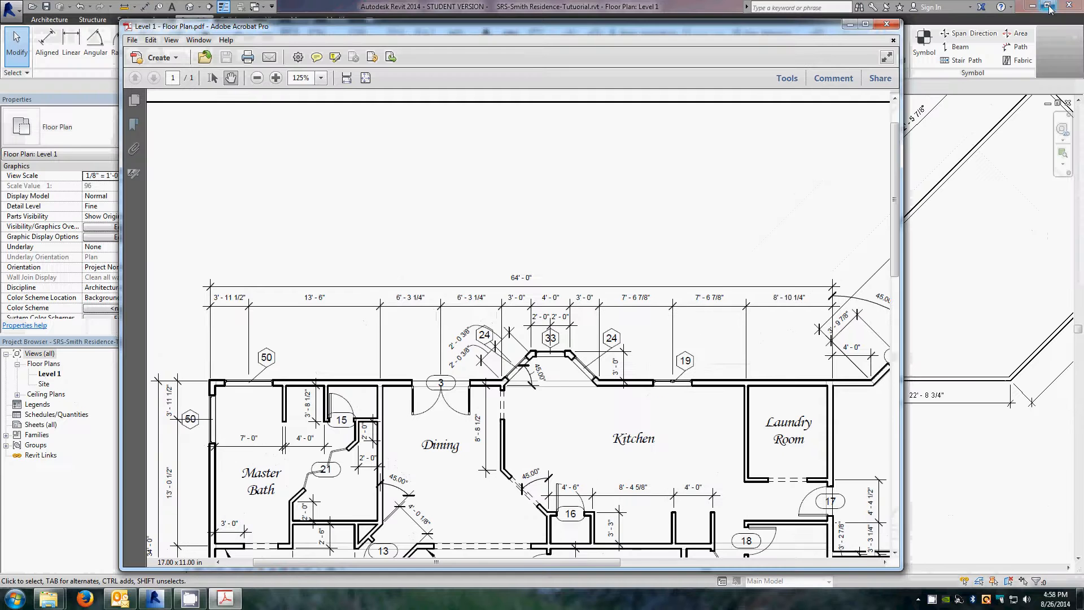
pyautogui.moveTo(569, 438); pyautogui.dragTo(541, 198)
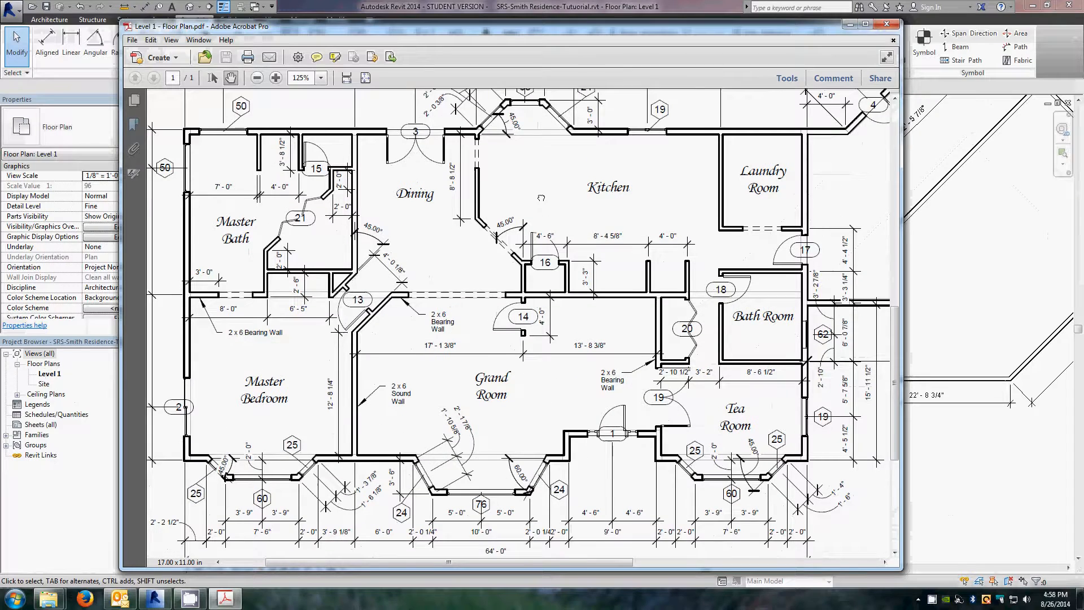
pyautogui.moveTo(557, 419); pyautogui.dragTo(589, 367)
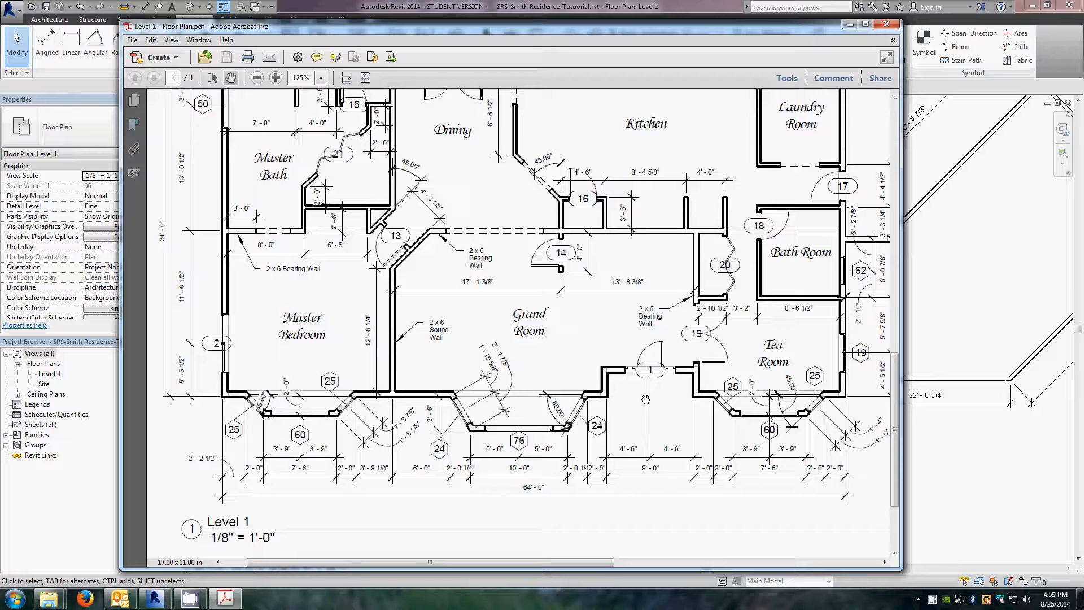
pyautogui.moveTo(624, 402); pyautogui.dragTo(558, 386)
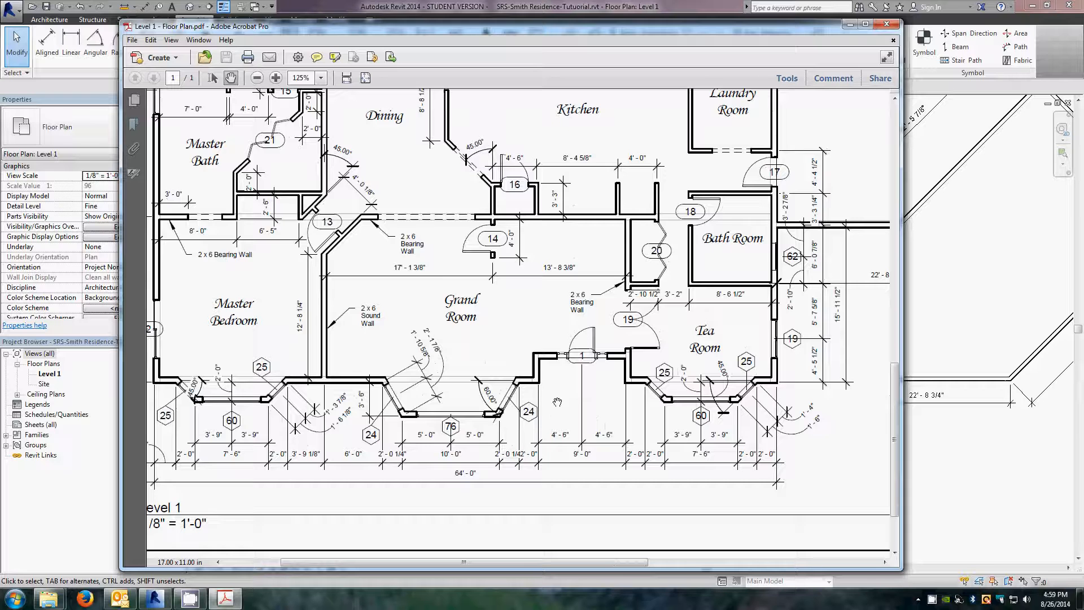
pyautogui.moveTo(555, 388)
pyautogui.mouseDown()
pyautogui.moveTo(554, 417)
pyautogui.moveTo(555, 396)
pyautogui.mouseUp()
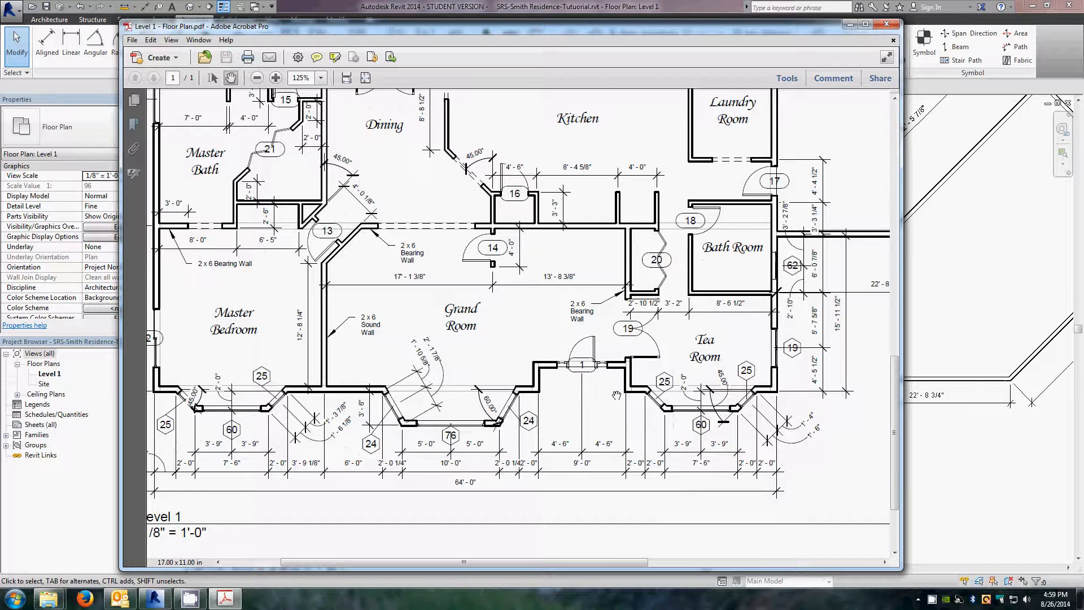
pyautogui.moveTo(555, 412); pyautogui.dragTo(626, 404)
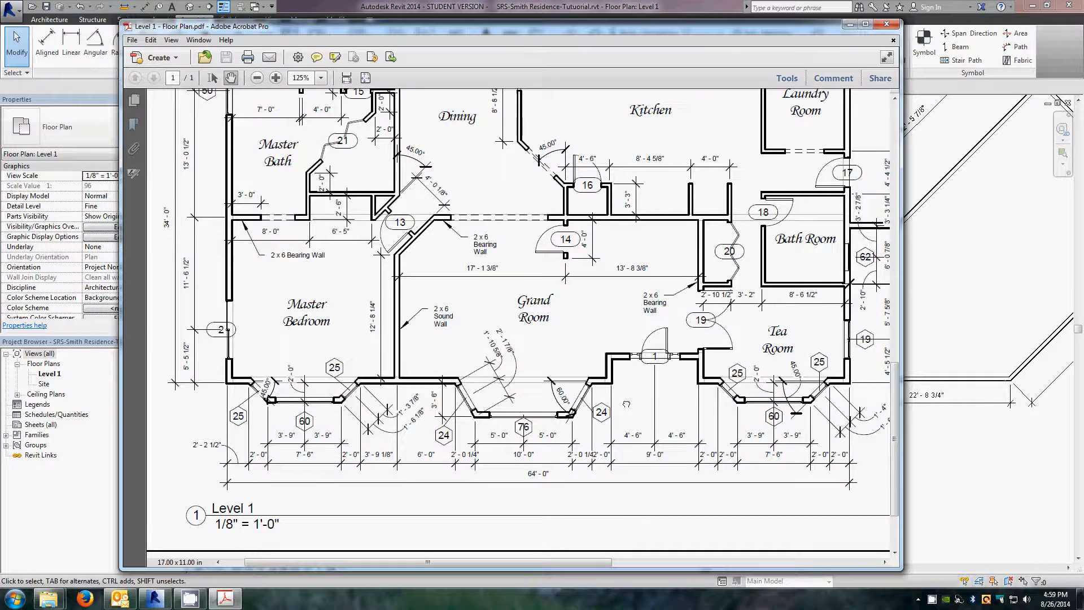
pyautogui.moveTo(618, 404); pyautogui.dragTo(505, 413)
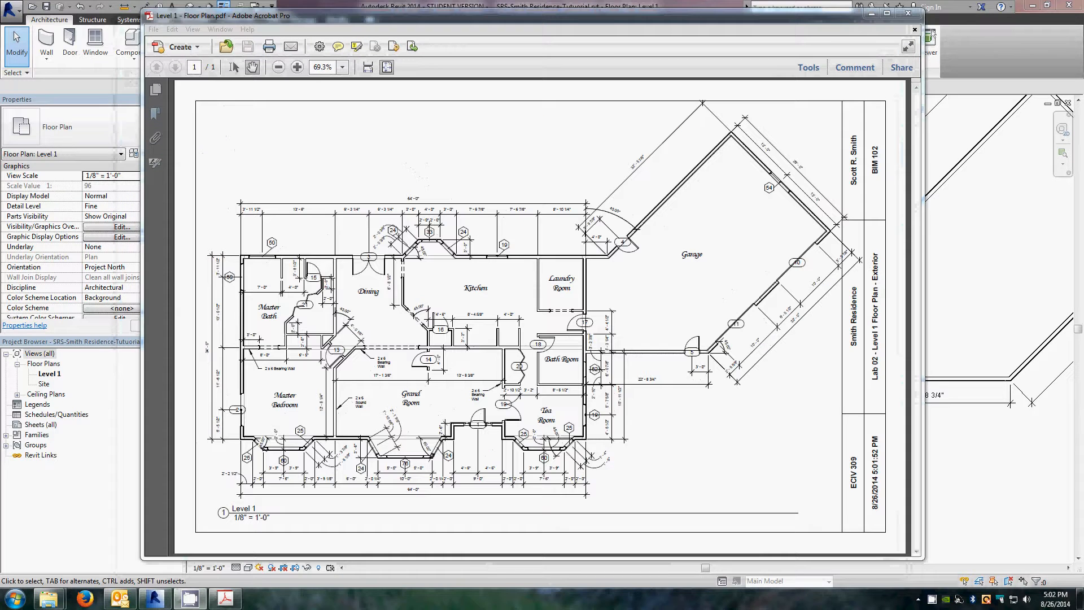
# Step: Zoom into the PDF's south wall and examine the bay window dimensions and angles
pyautogui.click(392, 179)
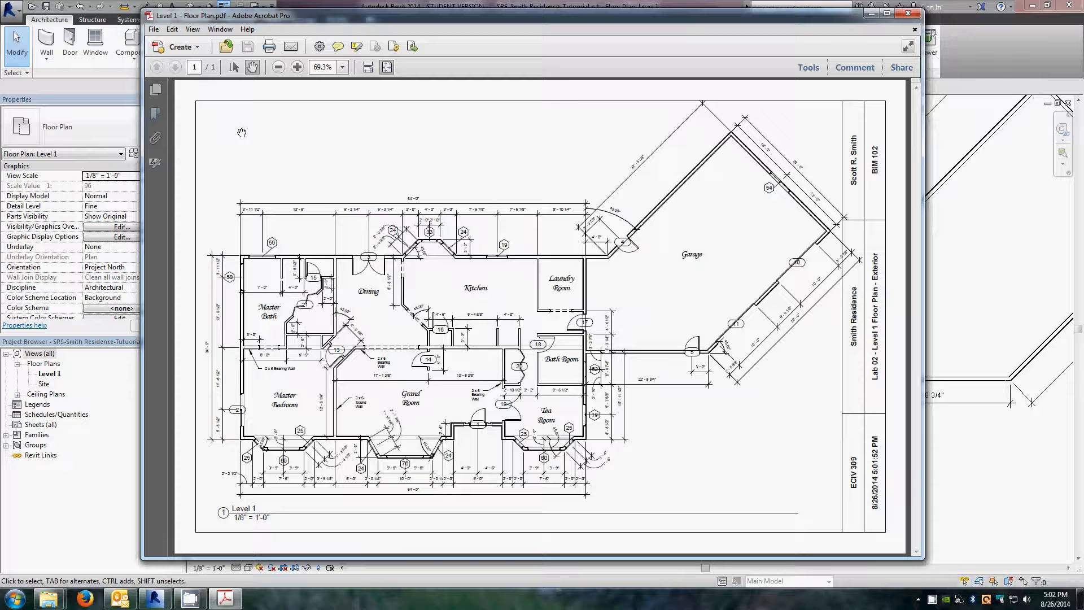
pyautogui.click(297, 67)
pyautogui.click(298, 67)
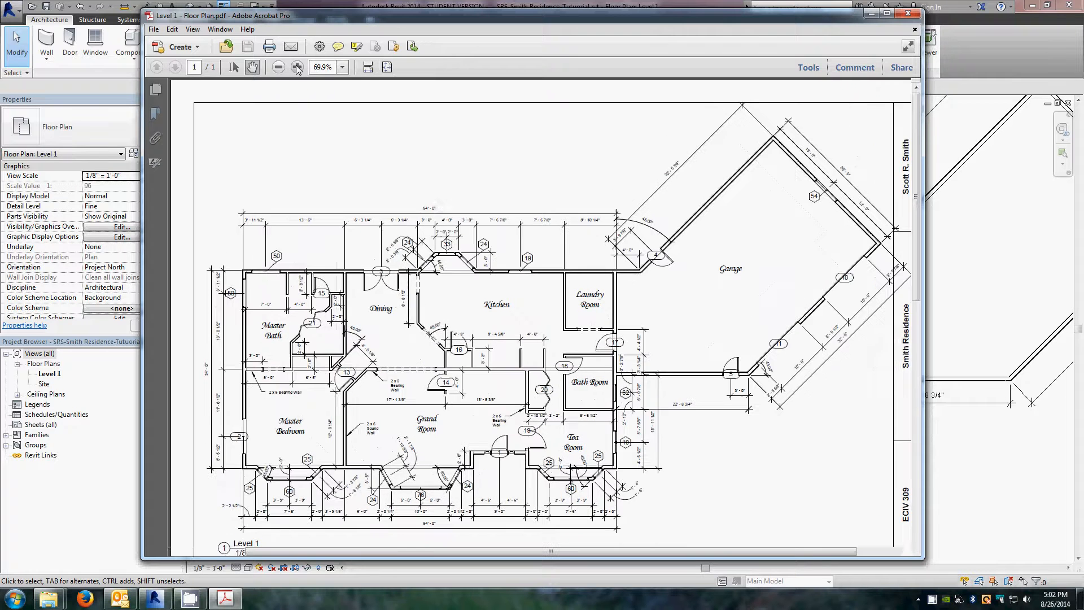
pyautogui.click(298, 67)
pyautogui.click(297, 67)
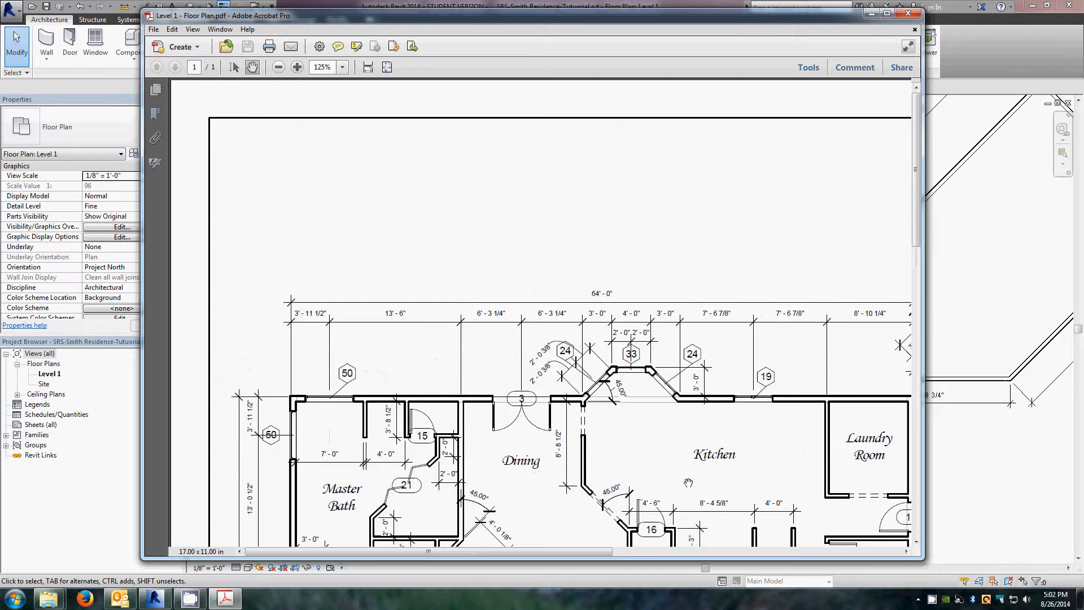
pyautogui.moveTo(688, 483); pyautogui.dragTo(576, 111)
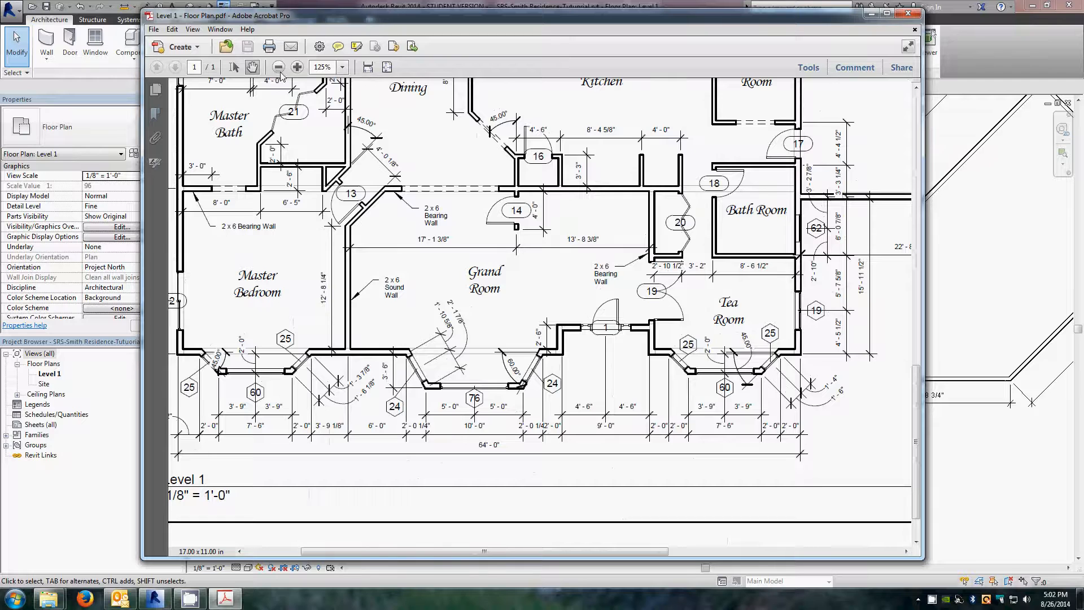
pyautogui.click(297, 67)
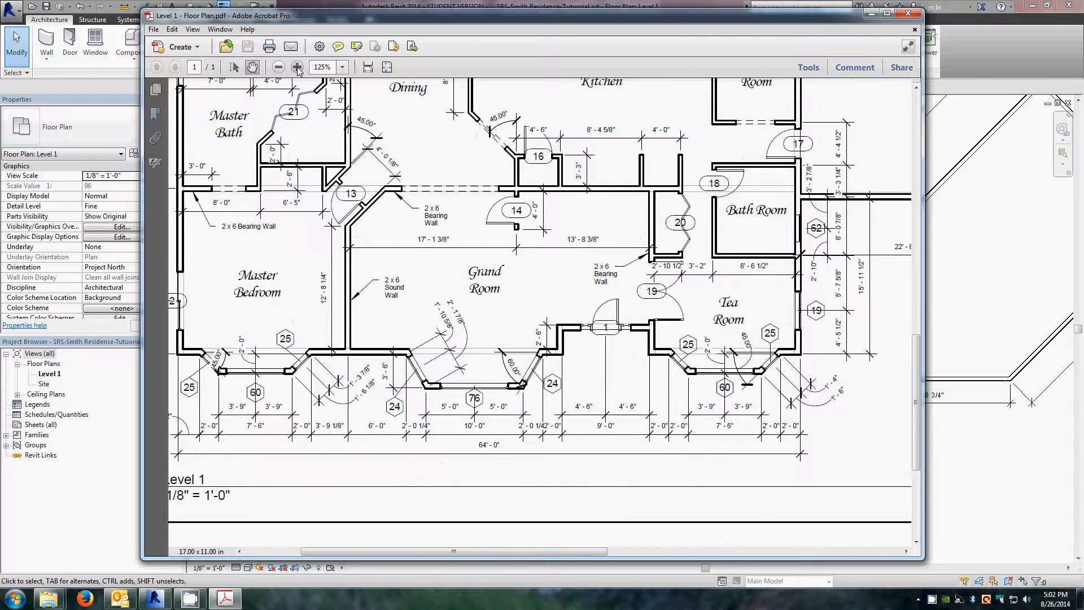
pyautogui.click(298, 67)
pyautogui.moveTo(730, 472); pyautogui.dragTo(404, 304)
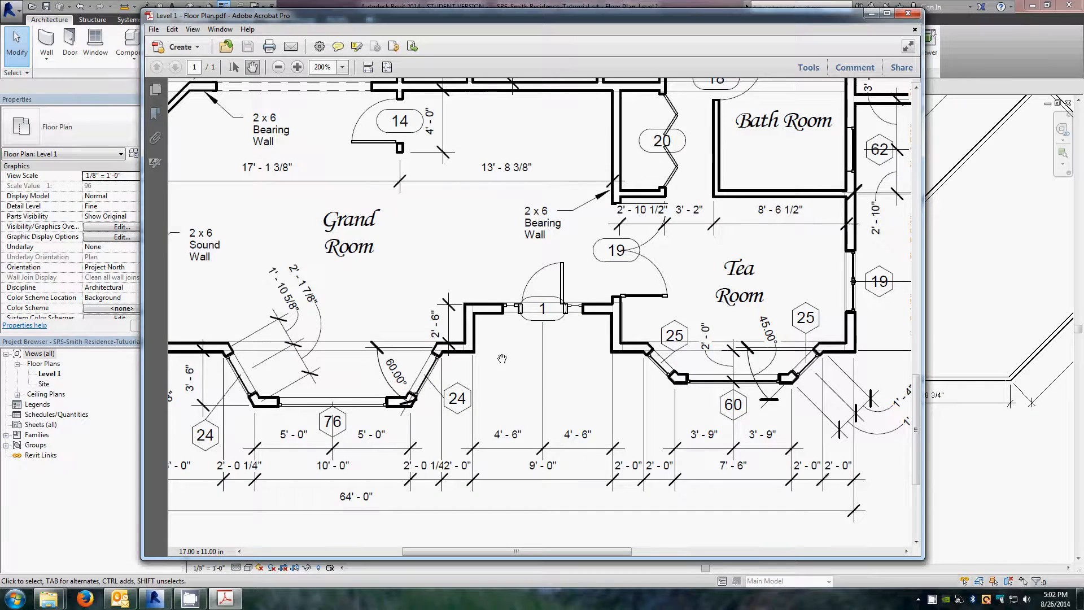
pyautogui.moveTo(501, 357); pyautogui.dragTo(539, 358)
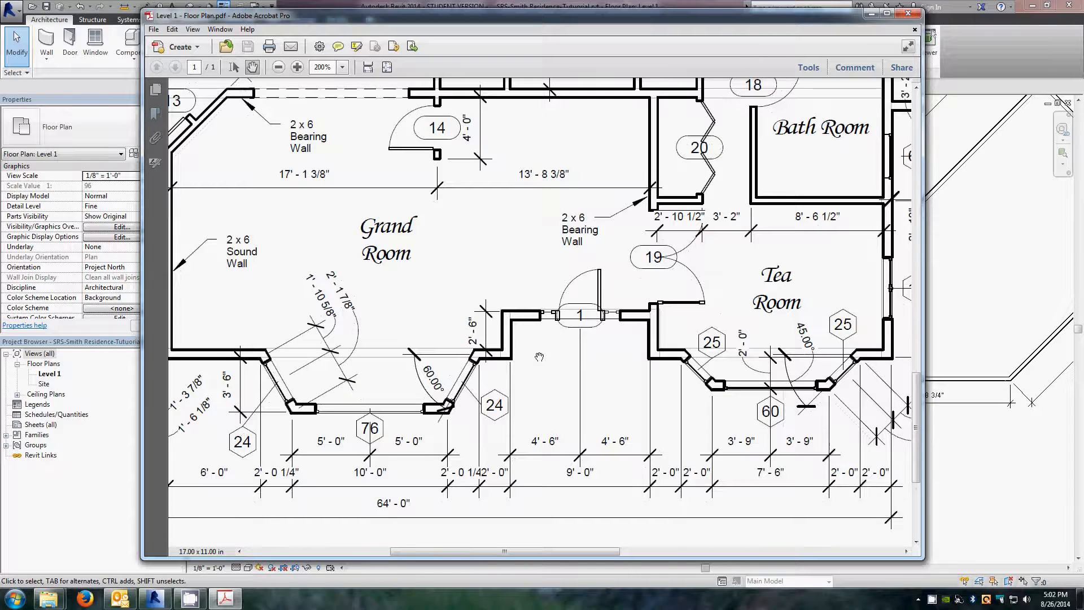
pyautogui.click(278, 67)
pyautogui.click(278, 66)
pyautogui.click(277, 67)
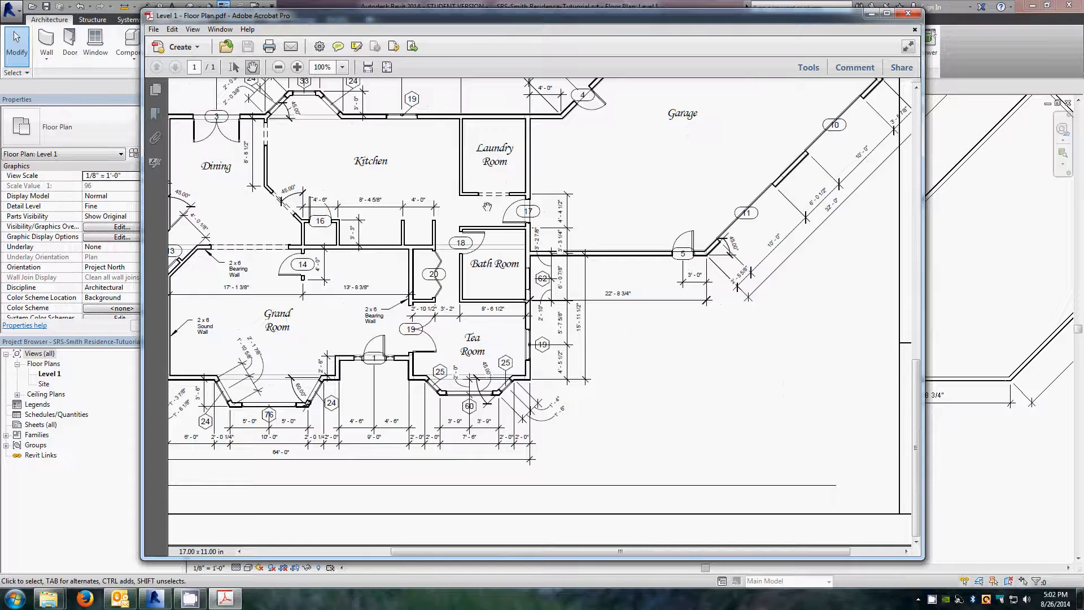
pyautogui.moveTo(390, 257); pyautogui.dragTo(607, 320)
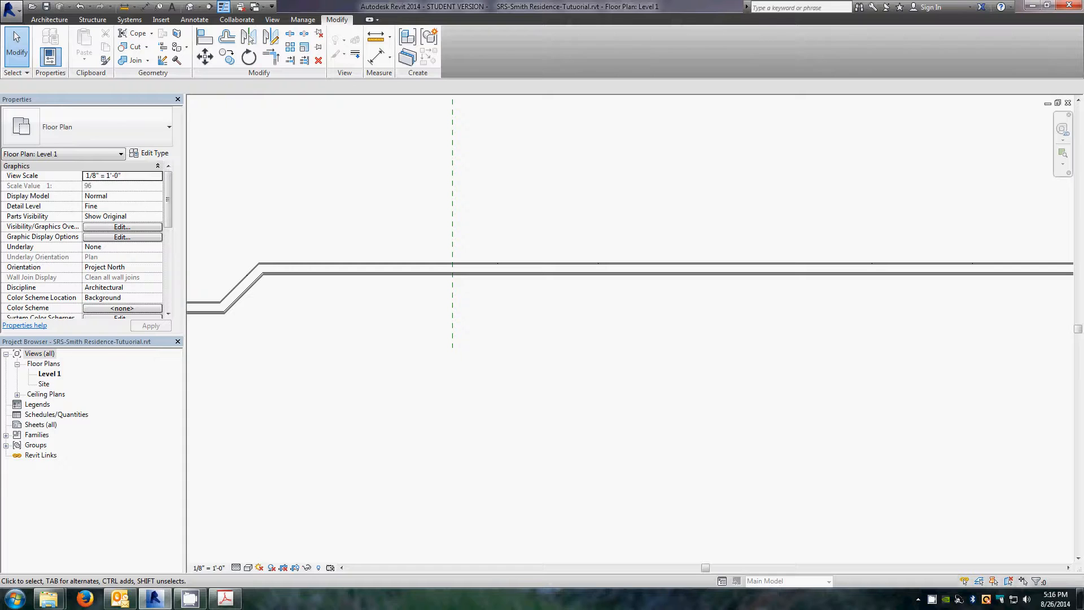
# Step: Create a new exterior wall parallel to the south wall, offset 3' 6" from it, by picking the existing wall
pyautogui.hotkey('alt', 'Tab')
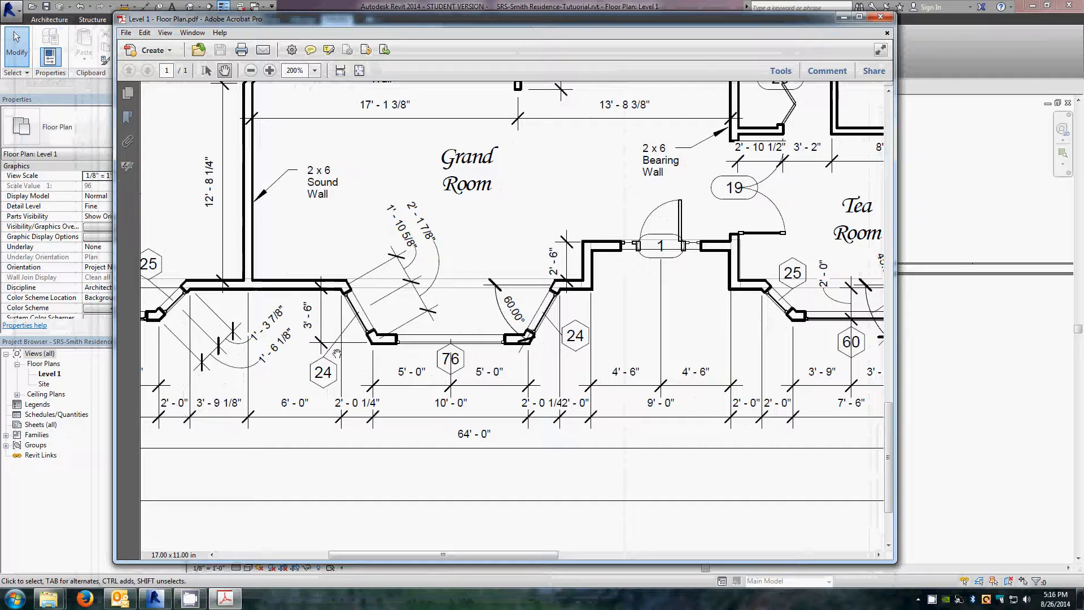
pyautogui.hotkey('alt', 'Tab')
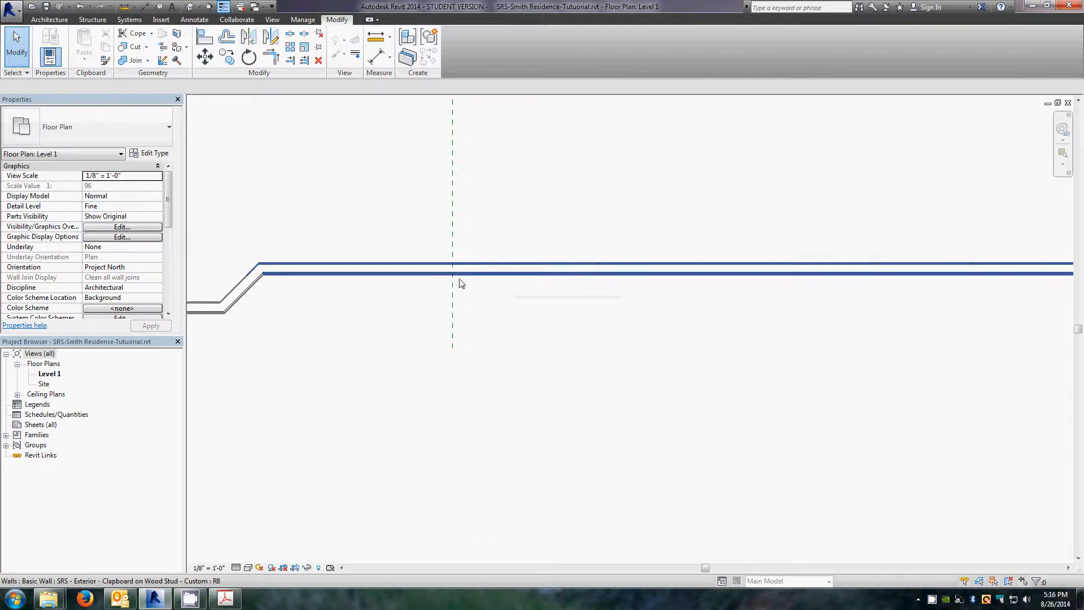
pyautogui.scroll(3, 453, 282)
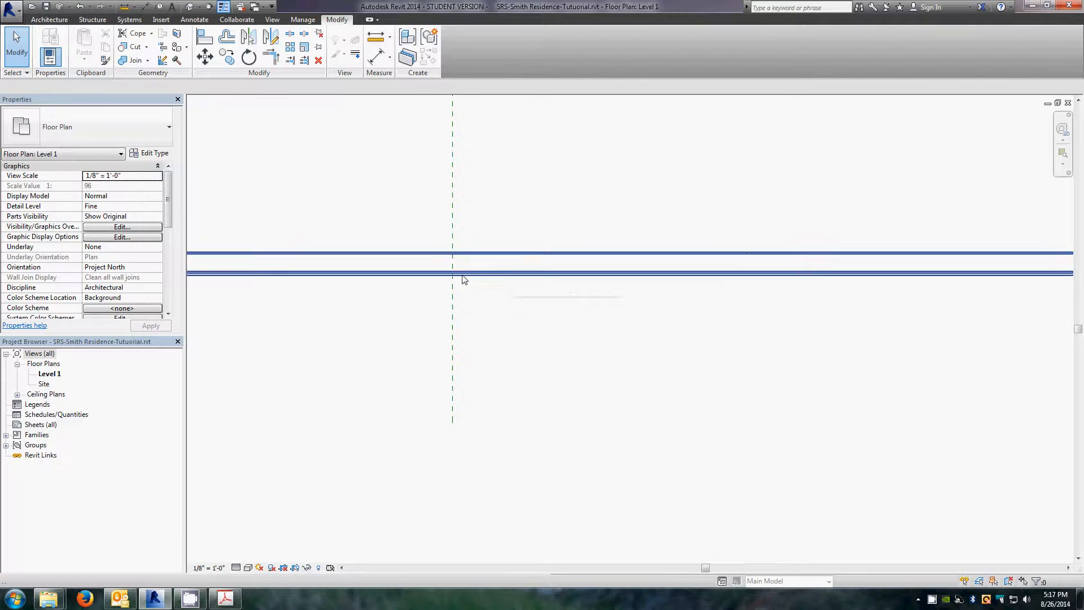
pyautogui.scroll(2, 467, 293)
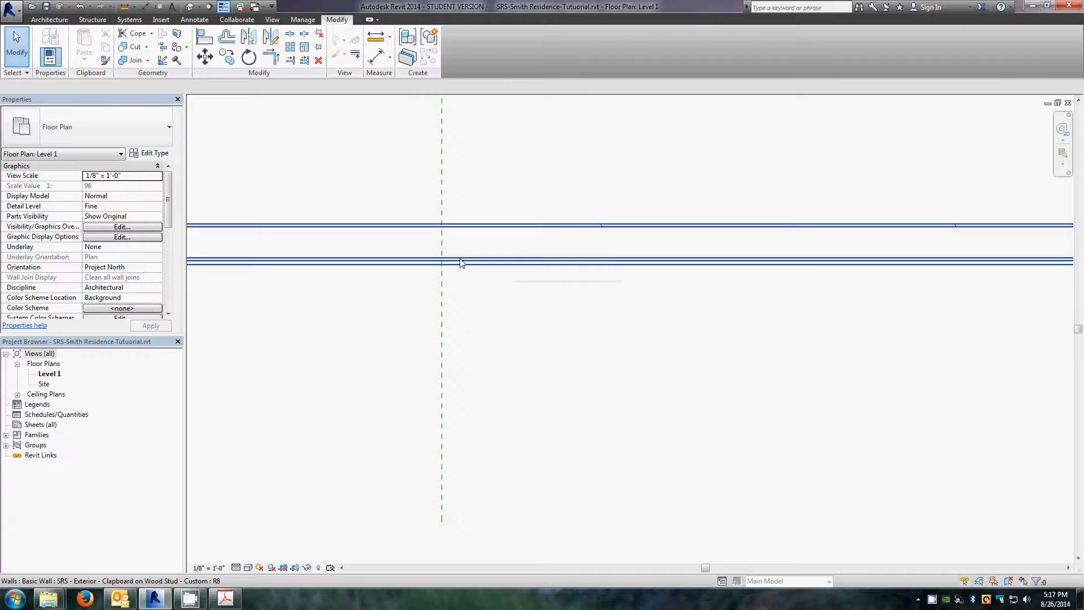
pyautogui.rightClick(531, 261)
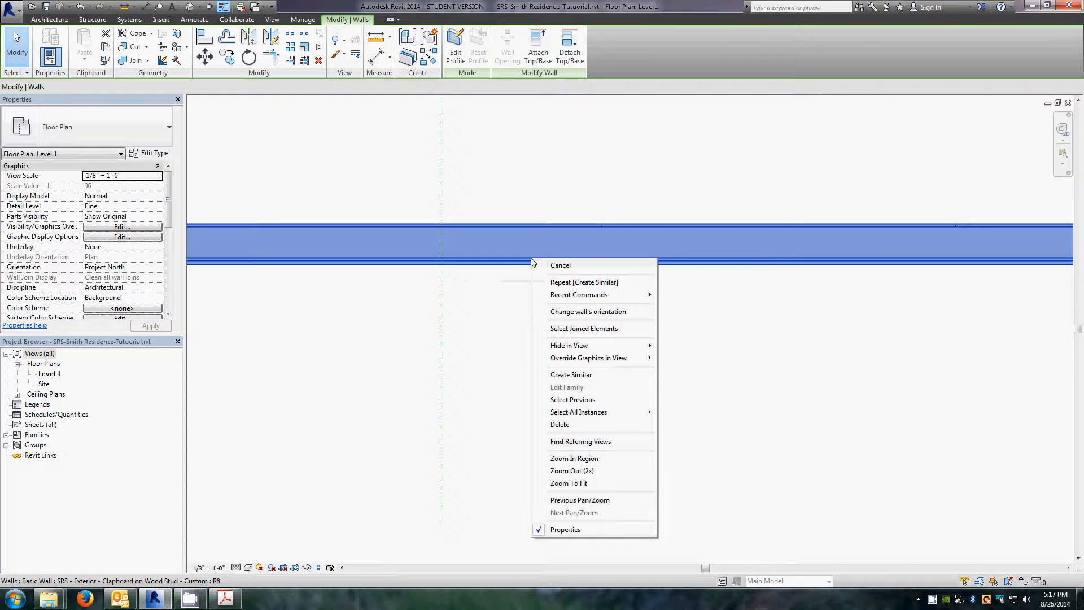
pyautogui.click(572, 376)
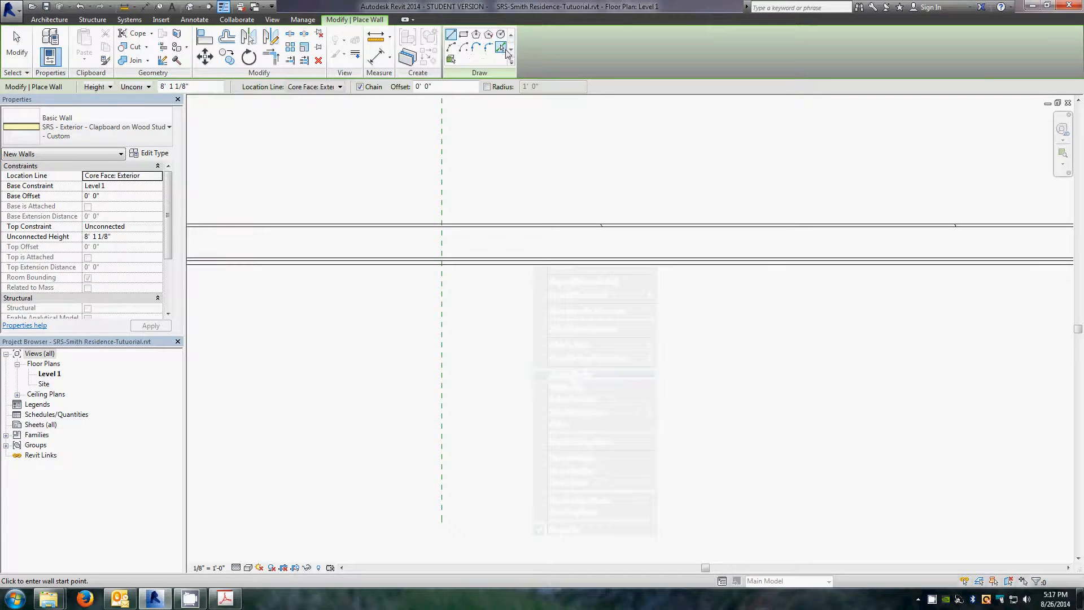
pyautogui.click(501, 48)
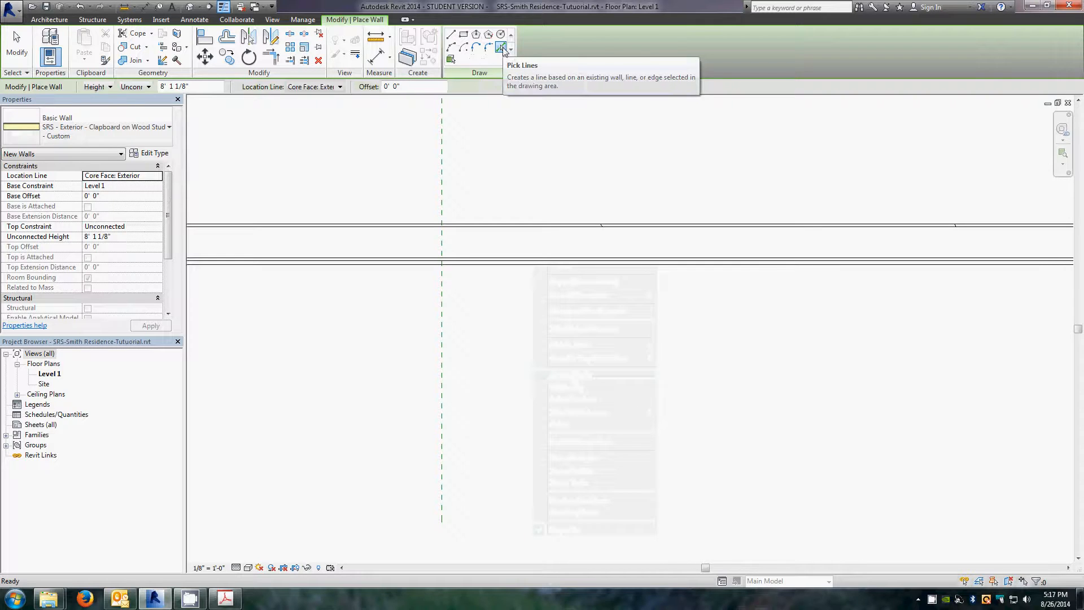
pyautogui.click(396, 86)
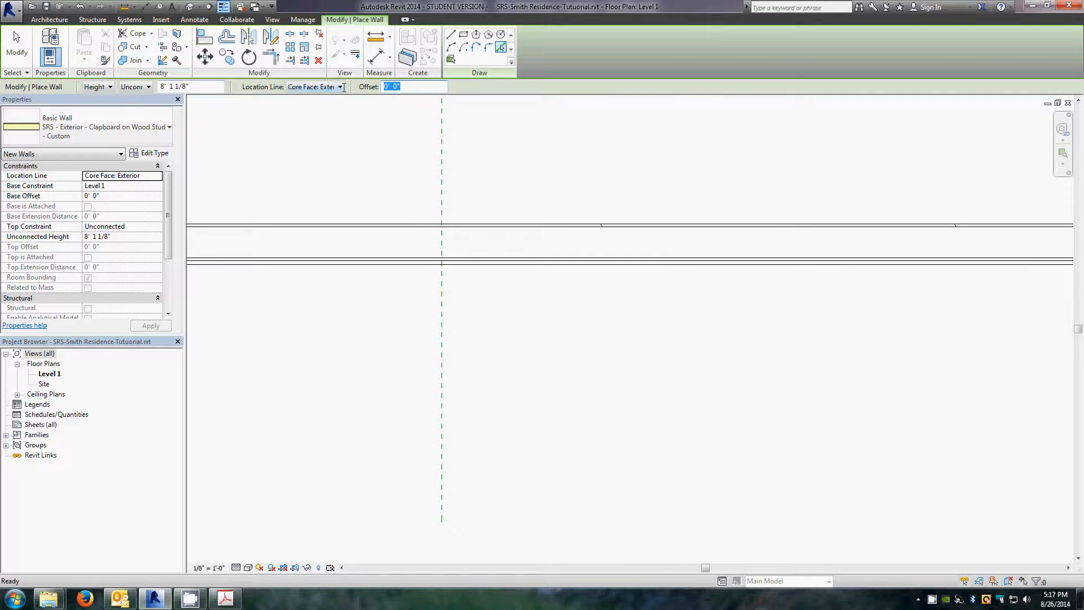
pyautogui.write('3')
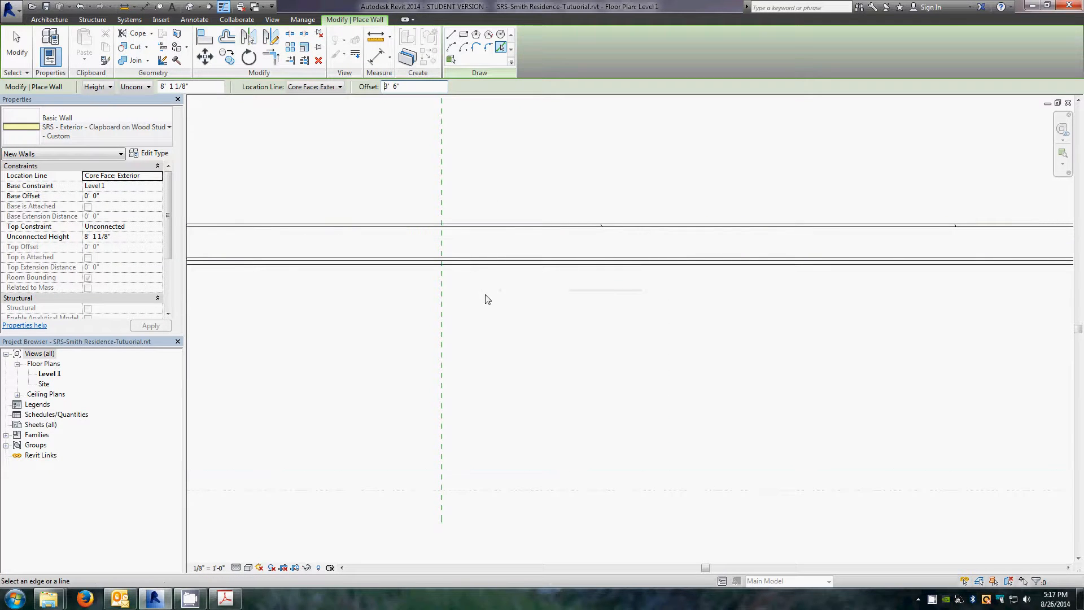
pyautogui.scroll(2, 481, 253)
pyautogui.scroll(-2, 470, 231)
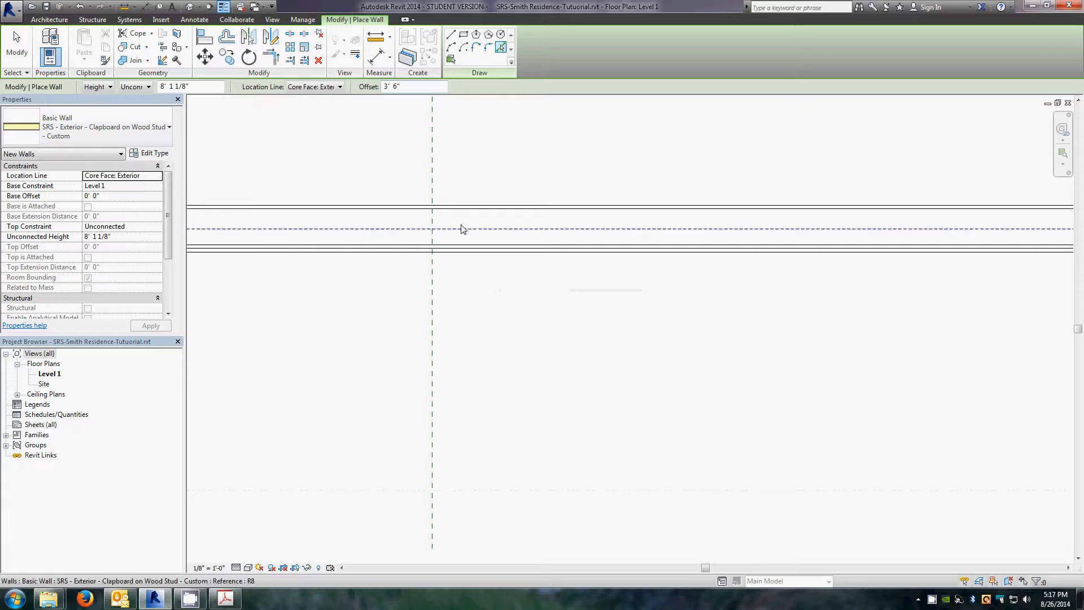
pyautogui.click(483, 250)
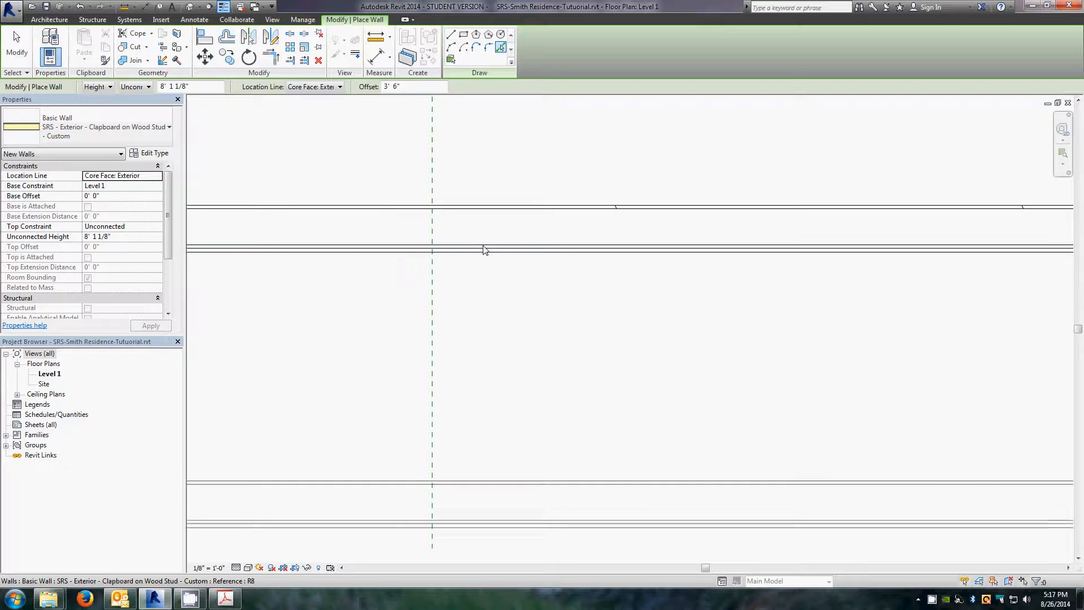
pyautogui.scroll(-3, 514, 320)
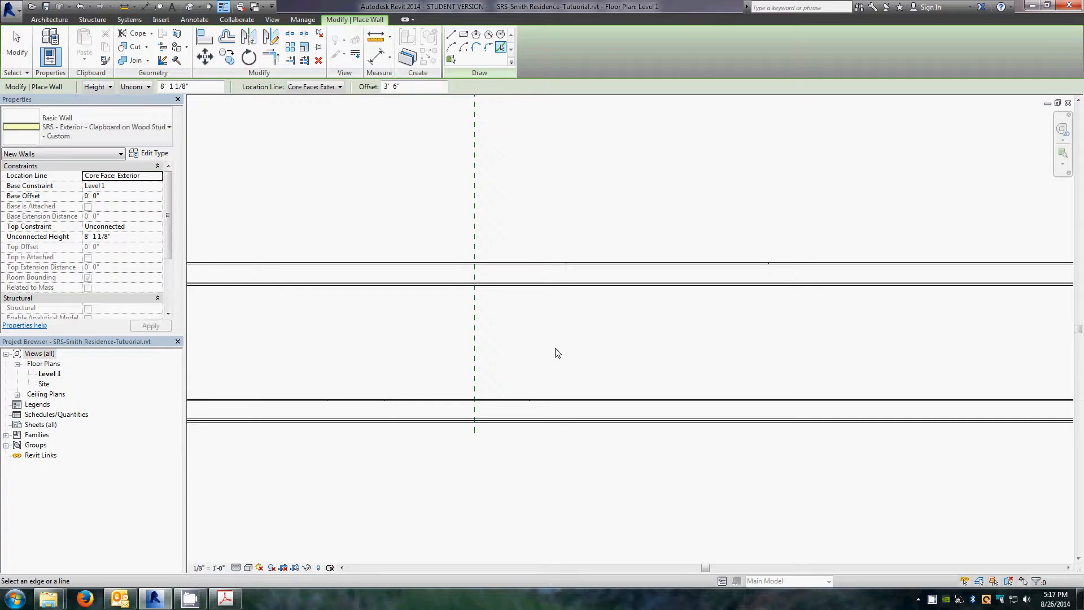
pyautogui.press('Escape')
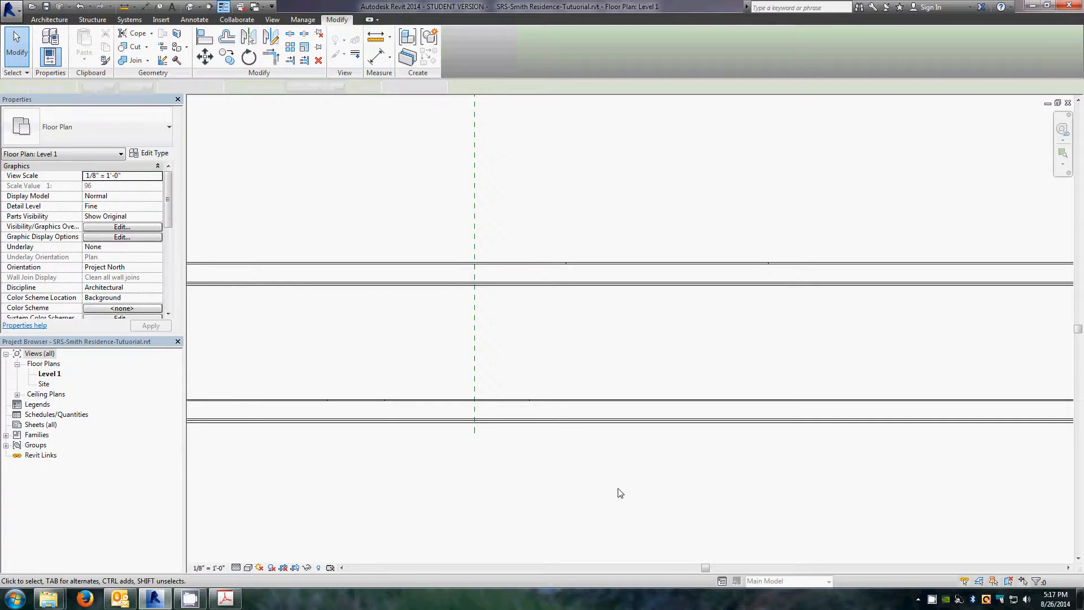
# Step: Draw an angled bay wall at about 120° from the reference plane's intersection with the south wall down to the offset wall
pyautogui.click(594, 421)
pyautogui.rightClick(595, 421)
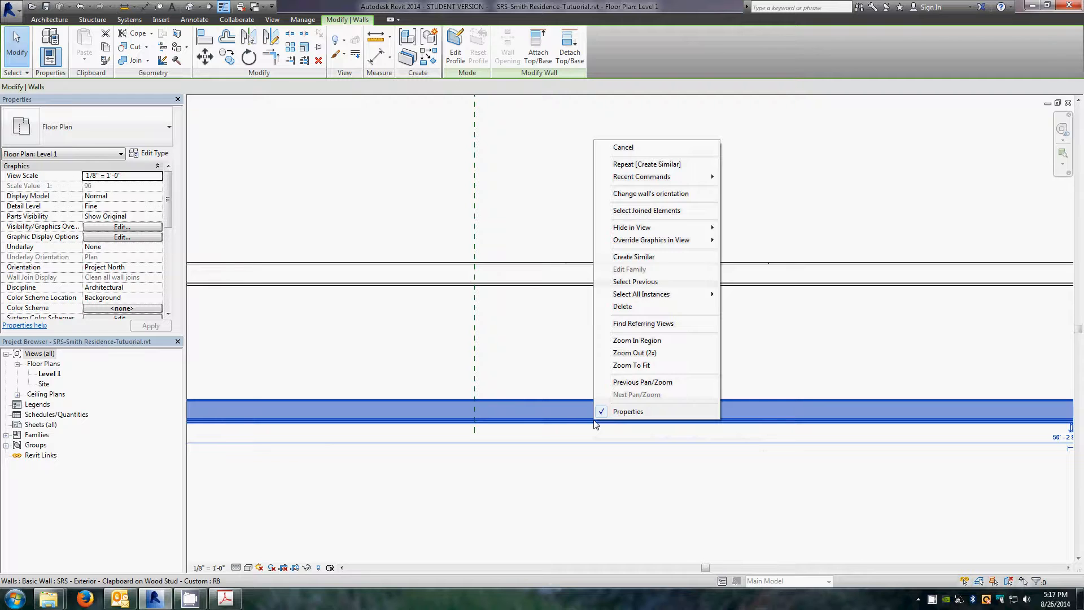
pyautogui.click(634, 258)
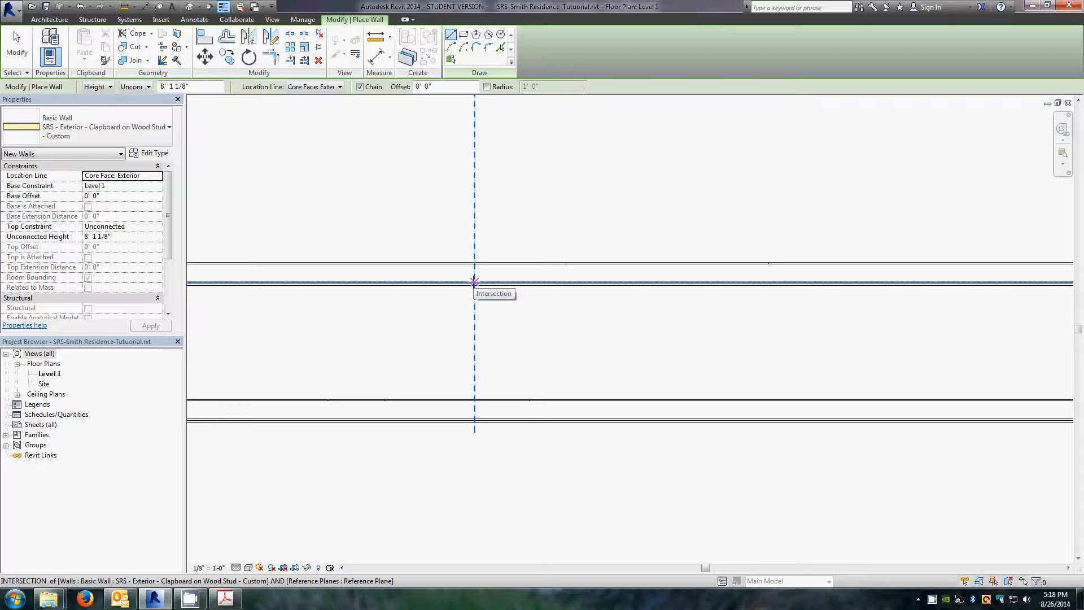
pyautogui.click(474, 281)
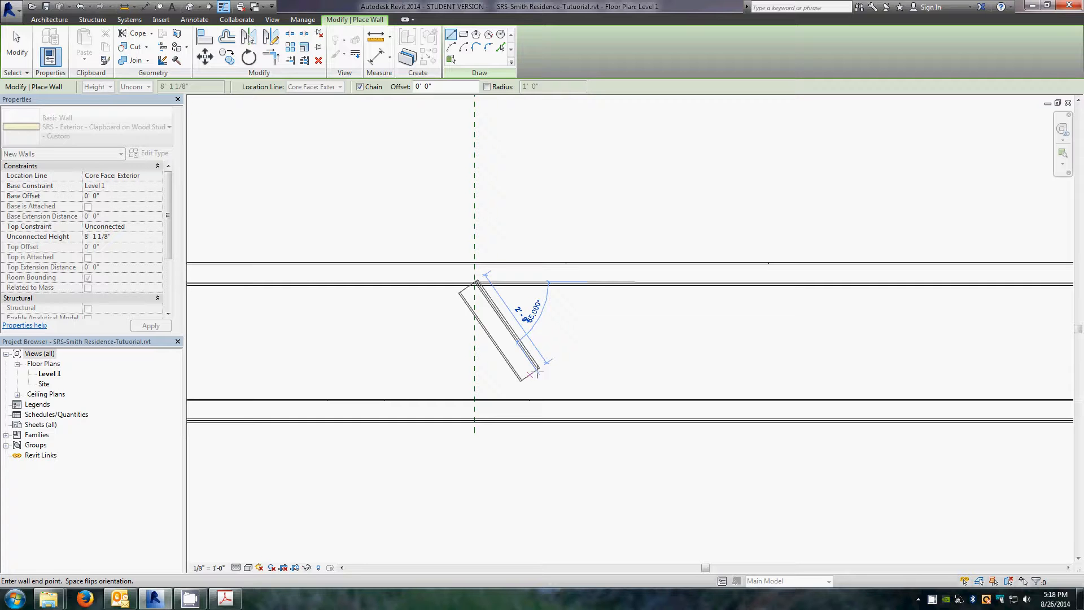
pyautogui.press('space')
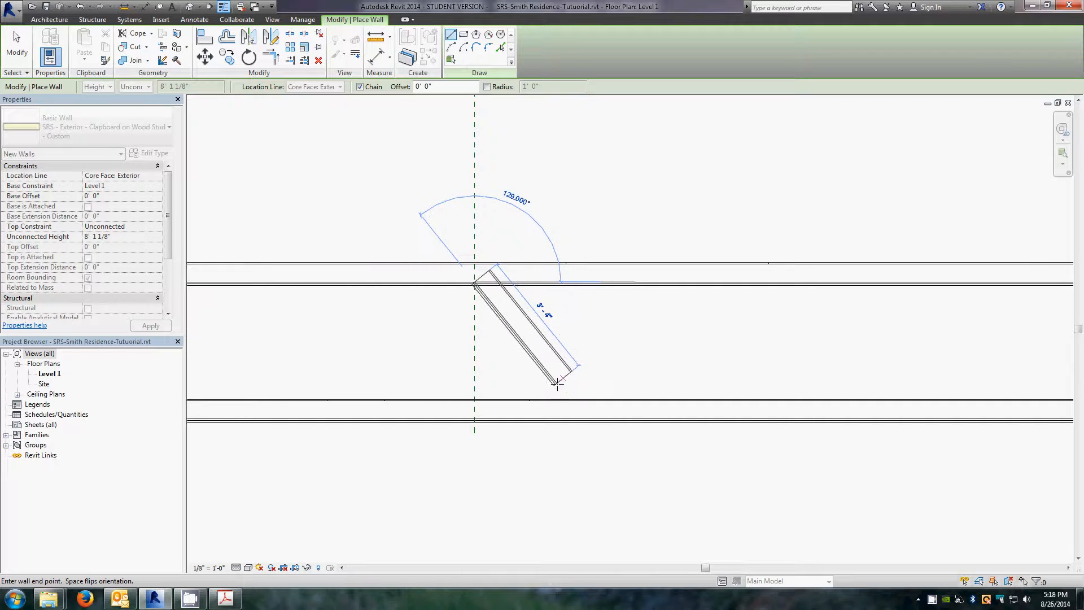
pyautogui.press('space')
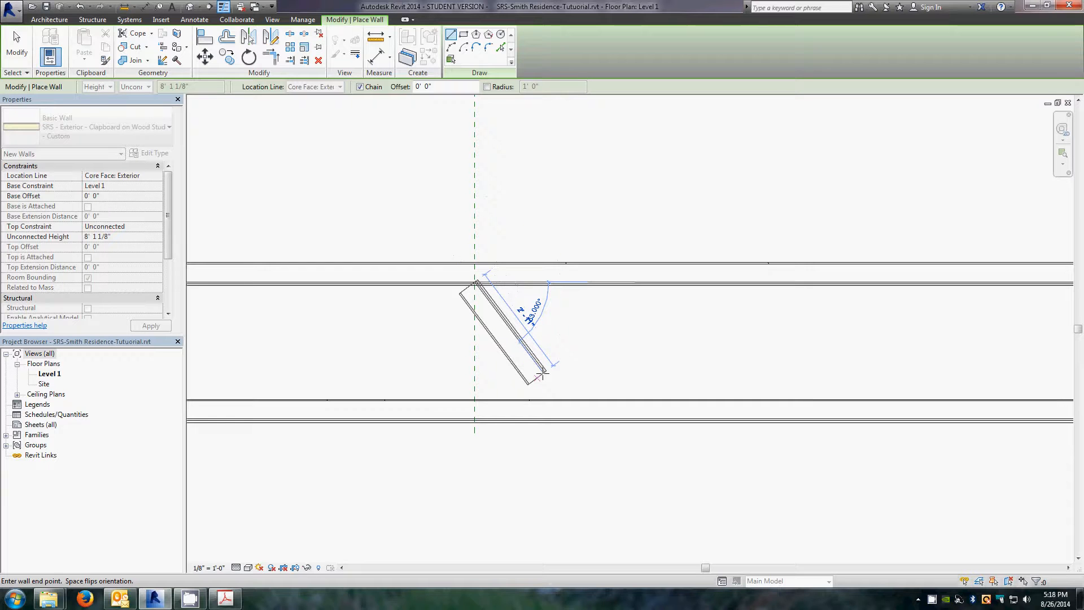
pyautogui.press('space')
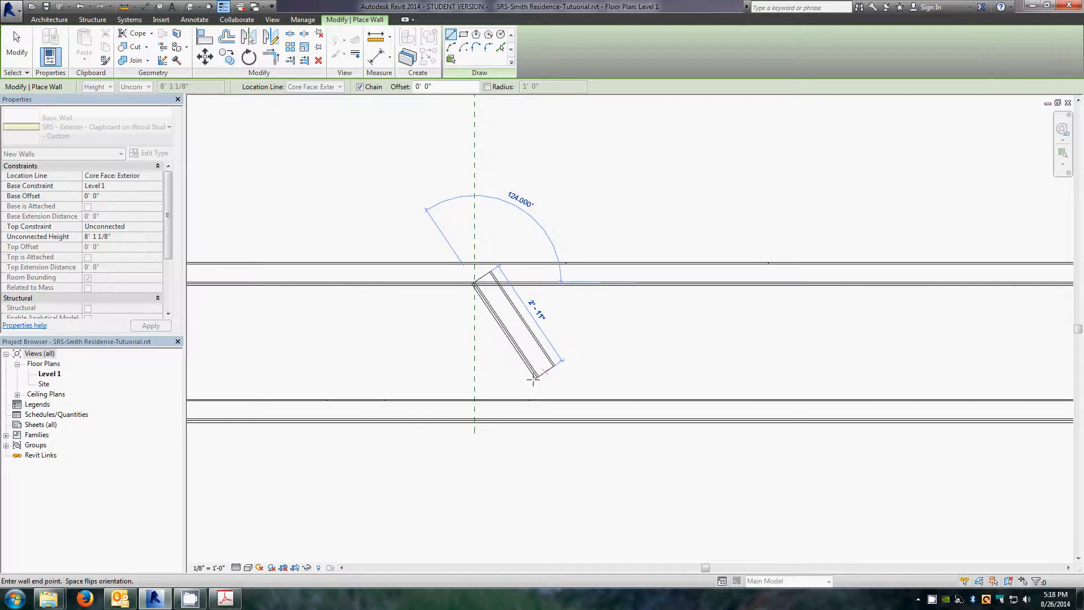
pyautogui.press('space')
pyautogui.press('space')
pyautogui.press('space')
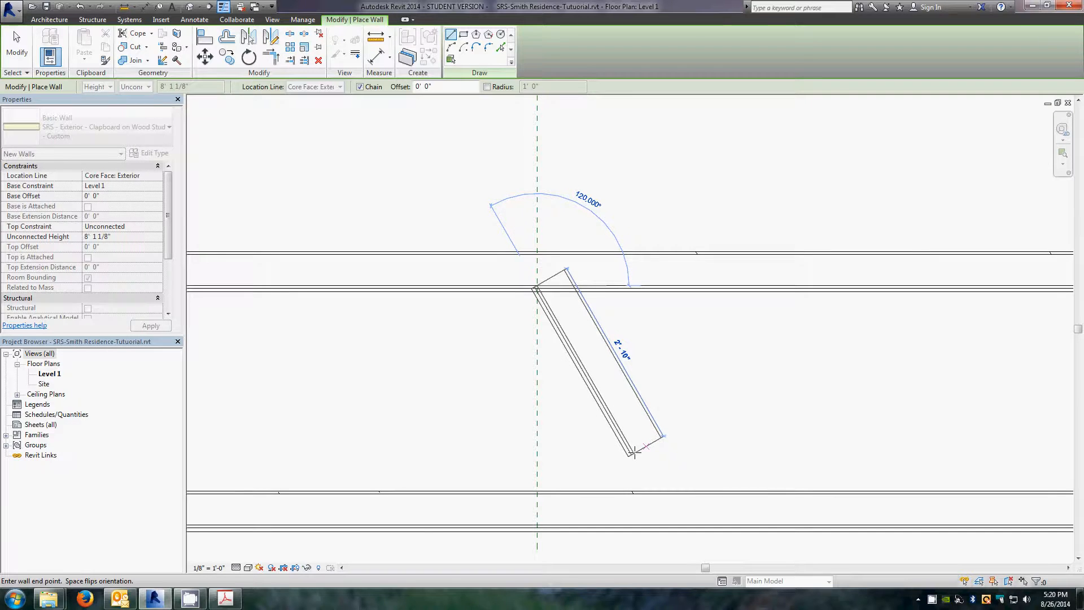
pyautogui.click(635, 452)
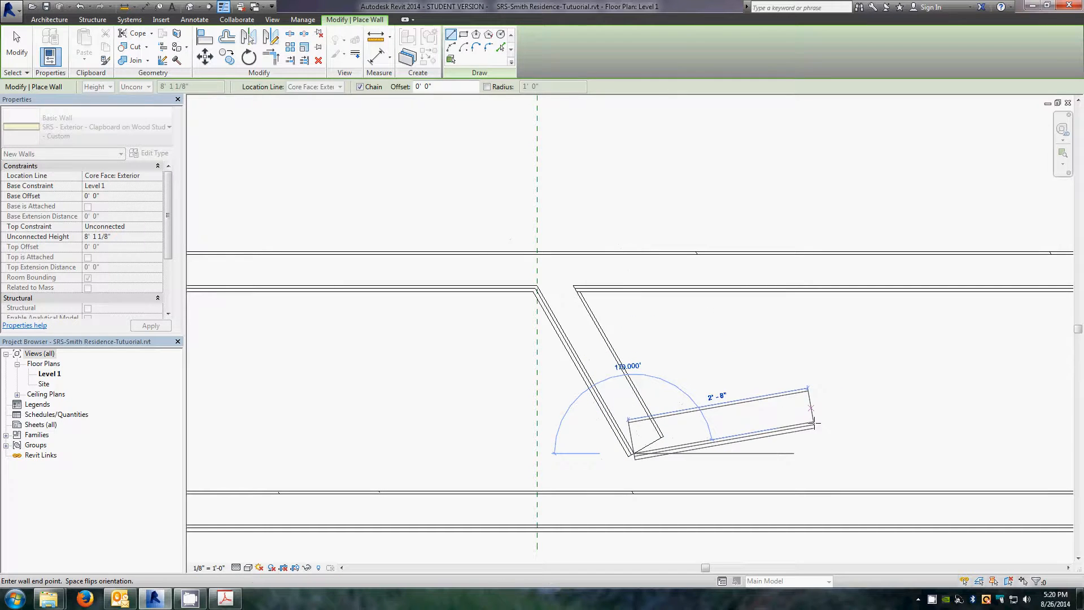
pyautogui.press('Escape')
pyautogui.press('Escape')
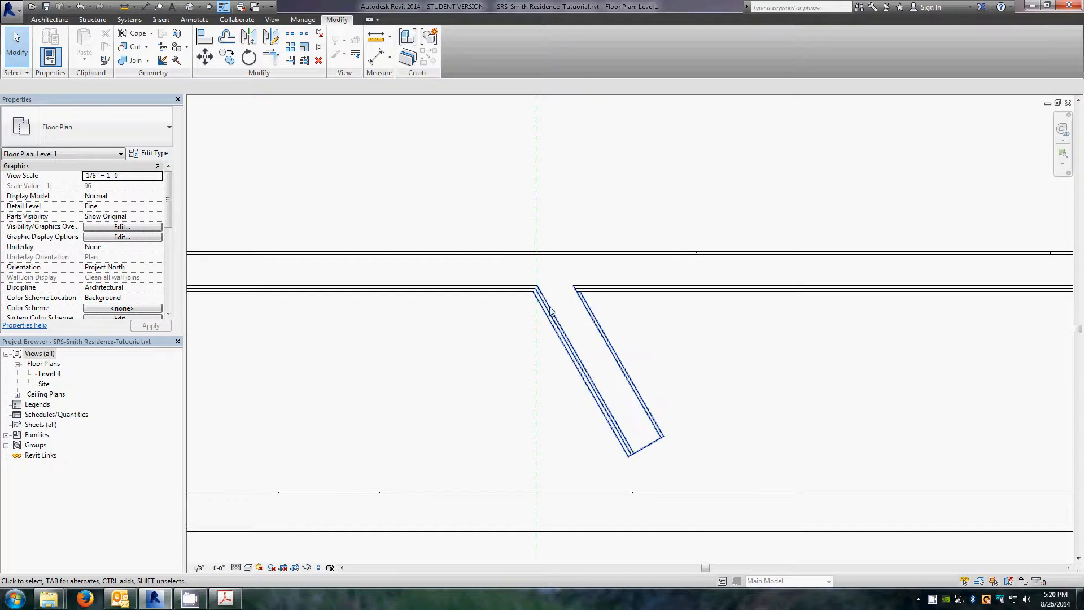
# Step: Check the angle between the new angled wall and the south wall with an angular dimension
pyautogui.scroll(-3, 546, 189)
pyautogui.scroll(2, 840, 164)
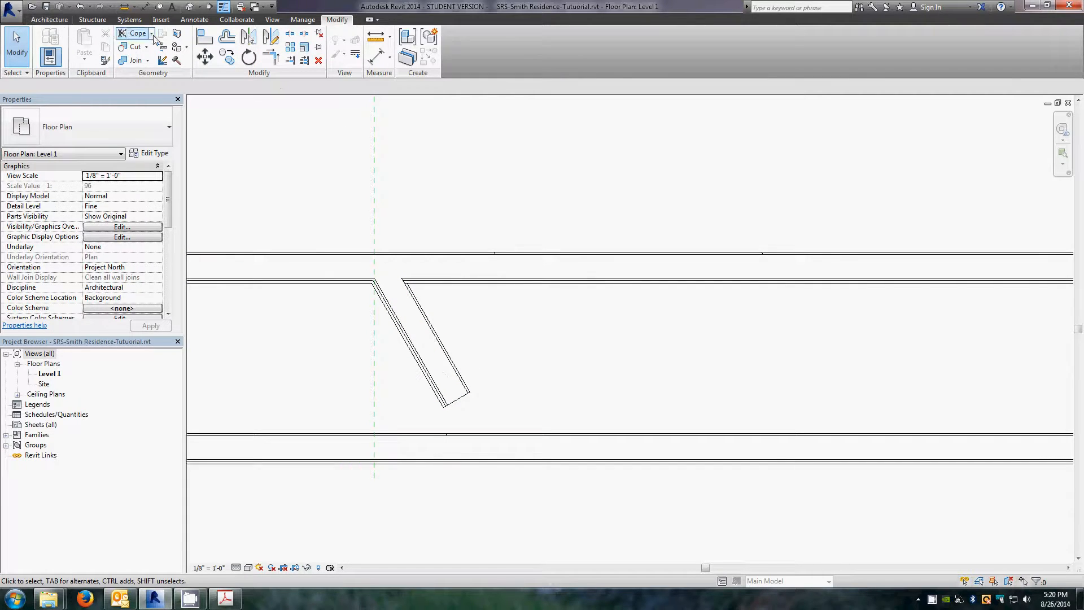
pyautogui.click(194, 20)
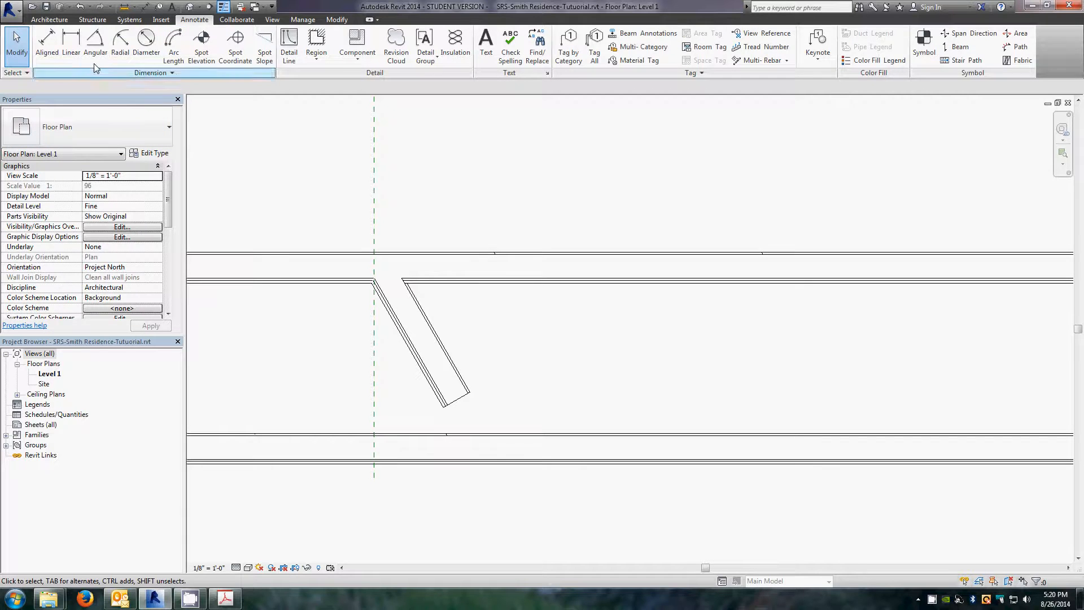
pyautogui.click(94, 46)
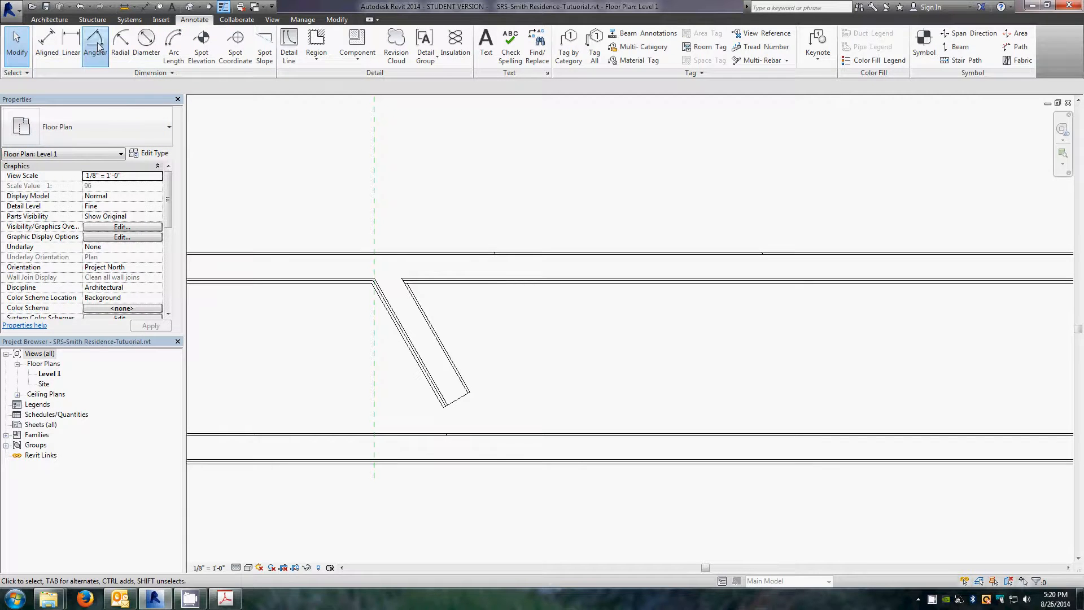
pyautogui.click(427, 351)
pyautogui.click(470, 266)
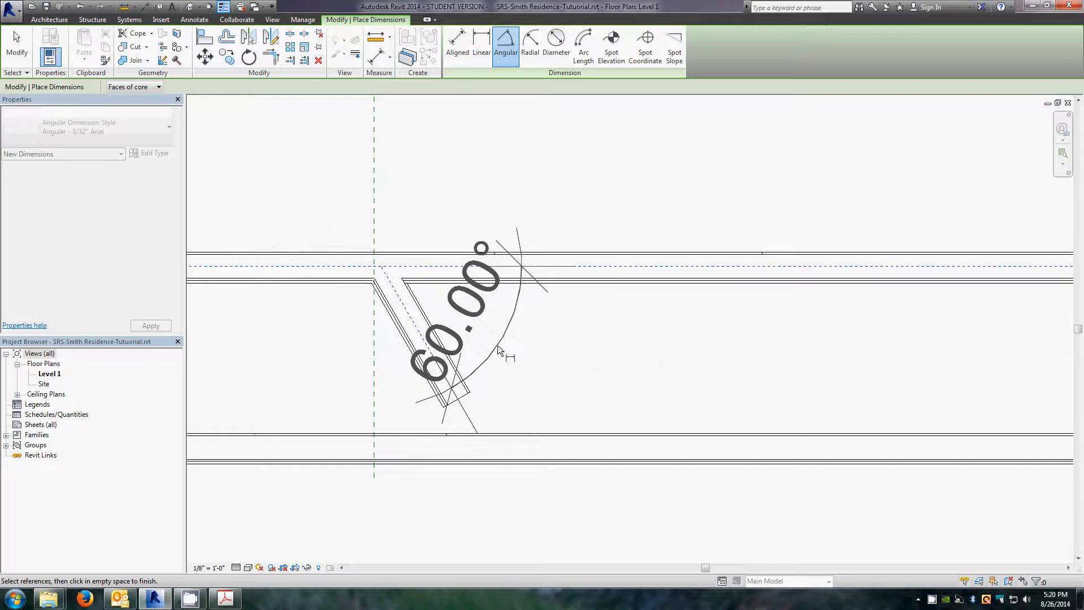
pyautogui.press('Escape')
pyautogui.press('Escape')
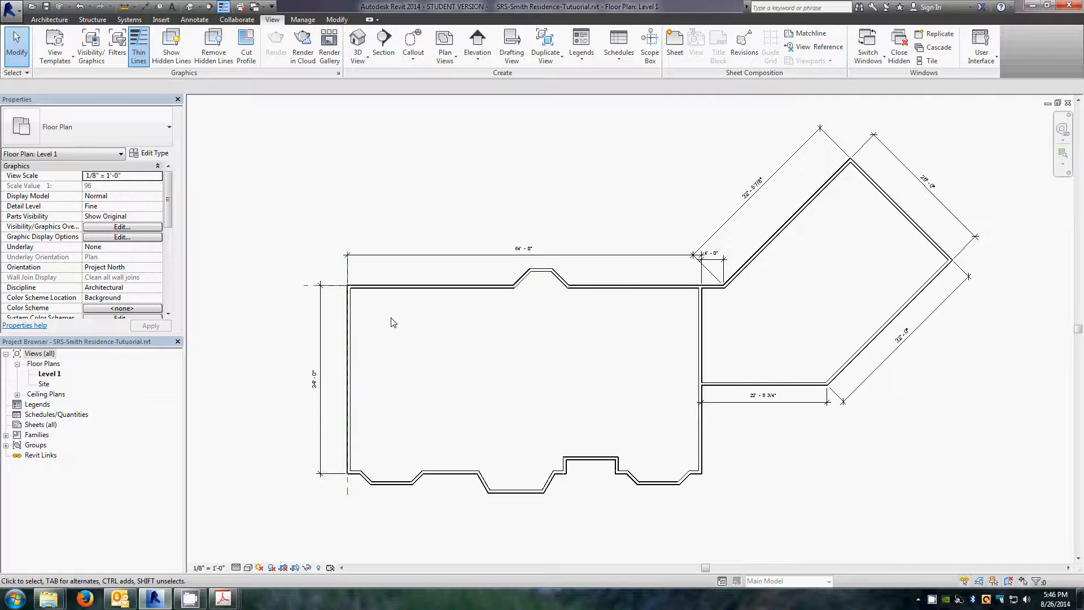
# Step: Edit the wall join at the house's northwest corner with Wall Joins, previewing Miter then cycling through Butt configurations
pyautogui.scroll(3, 351, 302)
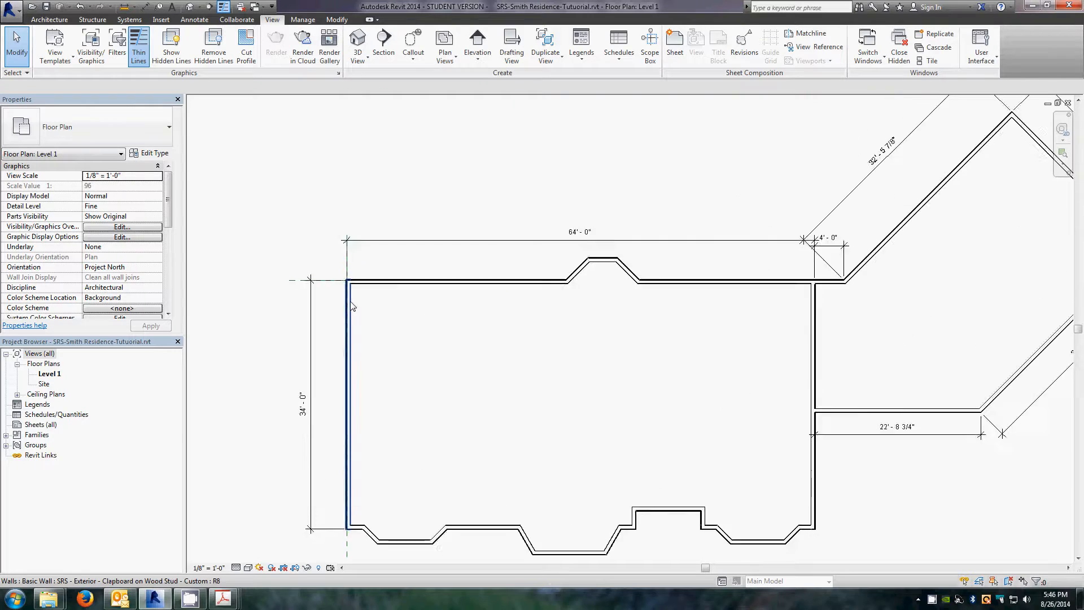
pyautogui.scroll(5, 351, 272)
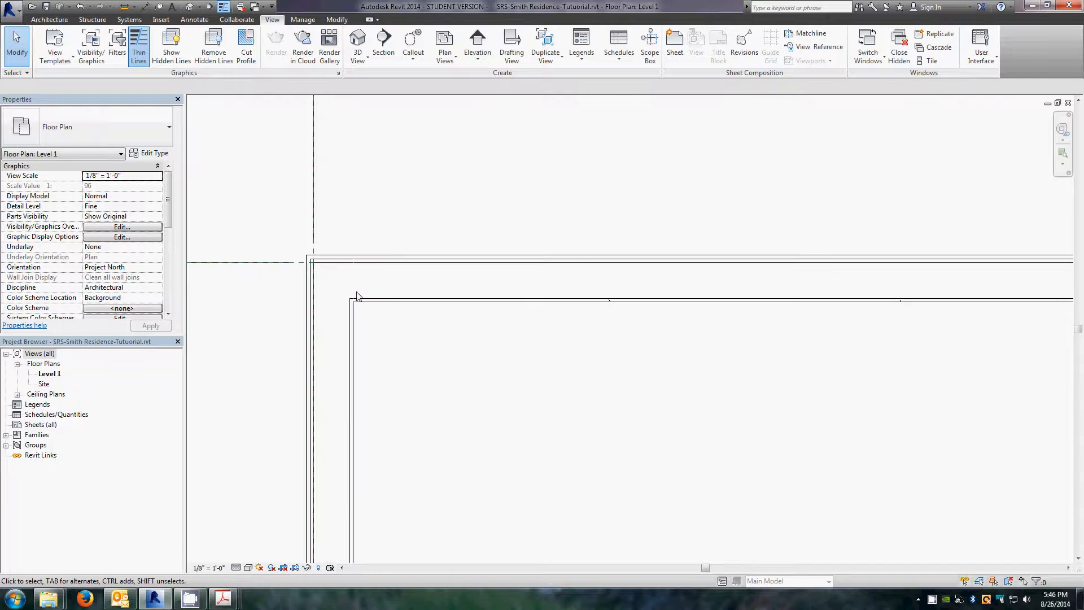
pyautogui.scroll(2, 355, 303)
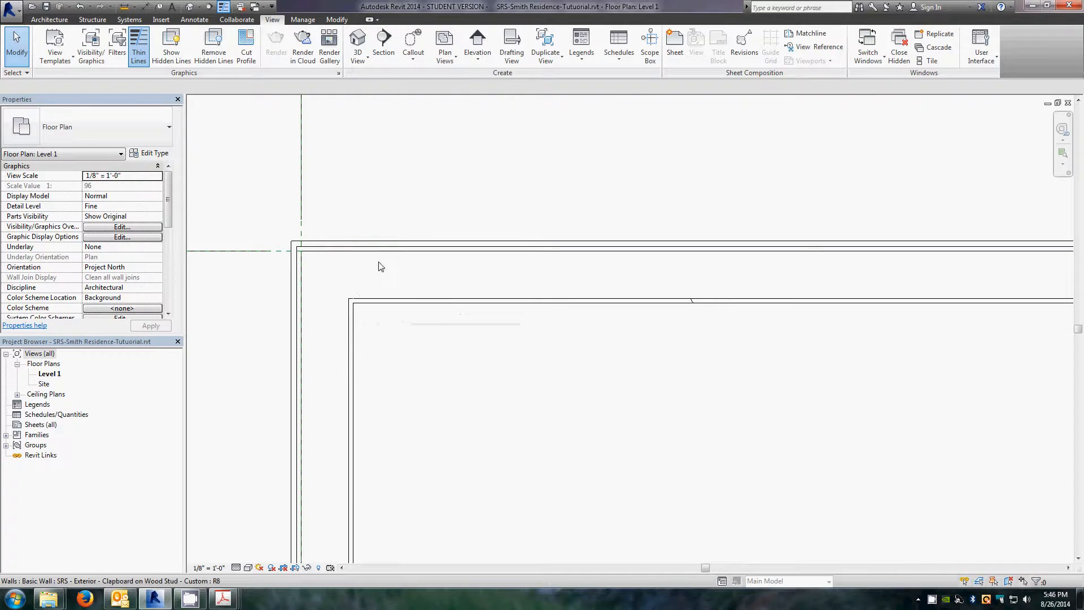
pyautogui.click(397, 304)
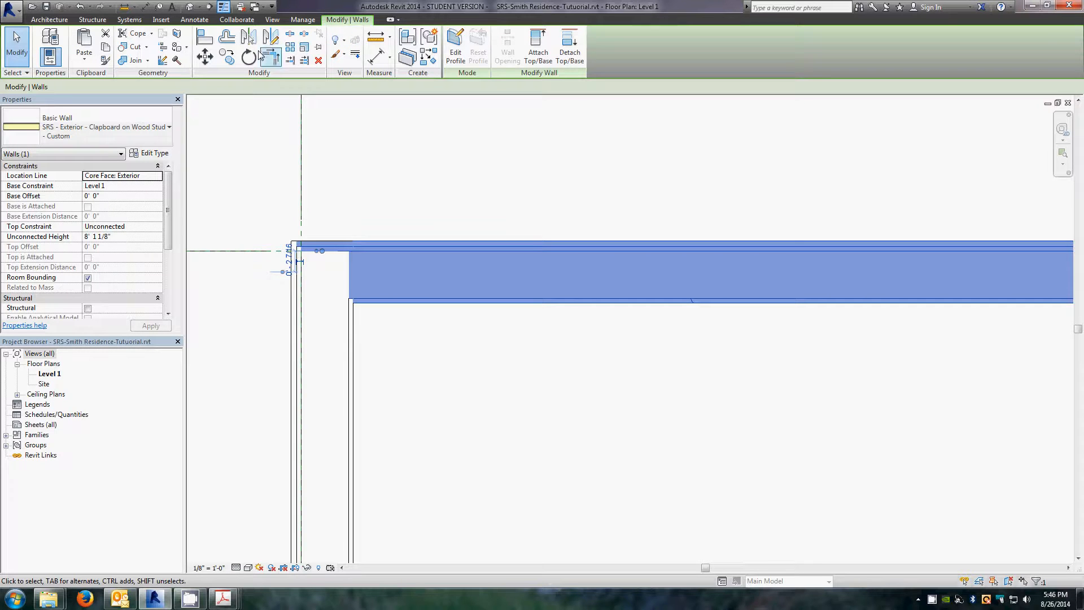
pyautogui.click(162, 60)
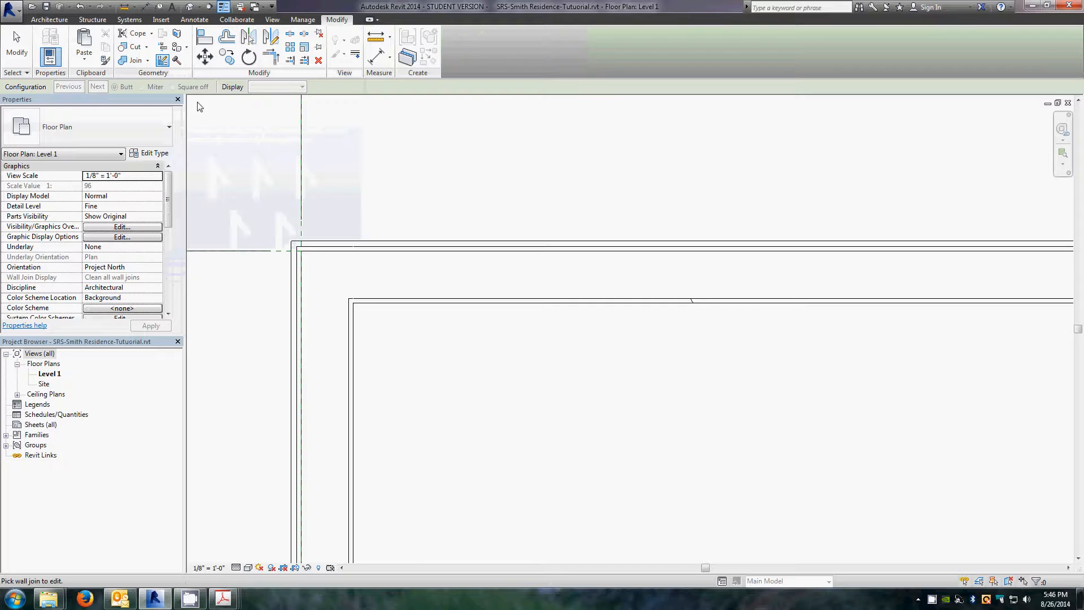
pyautogui.click(326, 278)
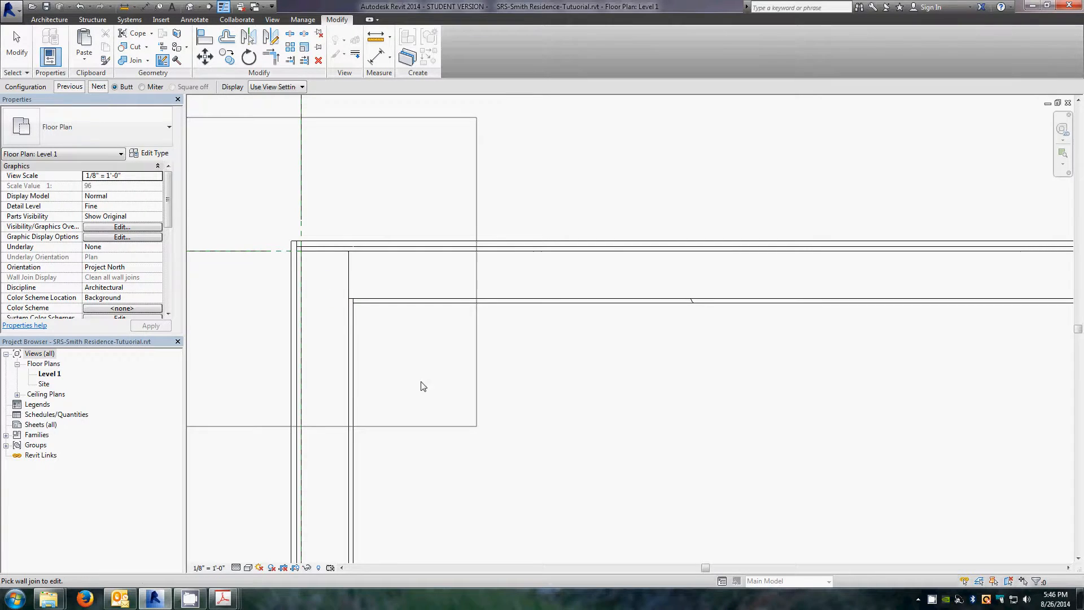
pyautogui.click(141, 87)
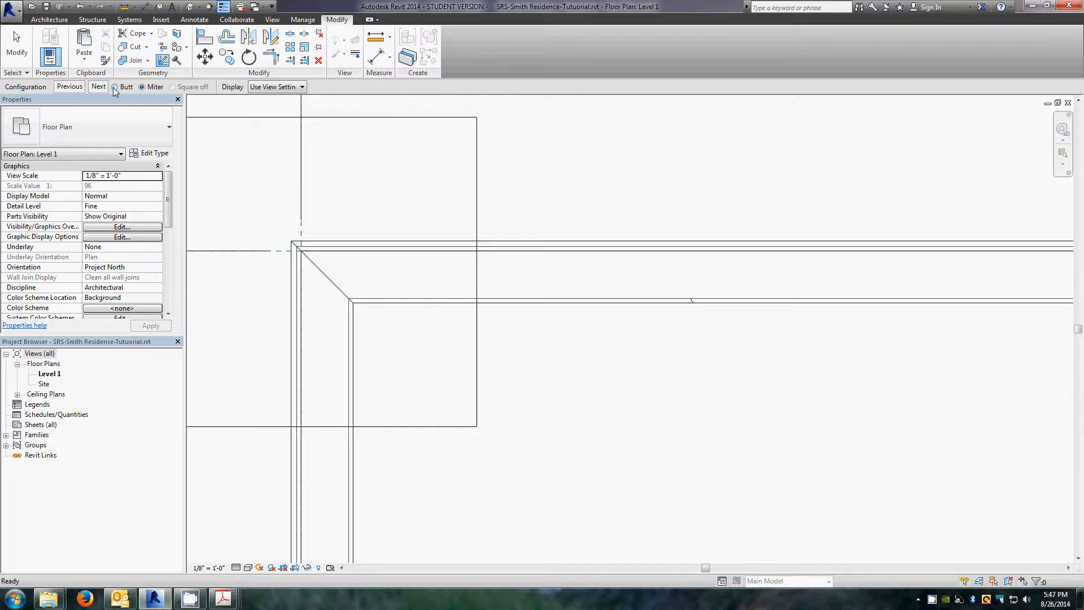
pyautogui.click(115, 88)
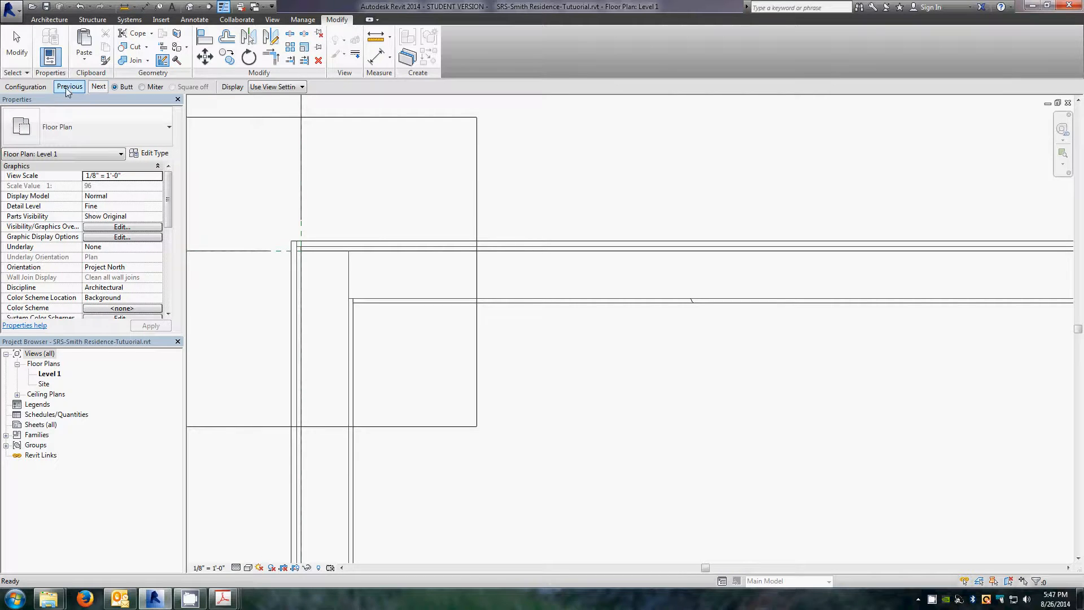
pyautogui.click(100, 89)
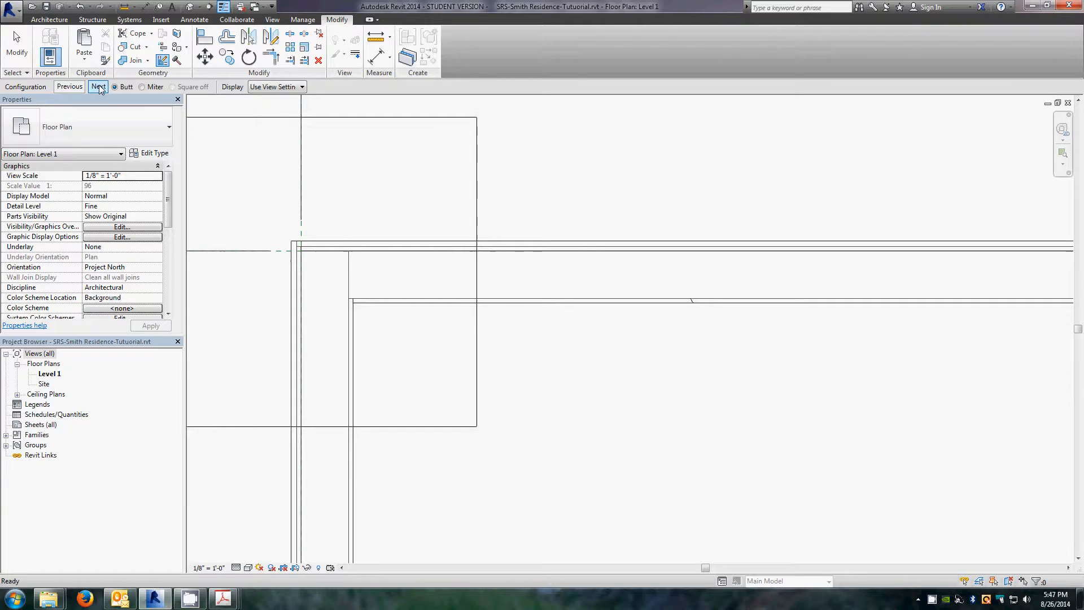
pyautogui.click(100, 89)
pyautogui.click(100, 89)
pyautogui.click(99, 89)
pyautogui.click(100, 89)
pyautogui.click(100, 89)
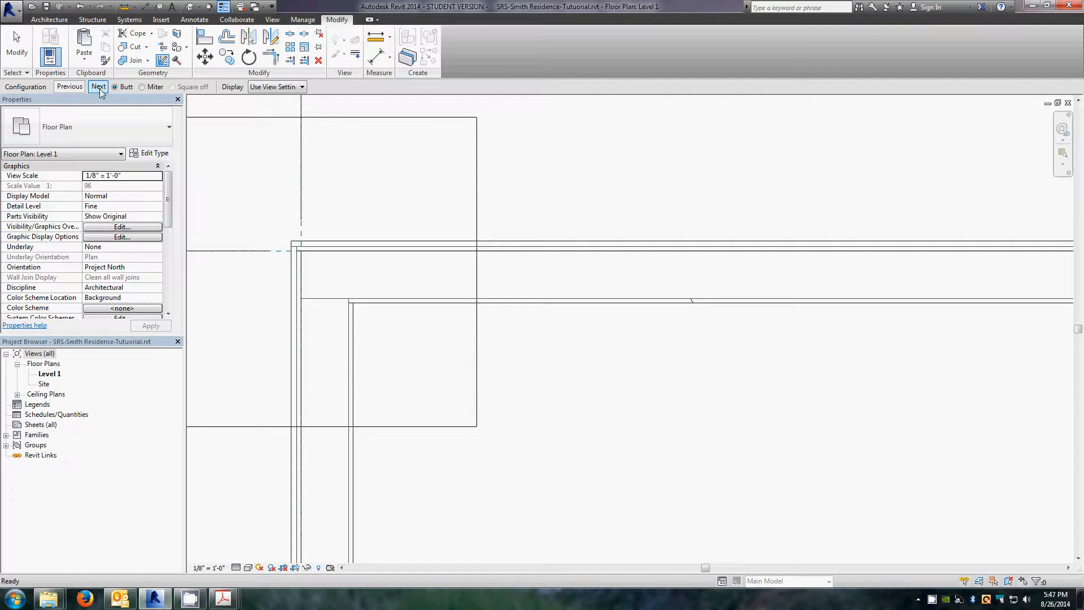
pyautogui.click(534, 365)
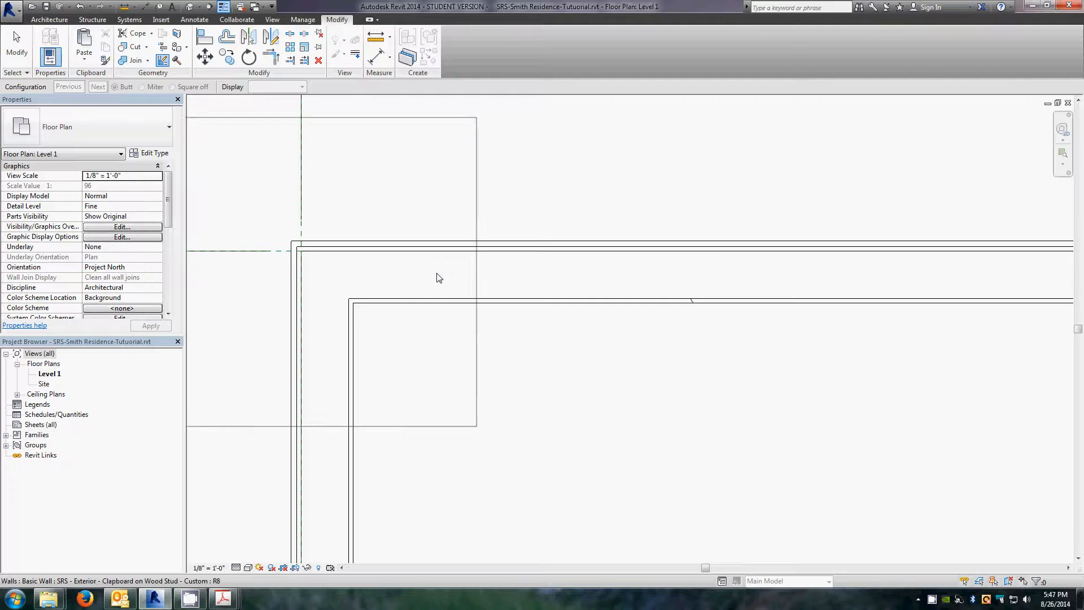
# Step: Set the join where the south wall meets the bay's first angled wall to Miter, after trying Square off
pyautogui.scroll(-3, 437, 278)
pyautogui.scroll(-2, 291, 216)
pyautogui.scroll(-2, 394, 214)
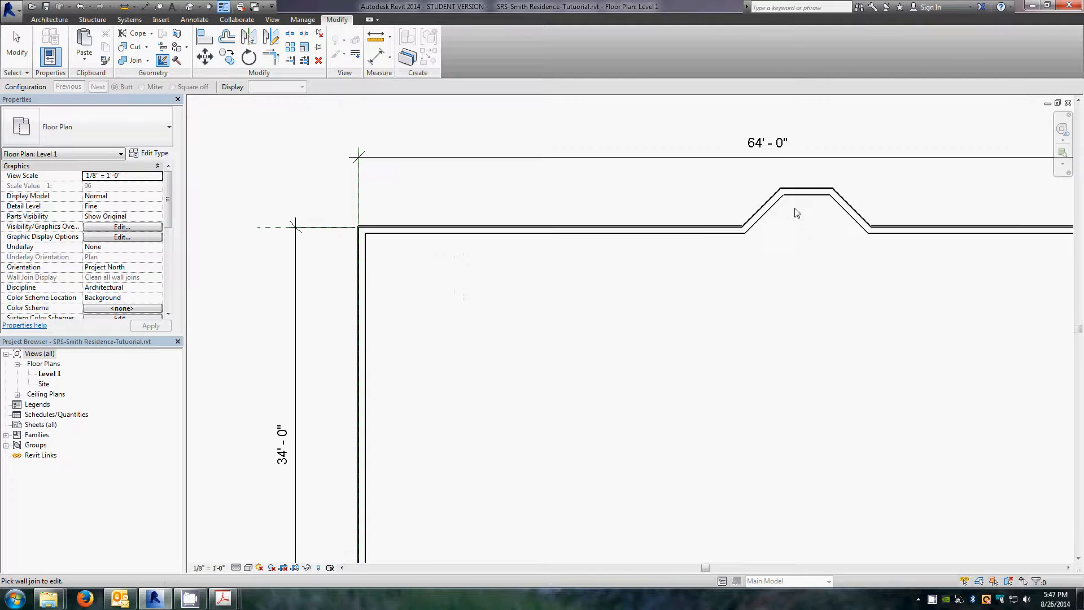
pyautogui.scroll(2, 796, 212)
pyautogui.scroll(2, 989, 159)
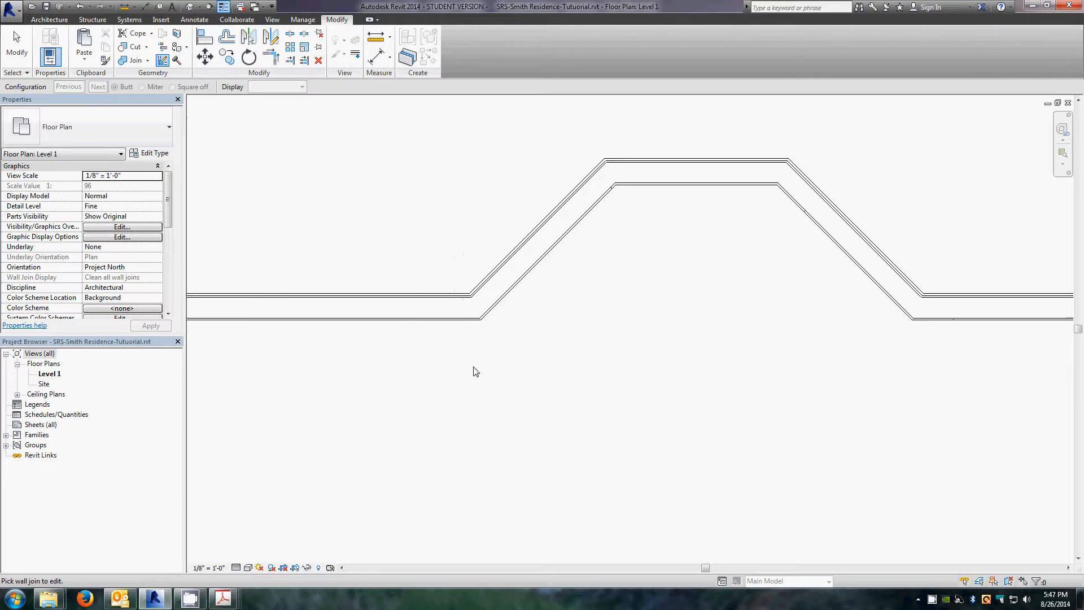
pyautogui.click(478, 323)
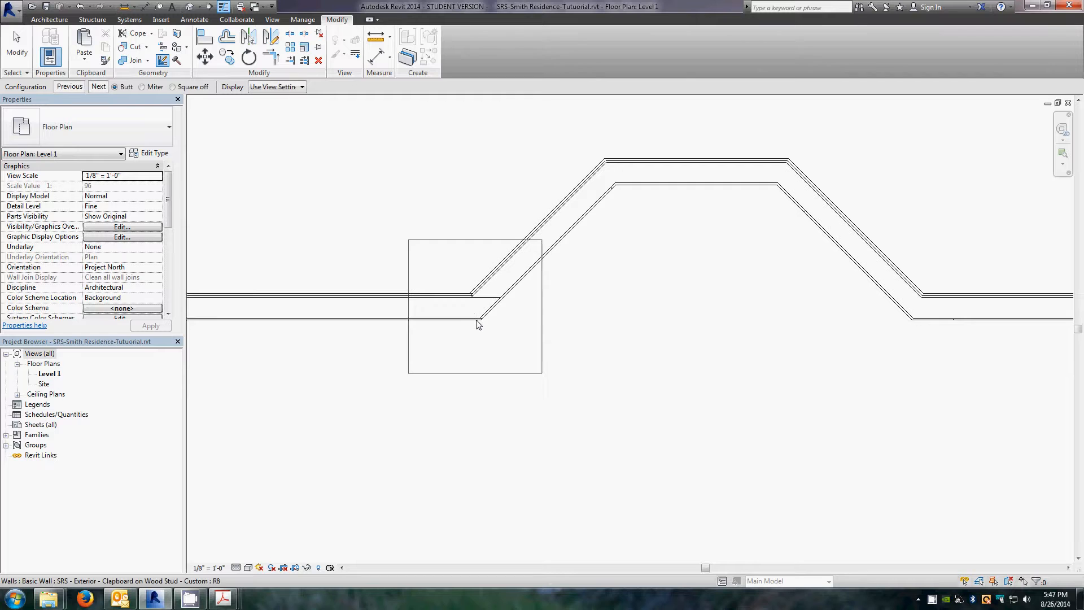
pyautogui.click(141, 87)
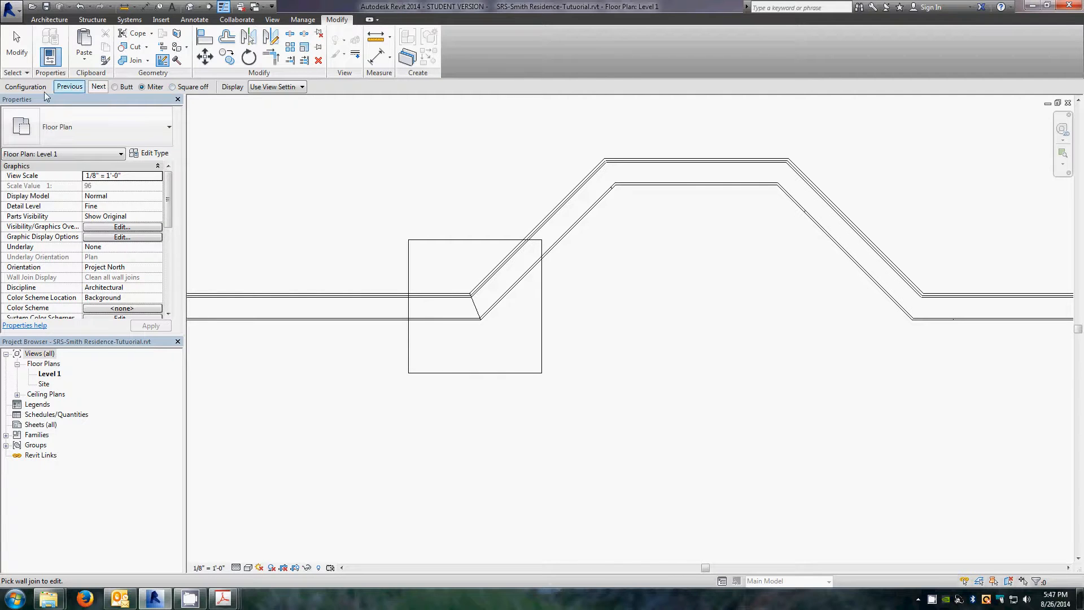
pyautogui.click(172, 87)
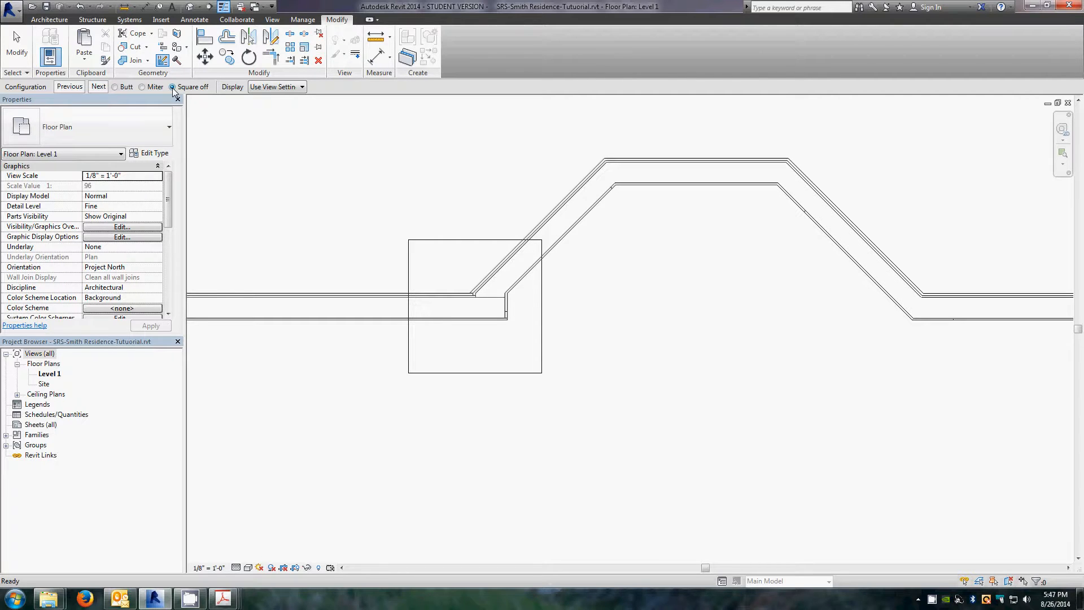
pyautogui.click(98, 88)
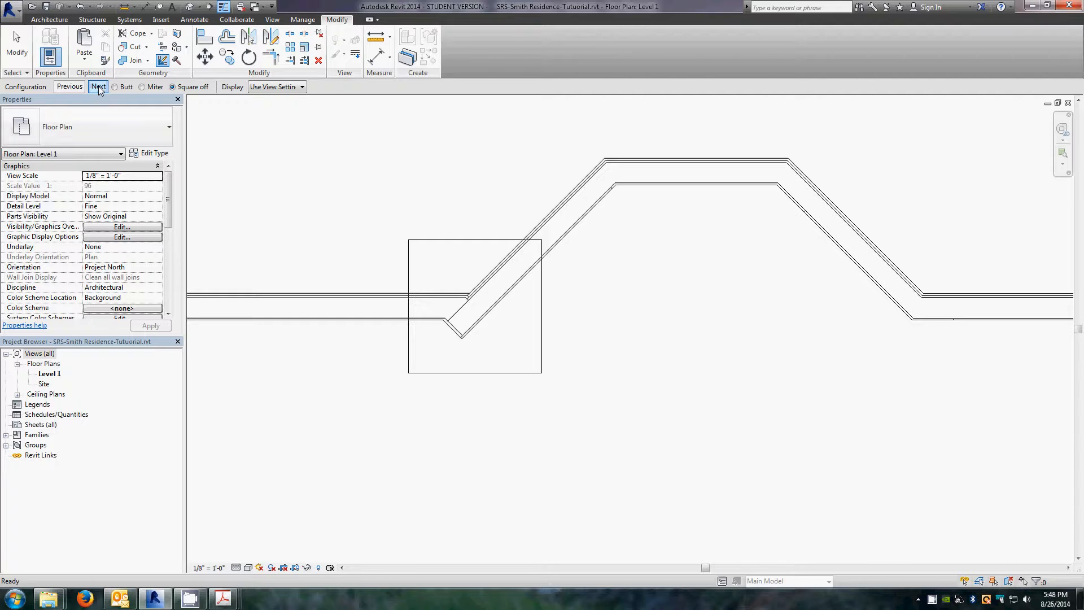
pyautogui.click(99, 87)
pyautogui.click(98, 88)
pyautogui.click(142, 87)
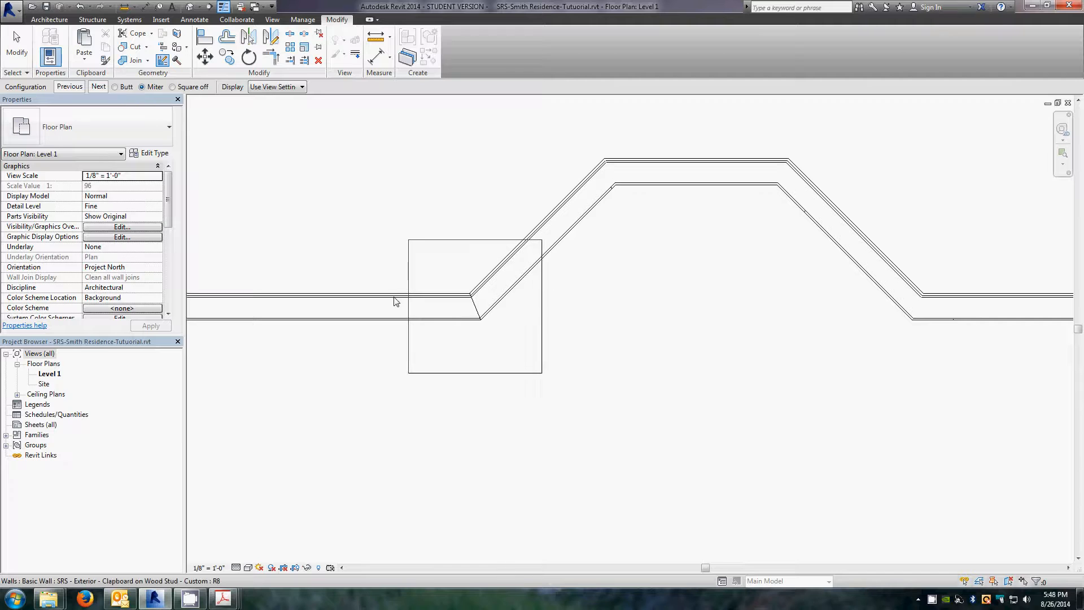
# Step: Set the joins at the bay's other three corners to Miter
pyautogui.click(621, 186)
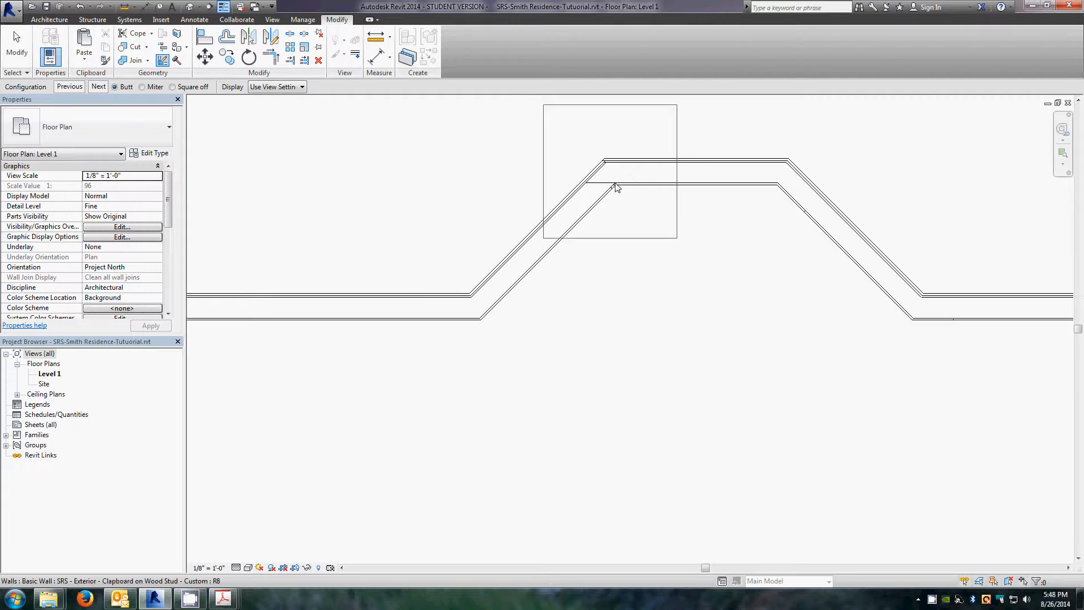
pyautogui.click(141, 87)
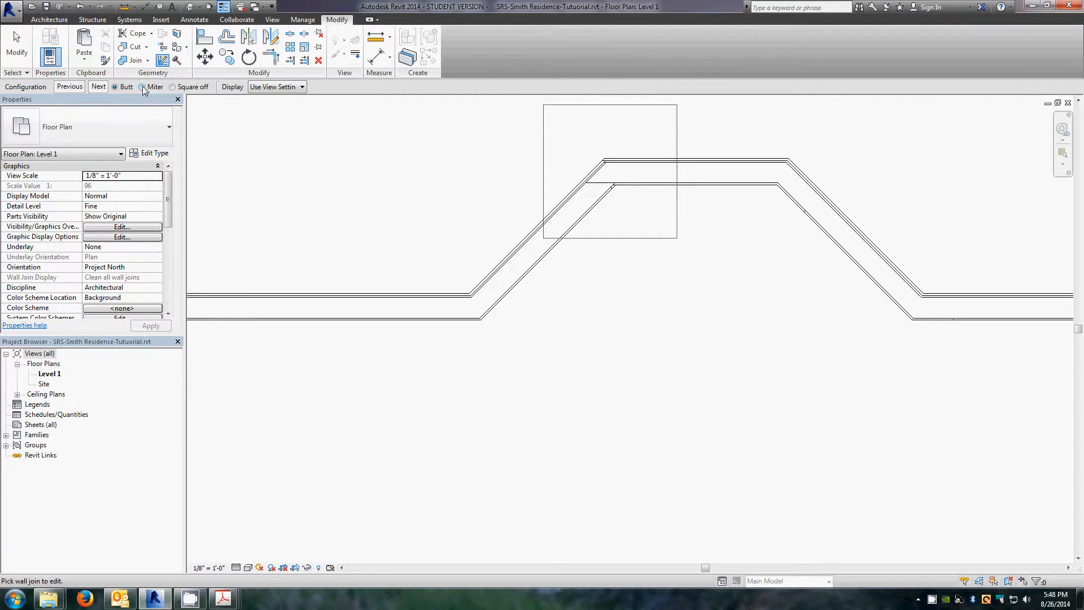
pyautogui.click(777, 192)
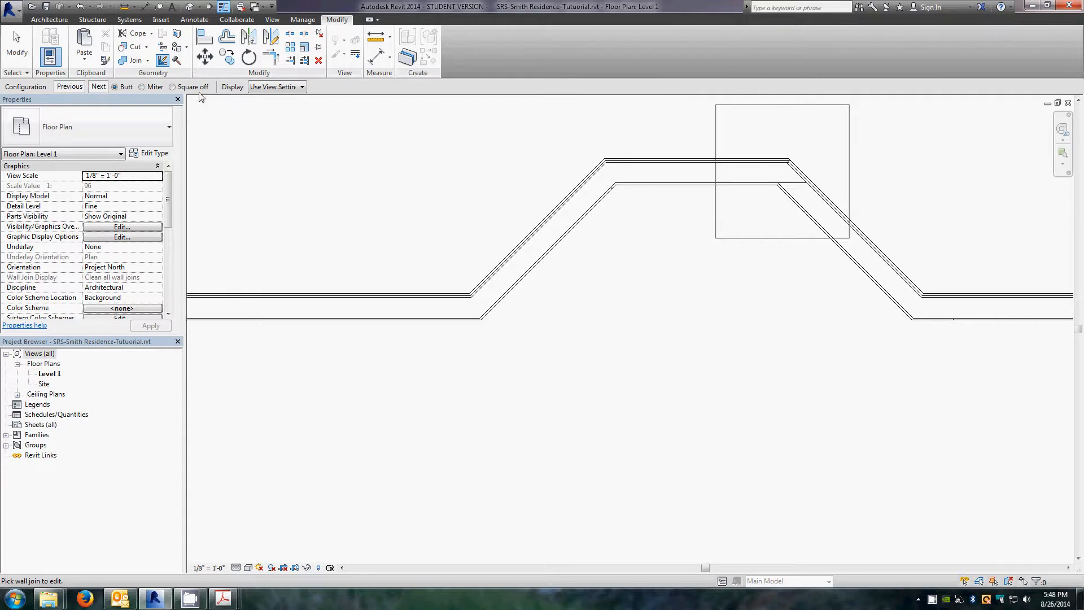
pyautogui.click(142, 89)
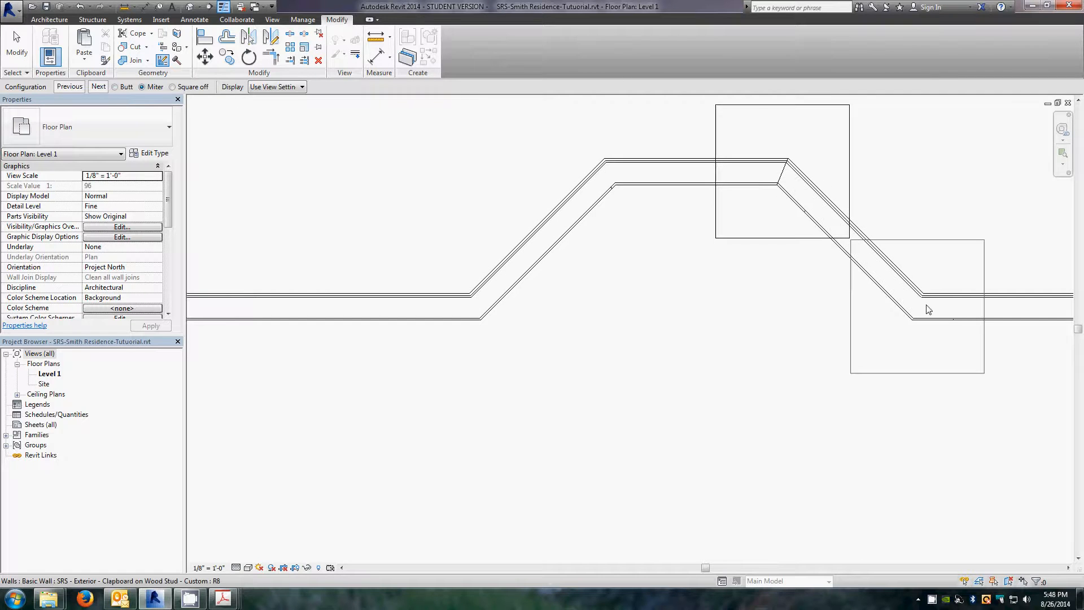
pyautogui.click(912, 307)
pyautogui.click(143, 87)
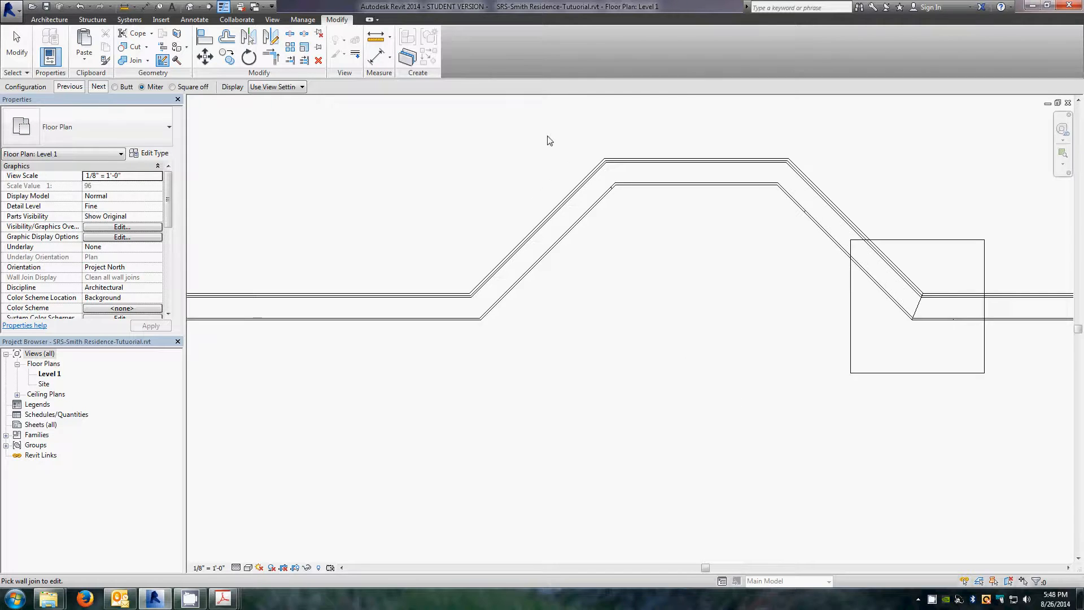
pyautogui.scroll(-4, 551, 170)
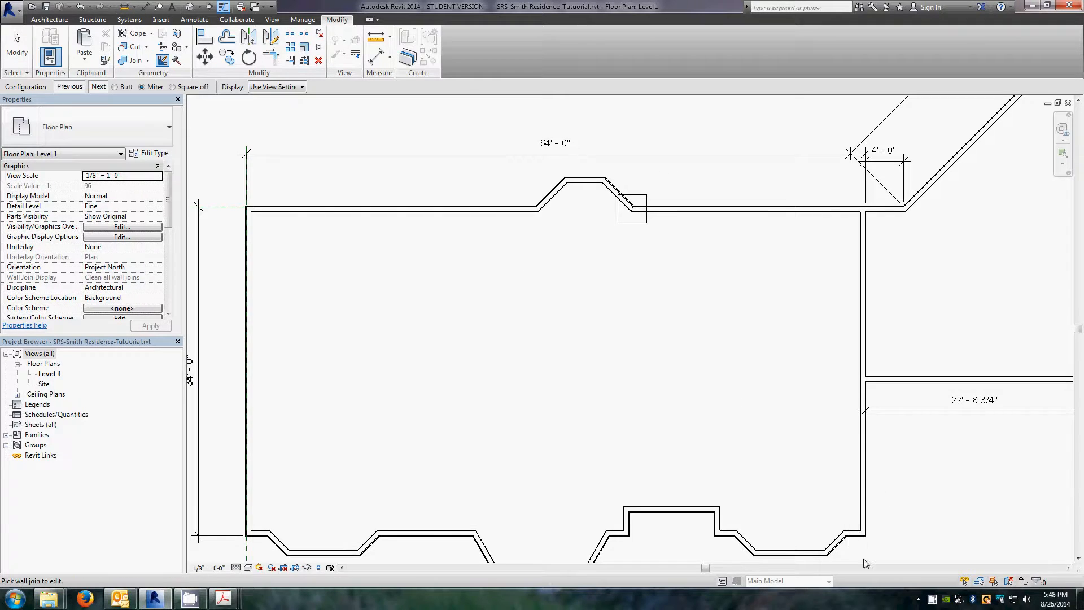
pyautogui.scroll(-1, 709, 418)
pyautogui.scroll(1, 484, 467)
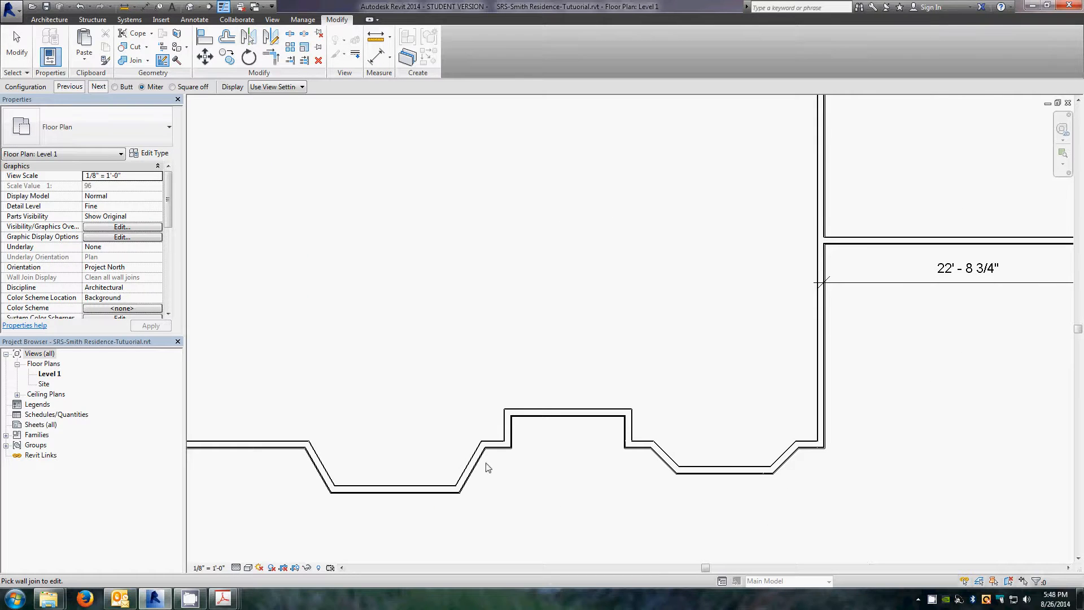
pyautogui.scroll(-2, 488, 459)
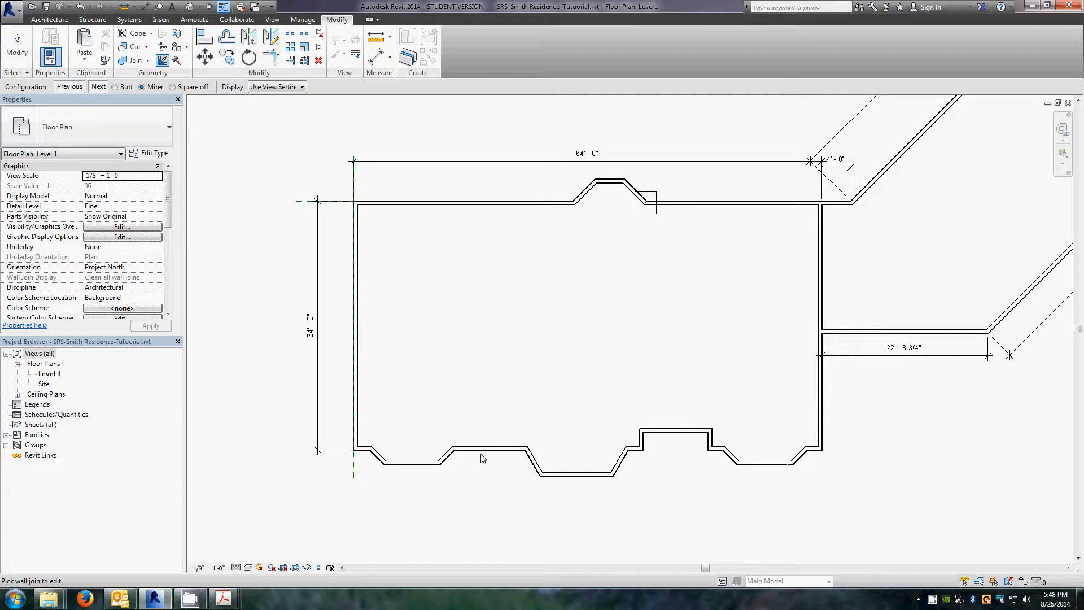
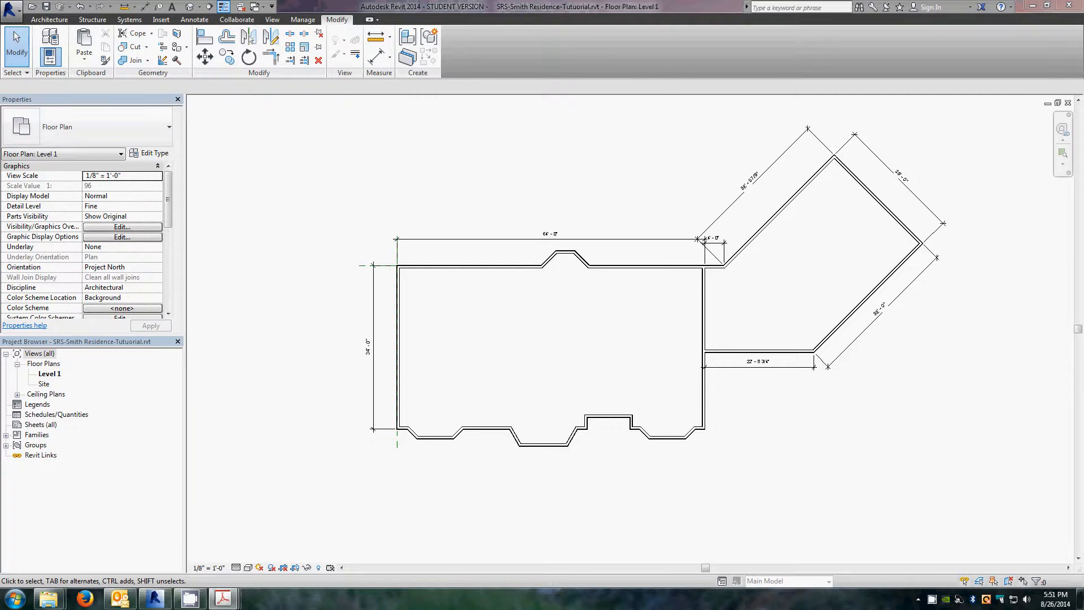
# Step: Review the window schedule and the south wall bay windows on the Level 1 floor plan PDF
pyautogui.moveTo(0, 38); pyautogui.dragTo(429, 38)
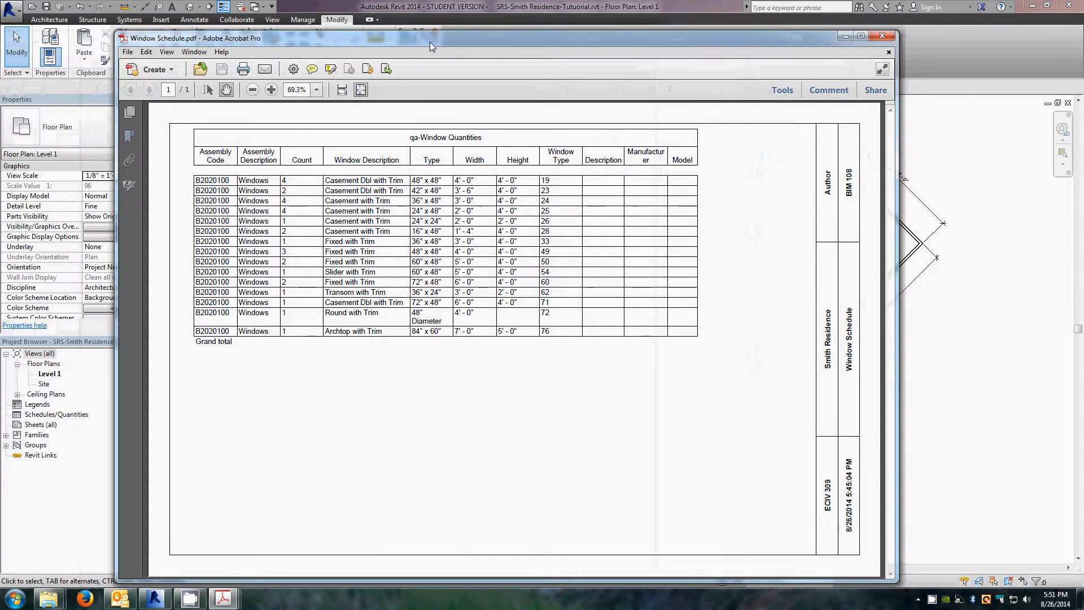
pyautogui.moveTo(430, 46); pyautogui.dragTo(430, 51)
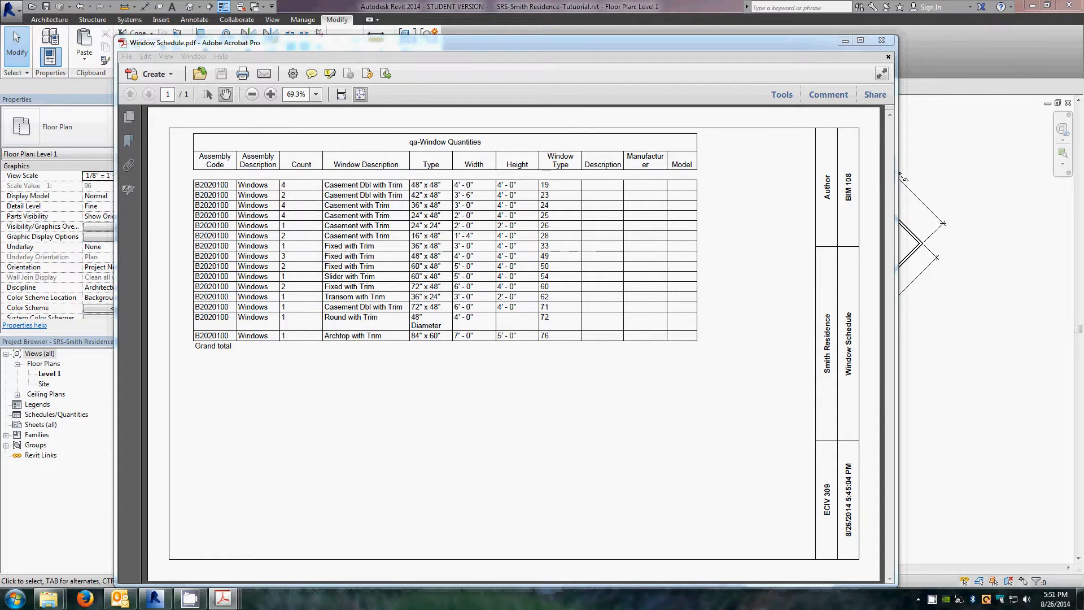
pyautogui.moveTo(0, 39); pyautogui.dragTo(585, 26)
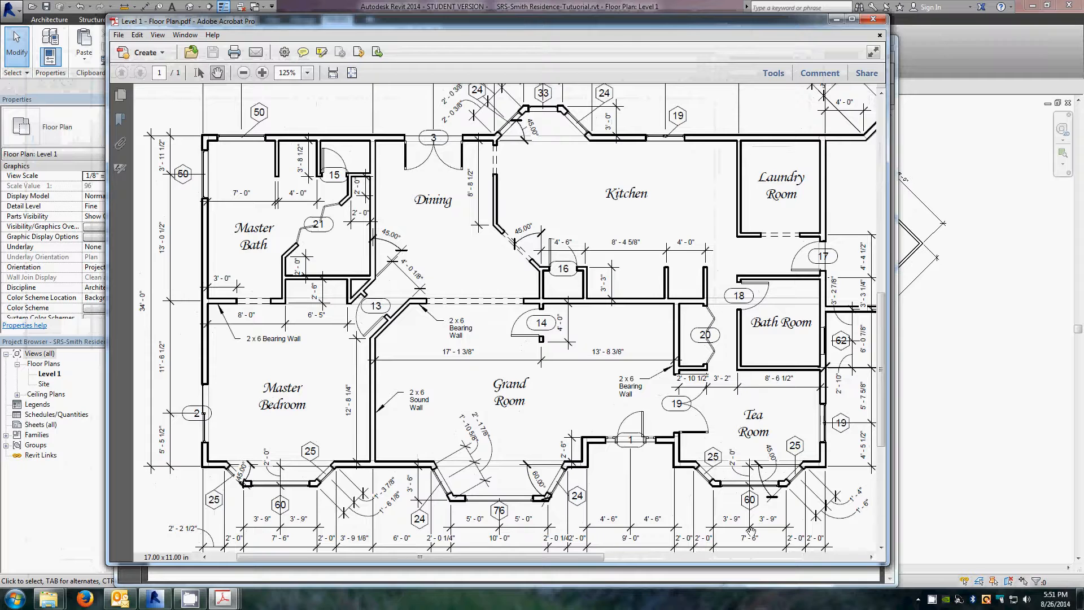
pyautogui.scroll(-3, 840, 486)
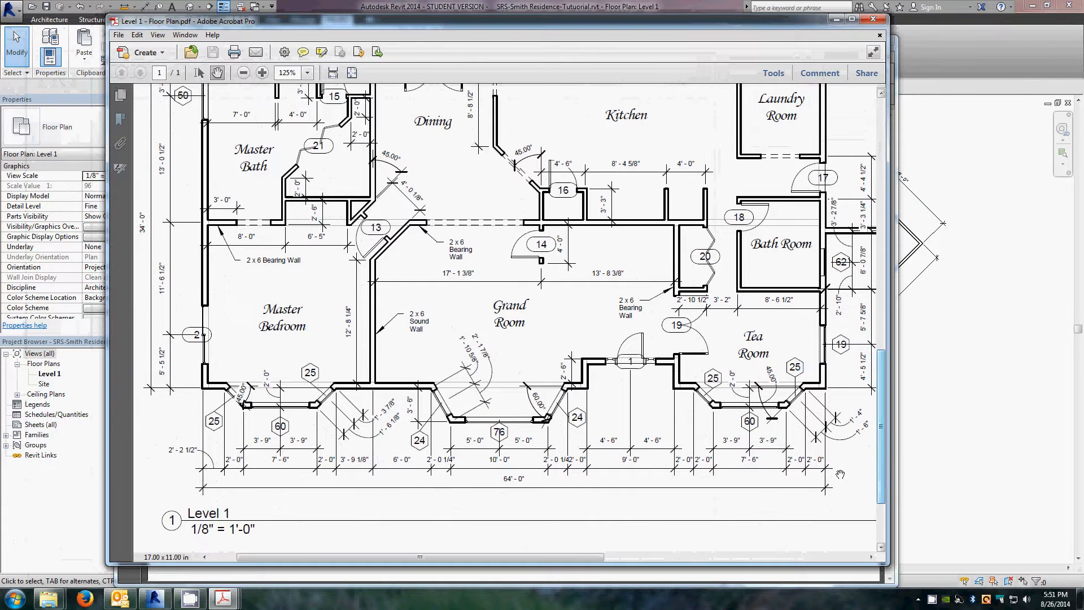
pyautogui.scroll(1, 840, 474)
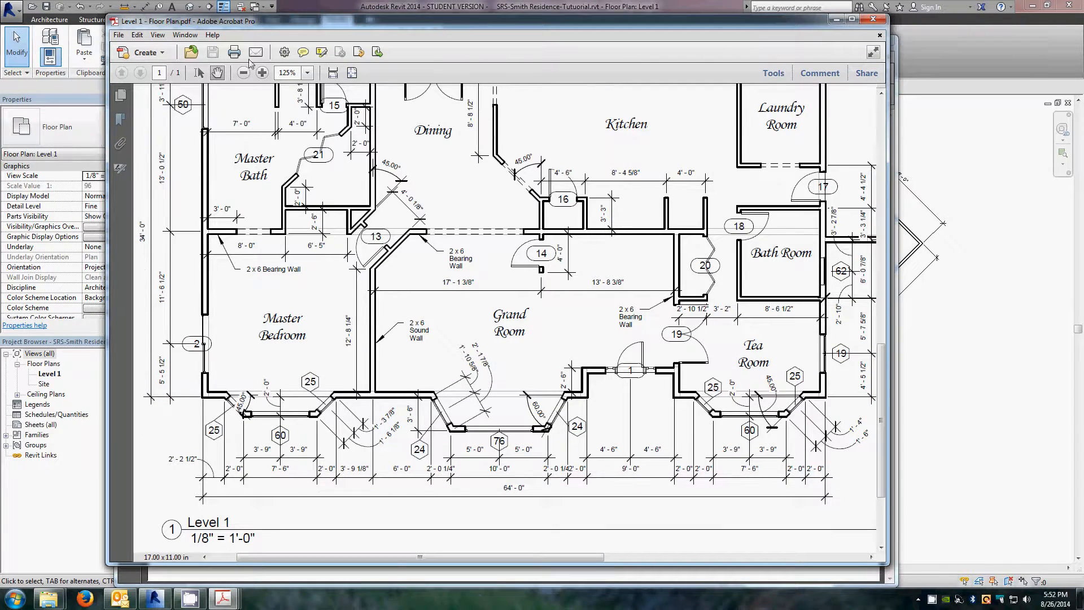
pyautogui.click(262, 73)
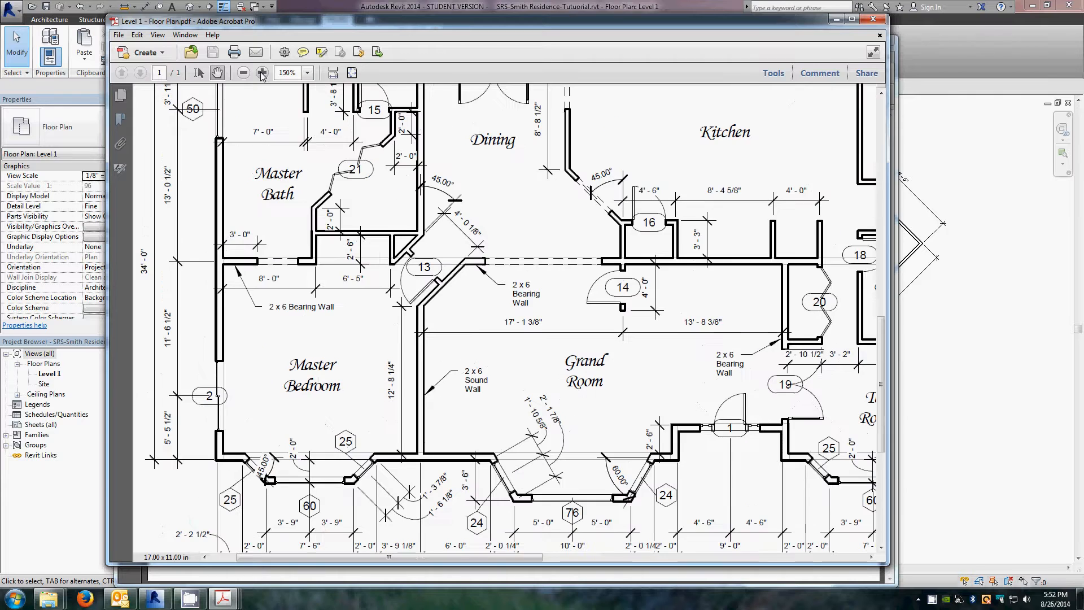
pyautogui.moveTo(733, 473); pyautogui.dragTo(385, 354)
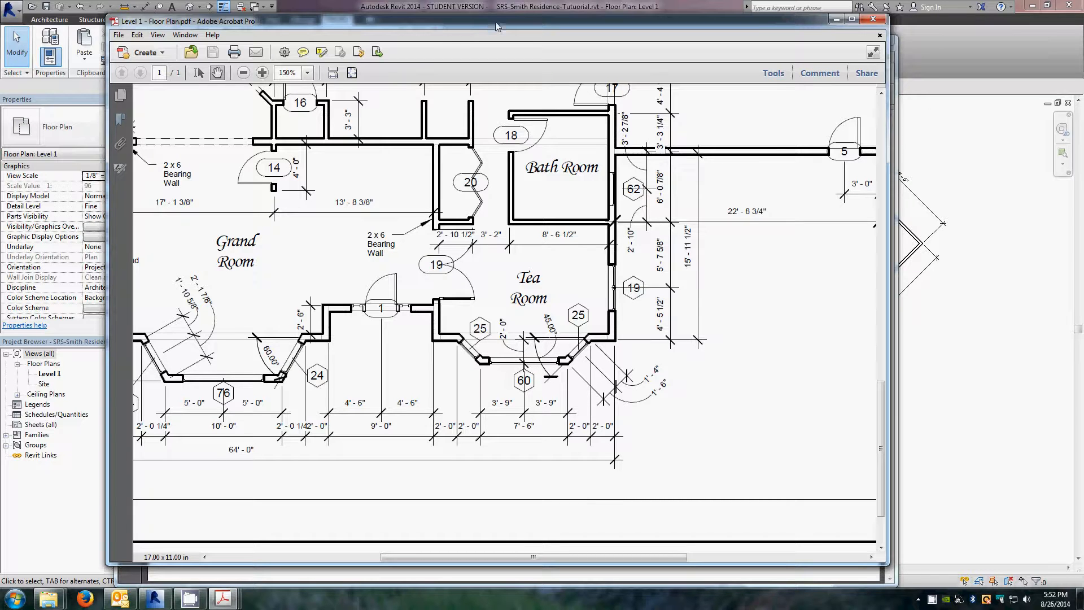
pyautogui.moveTo(493, 22); pyautogui.dragTo(0, 53)
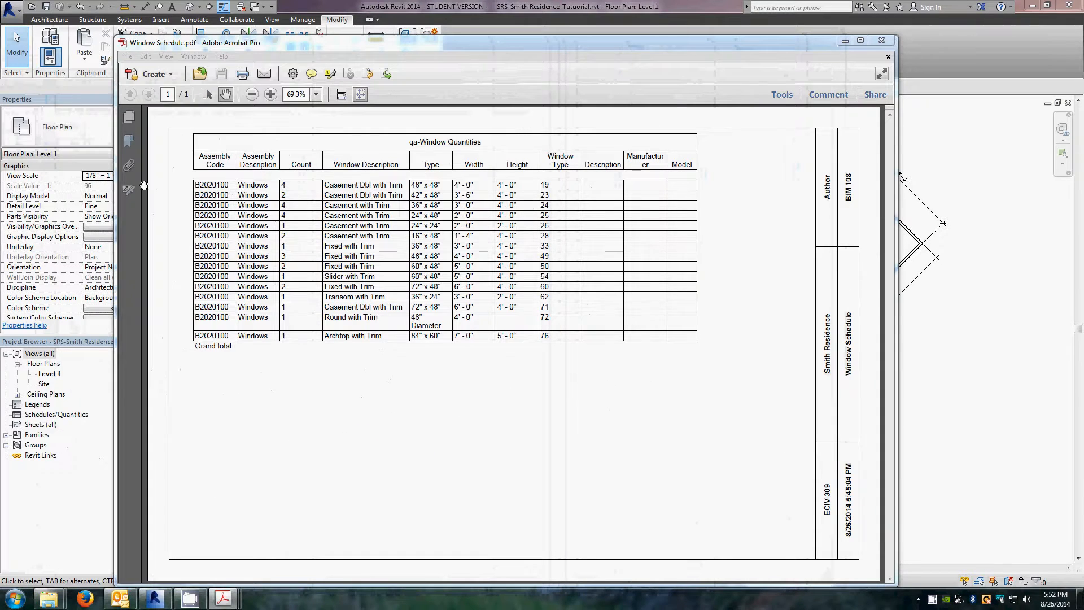
pyautogui.click(557, 189)
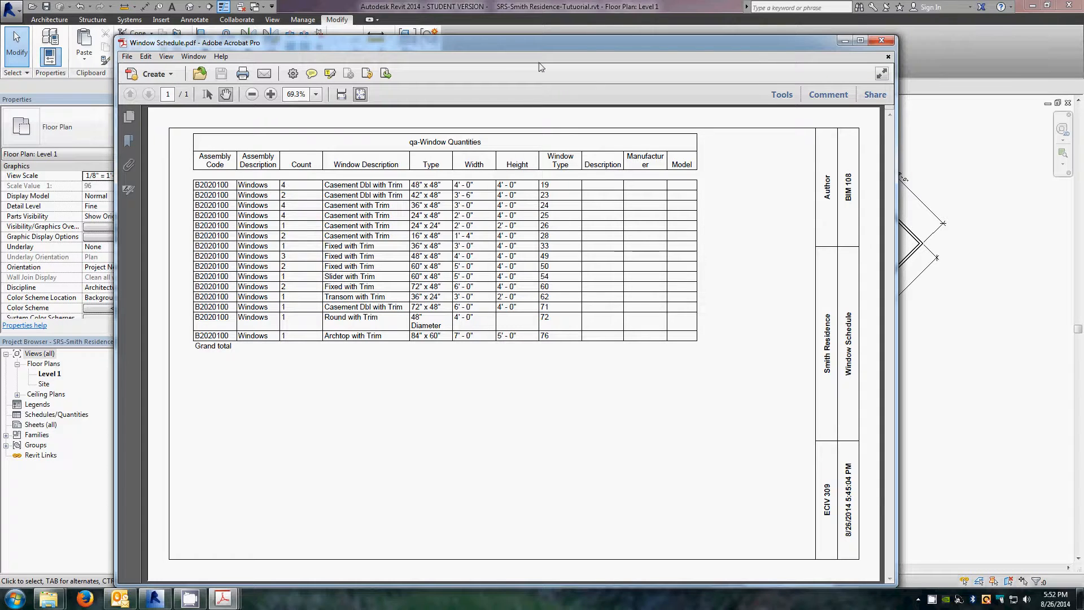
pyautogui.moveTo(540, 44); pyautogui.dragTo(0, 79)
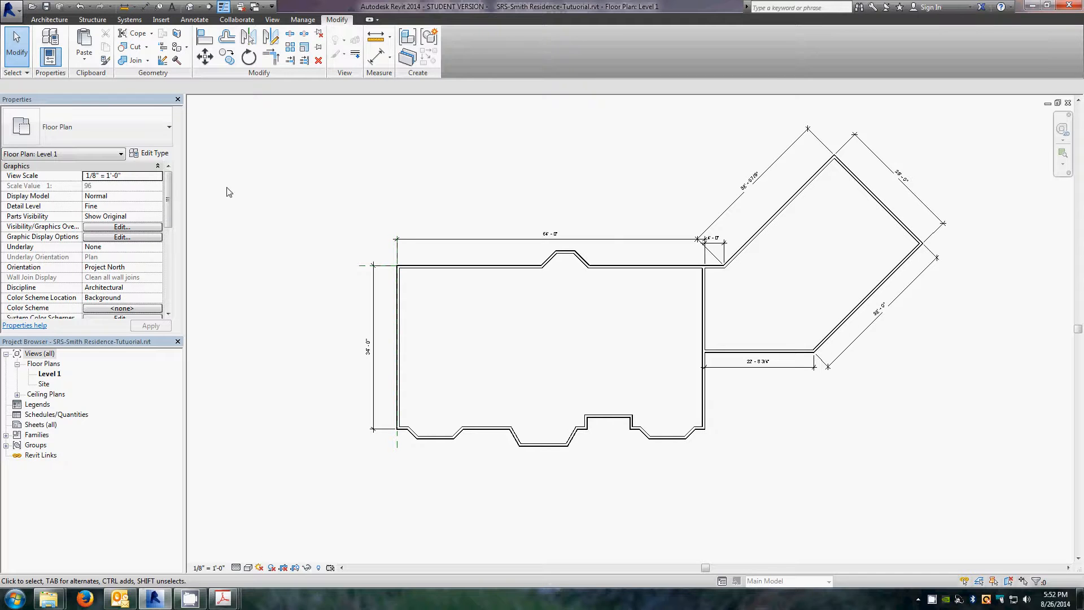
# Step: Start the Window tool and load the Casement with Trim family from the US Imperial Windows library
pyautogui.click(48, 20)
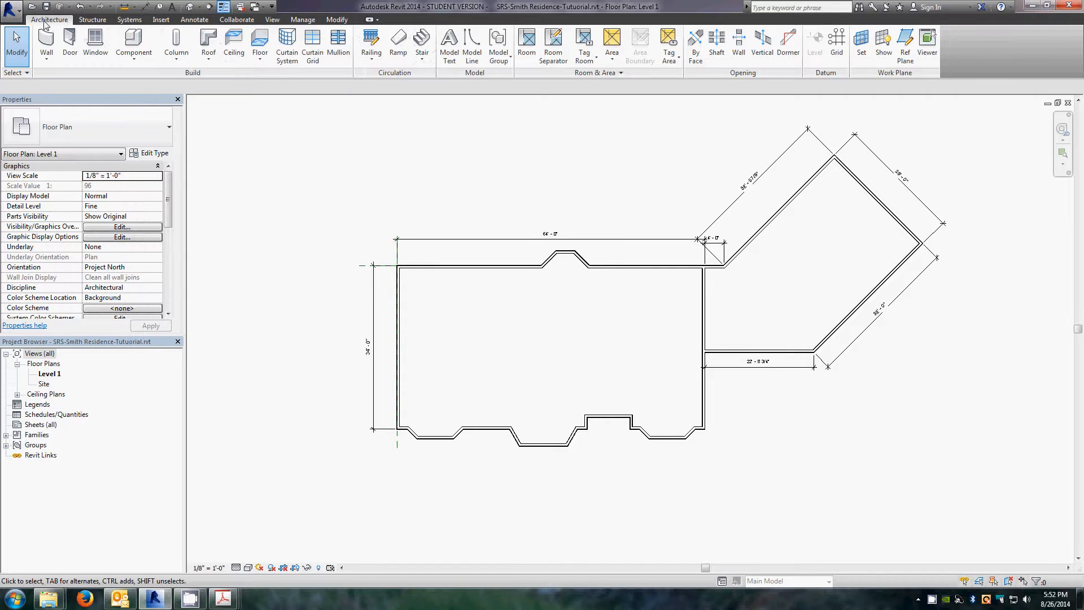
pyautogui.click(95, 43)
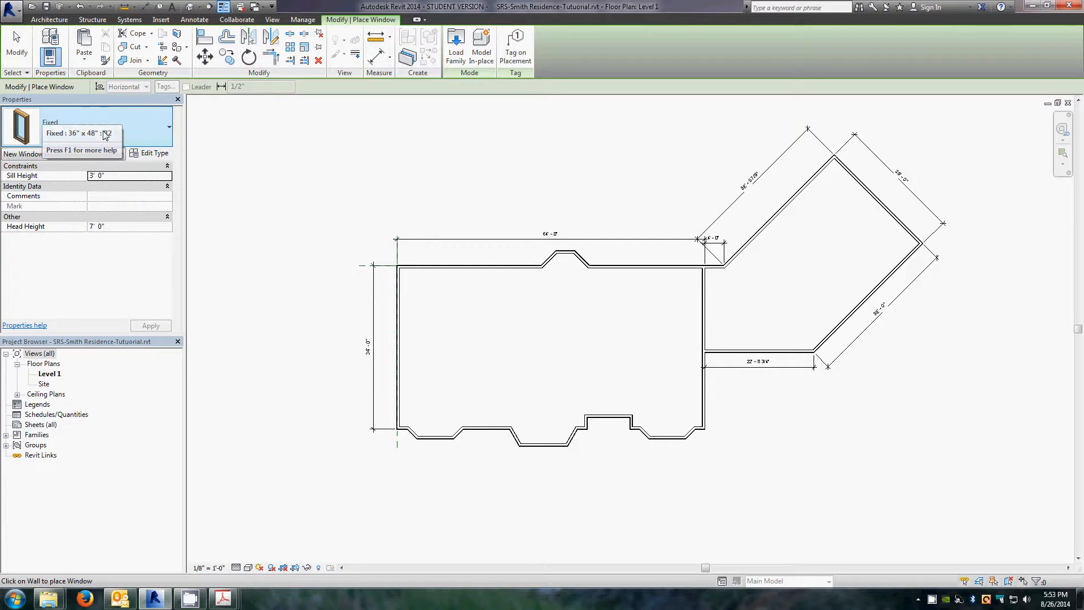
pyautogui.click(167, 129)
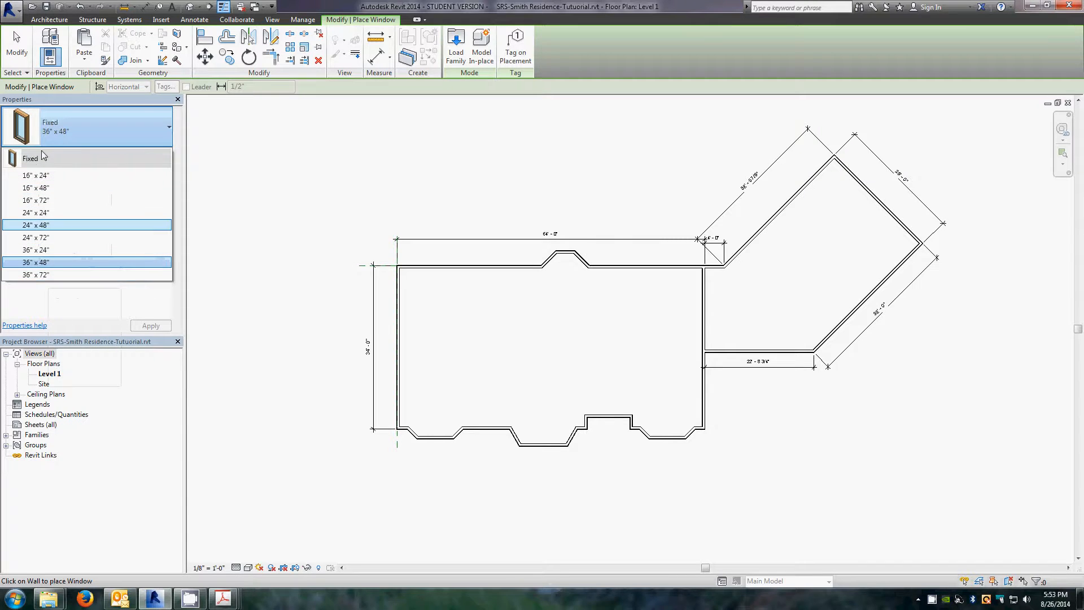
pyautogui.click(158, 128)
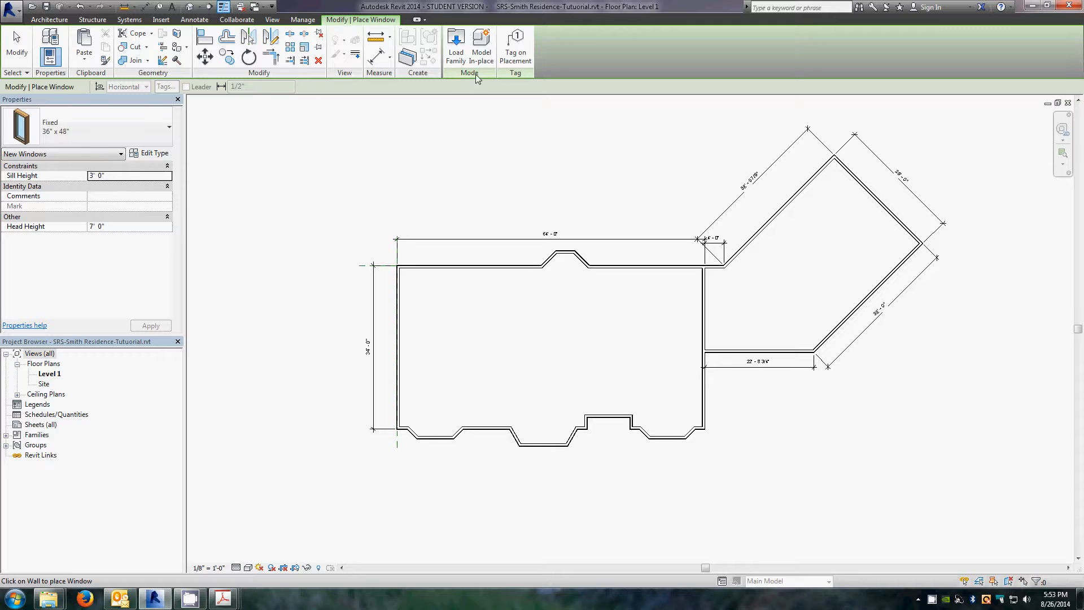
pyautogui.click(457, 50)
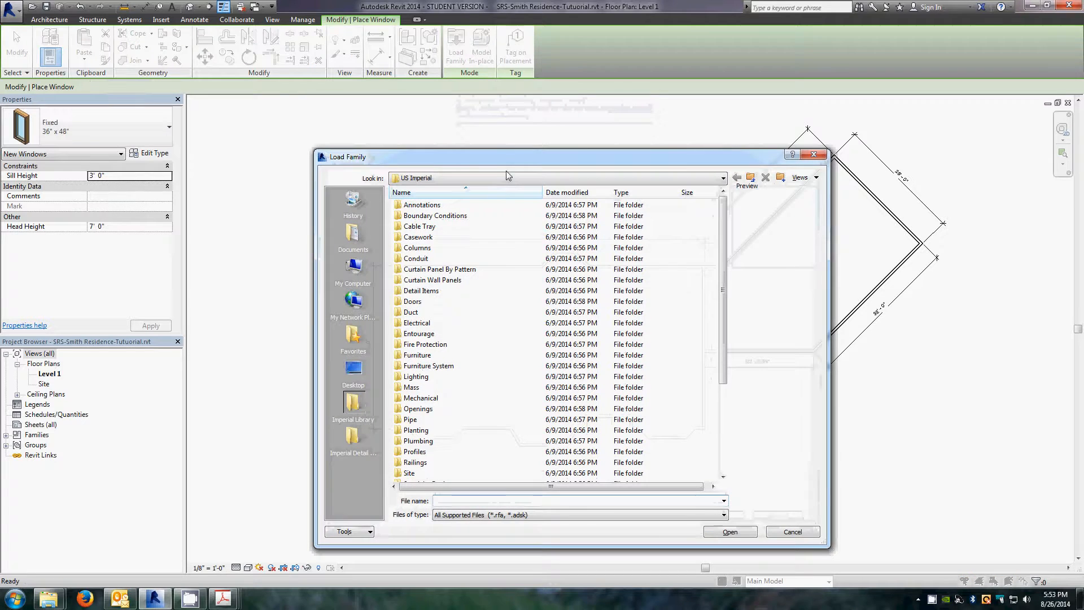
pyautogui.moveTo(479, 155); pyautogui.dragTo(471, 122)
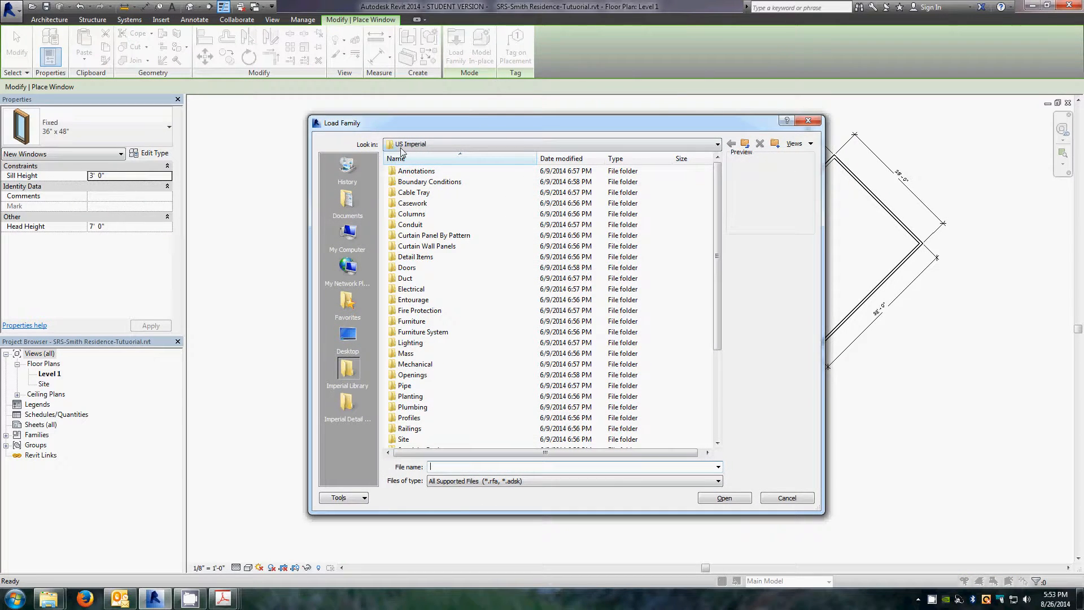
pyautogui.click(718, 144)
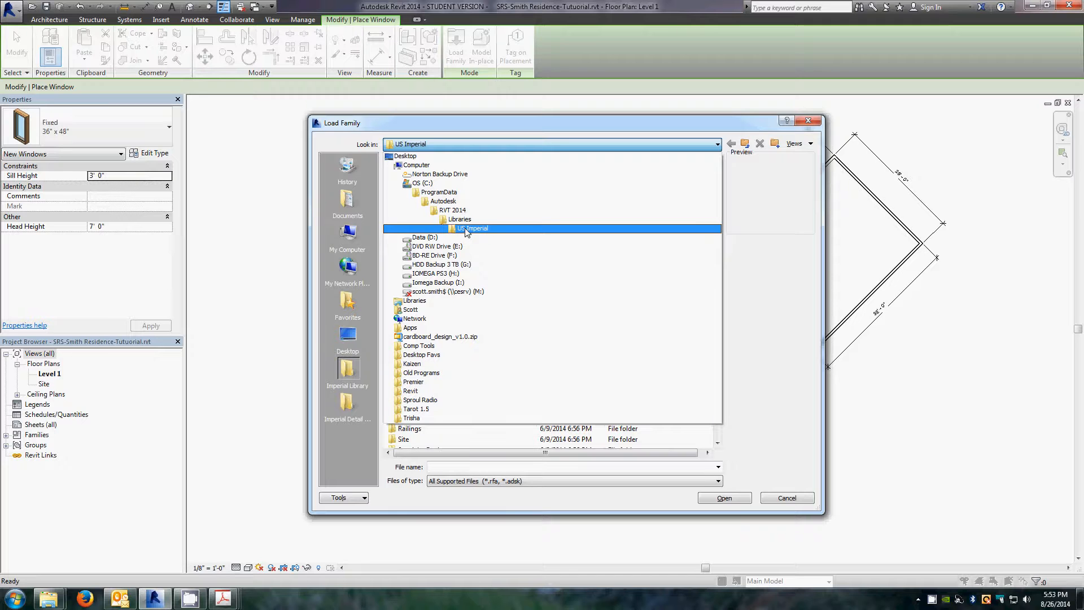
pyautogui.click(716, 147)
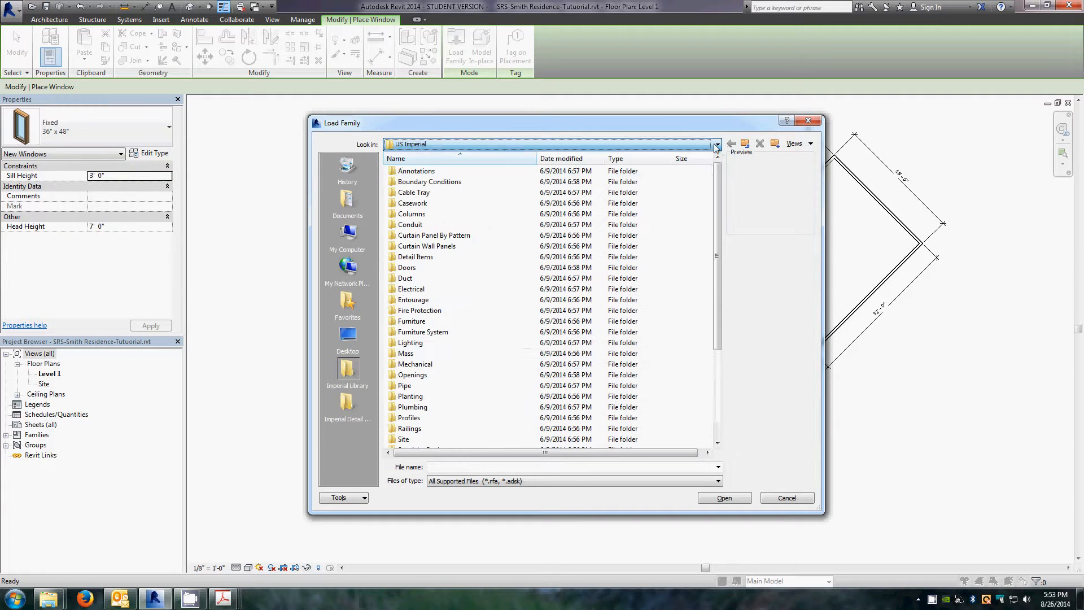
pyautogui.moveTo(720, 276); pyautogui.dragTo(720, 366)
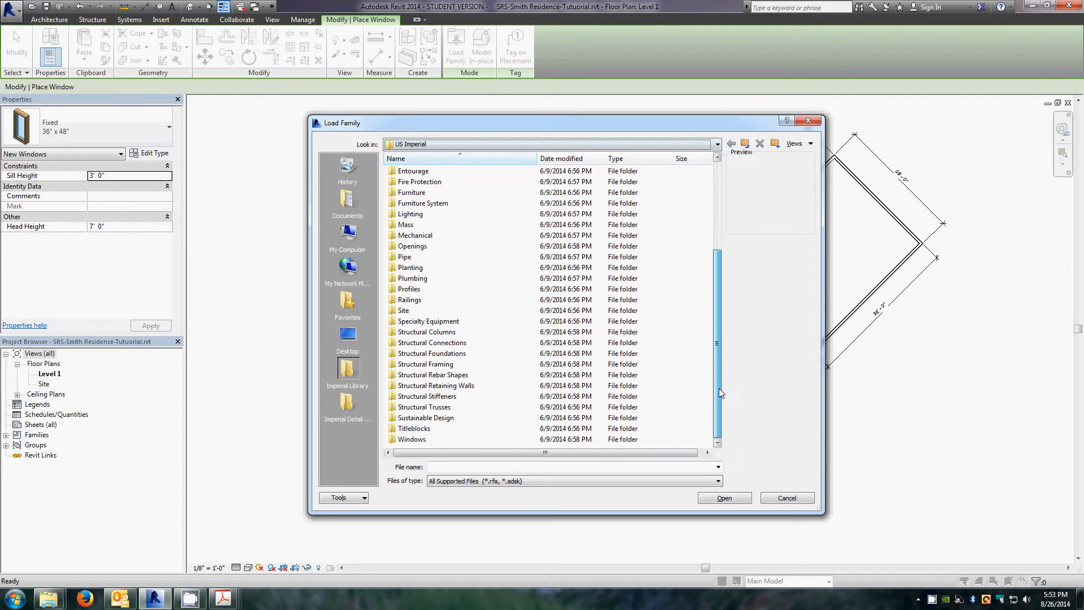
pyautogui.doubleClick(416, 440)
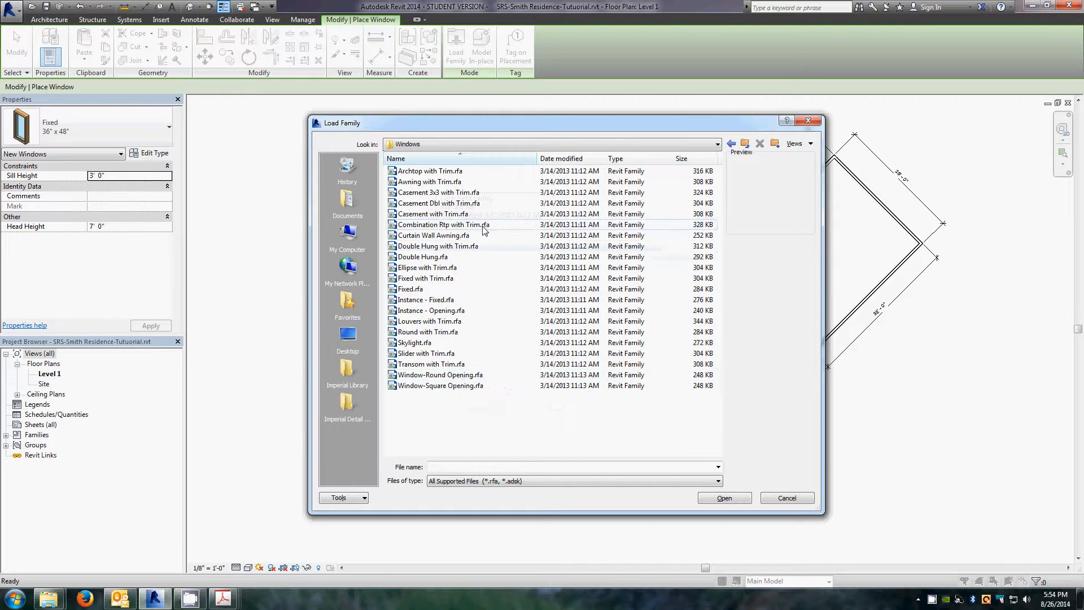
pyautogui.click(425, 215)
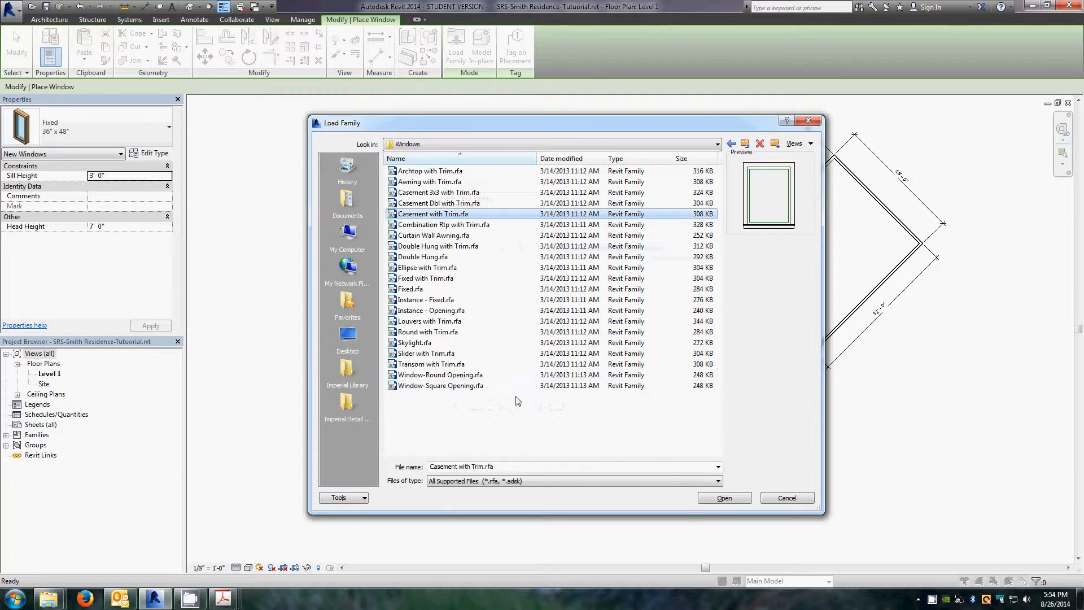
pyautogui.click(728, 498)
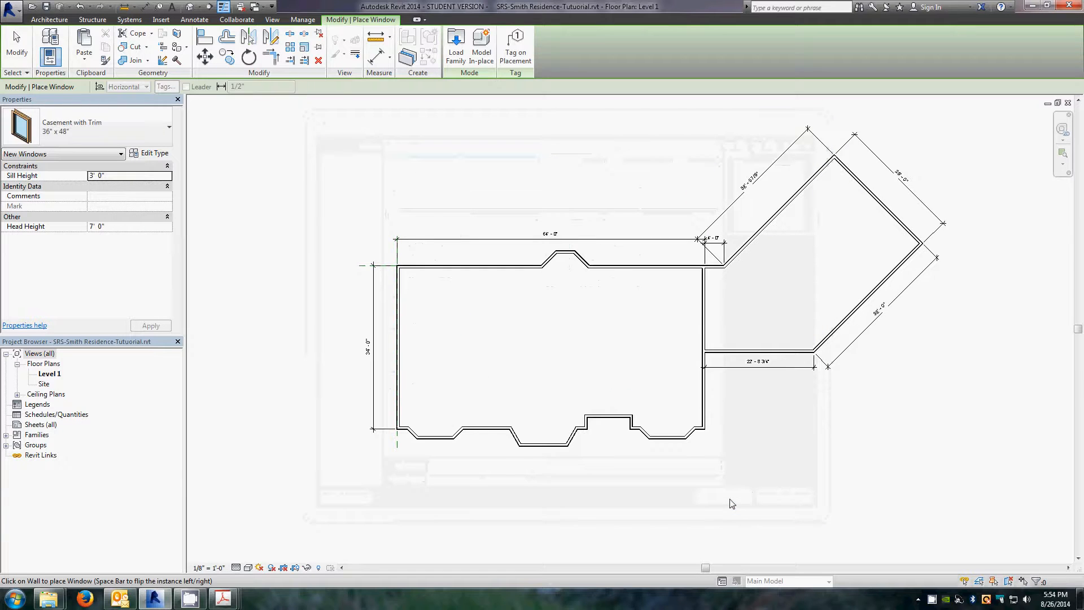
# Step: Choose the Casement with Trim 24" x 48" window type
pyautogui.click(163, 133)
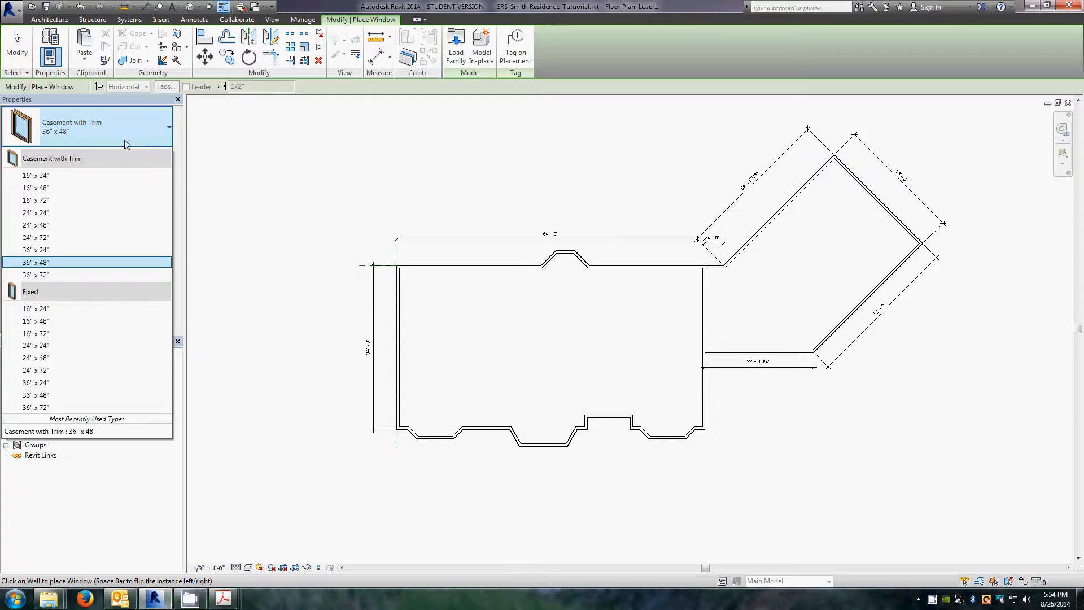
pyautogui.moveTo(29, 229)
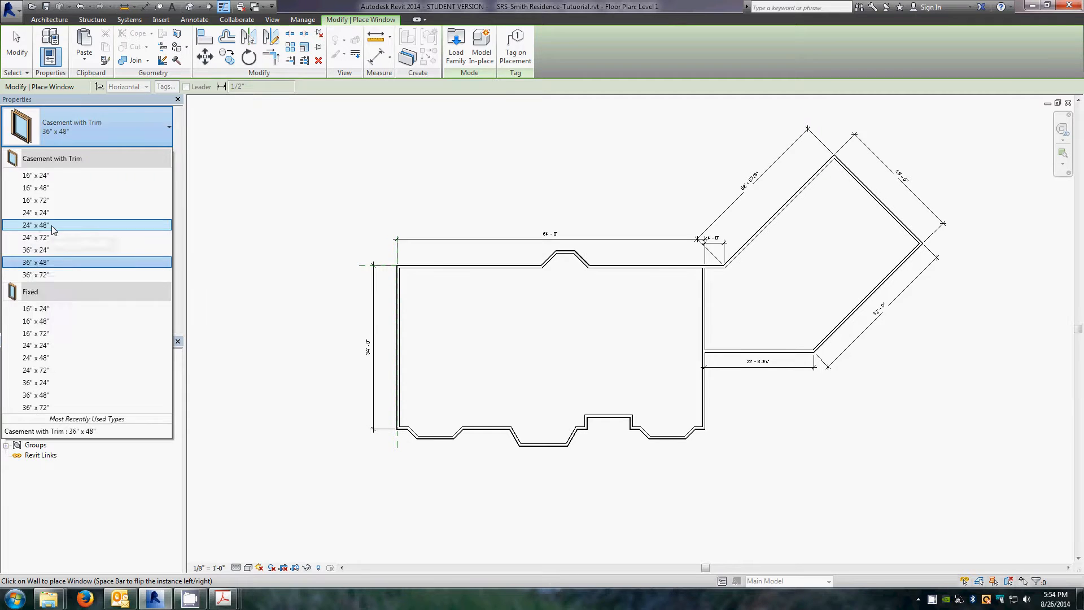
pyautogui.click(52, 226)
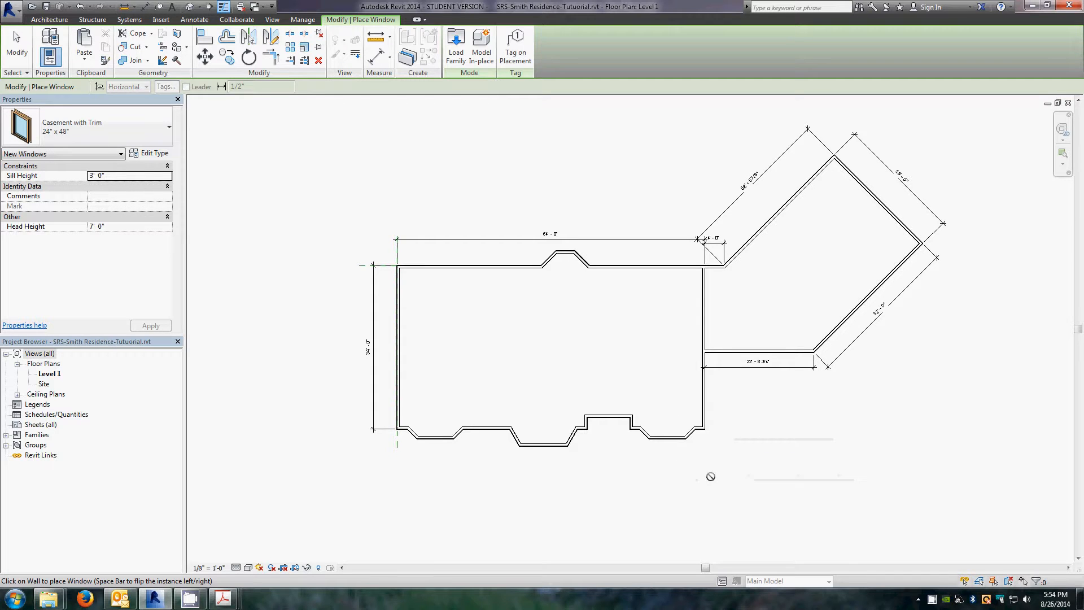
# Step: Place 24" x 48" casement windows on both angled walls of the bay, flipping the first window's facing
pyautogui.scroll(5, 706, 449)
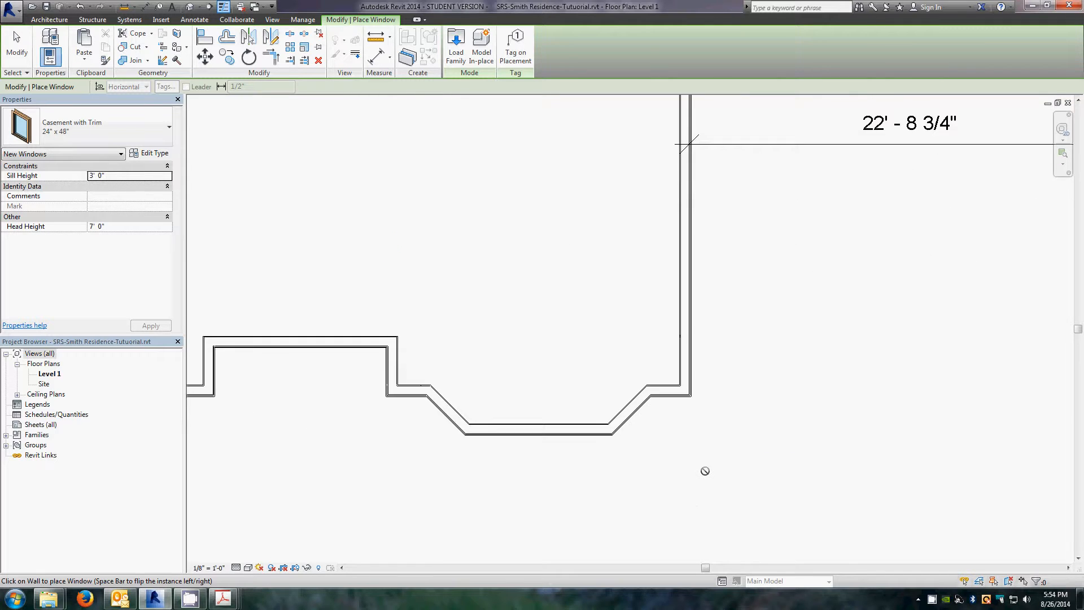
pyautogui.scroll(3, 705, 471)
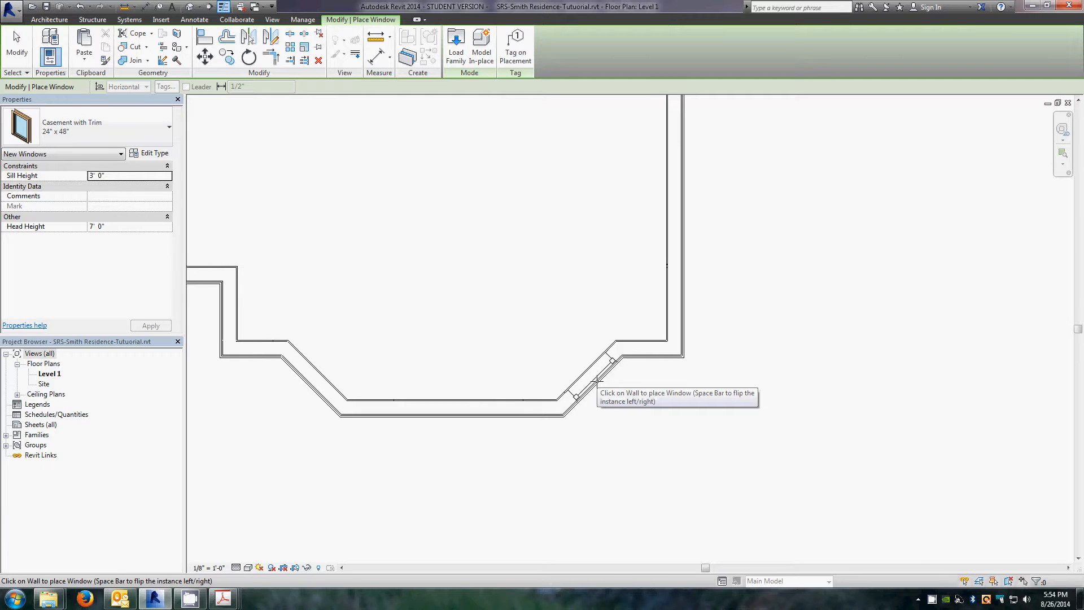
pyautogui.click(596, 382)
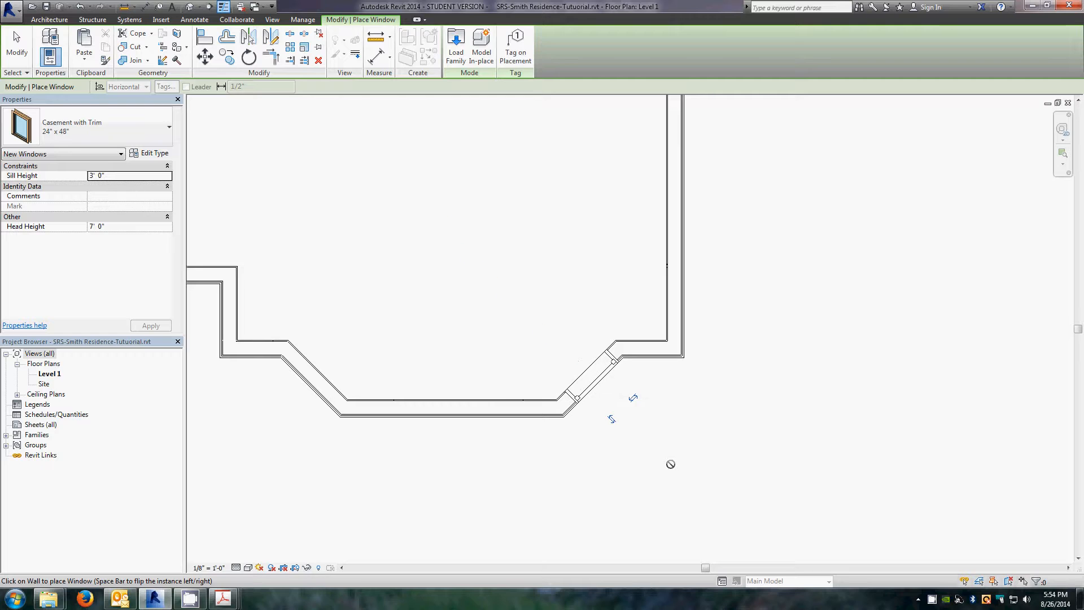
pyautogui.click(612, 420)
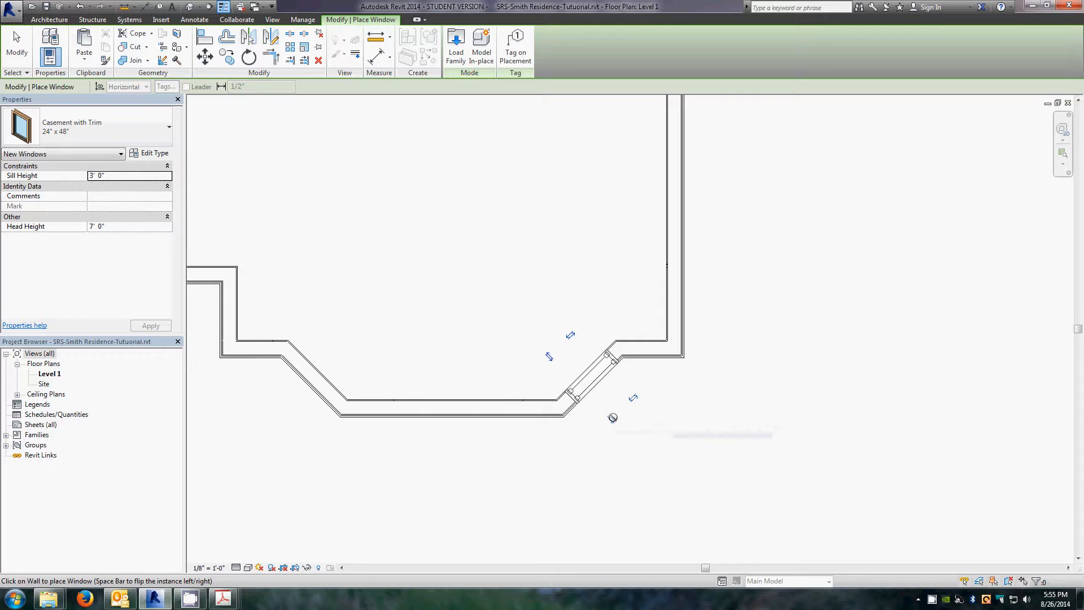
pyautogui.click(548, 356)
pyautogui.click(614, 418)
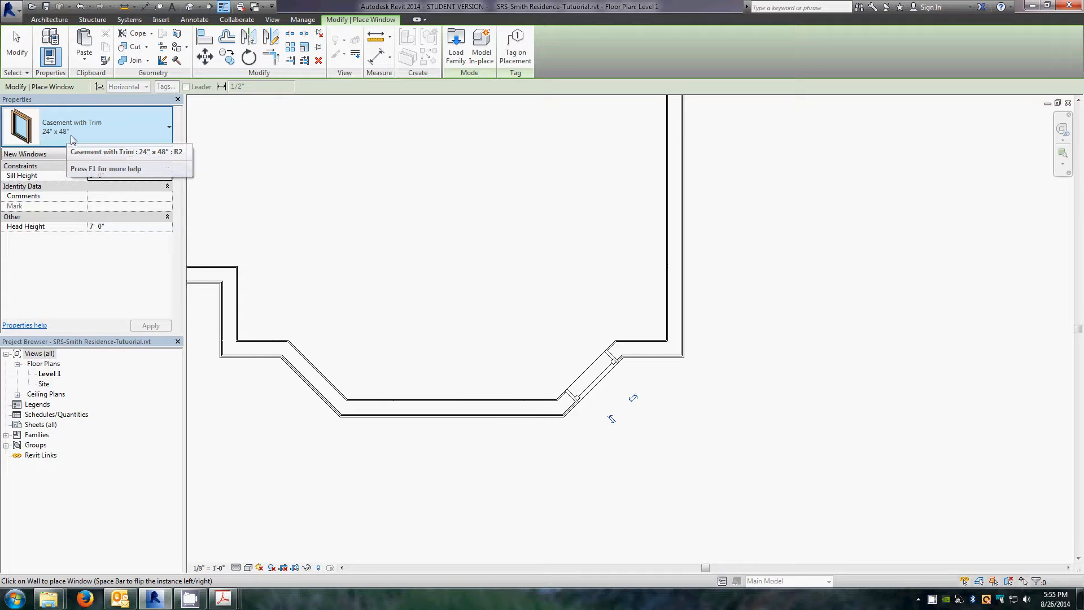
pyautogui.click(315, 382)
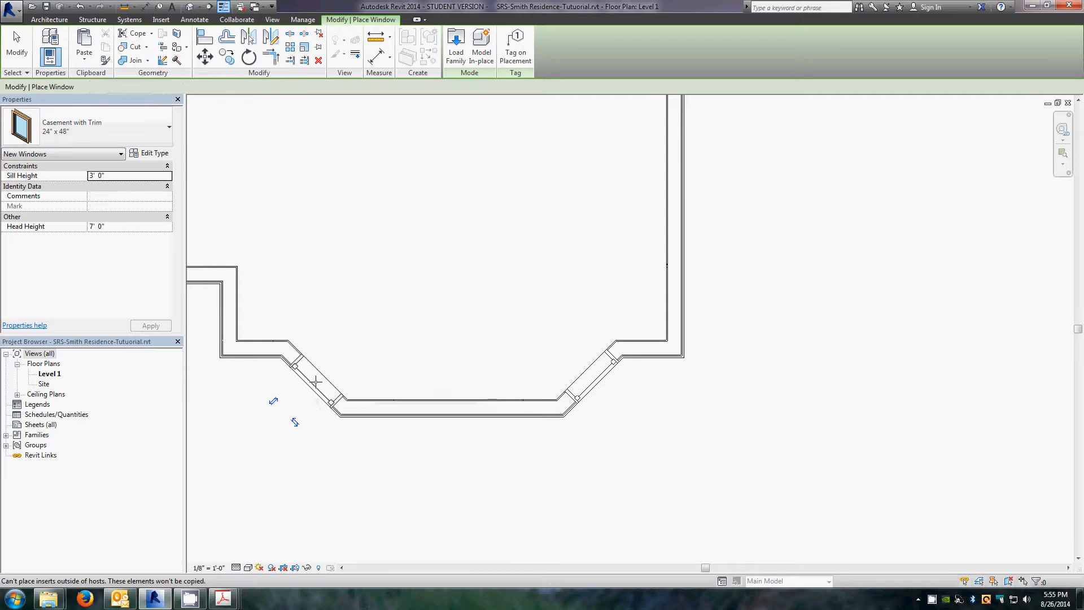
# Step: Review the master bedroom and grand room bay windows on the Level 1 floor plan PDF
pyautogui.scroll(-3, 798, 395)
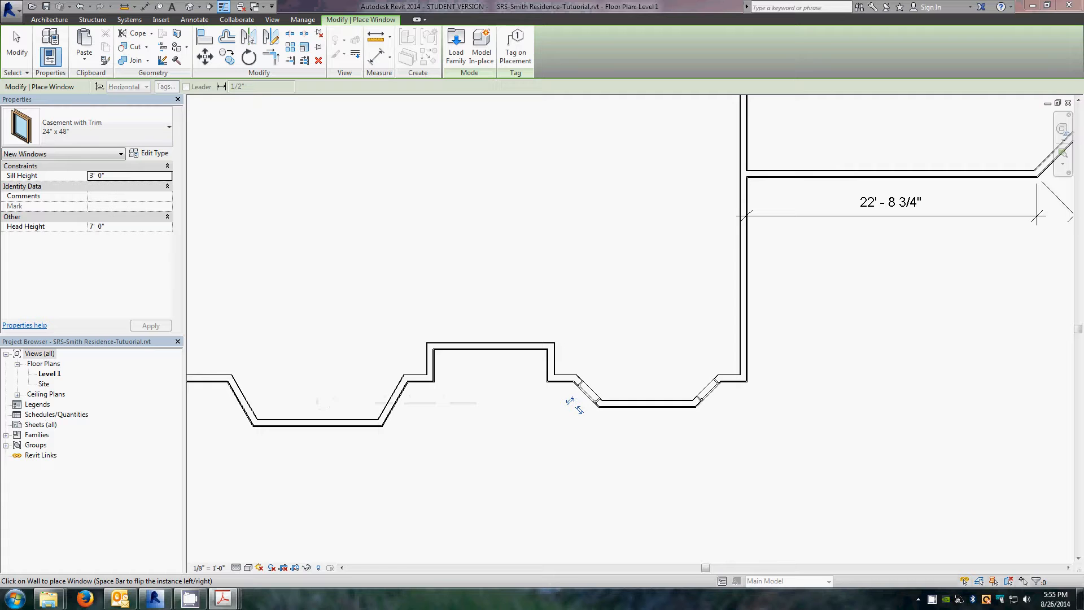
pyautogui.moveTo(0, 34); pyautogui.dragTo(727, 45)
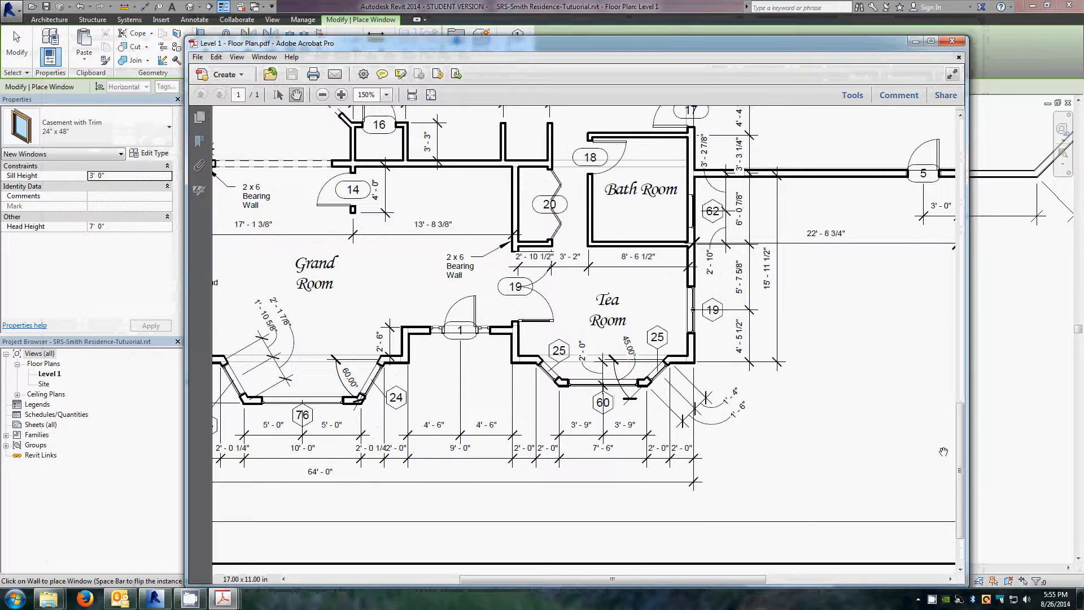
pyautogui.moveTo(965, 467); pyautogui.dragTo(963, 482)
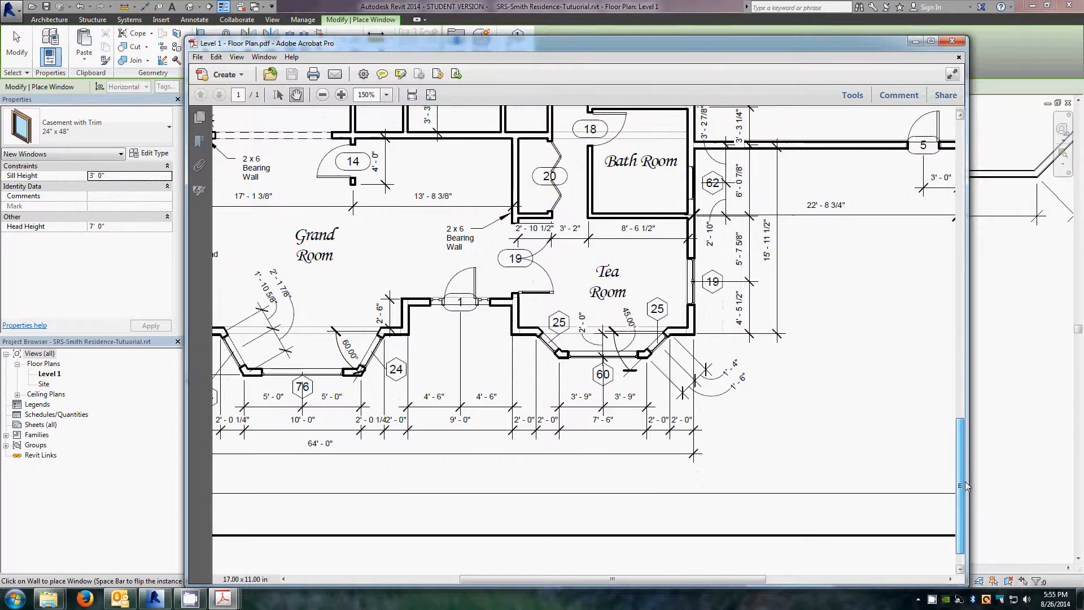
pyautogui.moveTo(417, 377); pyautogui.dragTo(641, 368)
pyautogui.moveTo(423, 382); pyautogui.dragTo(739, 376)
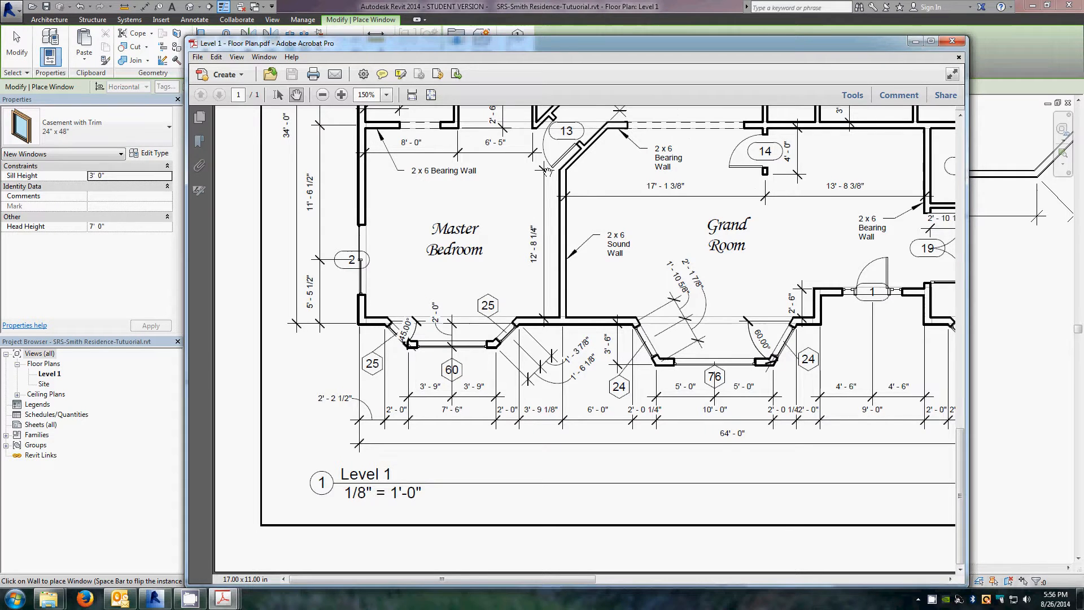
pyautogui.moveTo(547, 171); pyautogui.dragTo(546, 455)
pyautogui.moveTo(649, 283); pyautogui.dragTo(532, 347)
pyautogui.moveTo(735, 448); pyautogui.dragTo(617, 187)
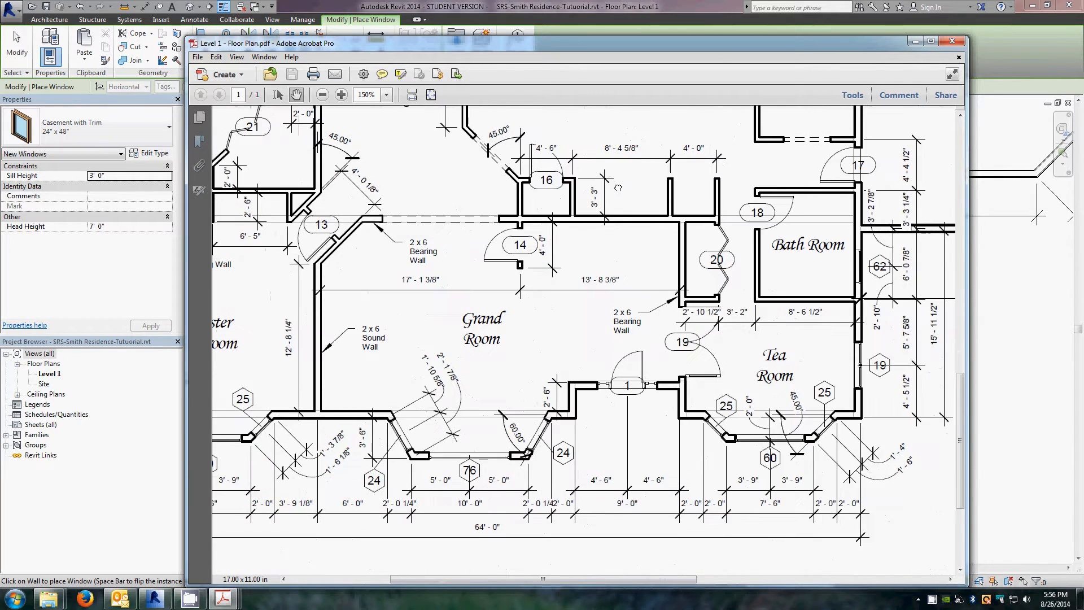
pyautogui.moveTo(589, 437); pyautogui.dragTo(725, 361)
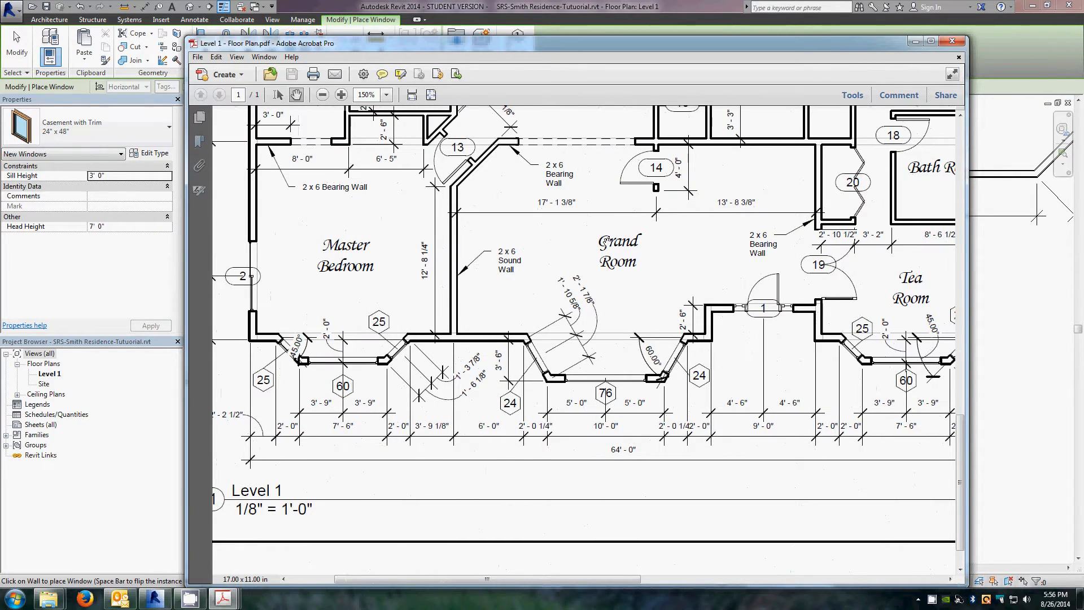
pyautogui.click(915, 41)
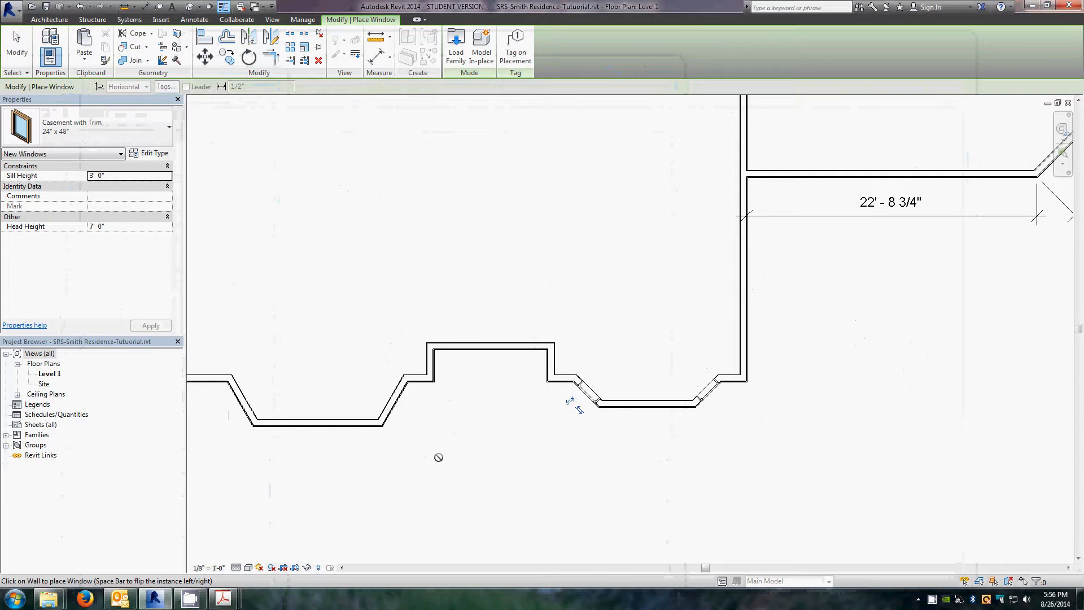
# Step: Place 24" x 48" casement windows on both angled walls of the west bay and exit the tool
pyautogui.scroll(-1, 543, 402)
pyautogui.scroll(-3, 650, 389)
pyautogui.scroll(5, 416, 404)
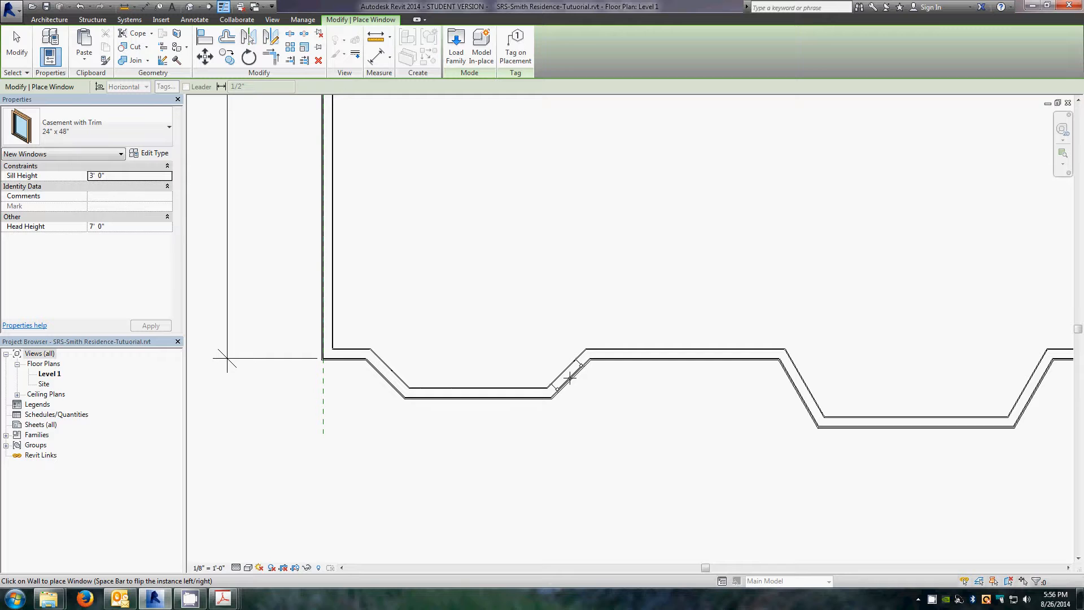
pyautogui.click(569, 377)
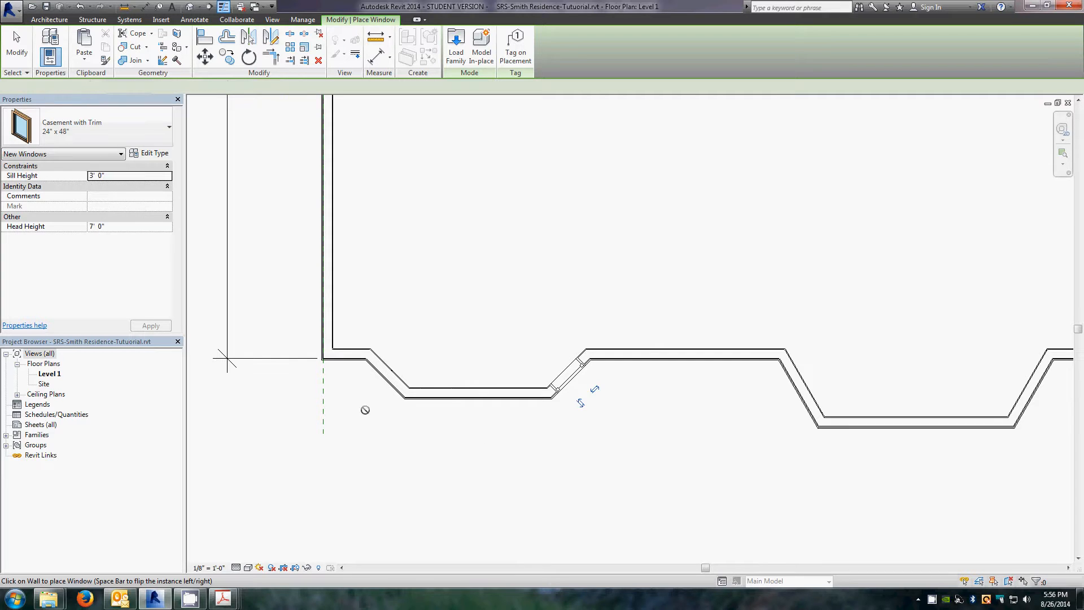
pyautogui.click(382, 375)
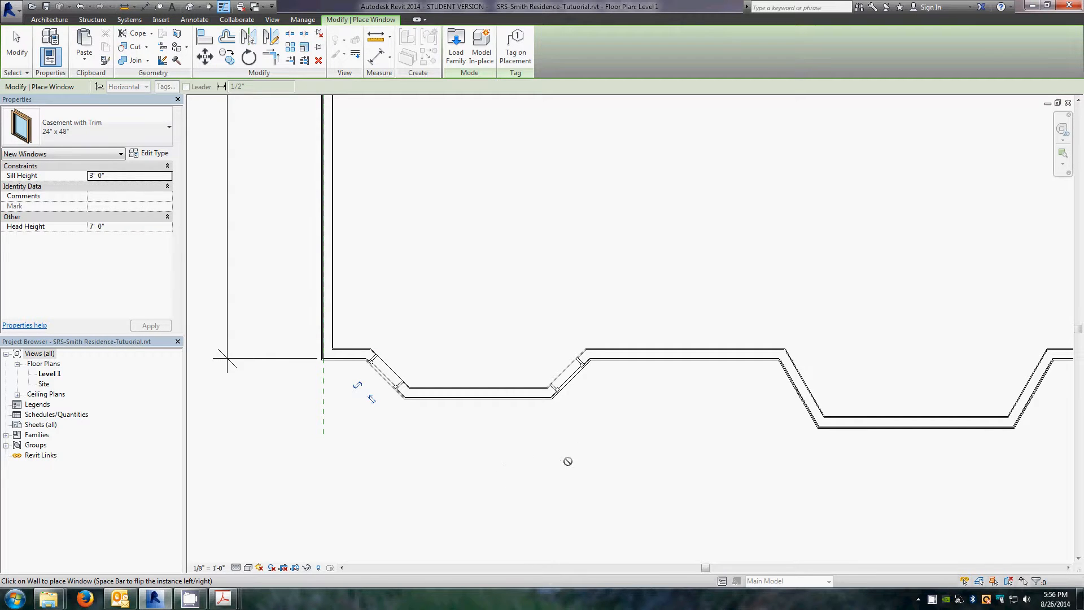
pyautogui.press('Escape')
pyautogui.press('Escape')
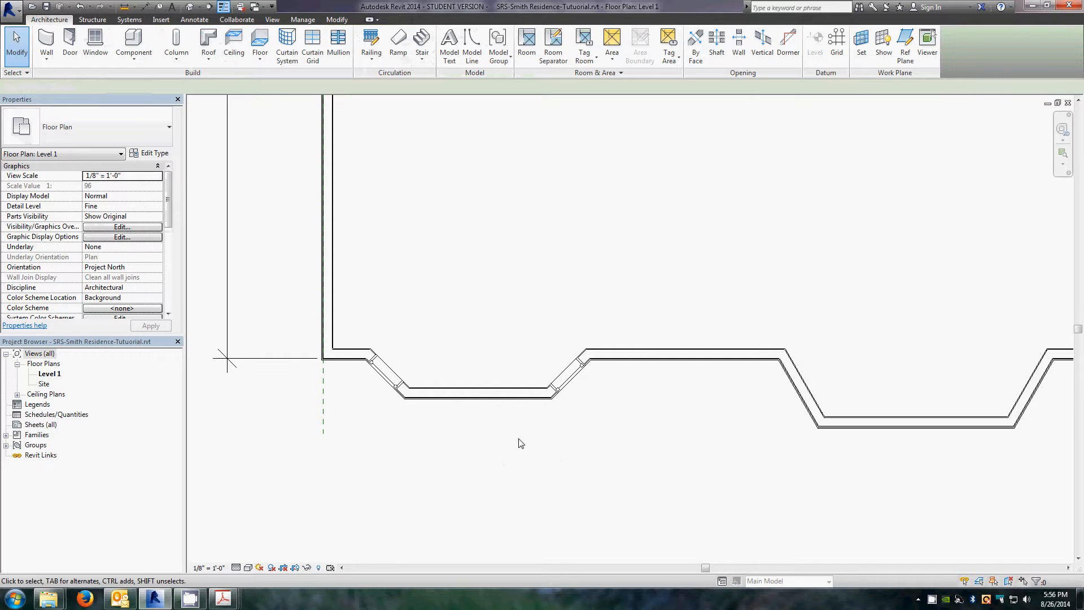
# Step: Review the window schedule PDF for the casement window sizes
pyautogui.scroll(-3, 399, 259)
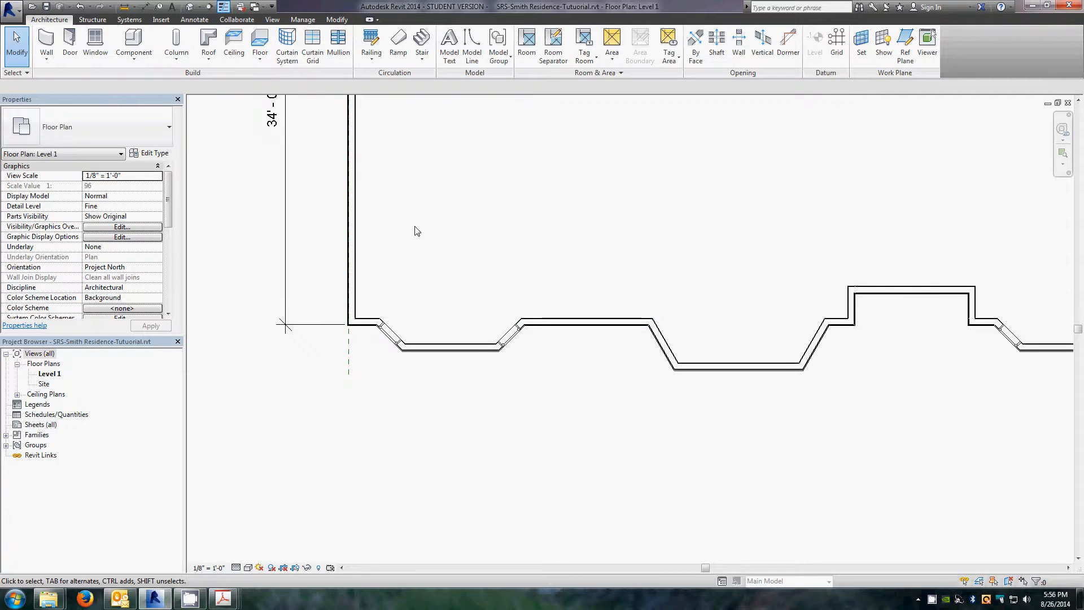
pyautogui.scroll(-4, 416, 228)
pyautogui.scroll(4, 830, 235)
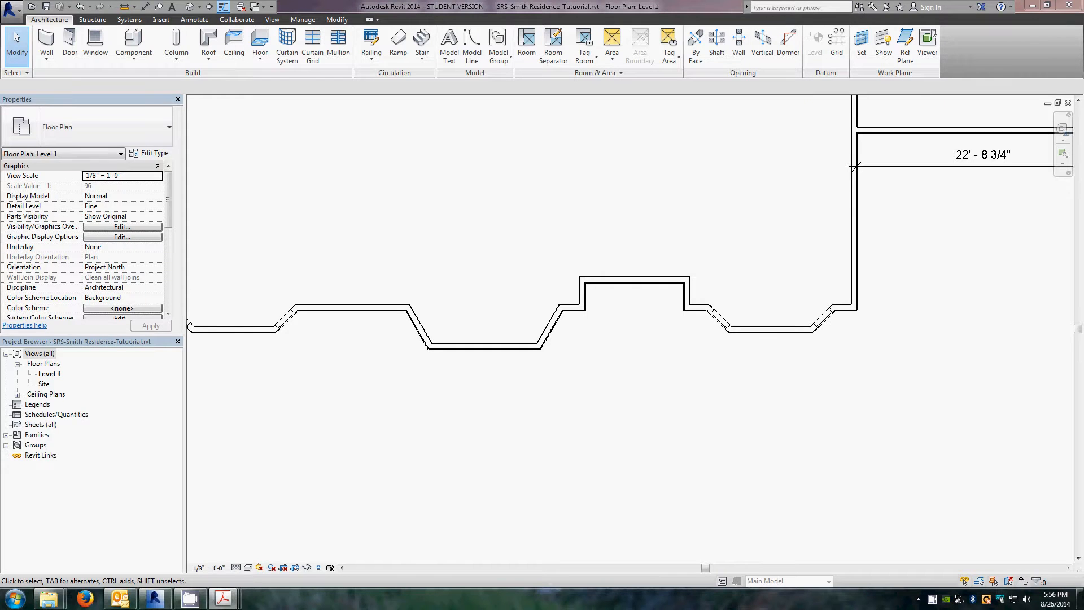
pyautogui.moveTo(0, 169); pyautogui.dragTo(669, 45)
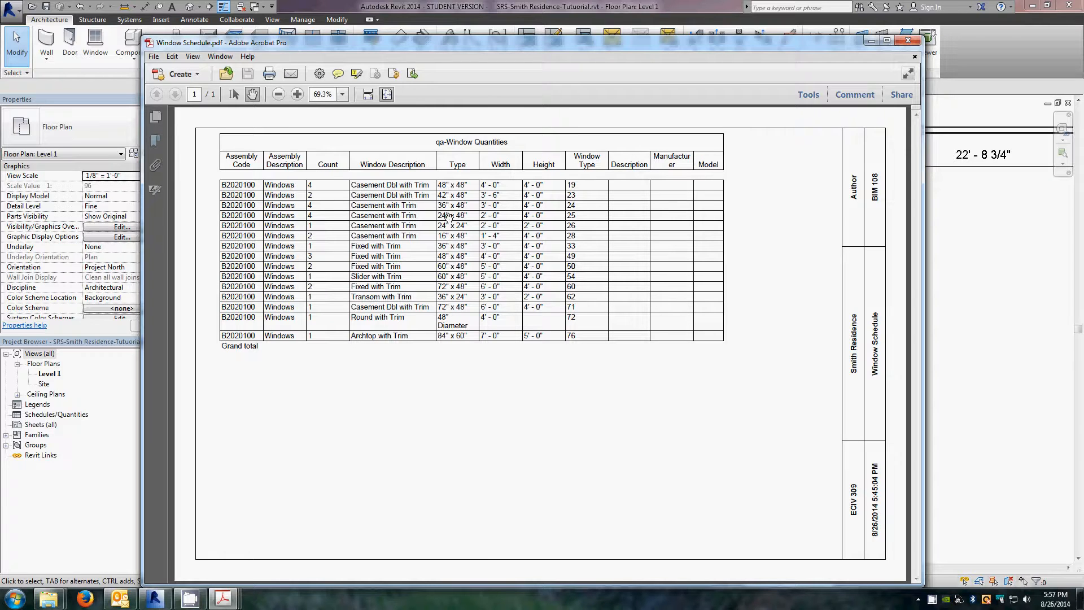
pyautogui.moveTo(373, 47); pyautogui.dragTo(427, 45)
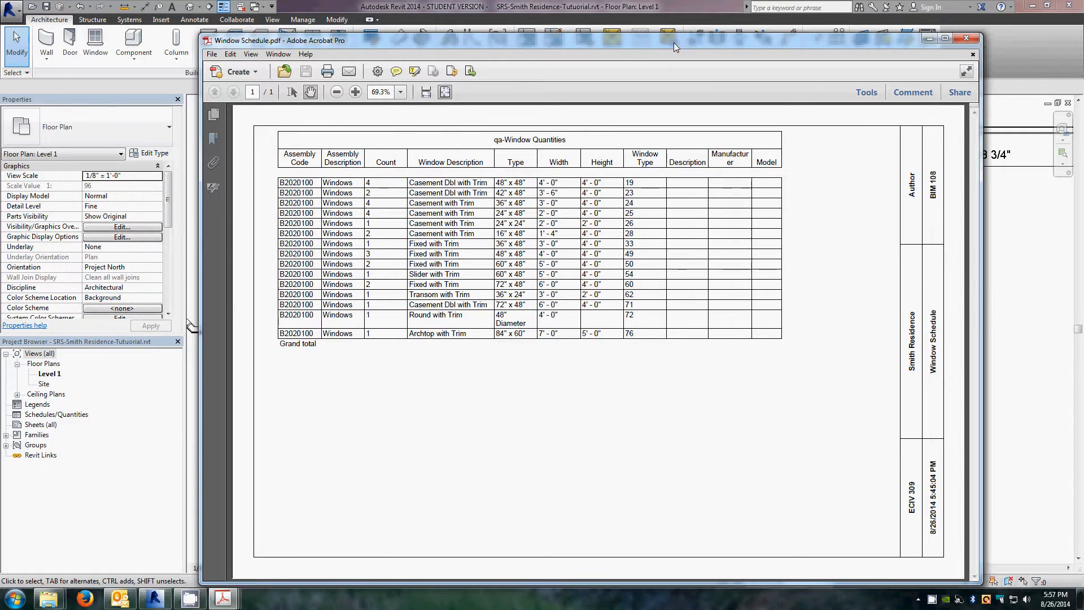
pyautogui.click(929, 38)
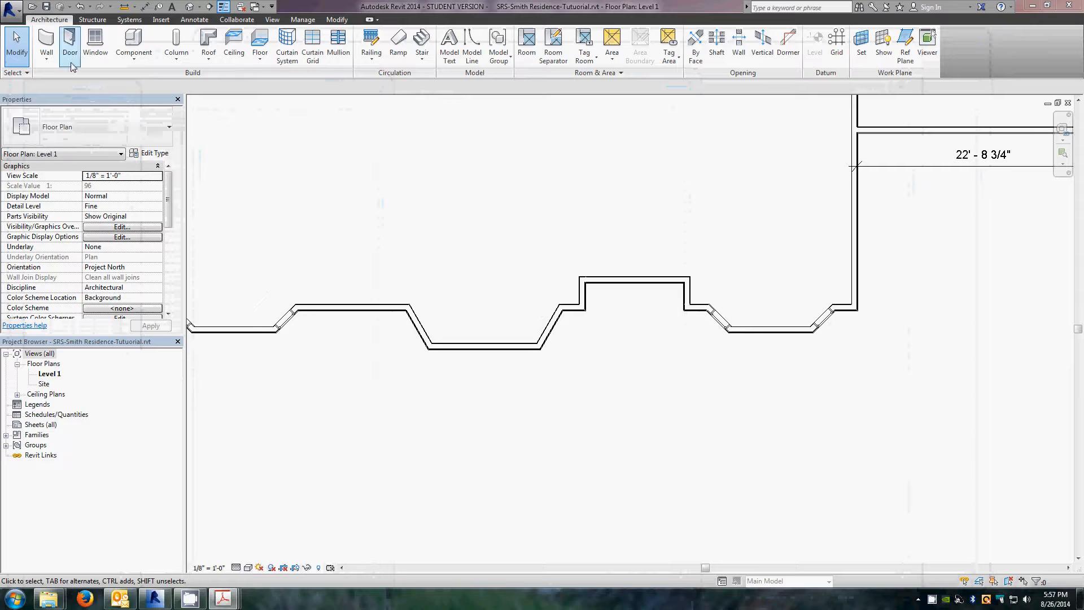
# Step: Create a window similar to the existing casement and rename its type to 30" x 48"
pyautogui.rightClick(717, 320)
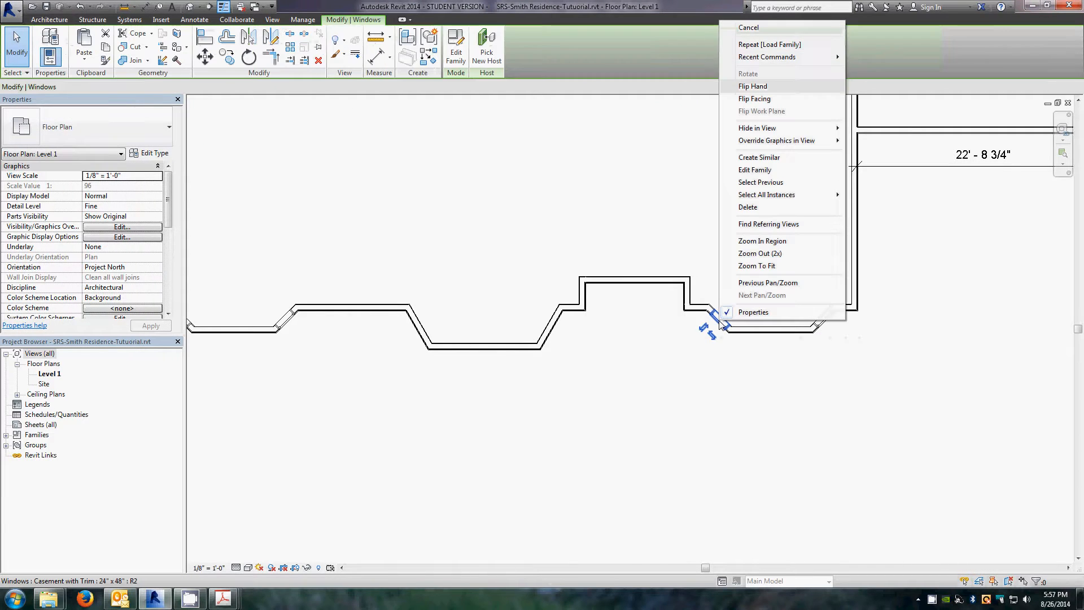
pyautogui.click(757, 158)
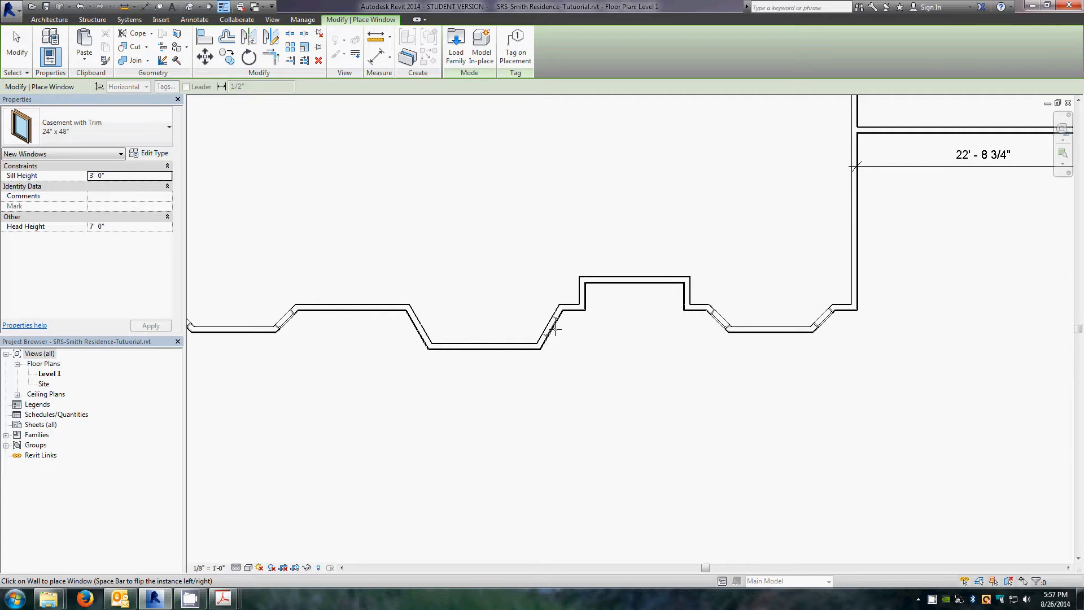
pyautogui.scroll(5, 556, 325)
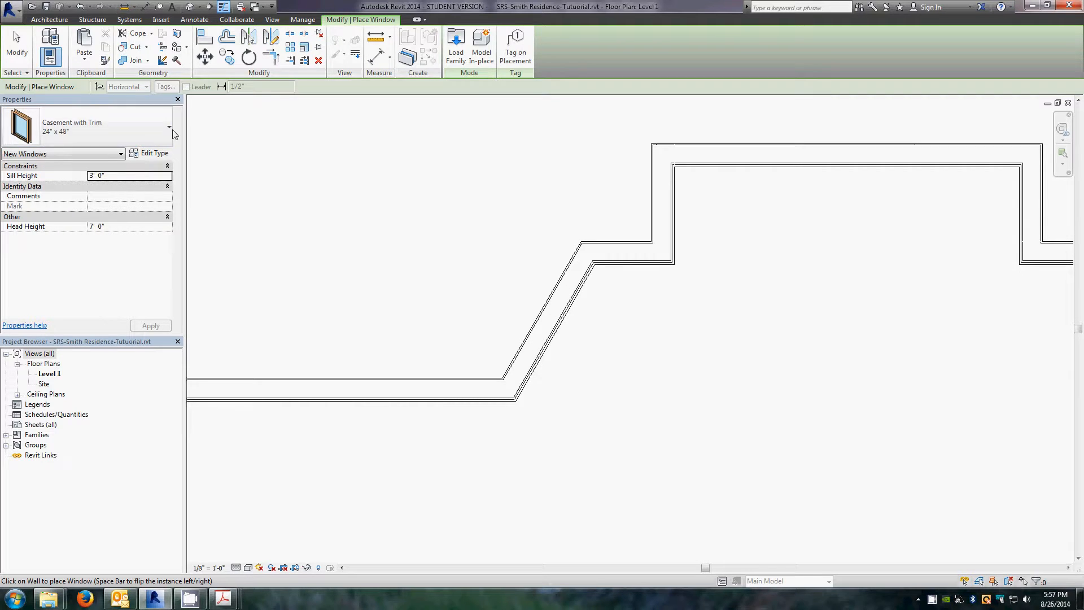
pyautogui.click(158, 130)
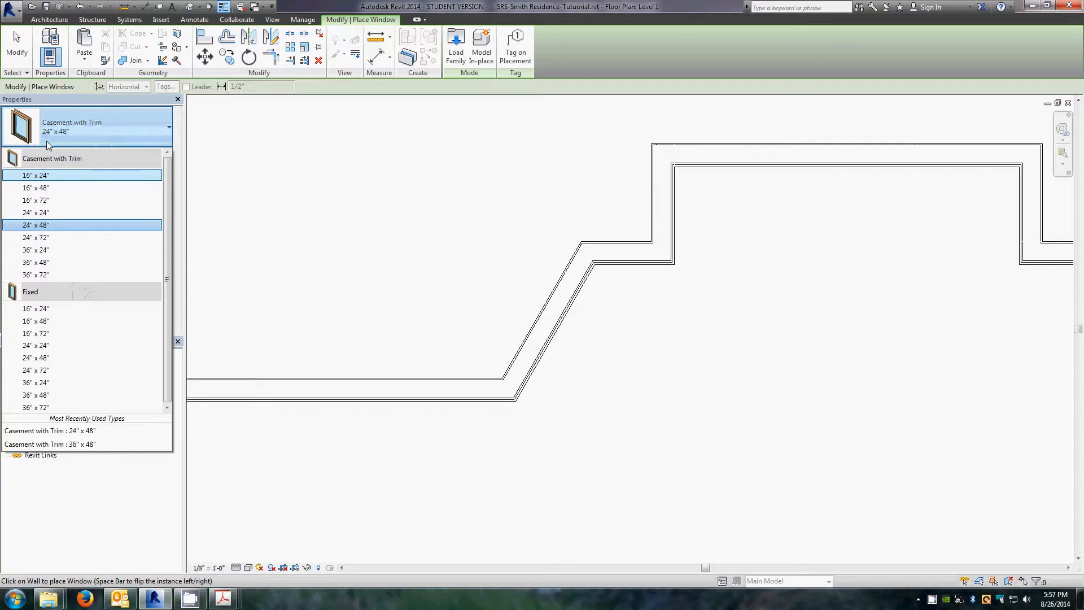
pyautogui.click(154, 130)
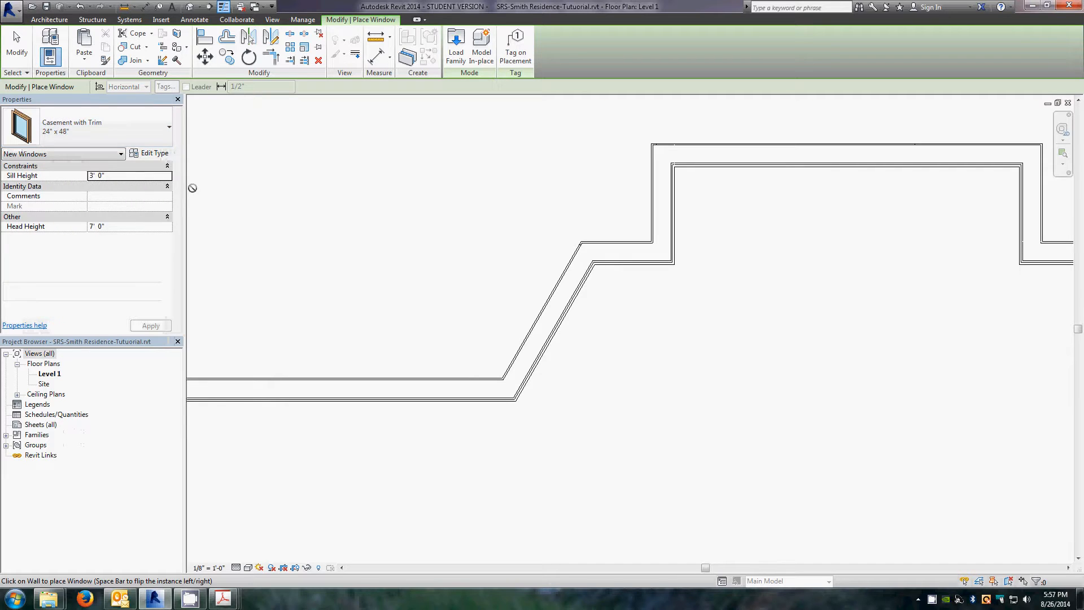
pyautogui.click(154, 154)
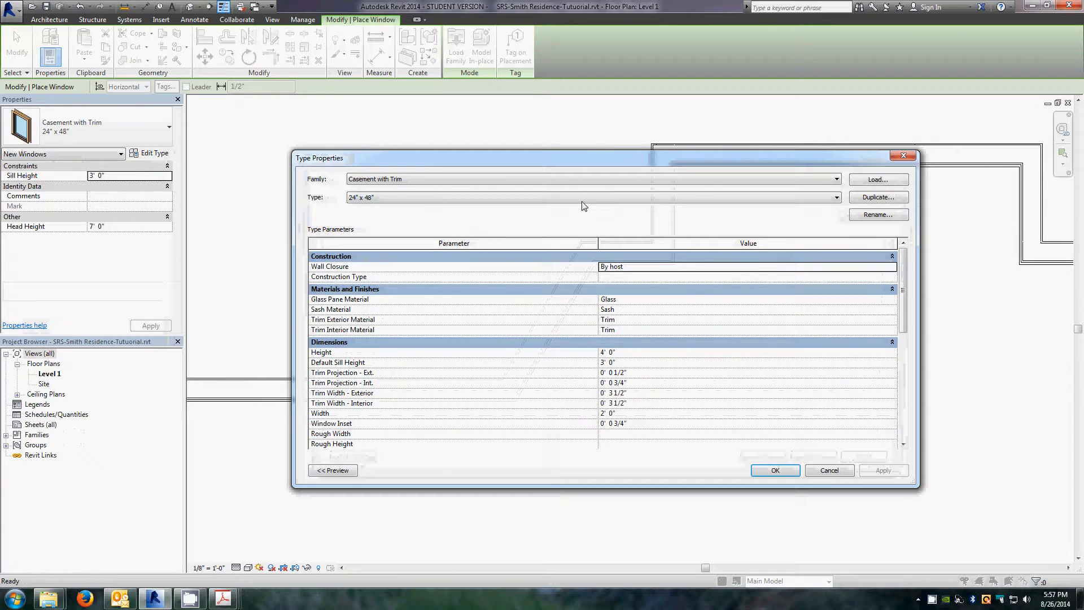
pyautogui.click(878, 219)
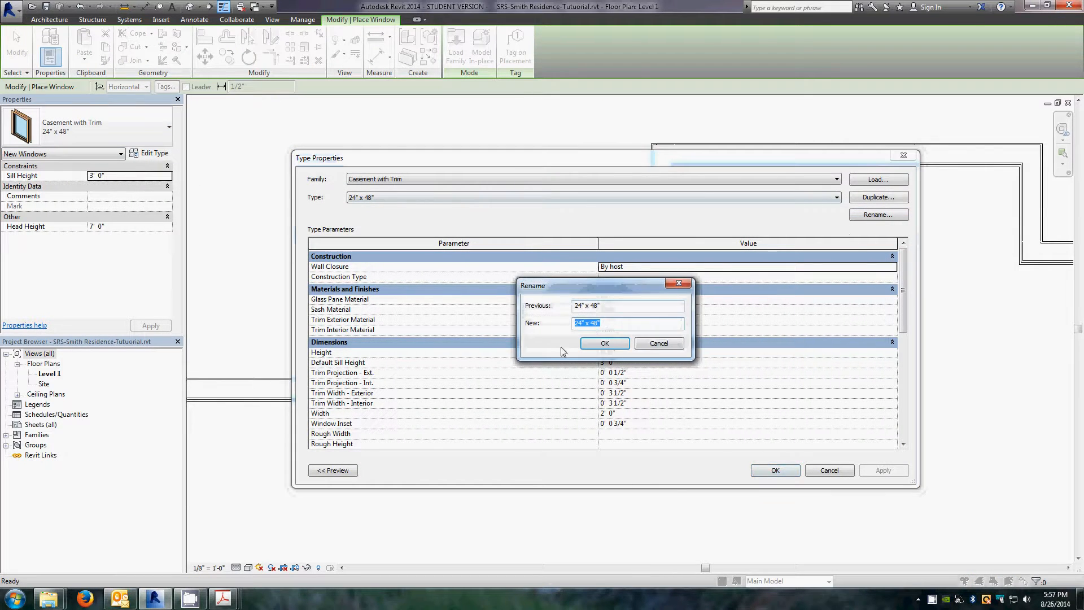
pyautogui.click(584, 323)
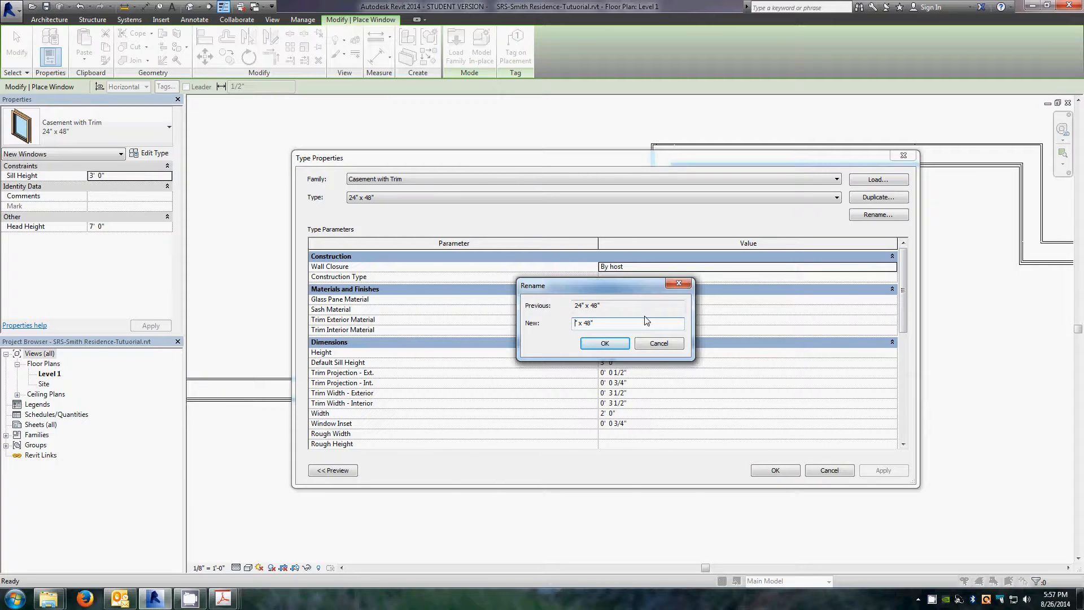
pyautogui.click(604, 345)
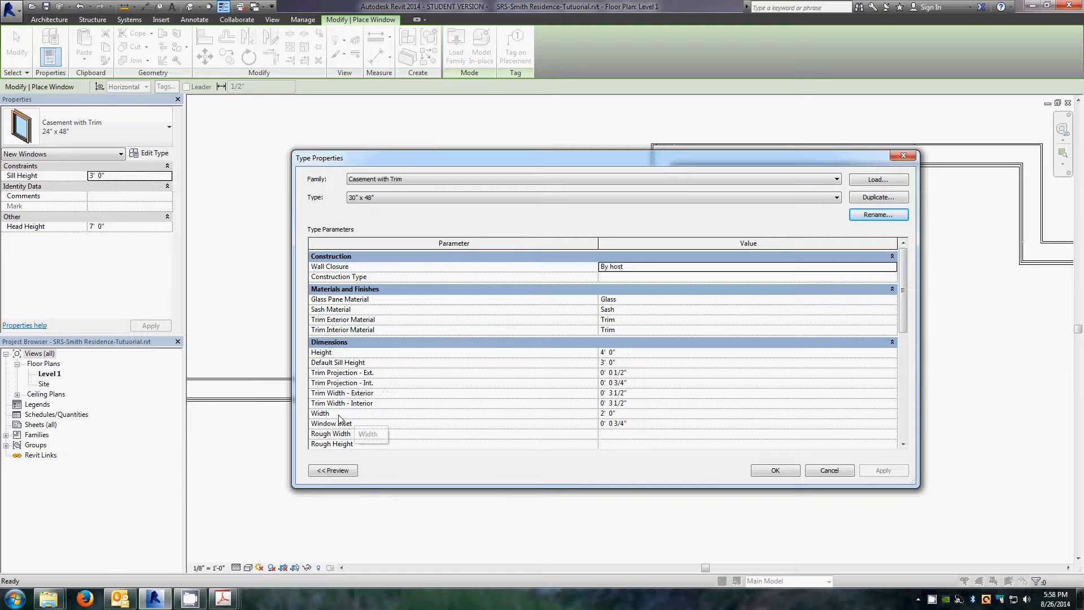
# Step: Set the 30" x 48" type's width to 0 30 (30 inches) and confirm the type properties
pyautogui.click(624, 417)
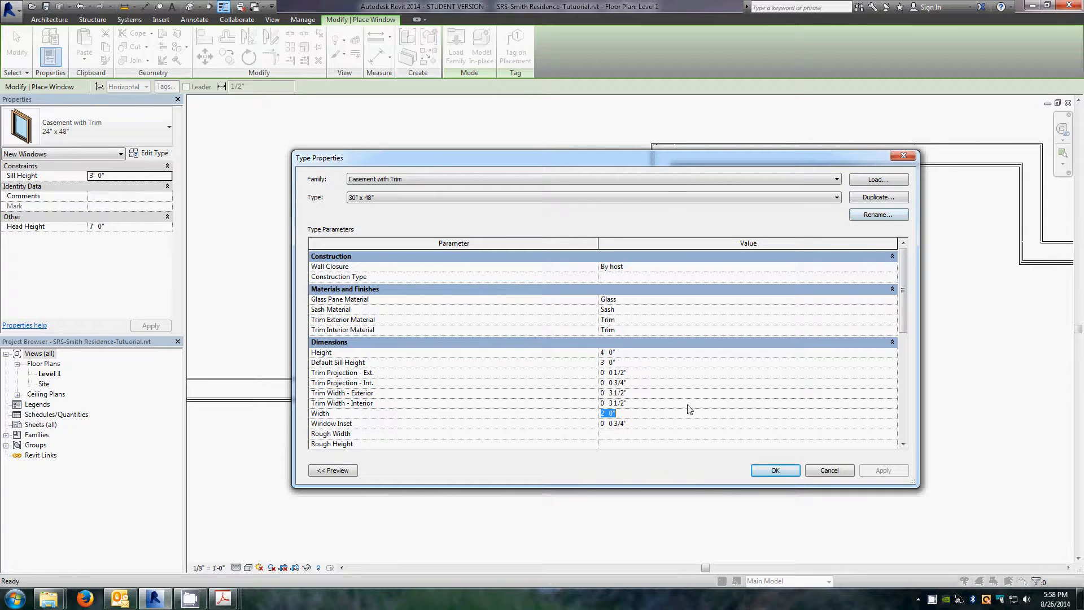
pyautogui.write('0 30')
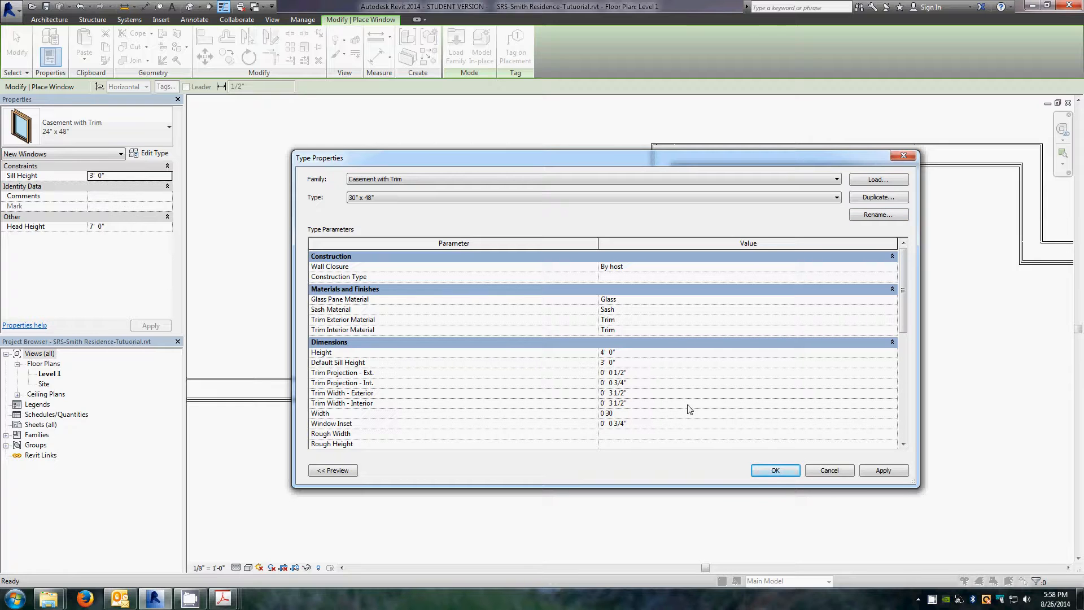
pyautogui.click(639, 404)
pyautogui.click(773, 471)
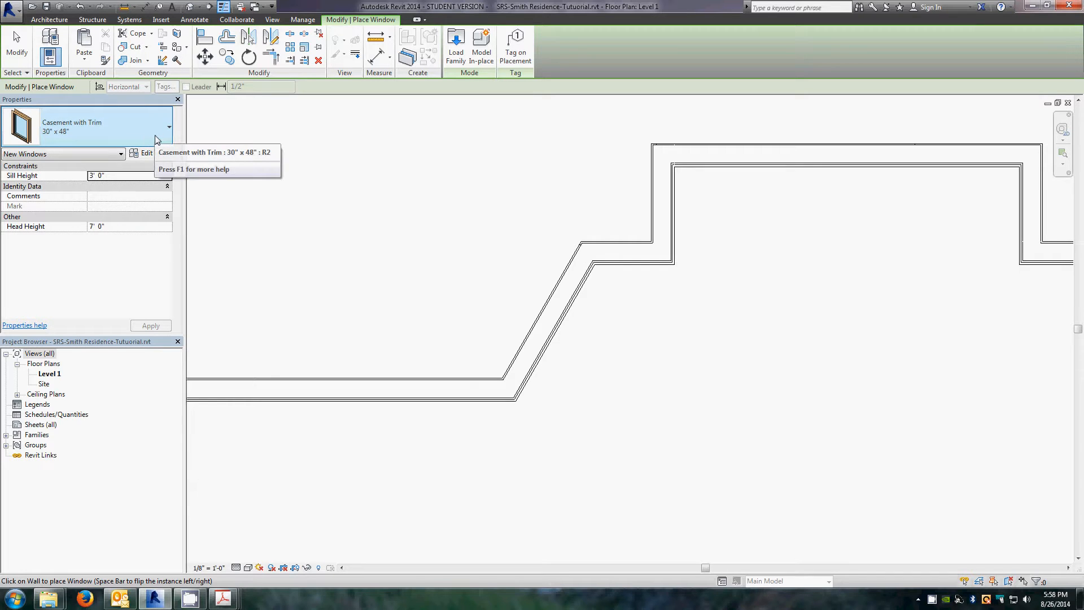
# Step: Place a 30" x 48" casement window on the central bay's angled wall, then delete it
pyautogui.click(558, 326)
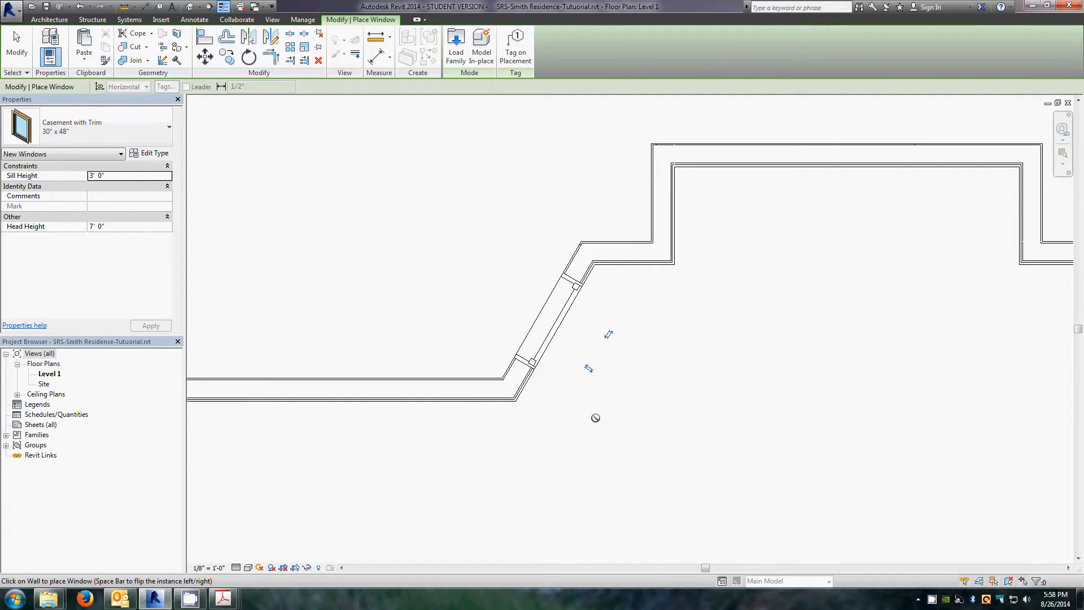
pyautogui.press('Escape')
pyautogui.press('Escape')
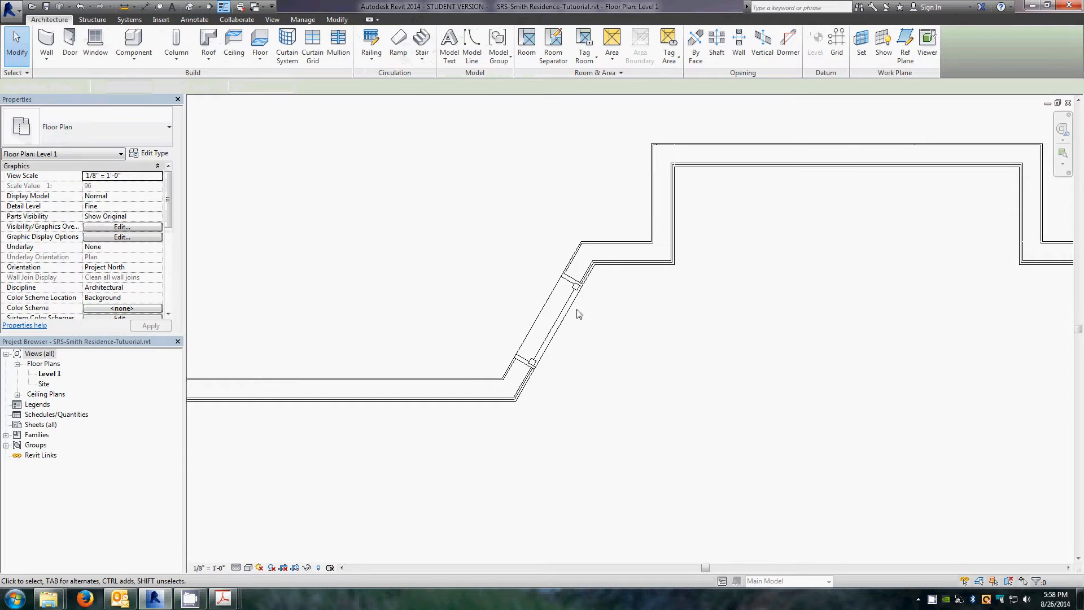
pyautogui.click(556, 327)
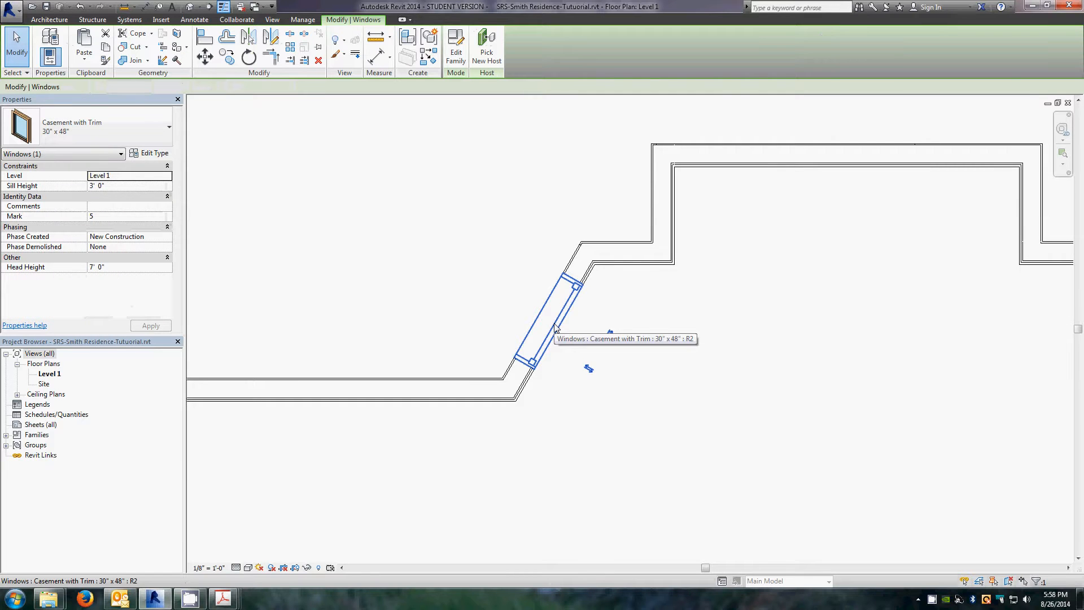
pyautogui.press('Delete')
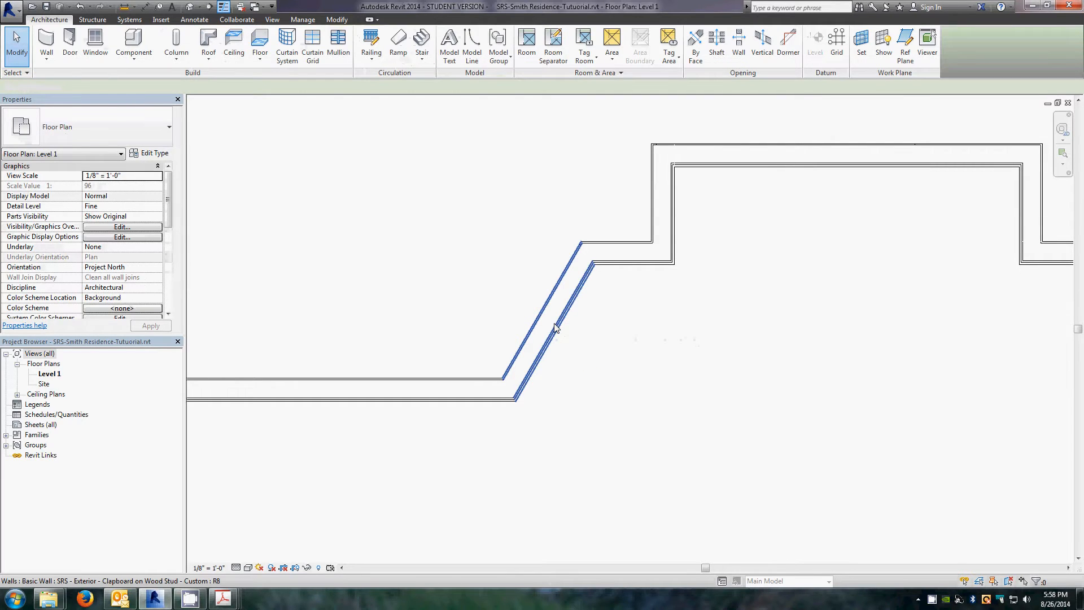
pyautogui.scroll(-5, 513, 254)
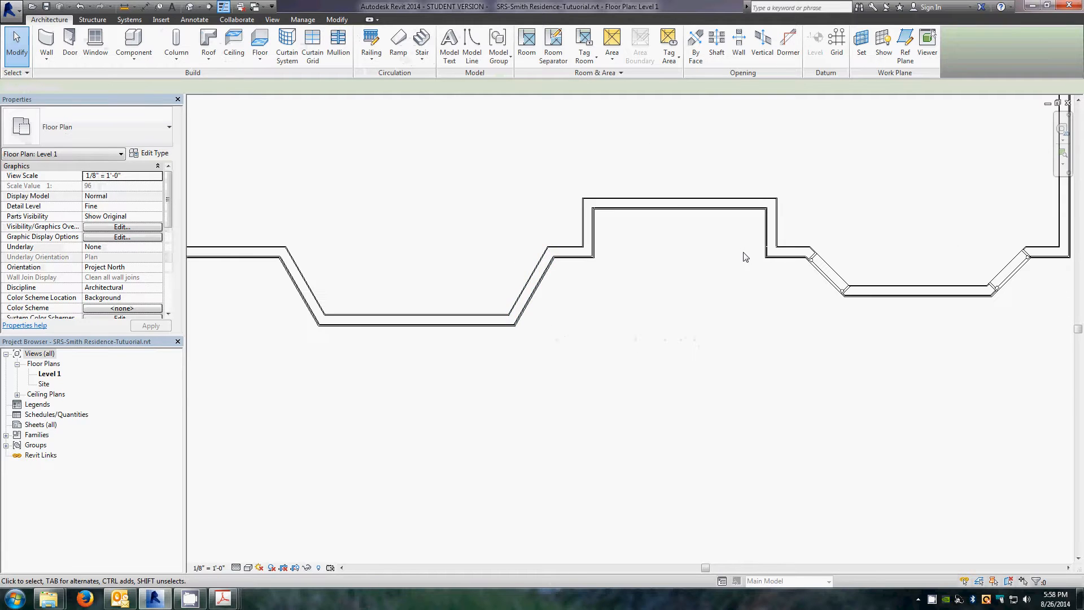
pyautogui.scroll(-4, 588, 241)
pyautogui.scroll(3, 689, 129)
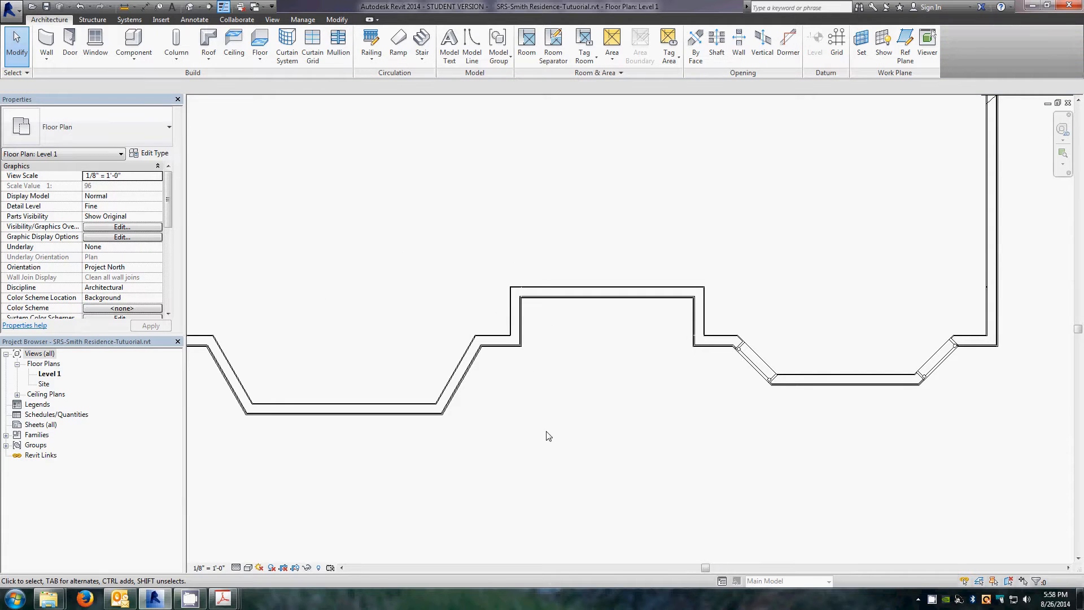
pyautogui.scroll(-5, 744, 377)
pyautogui.scroll(-3, 758, 394)
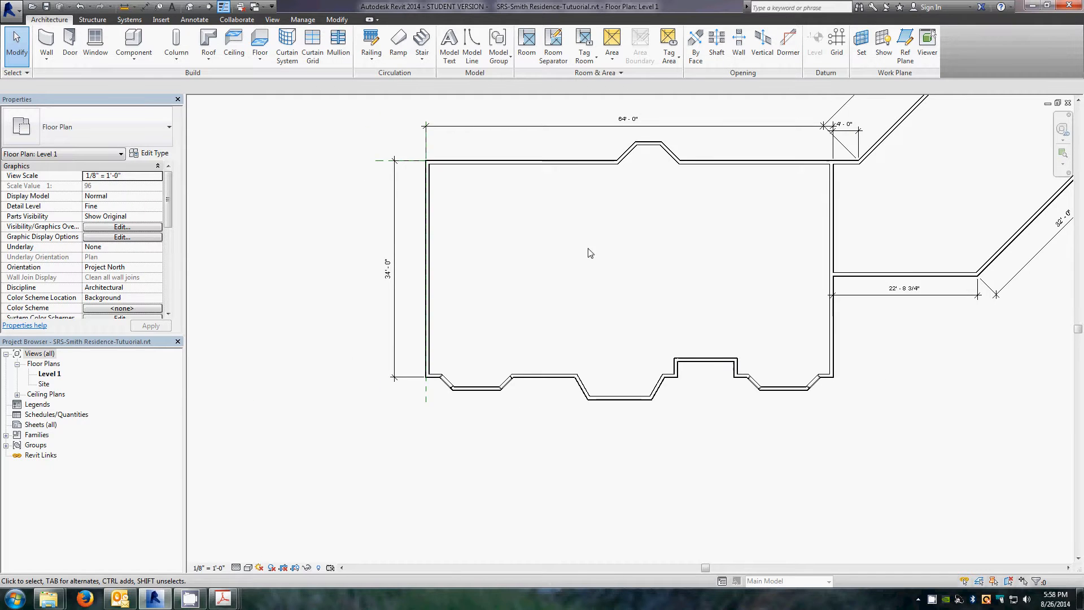
pyautogui.scroll(3, 588, 248)
pyautogui.scroll(-3, 625, 270)
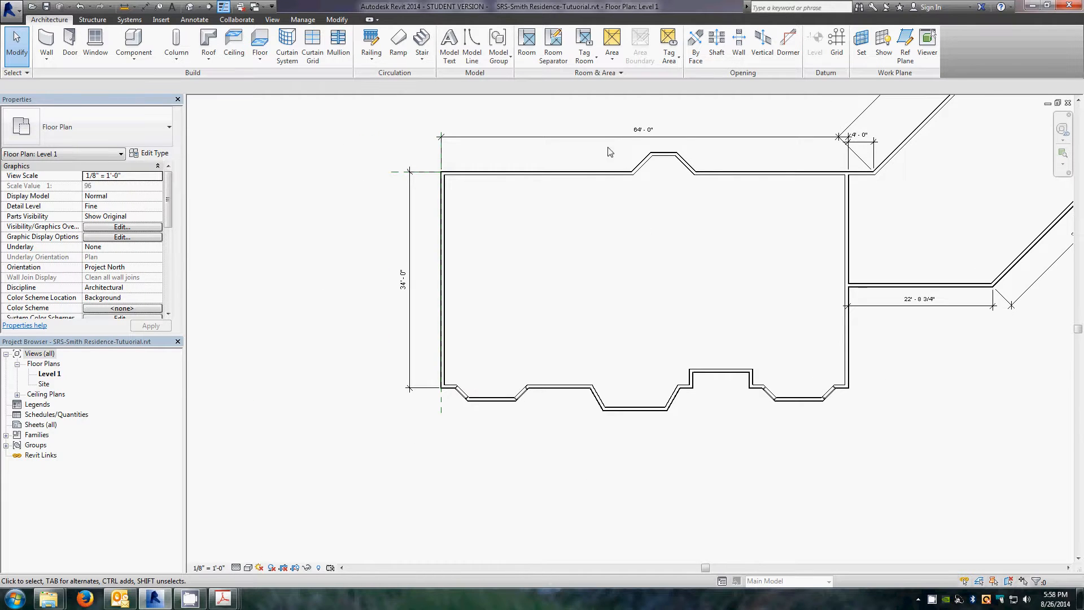
# Step: Examine the Level 1 floor plan PDF around the exterior walls for door and window locations
pyautogui.scroll(2, 610, 151)
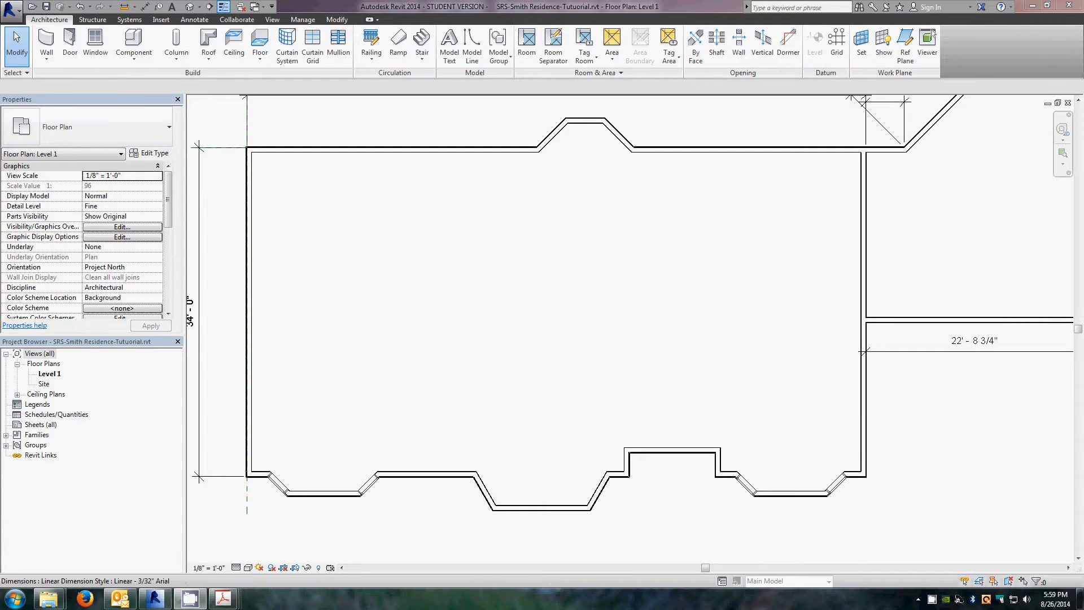
pyautogui.click(223, 598)
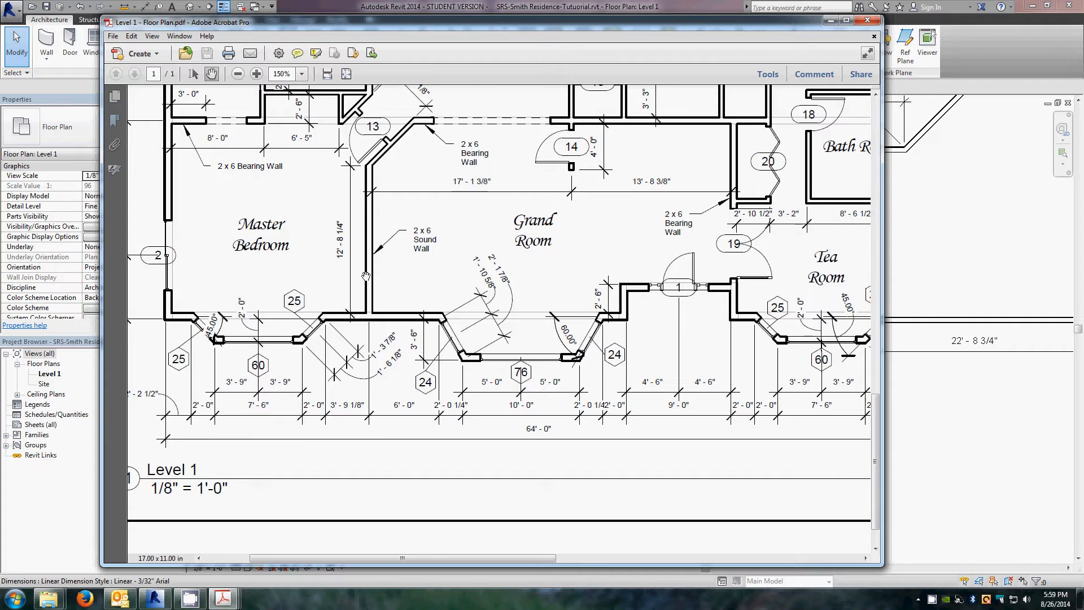
pyautogui.moveTo(483, 286); pyautogui.dragTo(592, 341)
pyautogui.scroll(1, 591, 342)
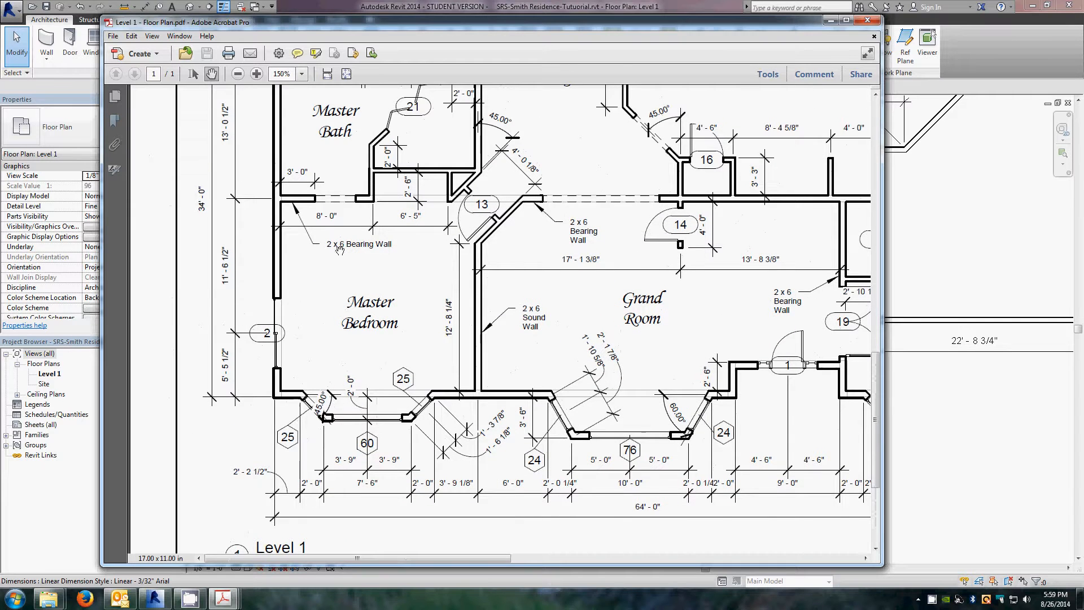
pyautogui.moveTo(294, 103); pyautogui.dragTo(240, 343)
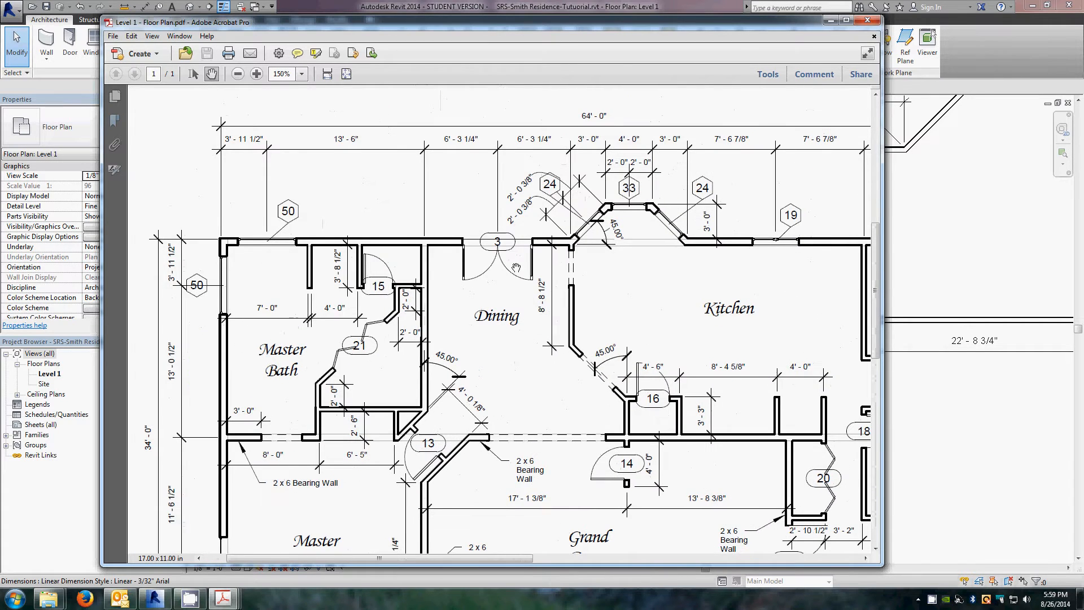
pyautogui.moveTo(516, 267); pyautogui.dragTo(361, 276)
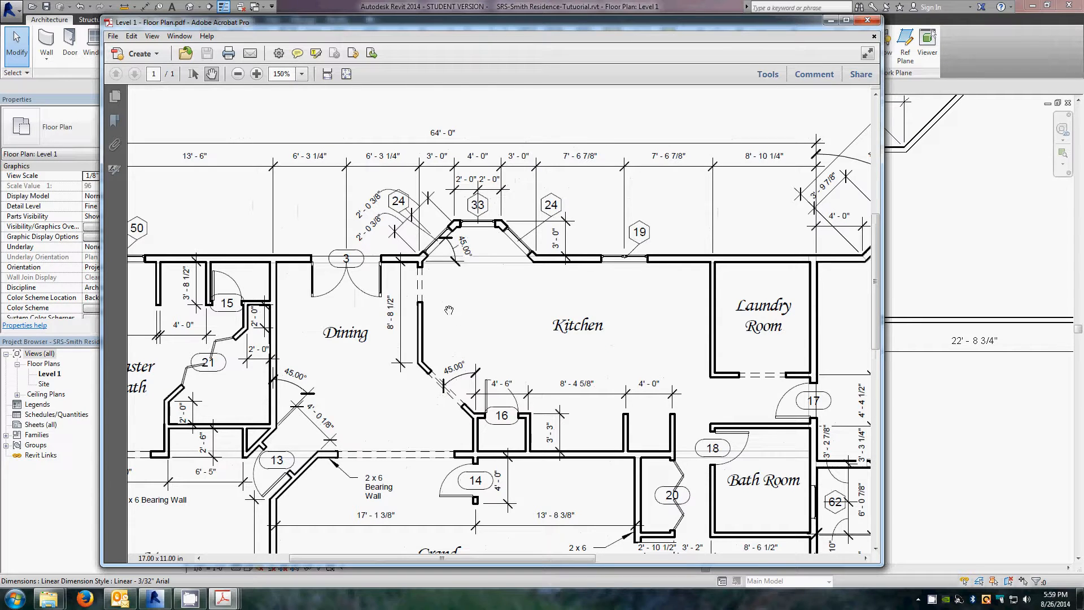
pyautogui.moveTo(603, 321); pyautogui.dragTo(303, 232)
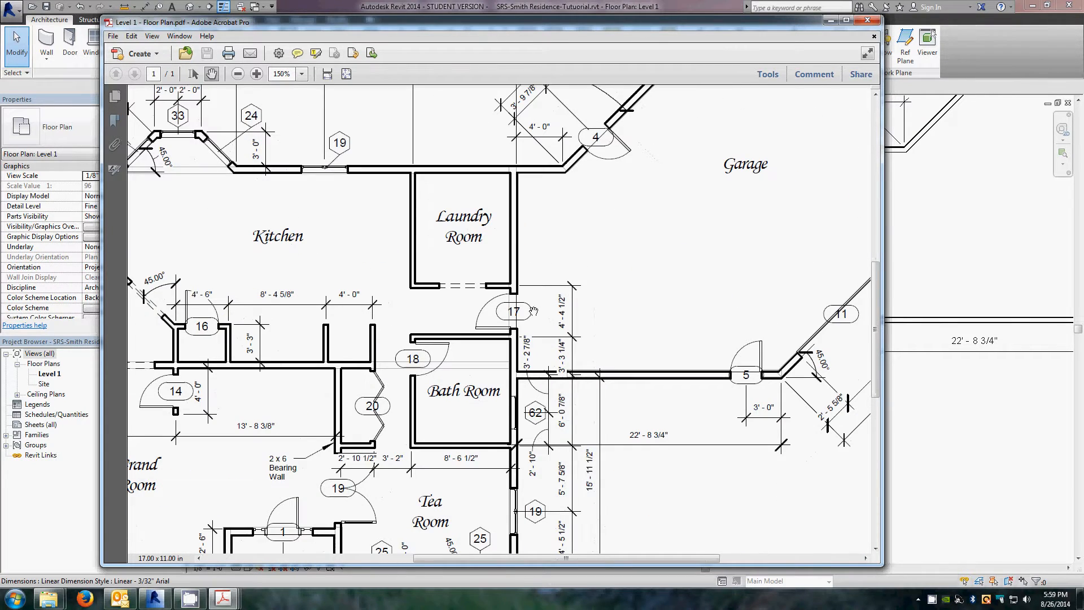
pyautogui.moveTo(593, 406); pyautogui.dragTo(443, 385)
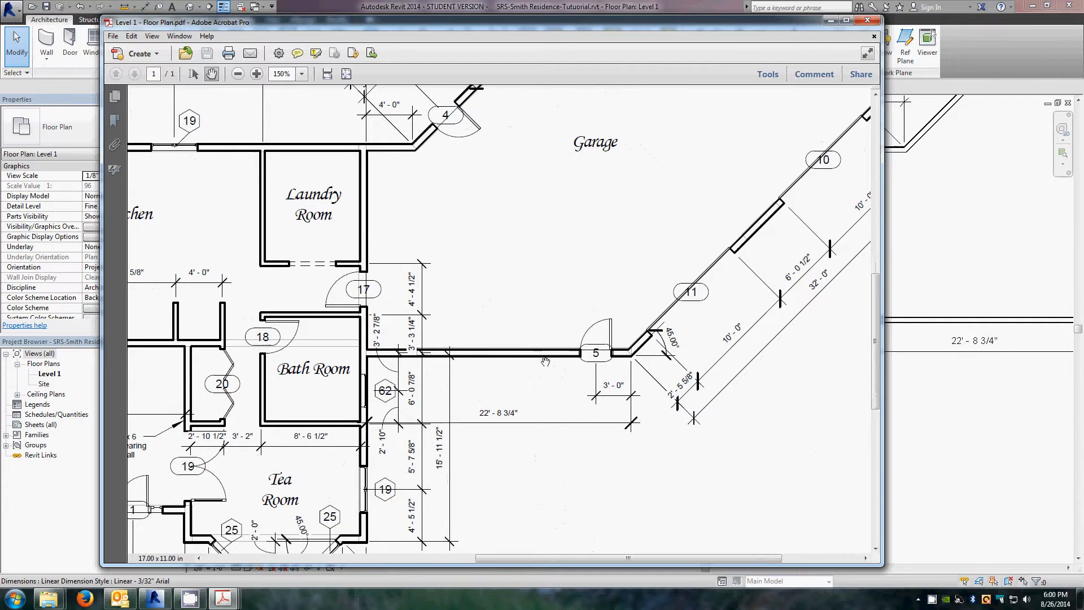
pyautogui.moveTo(599, 254); pyautogui.dragTo(575, 197)
pyautogui.moveTo(400, 473); pyautogui.dragTo(595, 297)
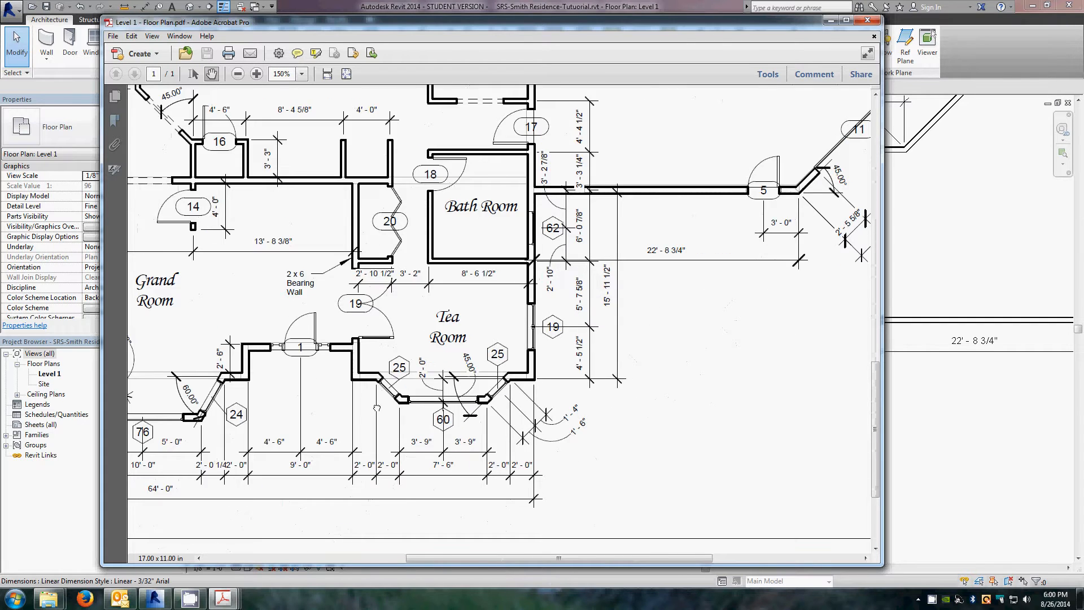
pyautogui.moveTo(376, 407); pyautogui.dragTo(622, 388)
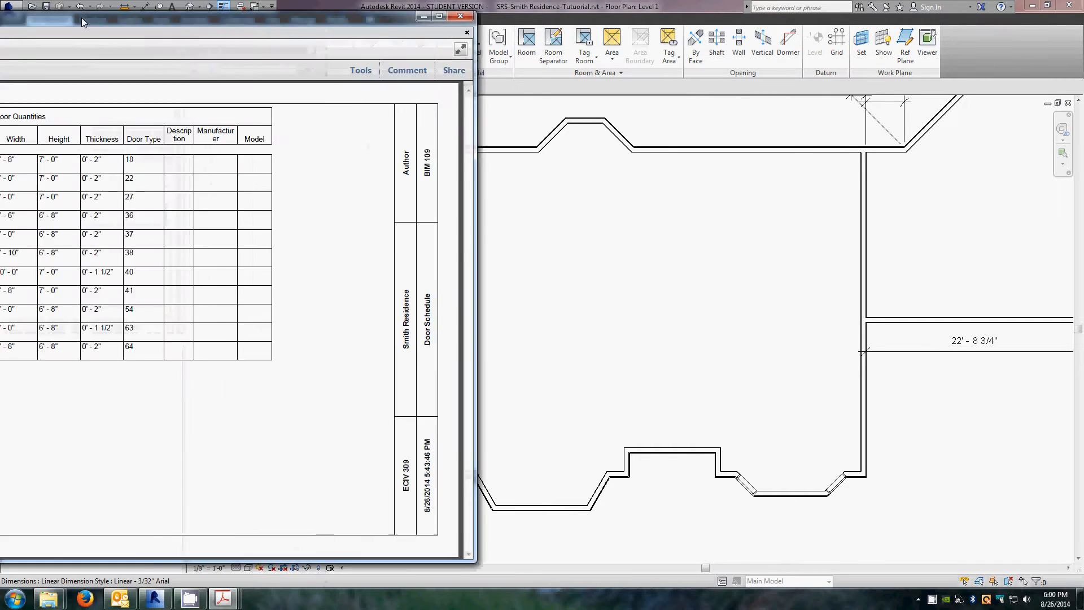
# Step: Review the door schedule PDF for the exterior door families and sizes
pyautogui.moveTo(81, 18); pyautogui.dragTo(443, 28)
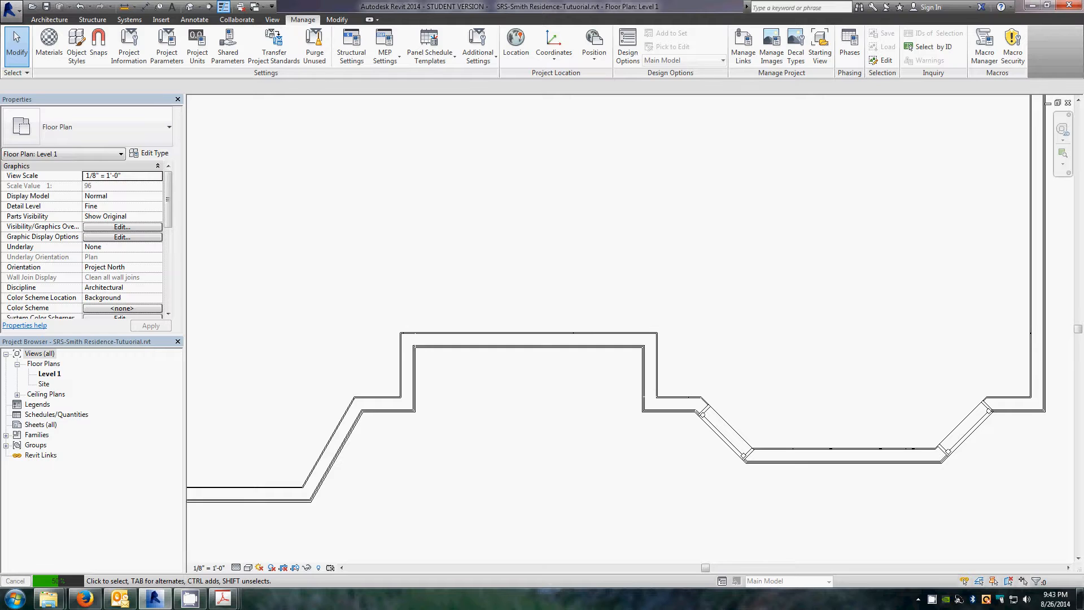
pyautogui.moveTo(0, 44); pyautogui.dragTo(406, 16)
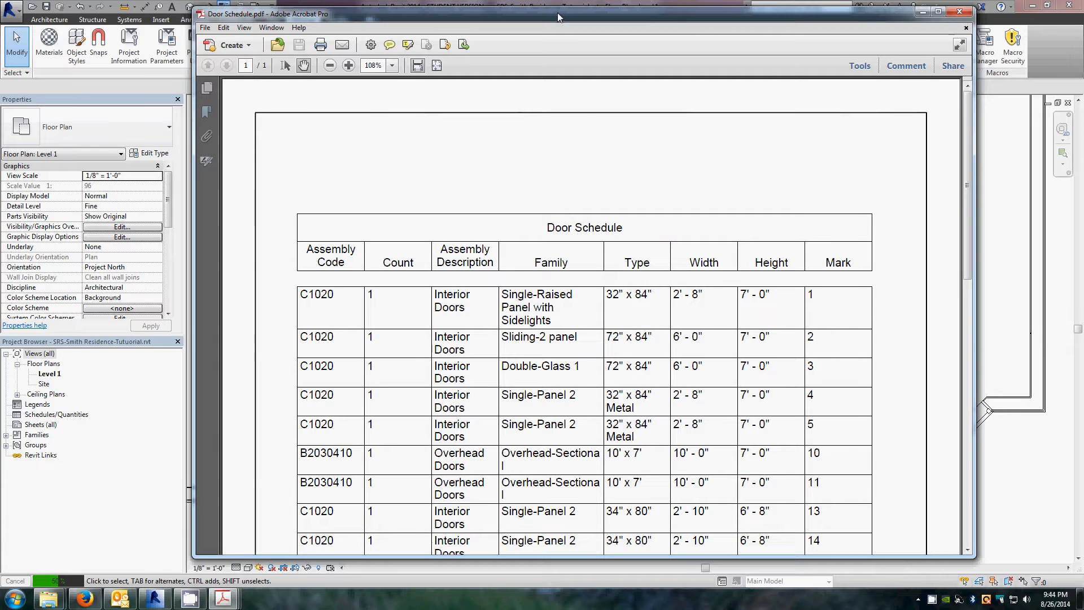
pyautogui.moveTo(557, 12); pyautogui.dragTo(0, 57)
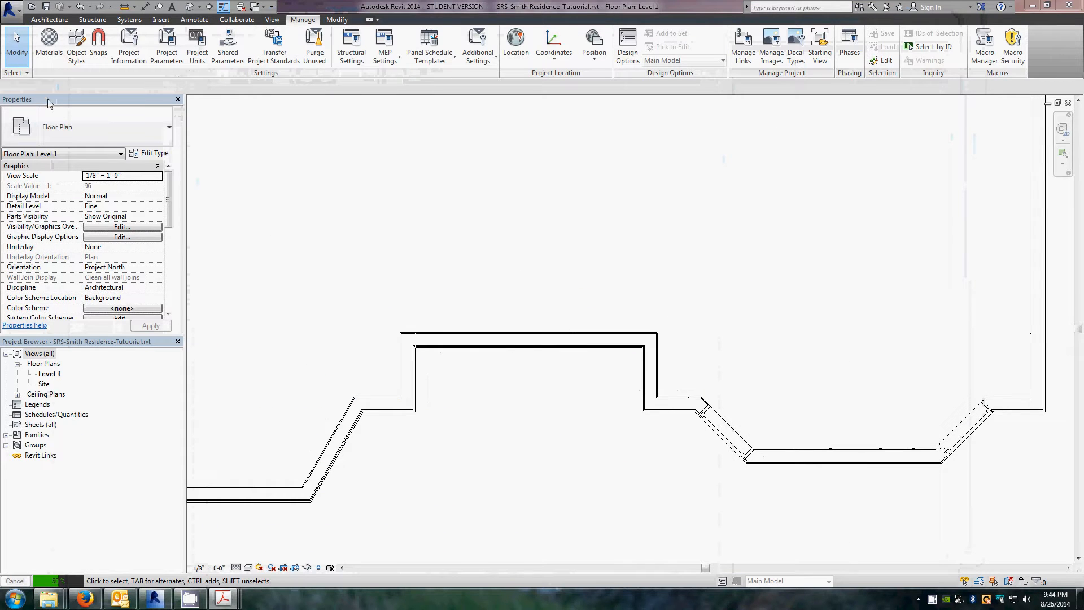
# Step: Start the Door tool and load the Single-Raised Panel with Sidelights door family from the Doors library
pyautogui.click(49, 19)
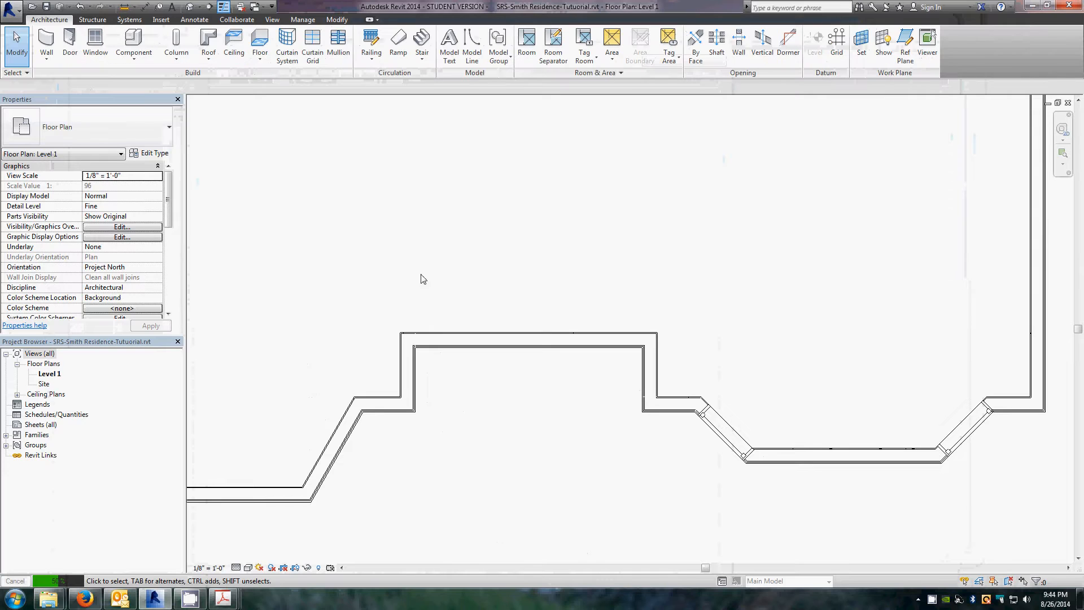
pyautogui.click(69, 42)
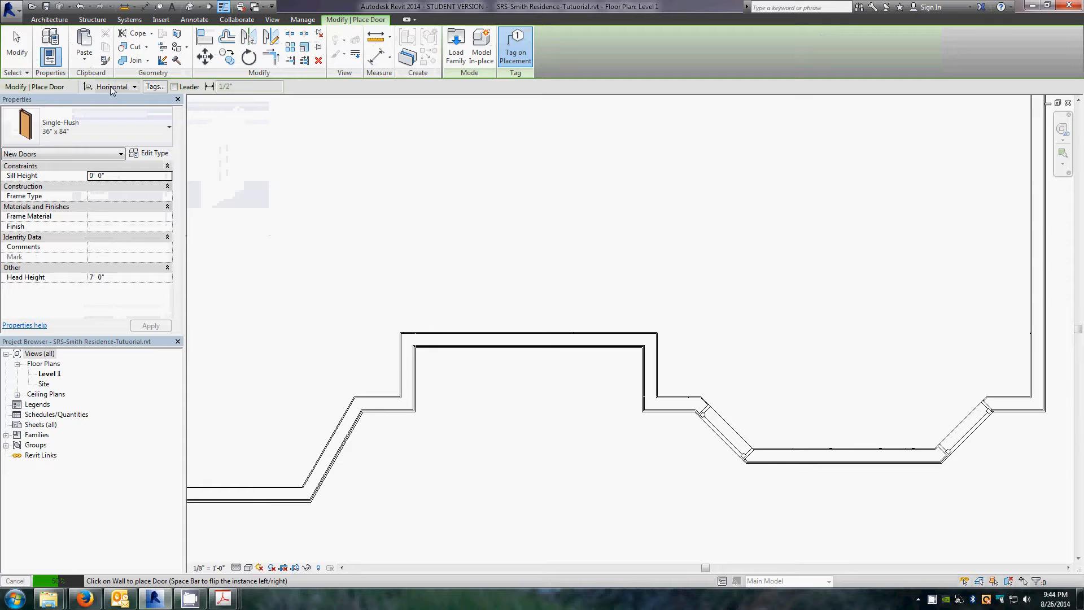
pyautogui.click(157, 132)
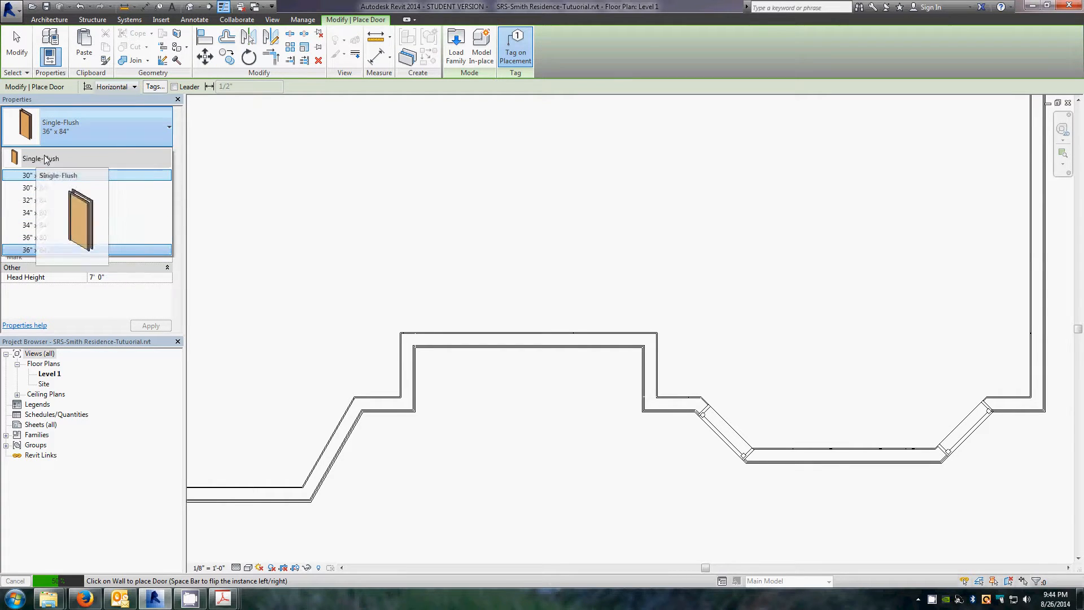
pyautogui.click(153, 121)
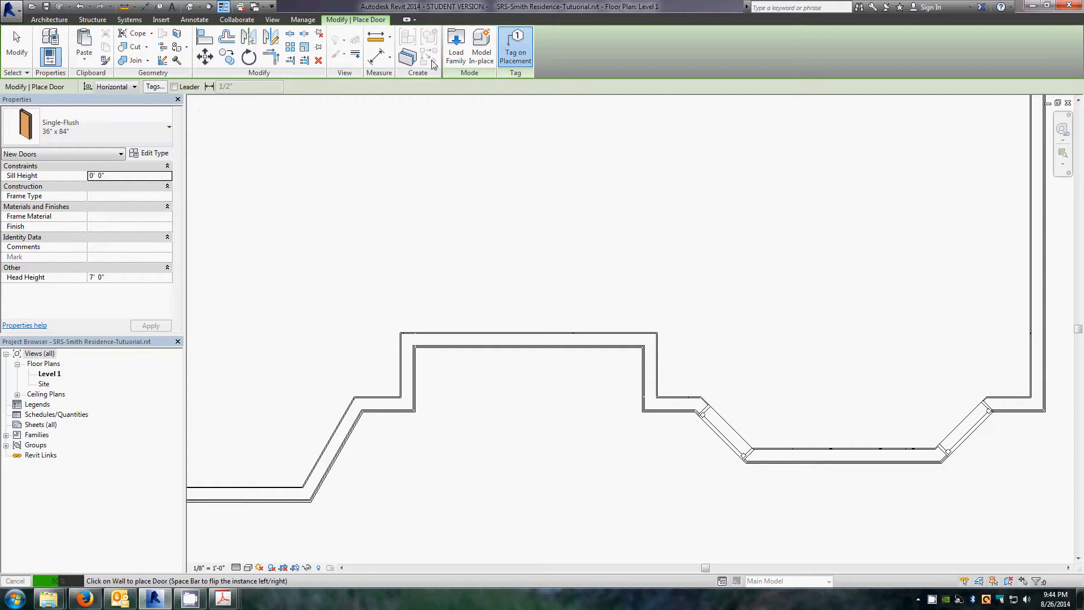
pyautogui.click(455, 43)
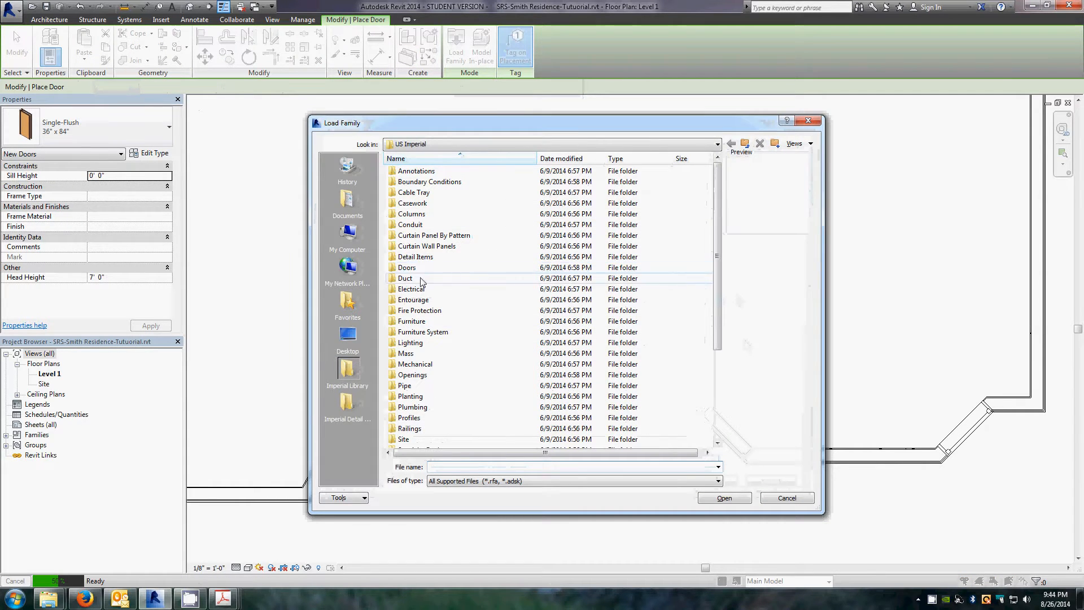
pyautogui.doubleClick(406, 268)
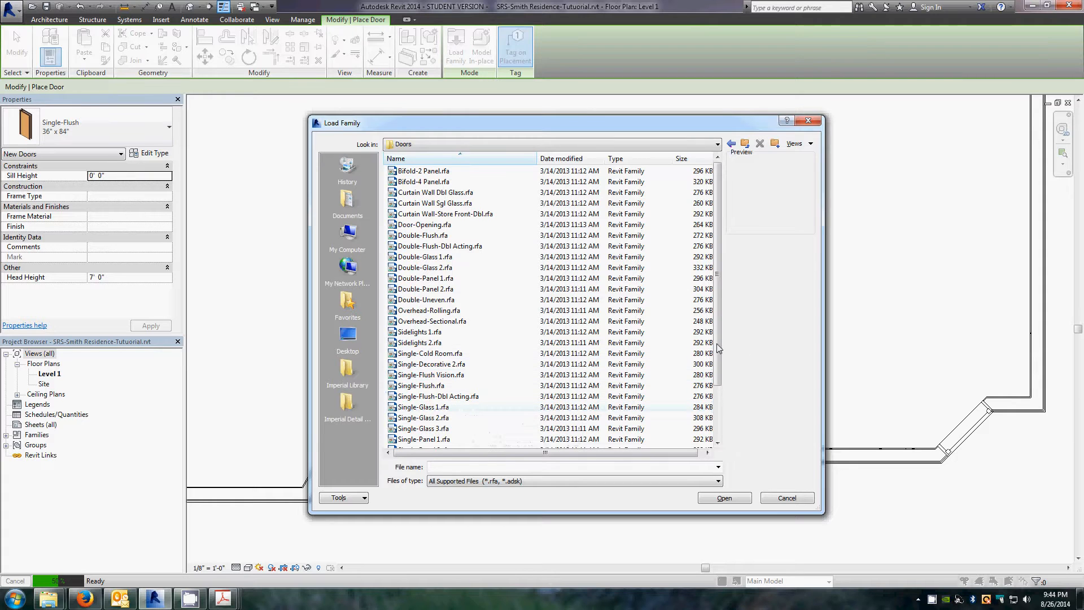
pyautogui.scroll(-1, 718, 364)
pyautogui.scroll(-1, 454, 418)
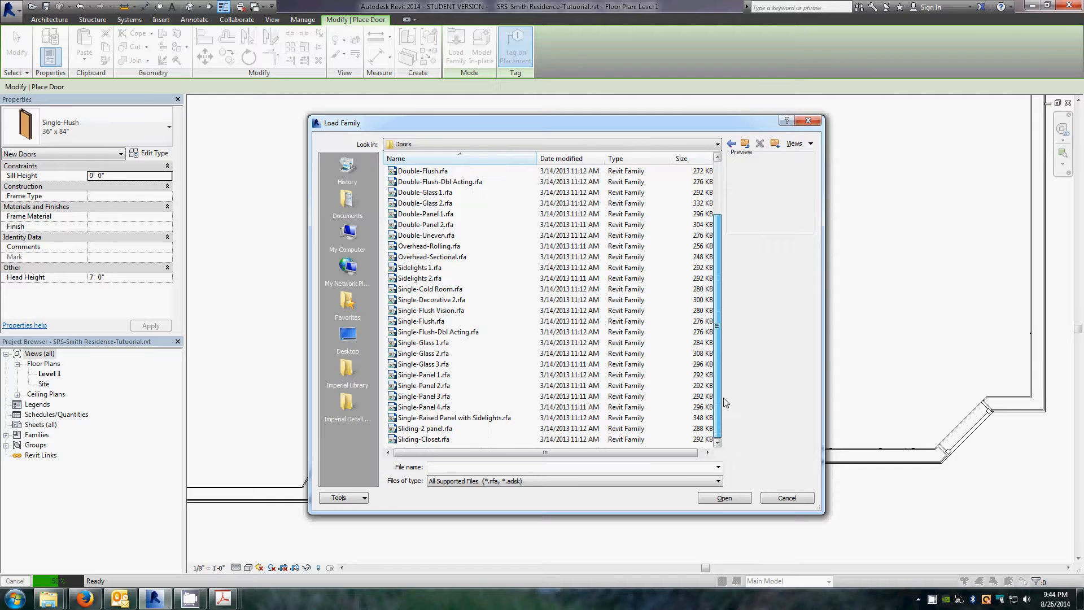
pyautogui.click(449, 419)
pyautogui.click(721, 499)
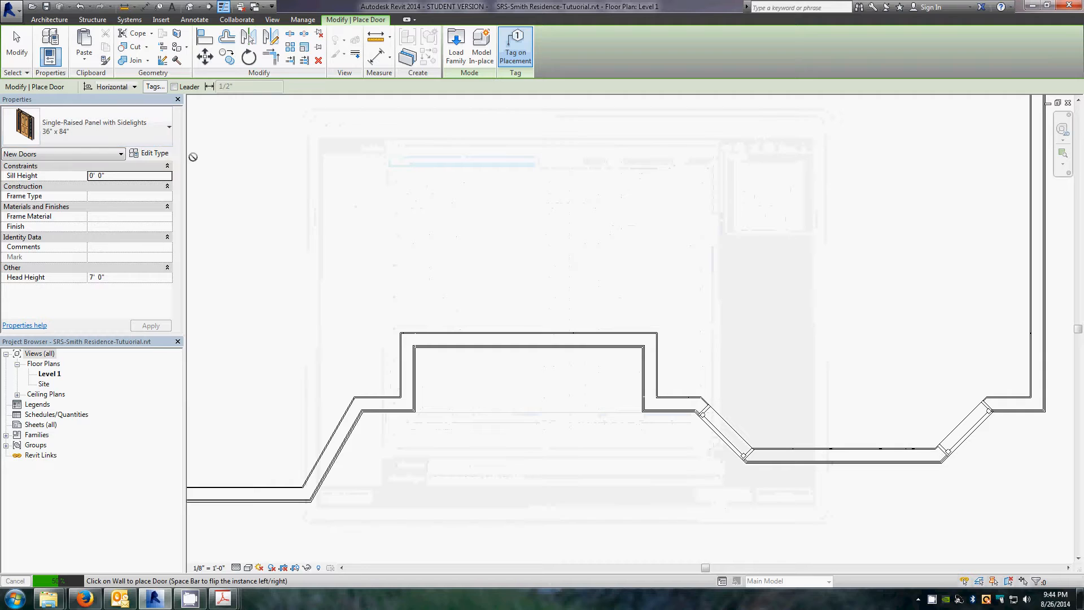
# Step: Place a 32" x 84" Single-Raised Panel with Sidelights door in the top bay's wall and flip its swing
pyautogui.click(157, 131)
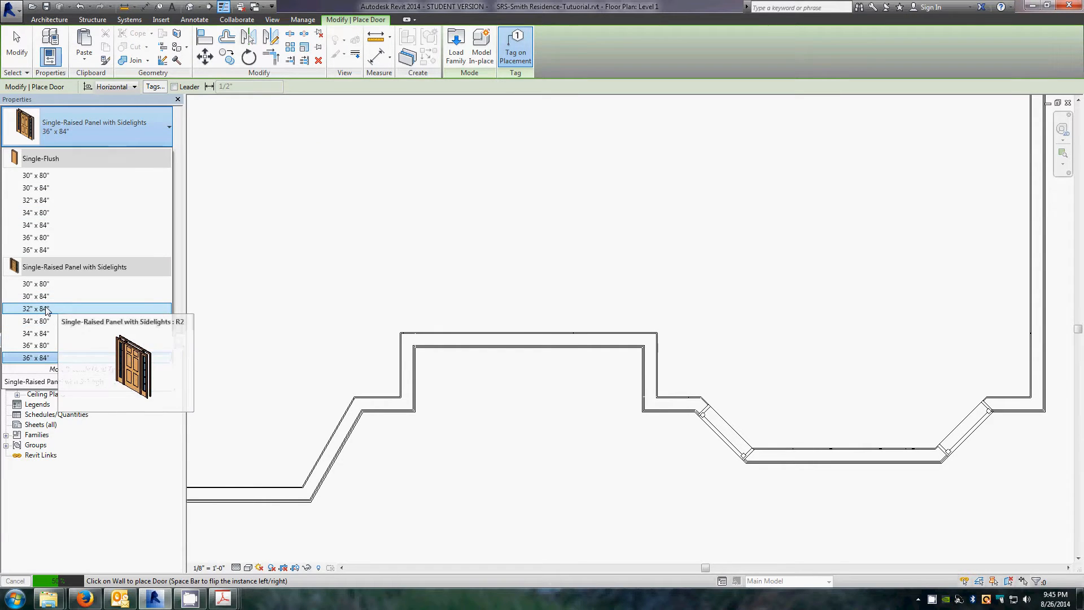
pyautogui.press('Escape')
pyautogui.press('Escape')
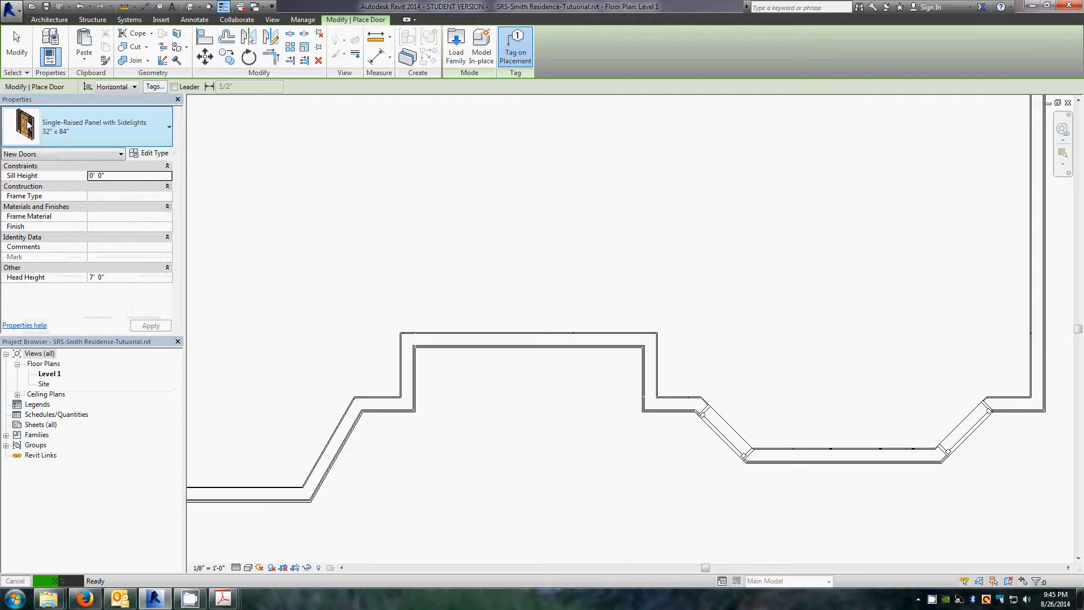
pyautogui.click(525, 340)
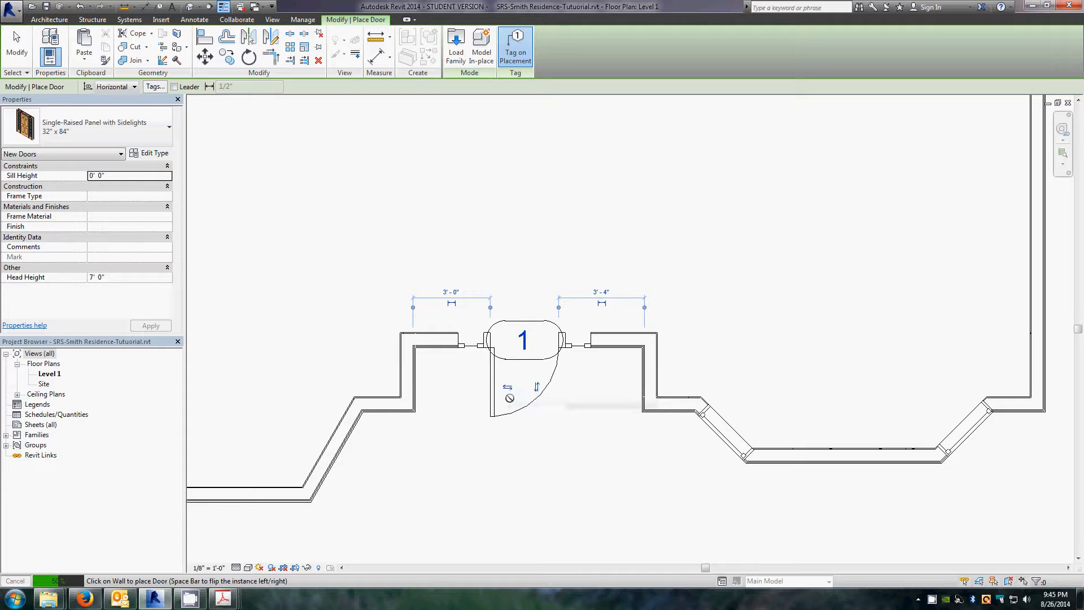
pyautogui.click(507, 388)
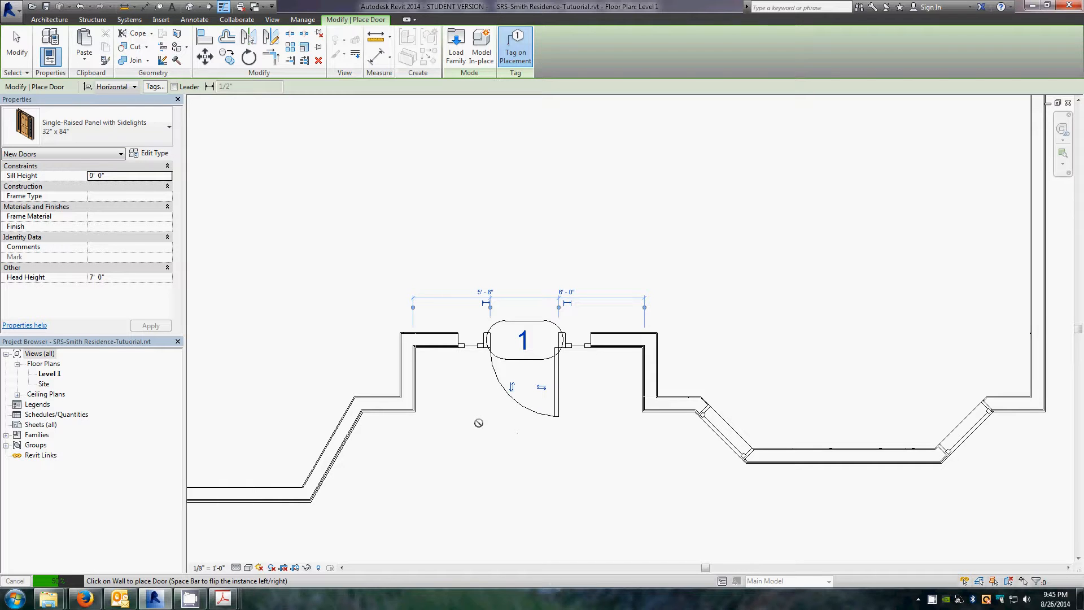
pyautogui.press('Escape')
pyautogui.press('Escape')
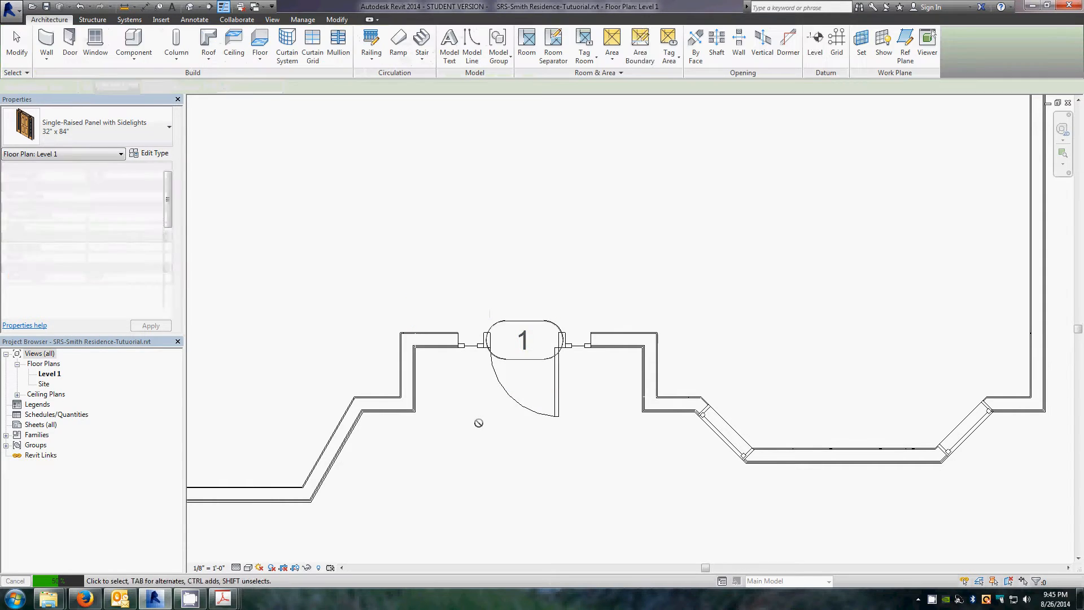
# Step: Center the door in the bay by setting its distance from the left corner to 3' 2"
pyautogui.click(557, 396)
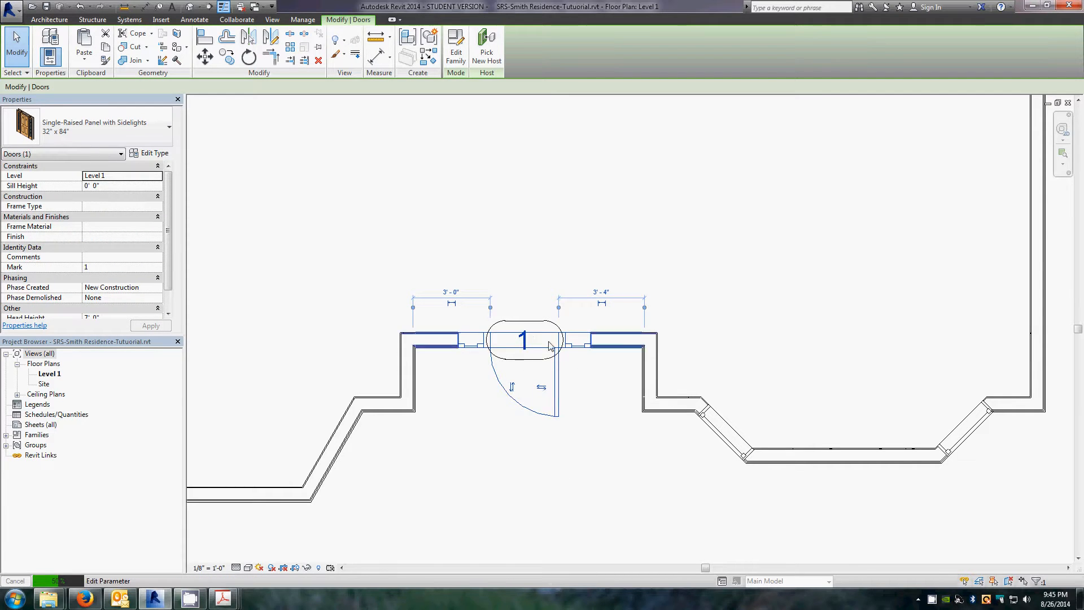
pyautogui.click(639, 382)
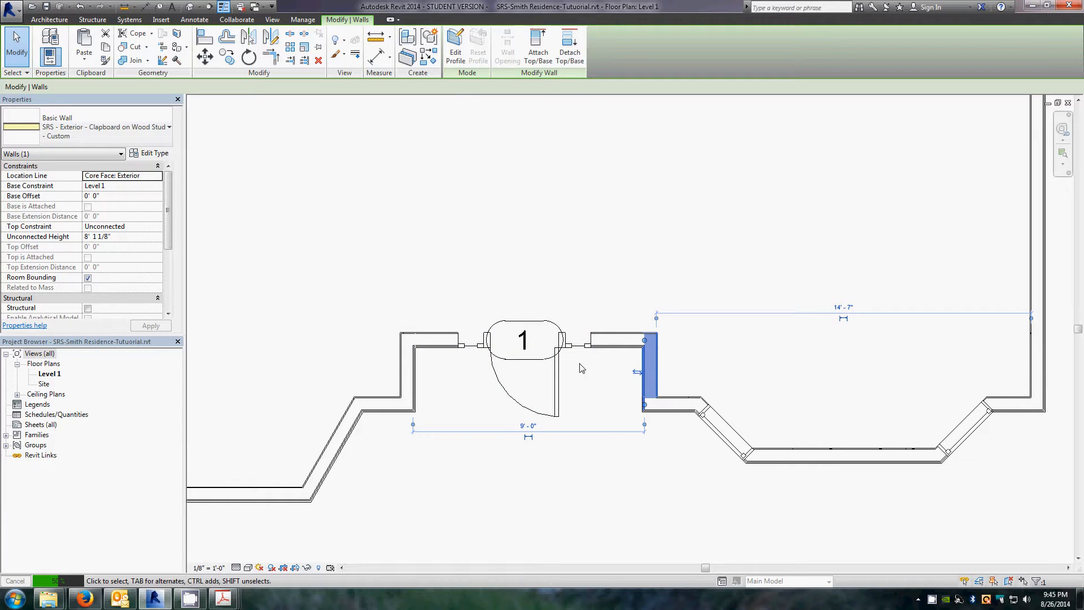
pyautogui.click(558, 370)
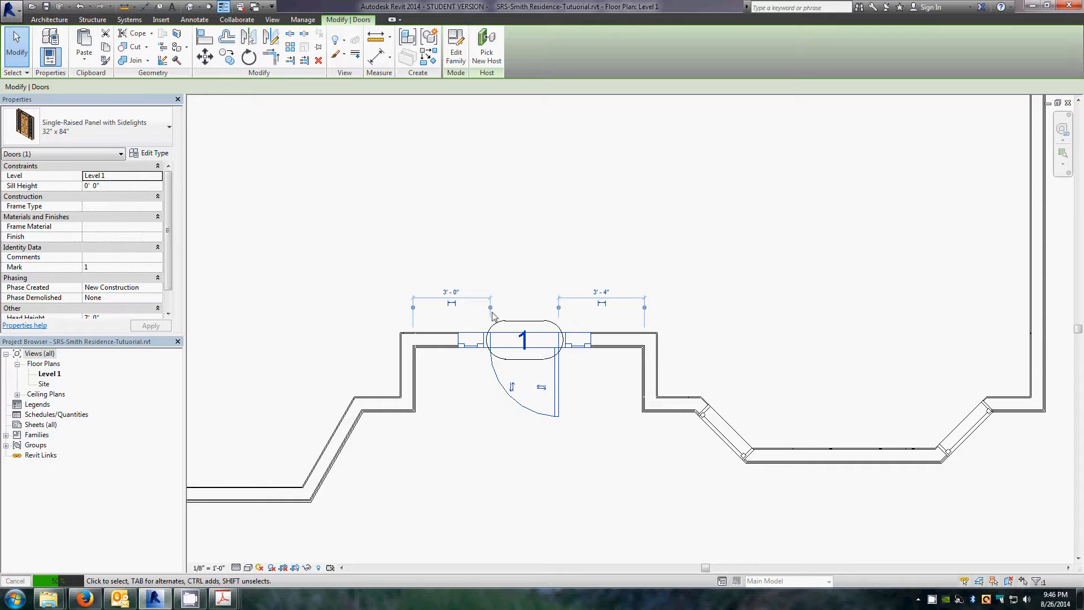
pyautogui.click(453, 298)
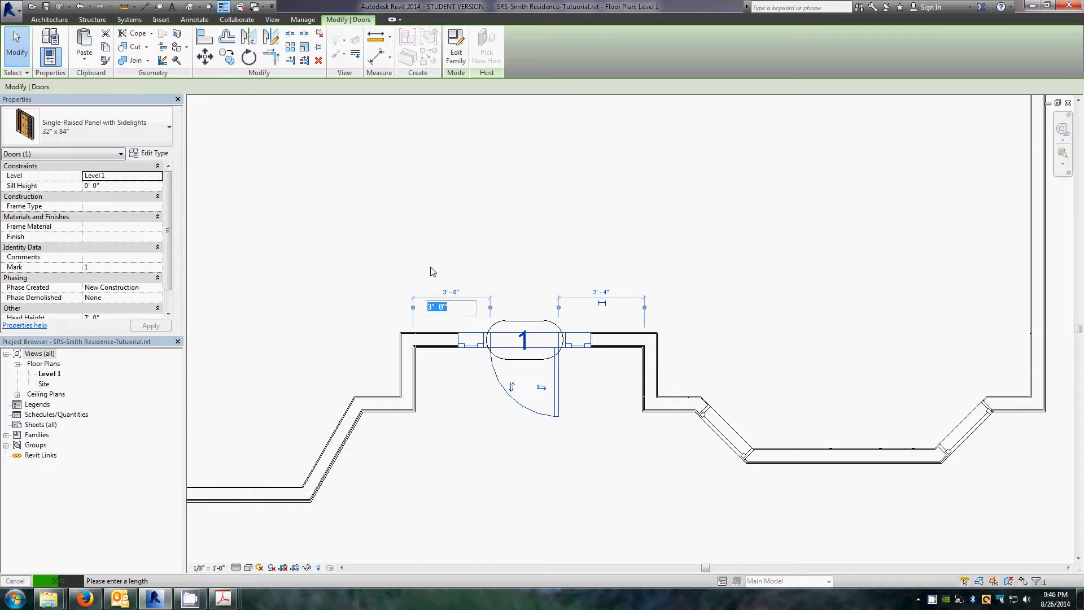
pyautogui.write('3 2')
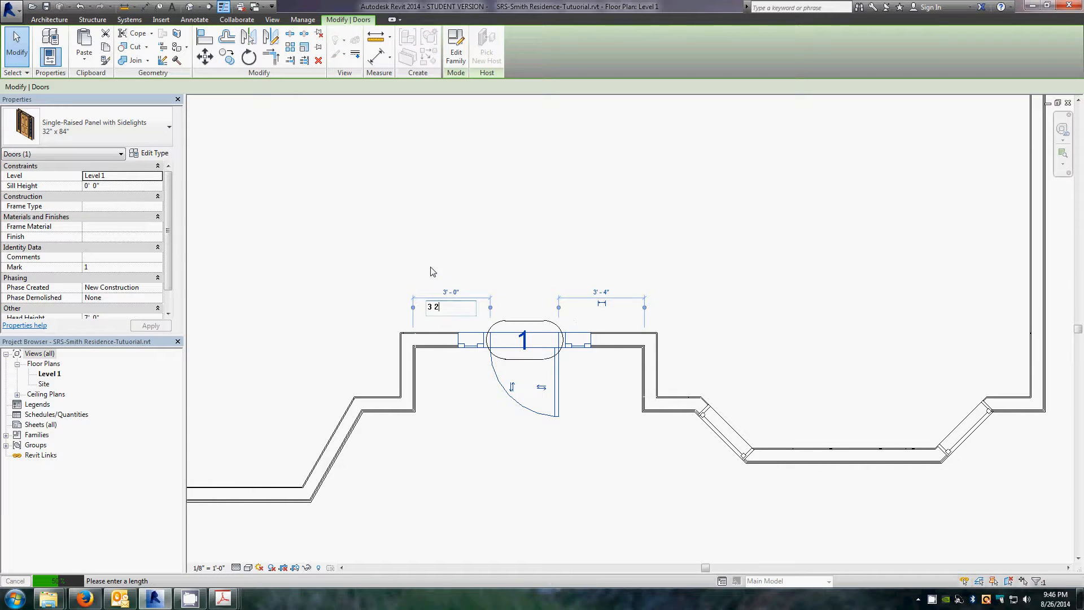
pyautogui.press('Return')
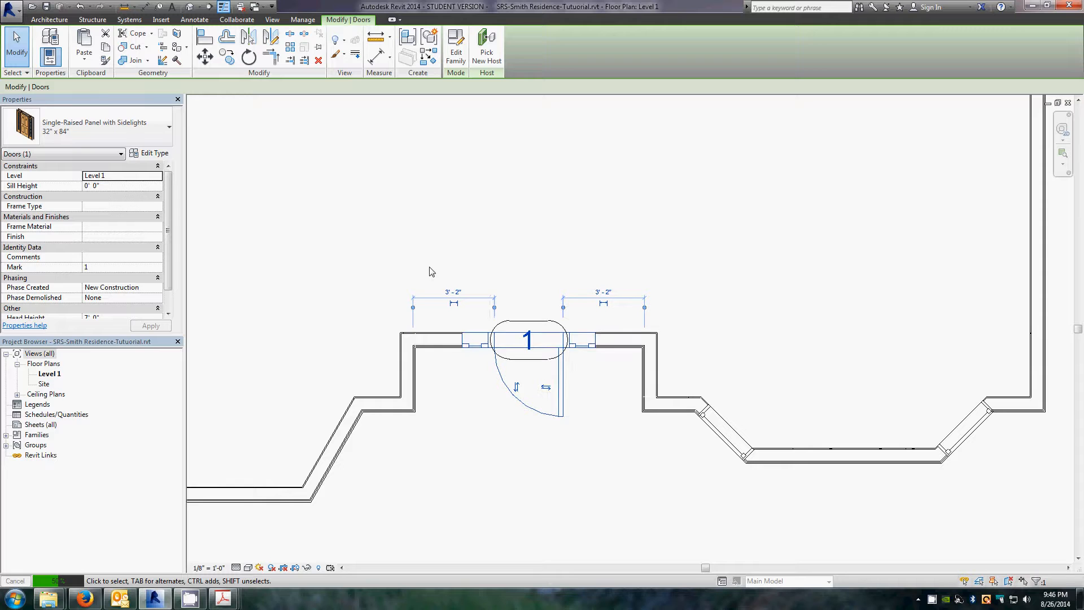
pyautogui.click(484, 481)
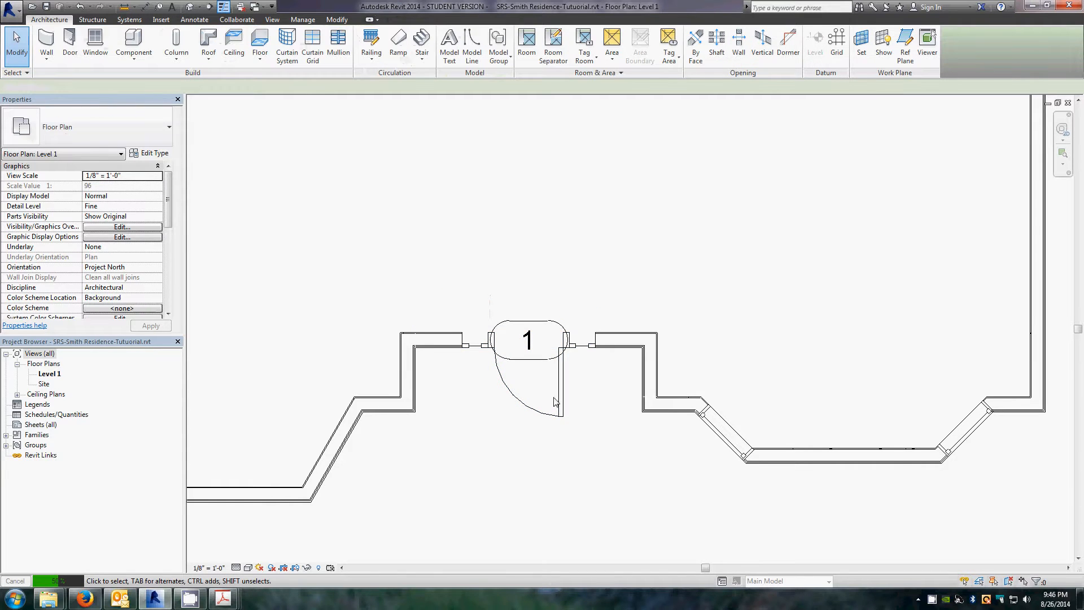
pyautogui.click(563, 382)
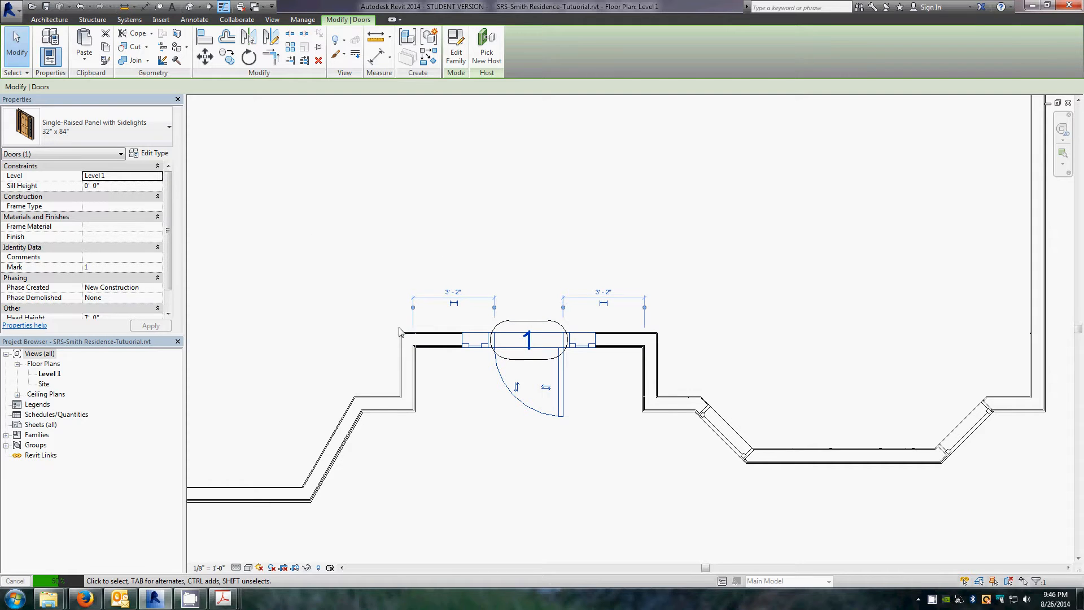
pyautogui.click(383, 241)
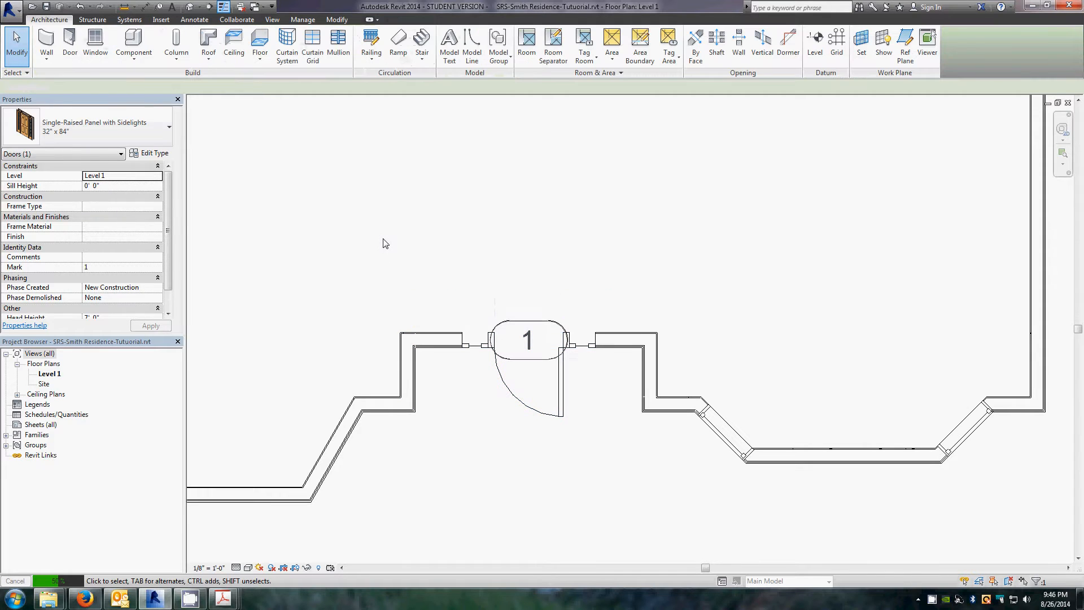
pyautogui.click(299, 20)
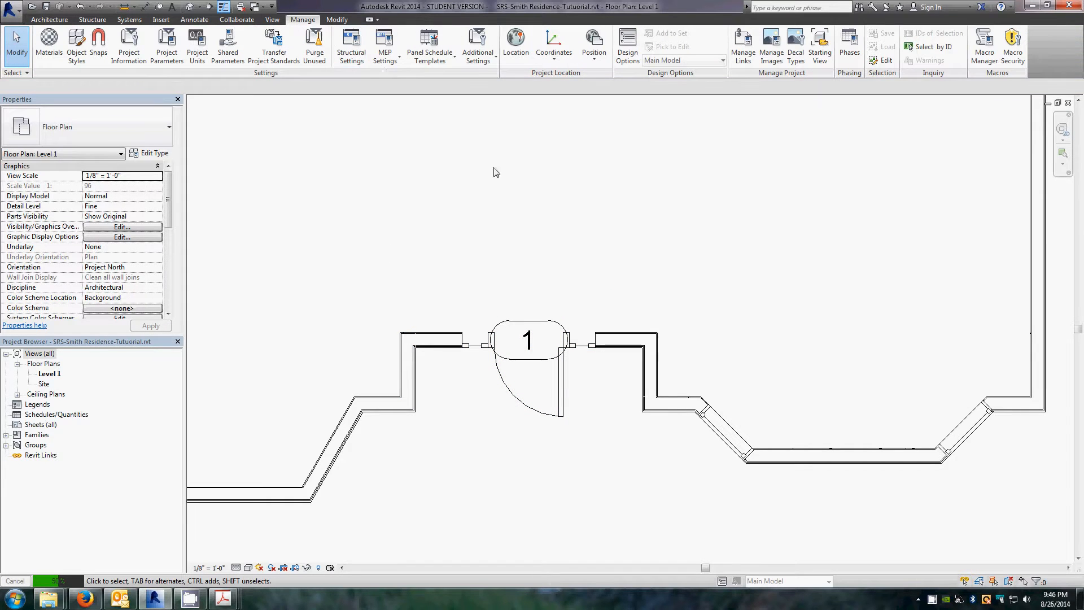
# Step: Set temporary dimensions to measure walls from faces of core and doors and windows from openings
pyautogui.click(486, 59)
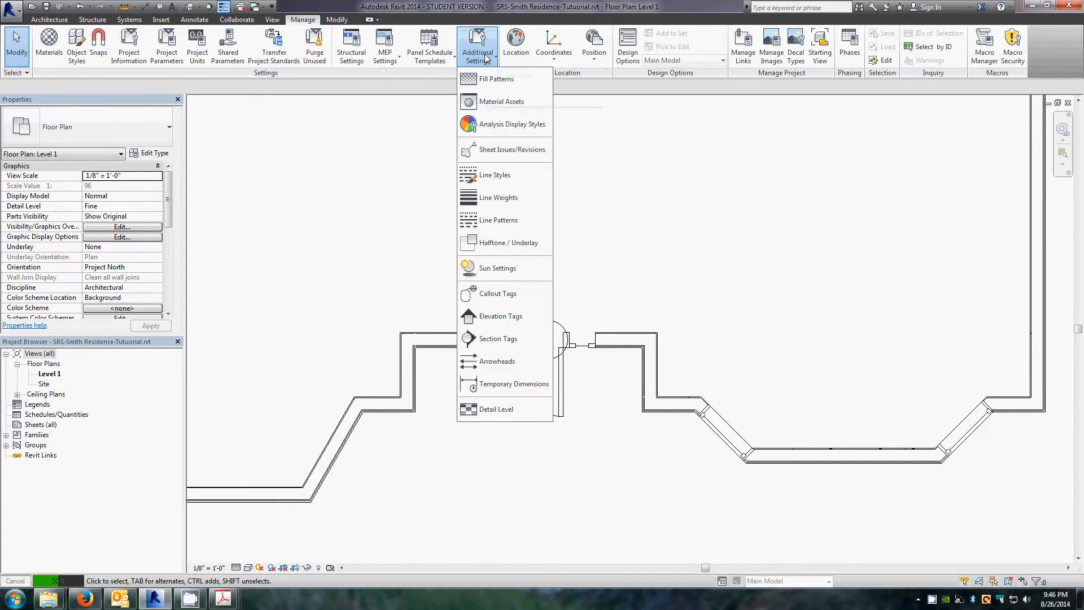
pyautogui.click(503, 386)
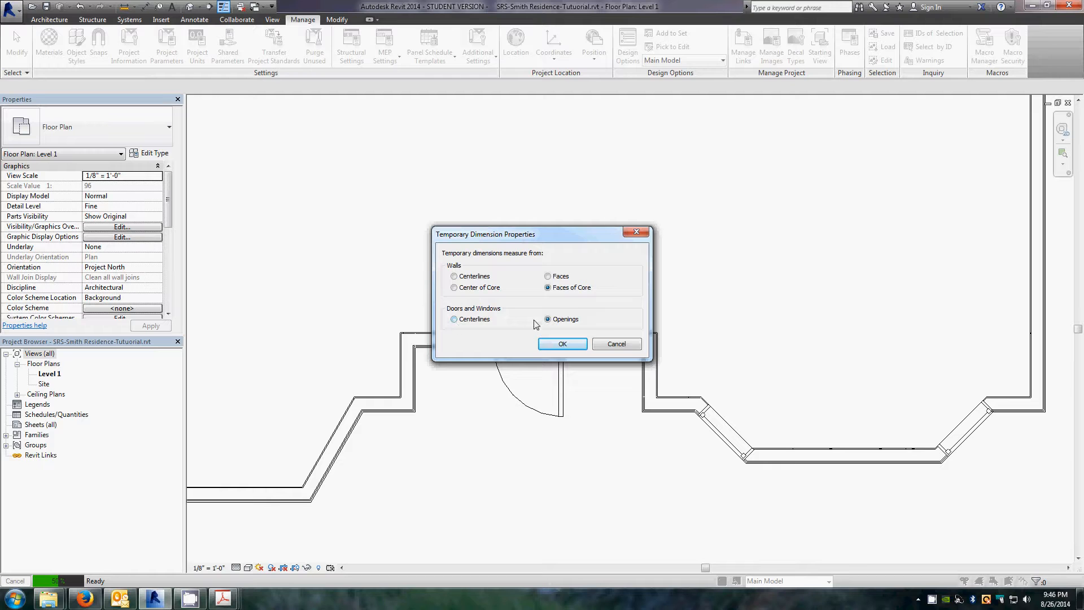
pyautogui.click(563, 343)
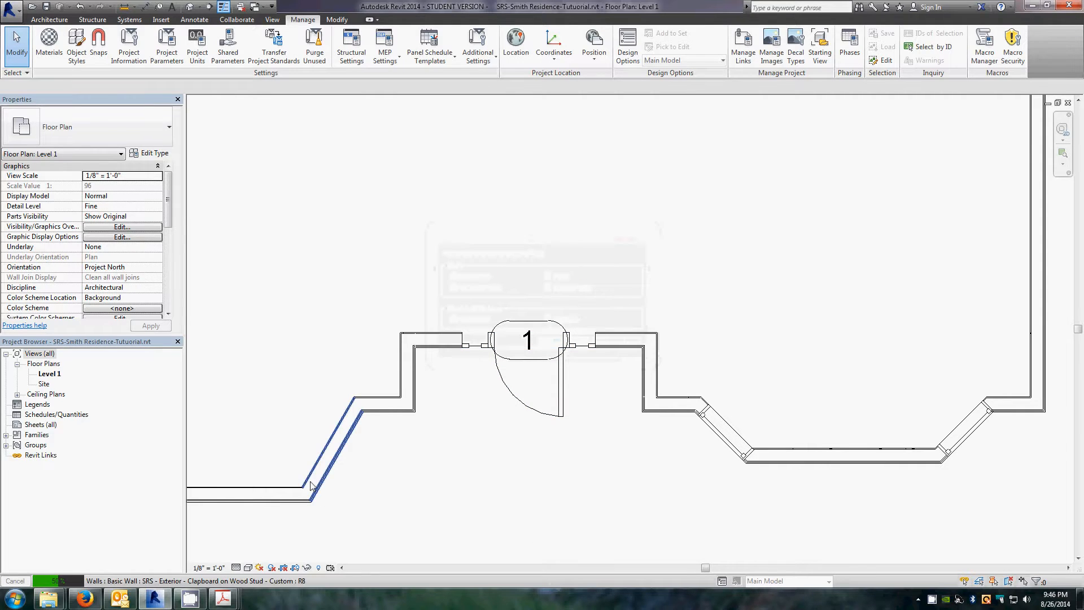
# Step: Flip the entrance door so its swing opens toward the exterior
pyautogui.click(559, 386)
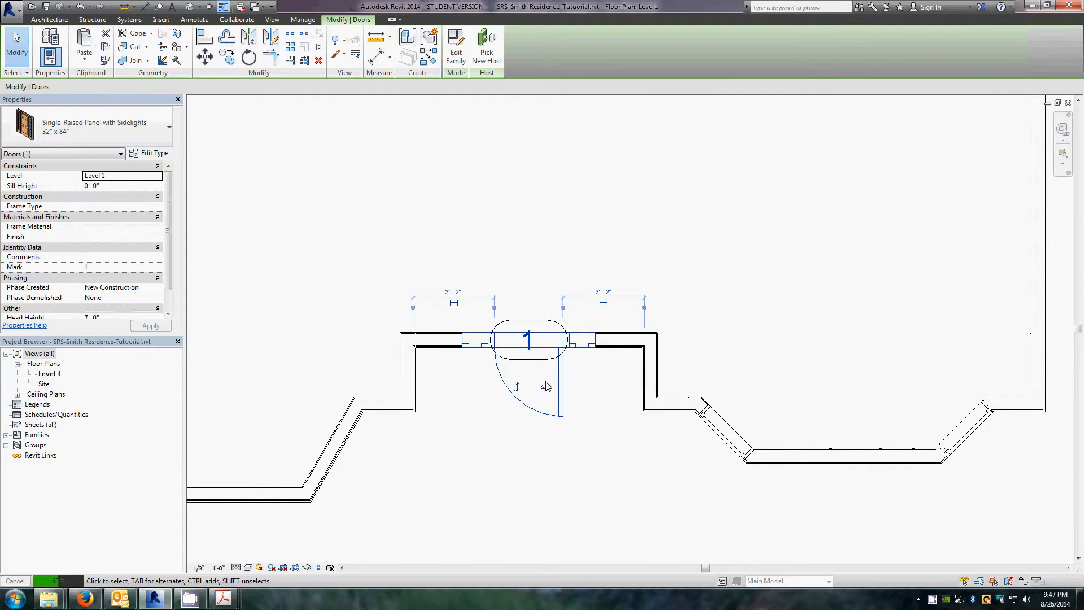
pyautogui.click(516, 388)
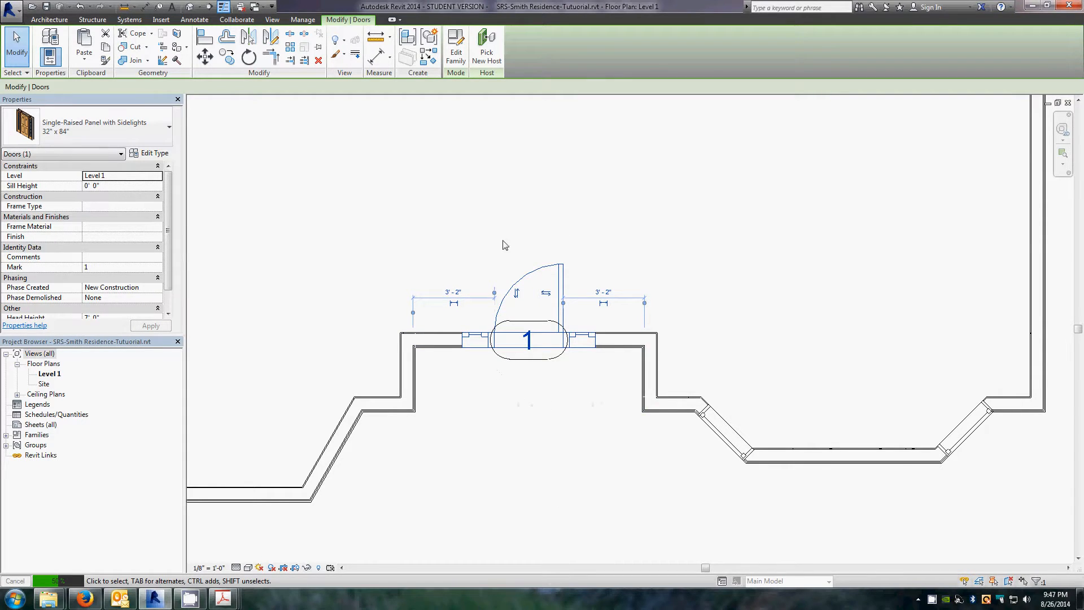
pyautogui.click(536, 441)
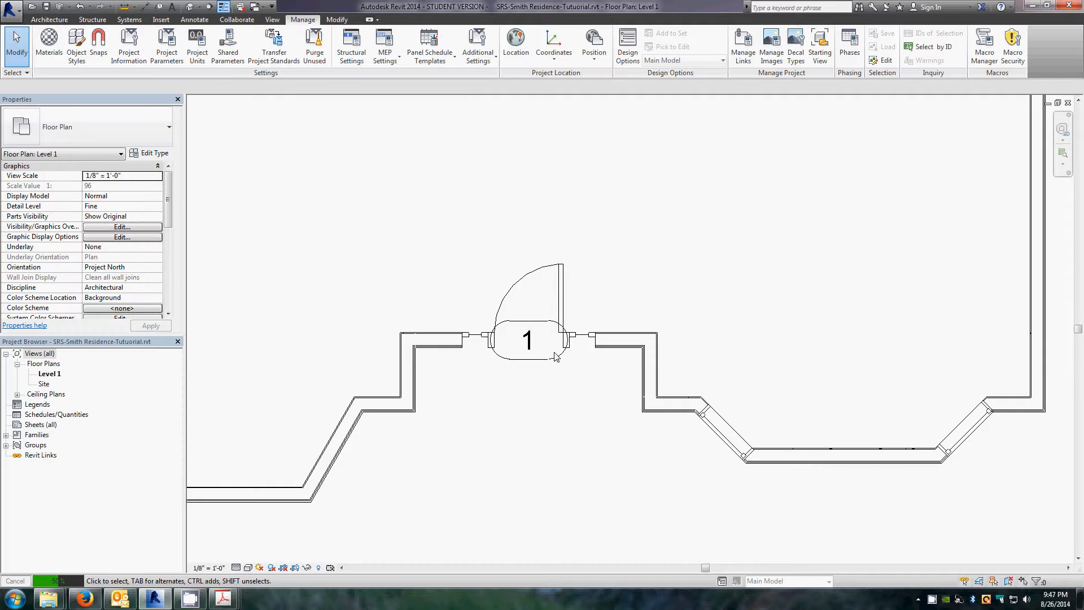
pyautogui.click(49, 20)
pyautogui.click(70, 44)
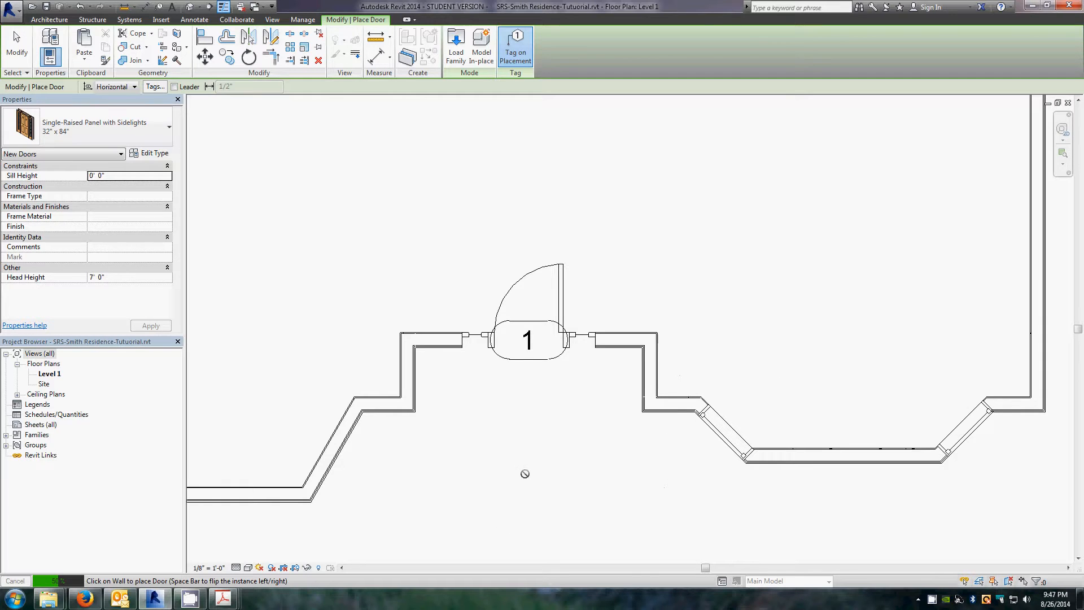
pyautogui.press('Escape')
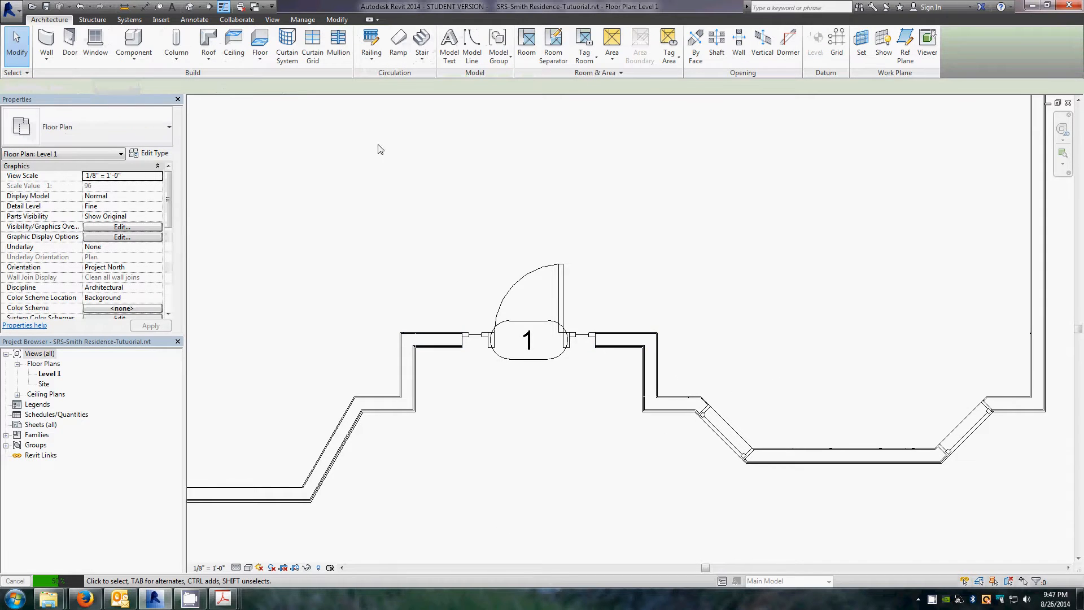
# Step: Try tagging the casement window in the angled bay wall with Tag by Category, then undo the tag
pyautogui.click(193, 20)
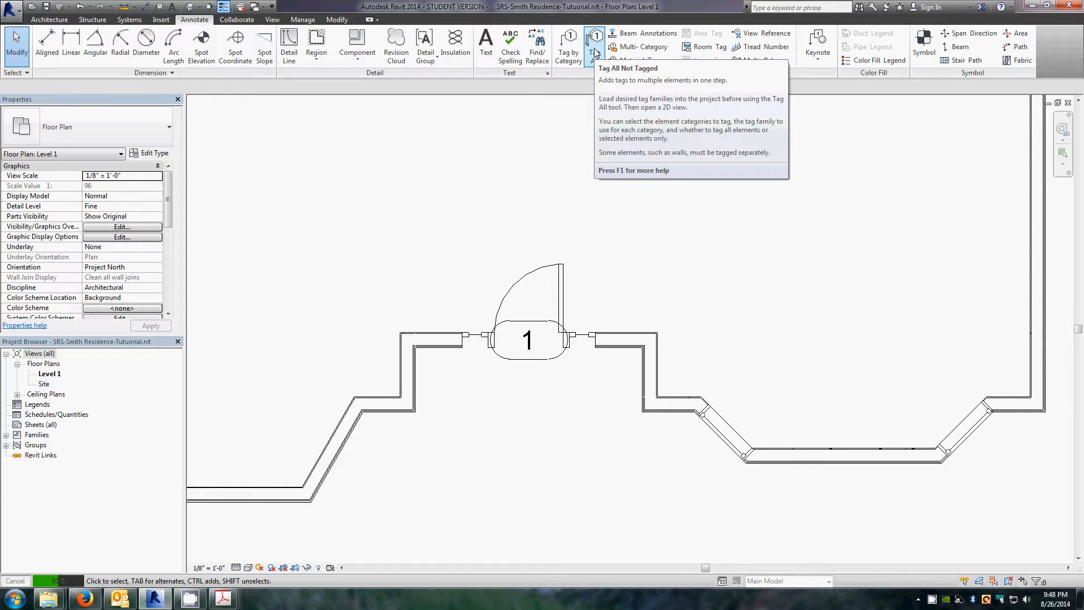
pyautogui.click(562, 48)
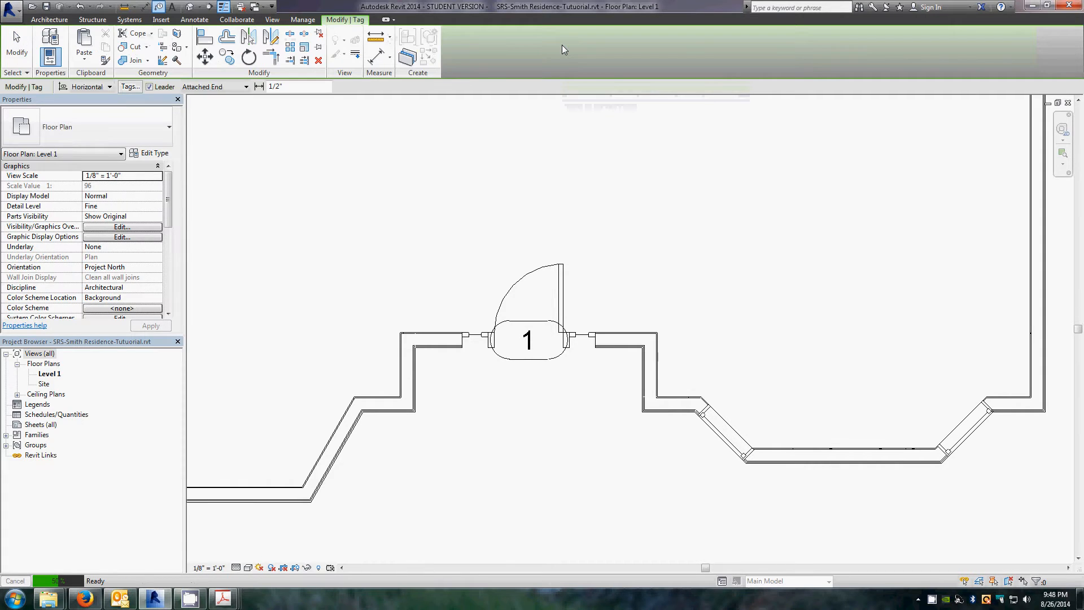
pyautogui.click(728, 443)
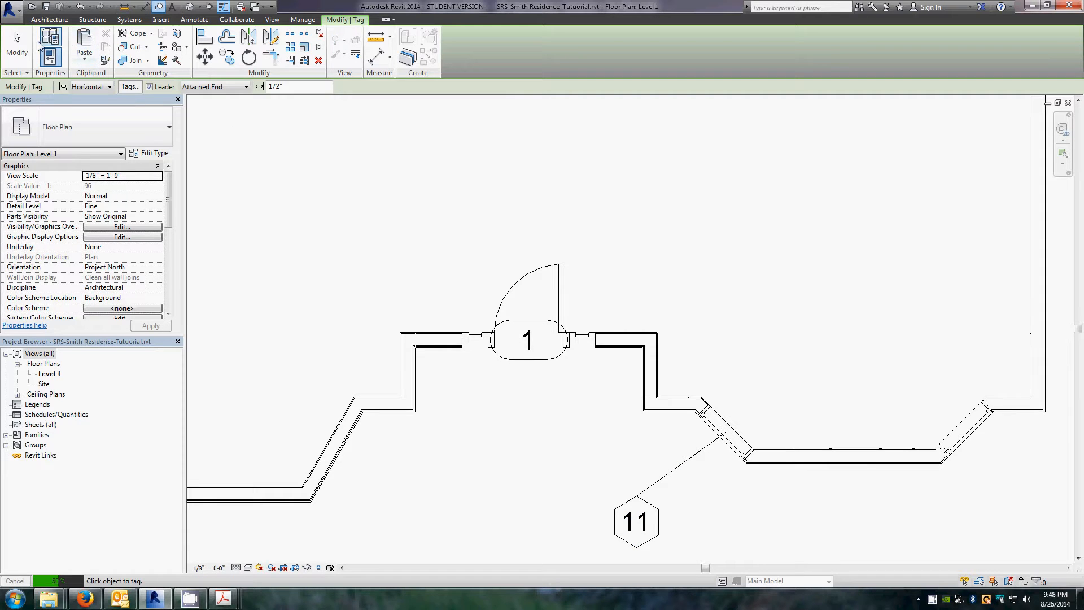
pyautogui.click(79, 8)
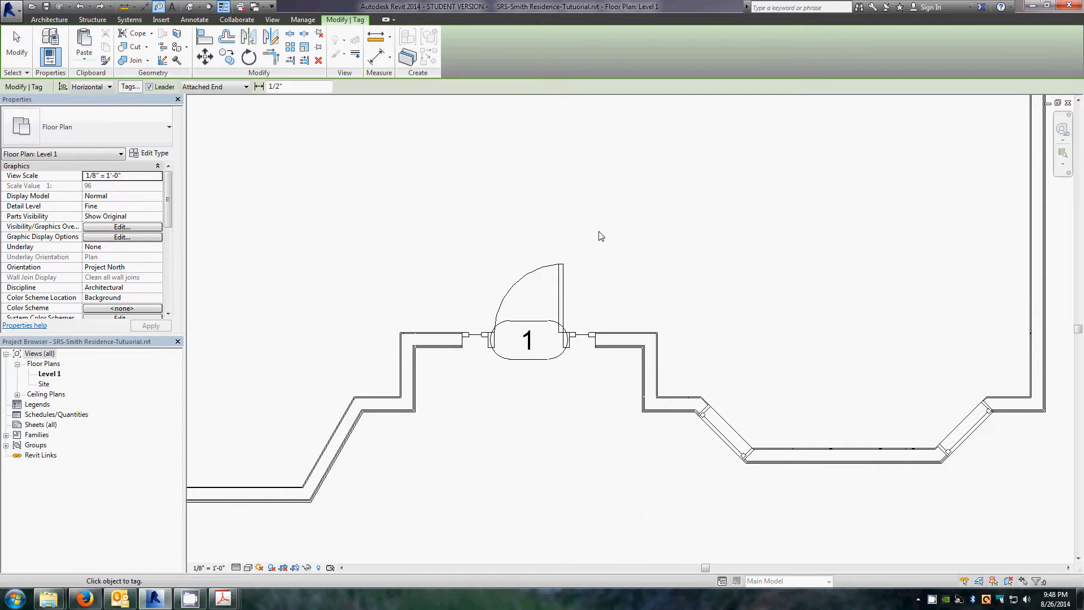
pyautogui.press('Escape')
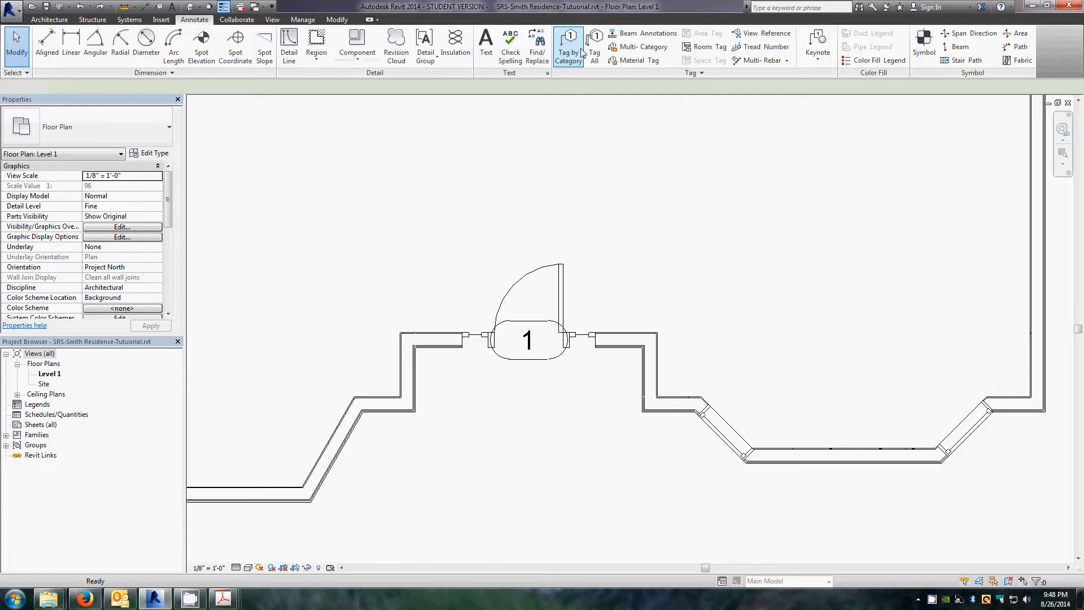
# Step: Tag all untagged windows in the current view using the Window Tag category
pyautogui.click(594, 48)
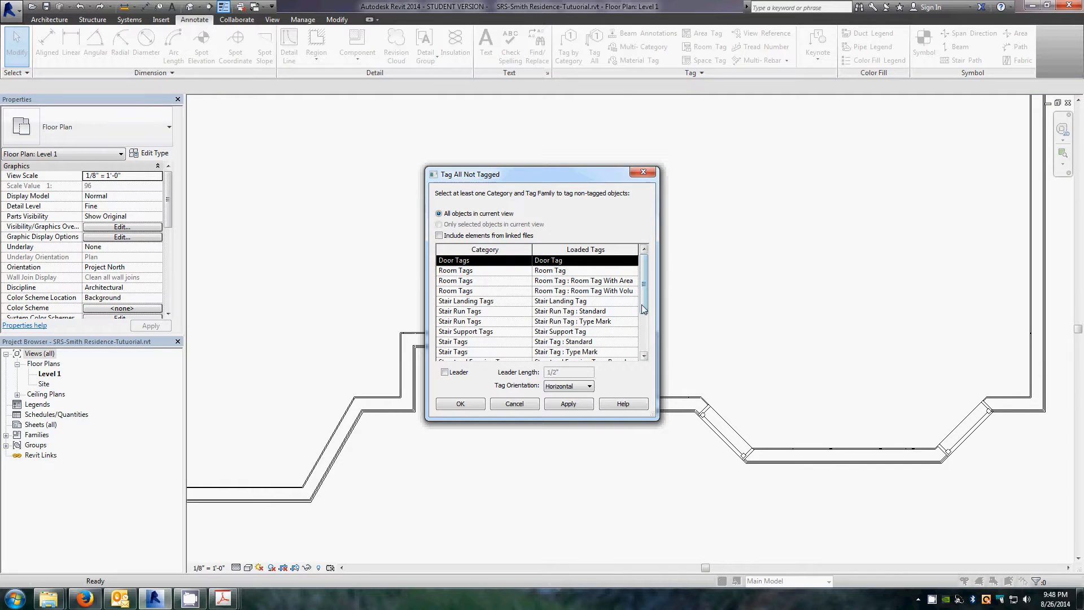
pyautogui.moveTo(649, 298); pyautogui.dragTo(647, 335)
pyautogui.click(486, 342)
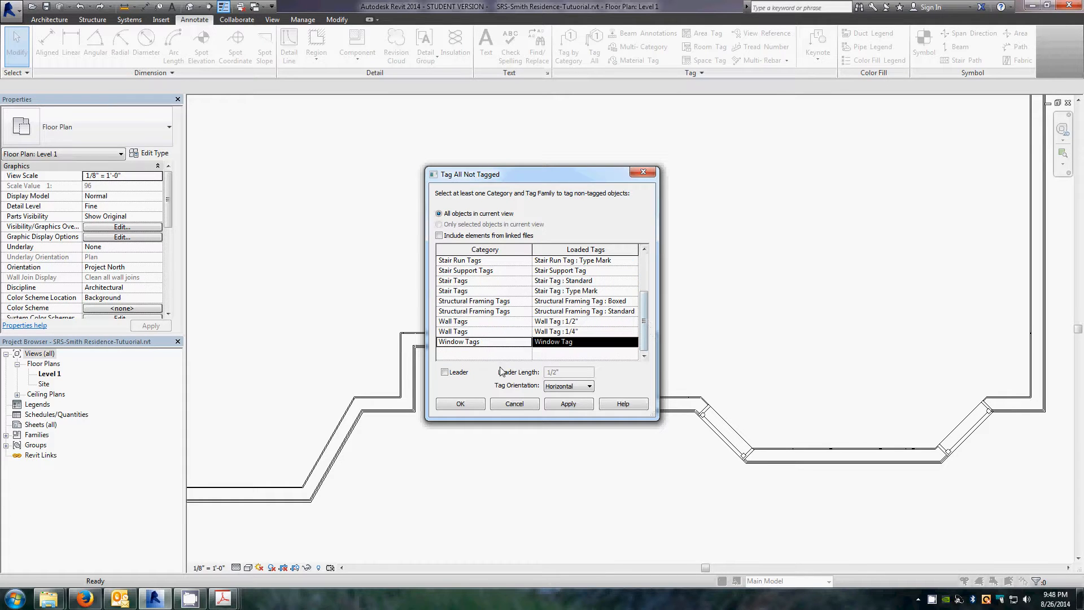
pyautogui.click(461, 405)
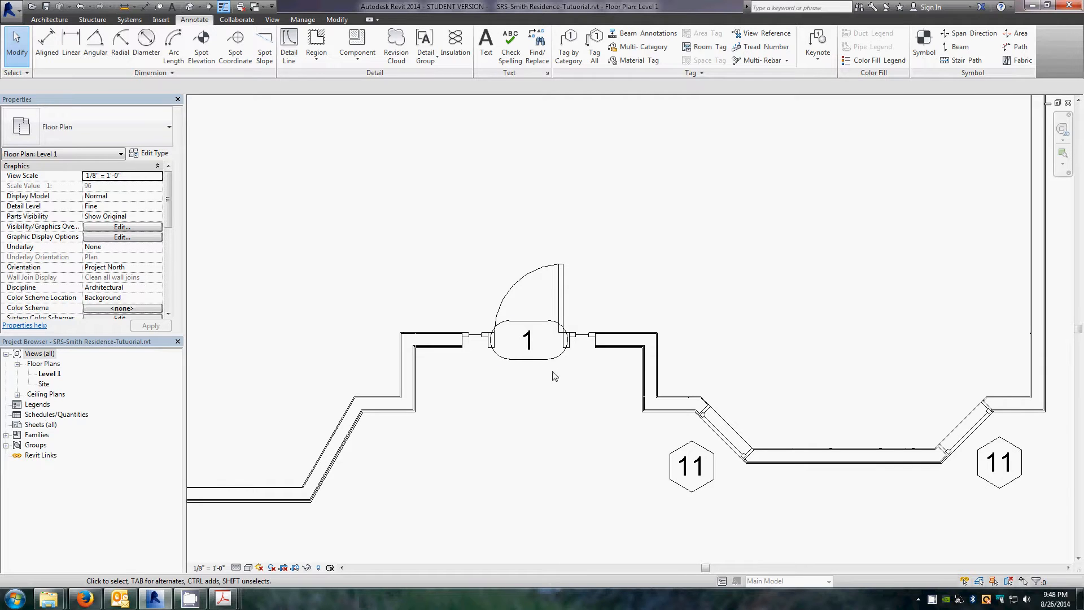
# Step: Review the window schedule PDF for the window families and sizes needed
pyautogui.scroll(-2, 541, 415)
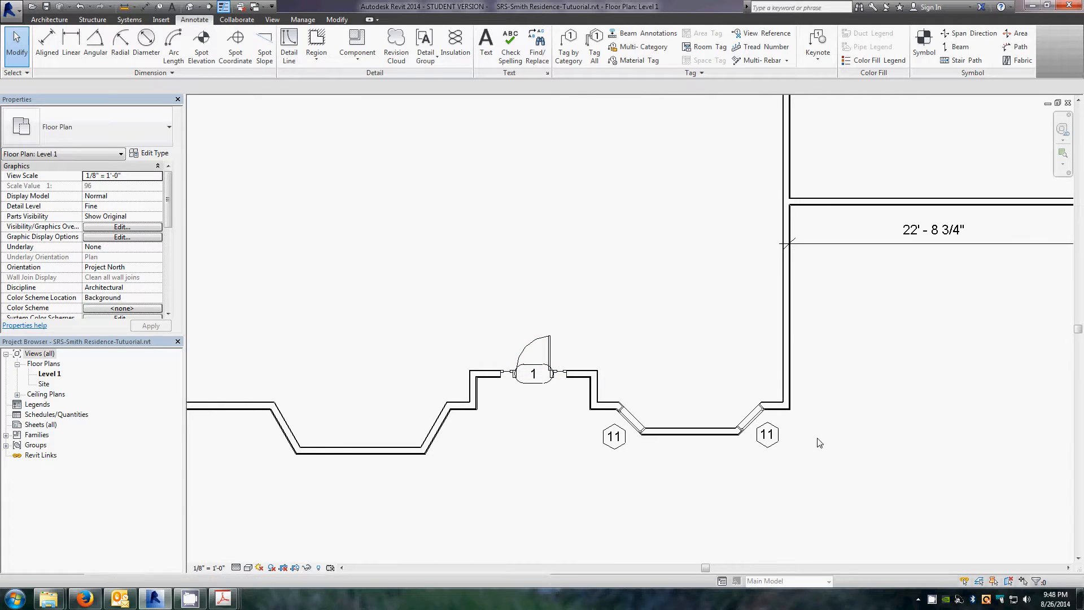
pyautogui.scroll(-2, 722, 505)
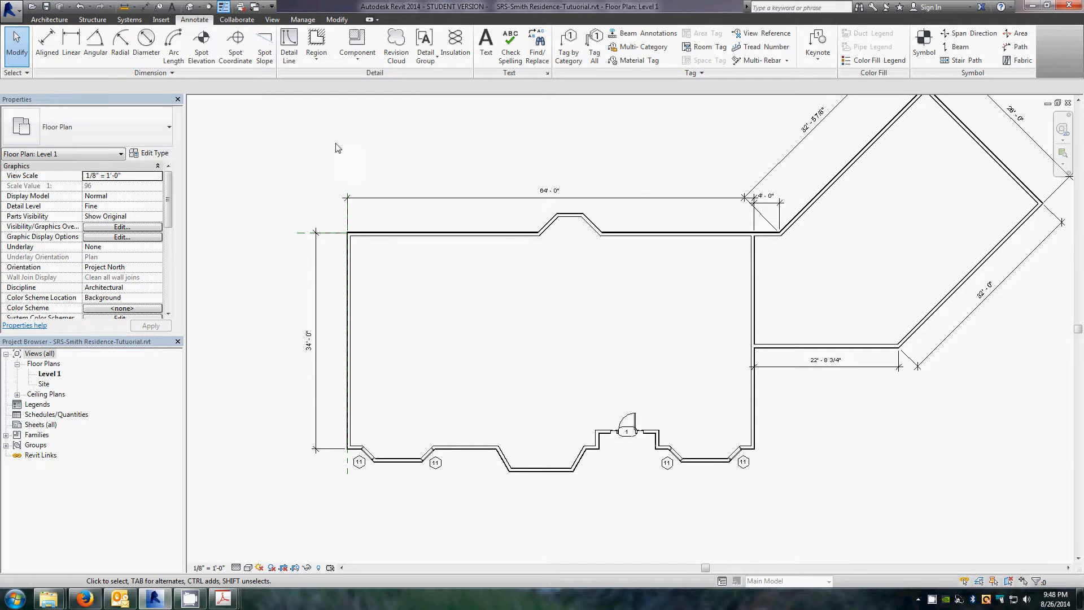
pyautogui.click(50, 20)
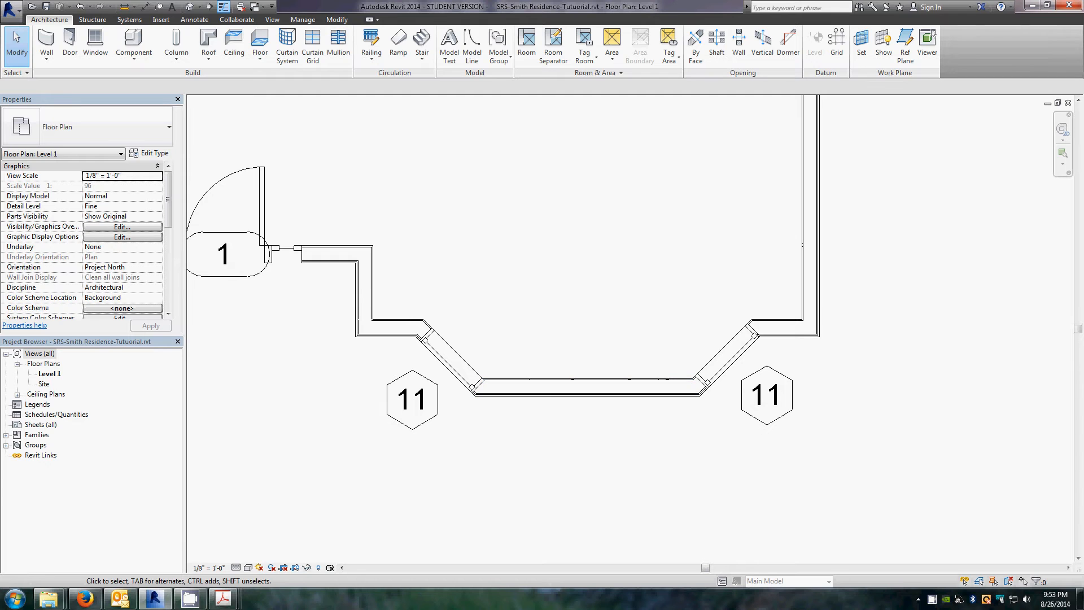
pyautogui.moveTo(0, 52); pyautogui.dragTo(0, 17)
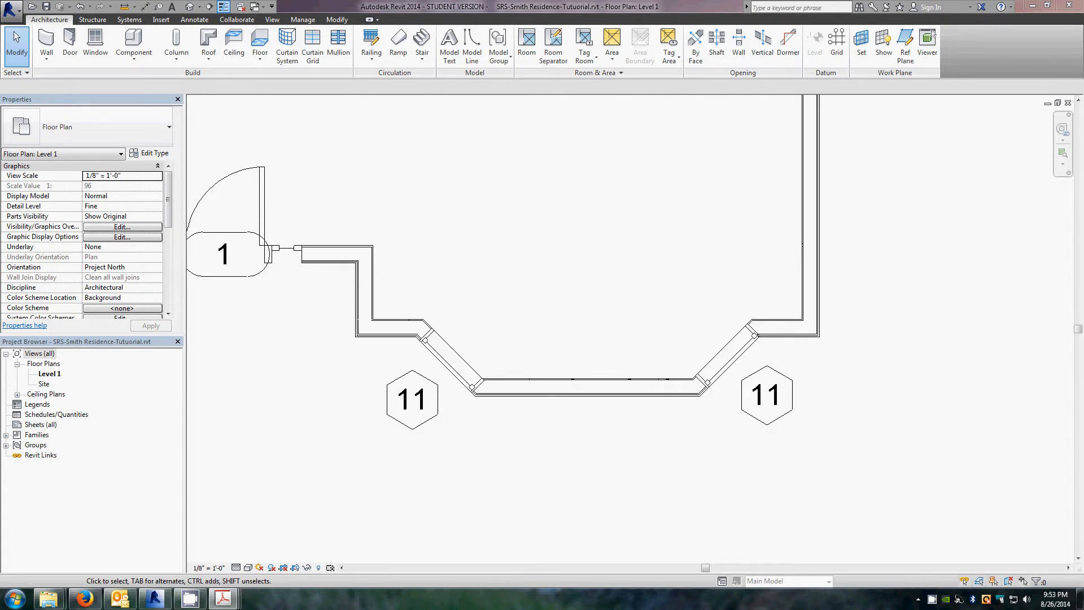
pyautogui.moveTo(0, 35); pyautogui.dragTo(261, 47)
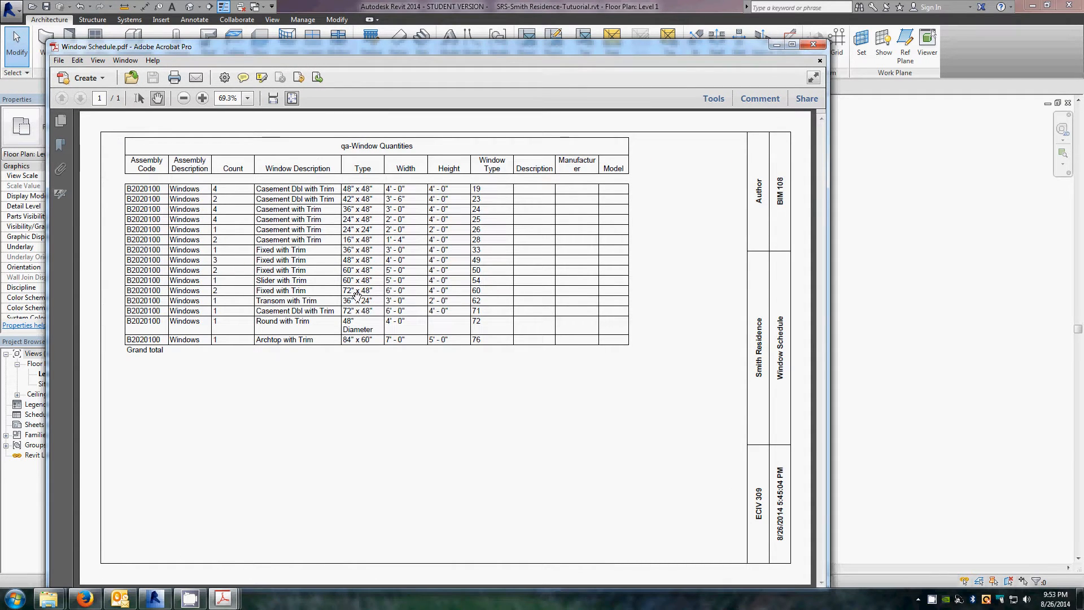
pyautogui.click(777, 45)
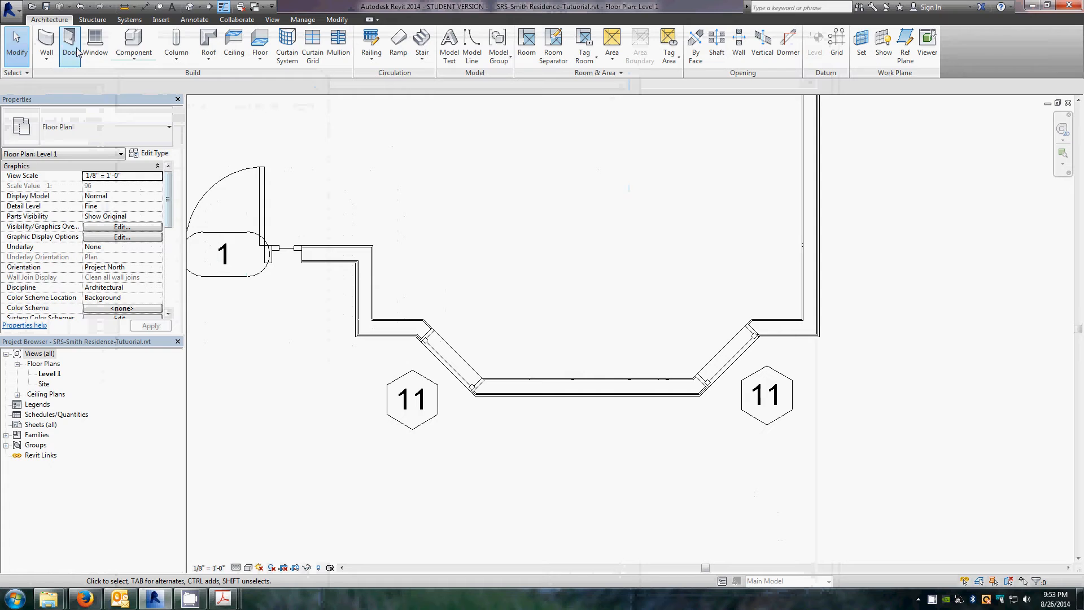
# Step: Start the Window tool and load the Fixed with Trim window family from the Windows library
pyautogui.click(94, 44)
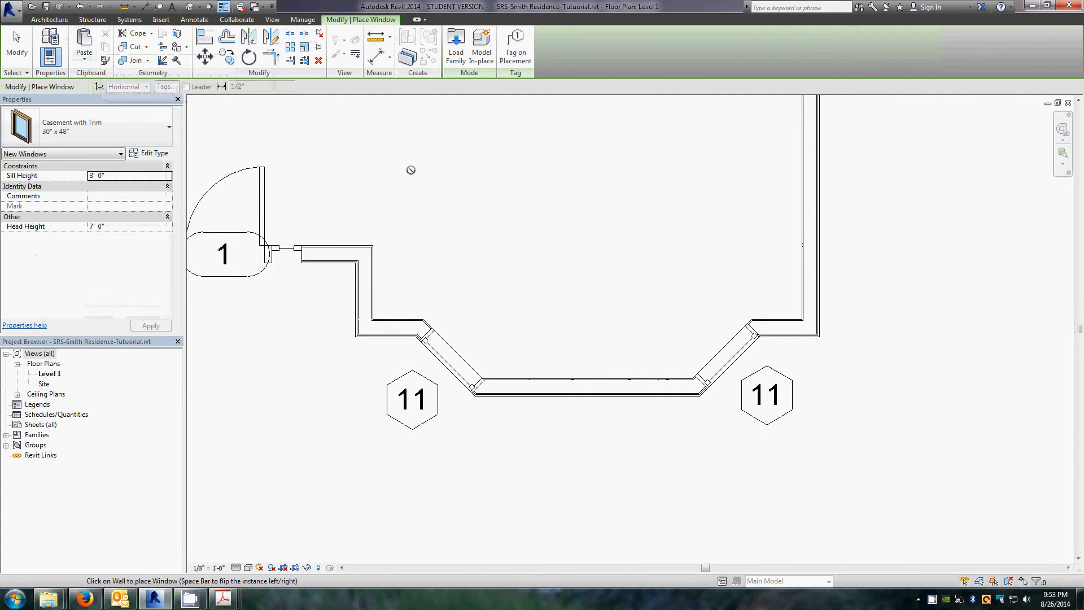
pyautogui.click(518, 55)
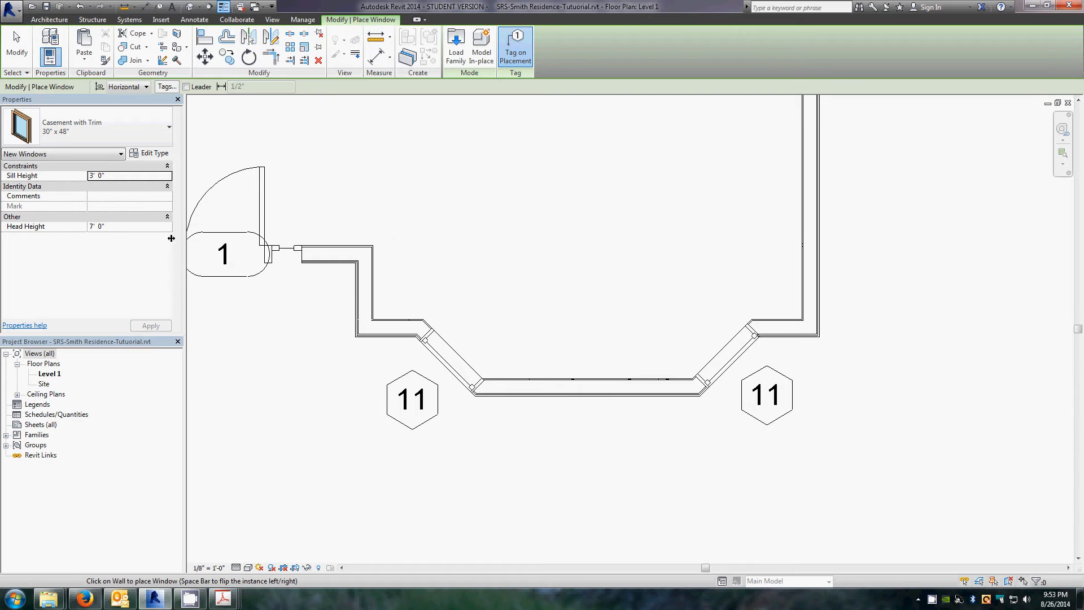
pyautogui.click(165, 131)
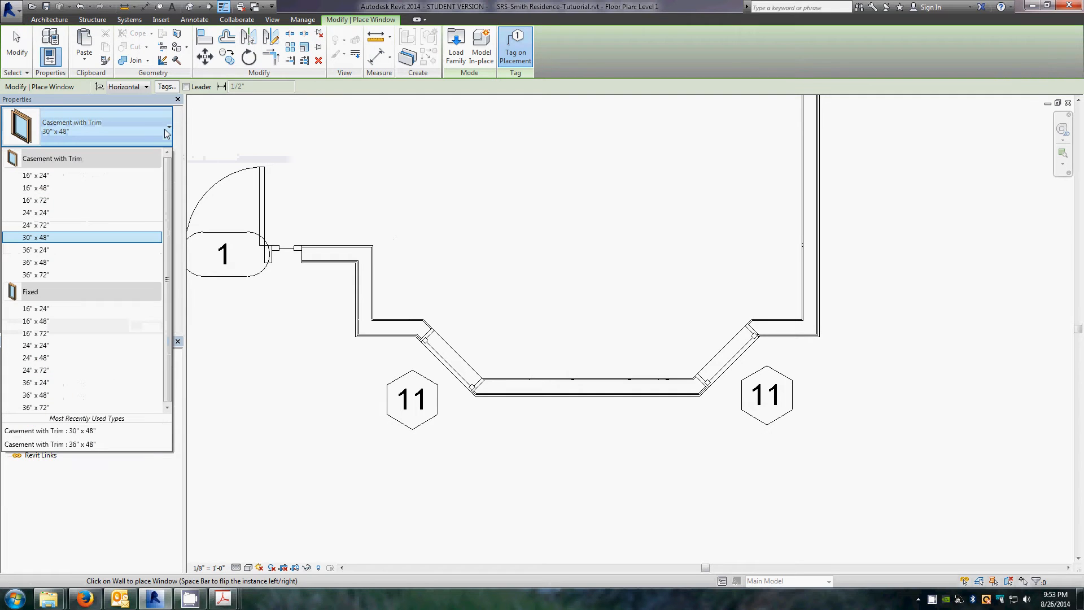
pyautogui.click(164, 129)
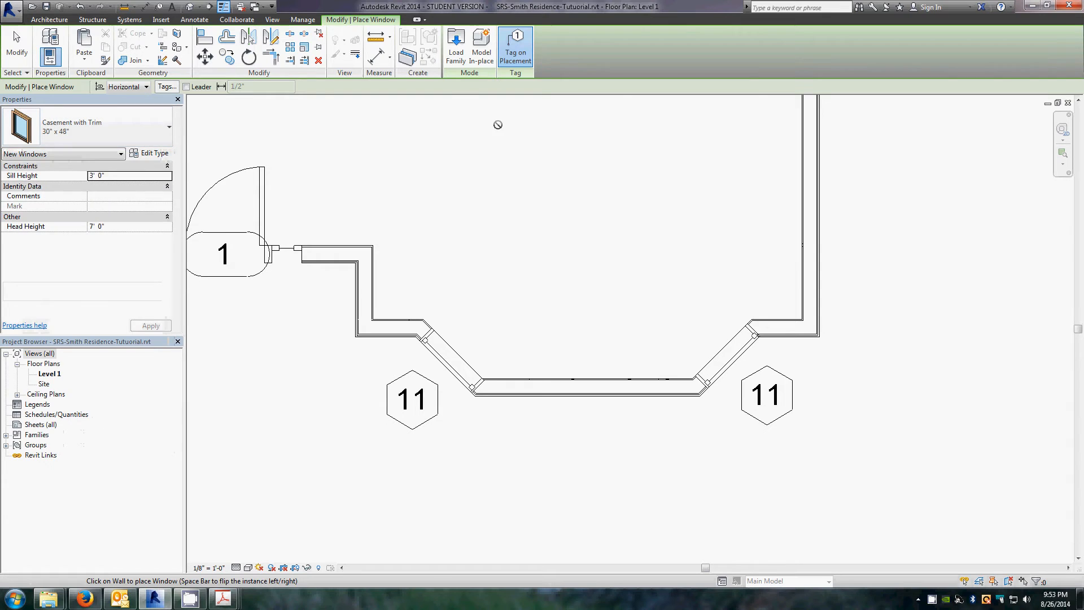
pyautogui.click(456, 46)
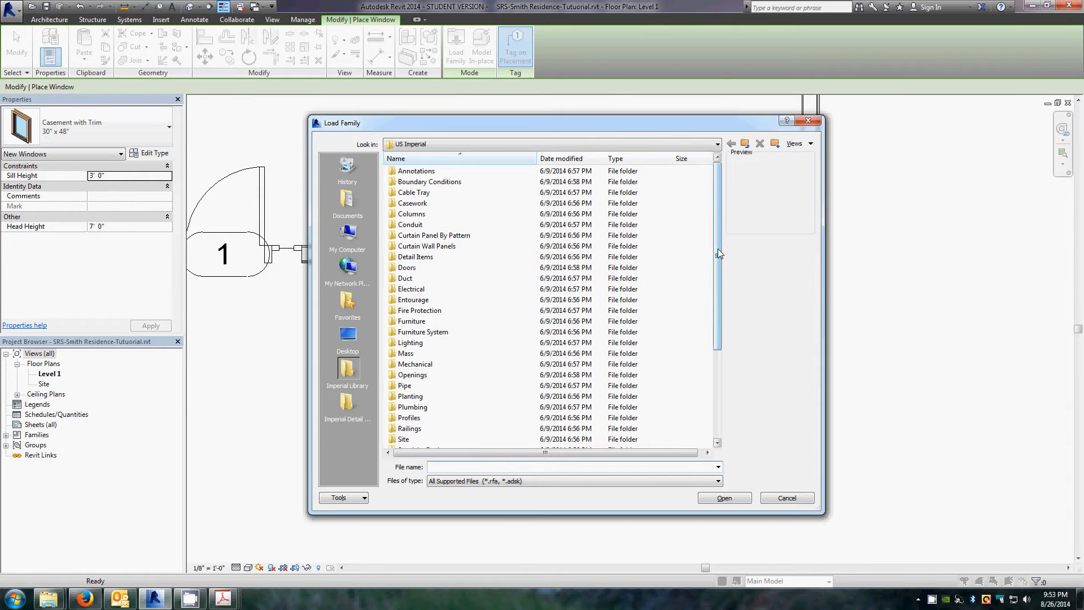
pyautogui.moveTo(718, 253); pyautogui.dragTo(718, 340)
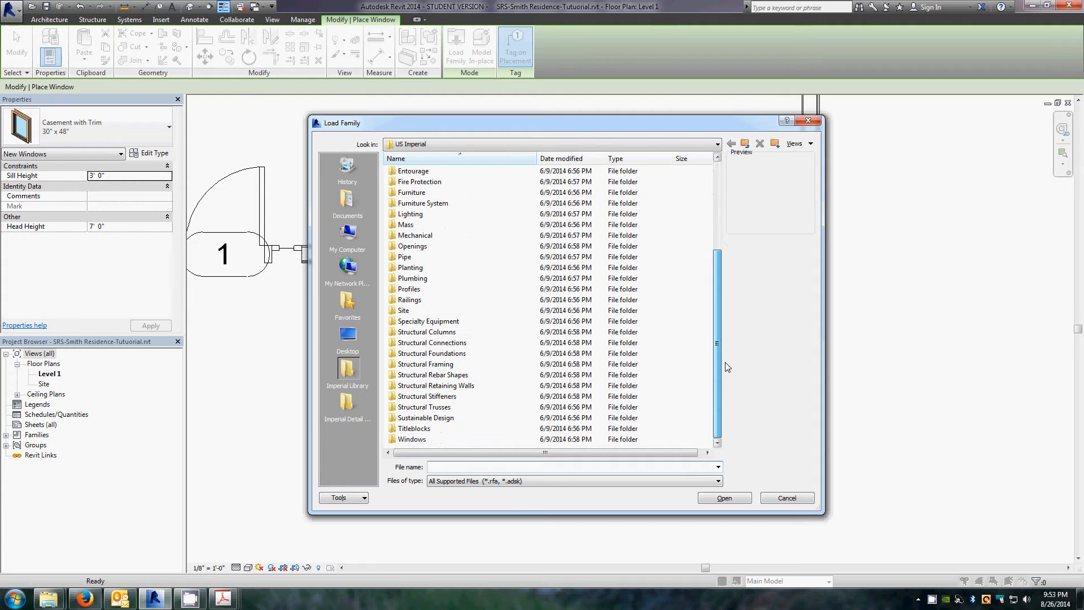
pyautogui.doubleClick(410, 439)
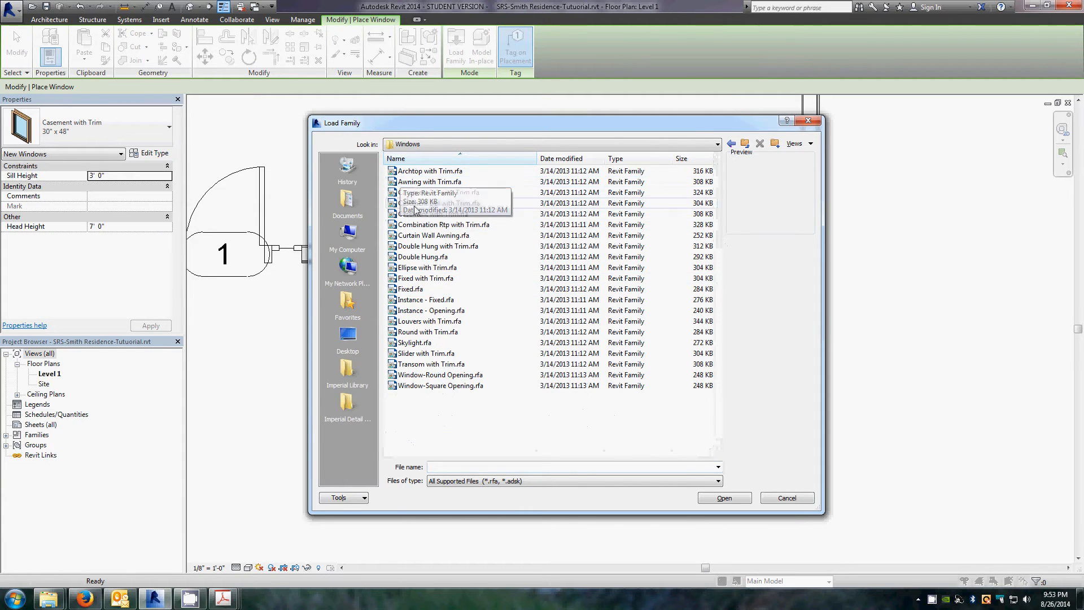
pyautogui.click(411, 282)
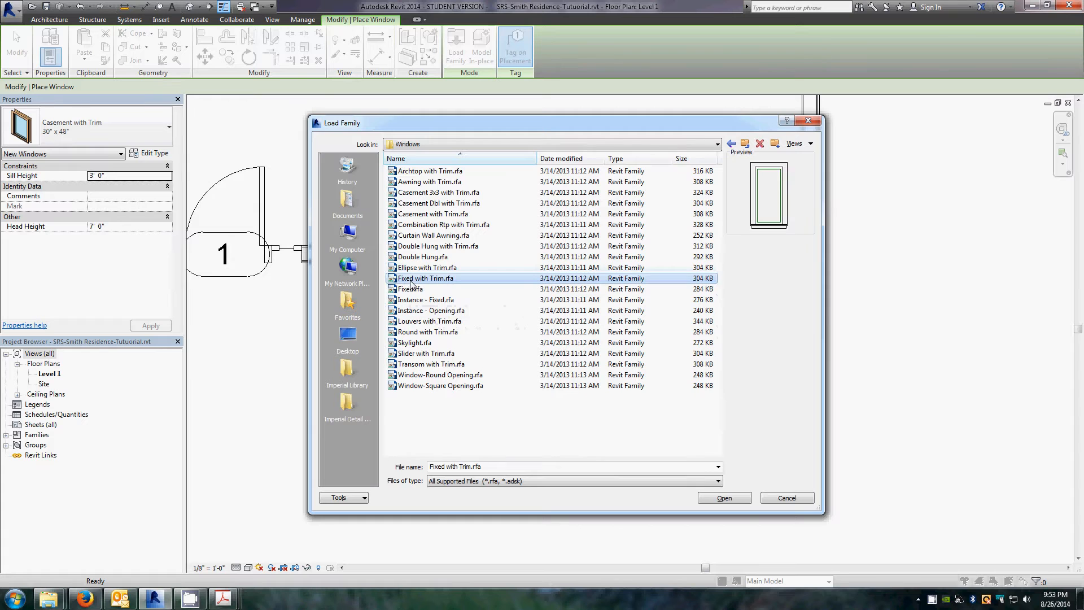
pyautogui.click(725, 498)
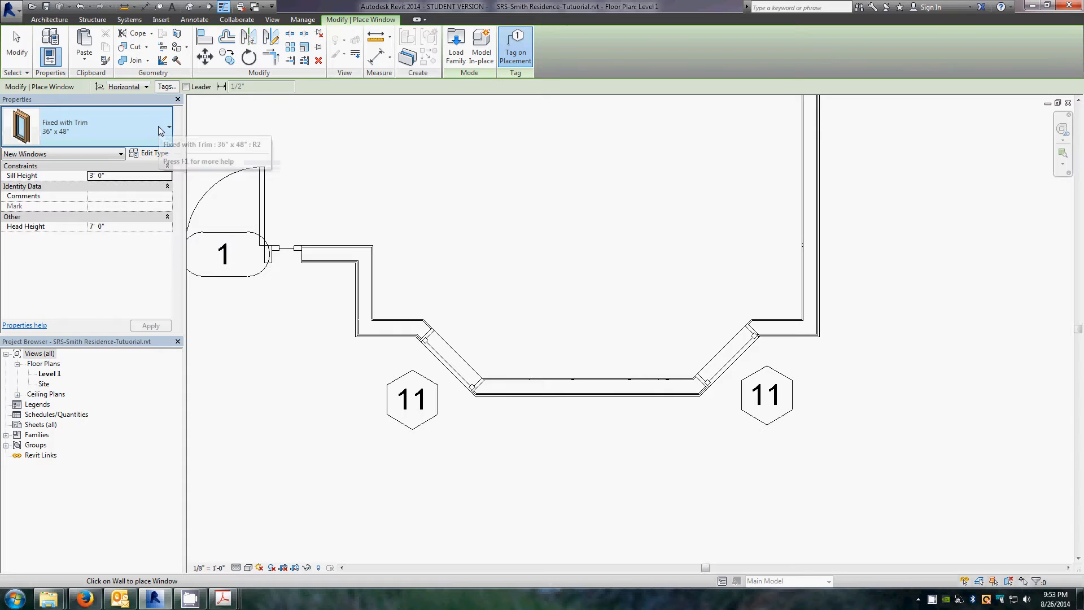
# Step: Duplicate the Fixed with Trim 36" x 48" window type under the name 72" x 48" 2
pyautogui.click(158, 126)
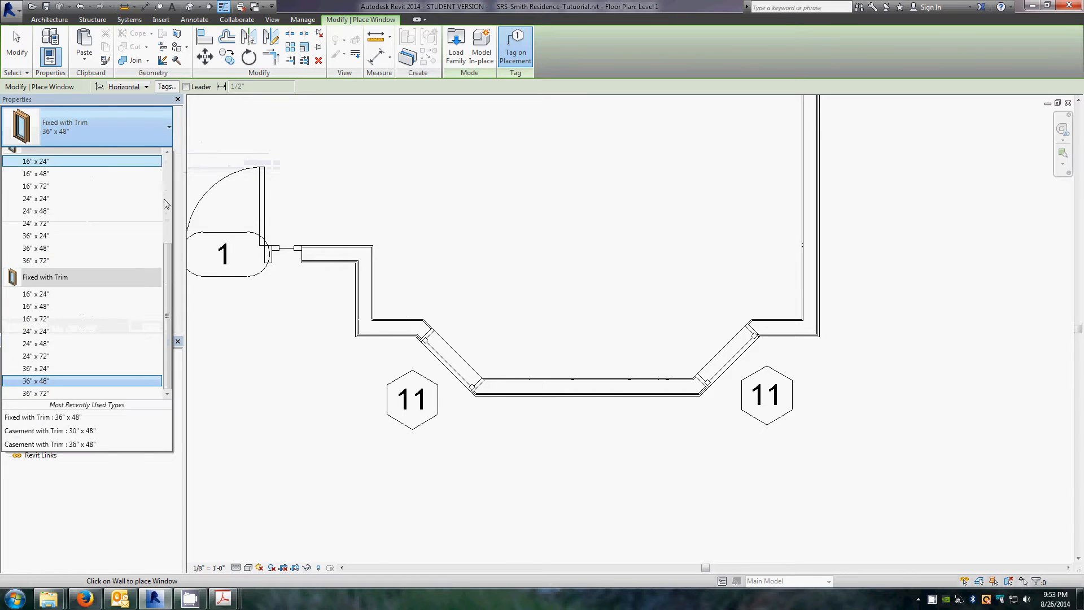
pyautogui.click(56, 382)
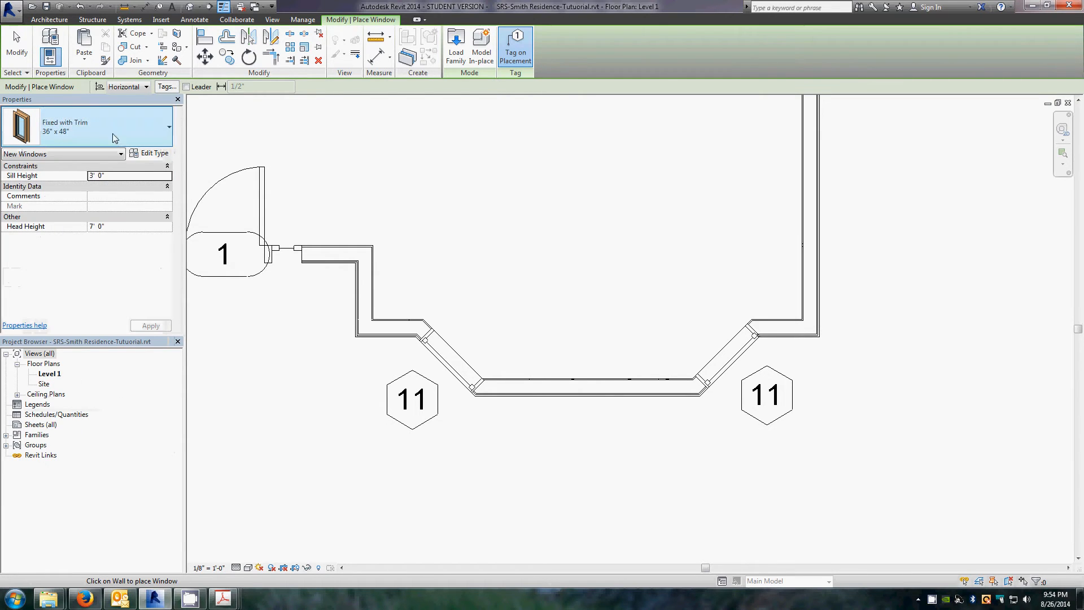
pyautogui.click(149, 153)
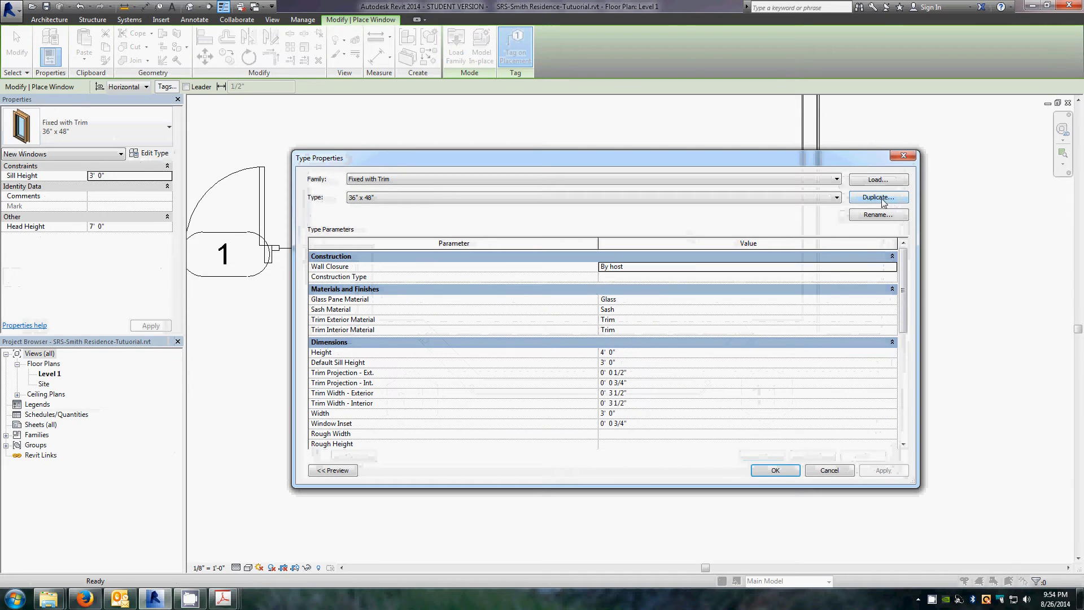
pyautogui.click(875, 197)
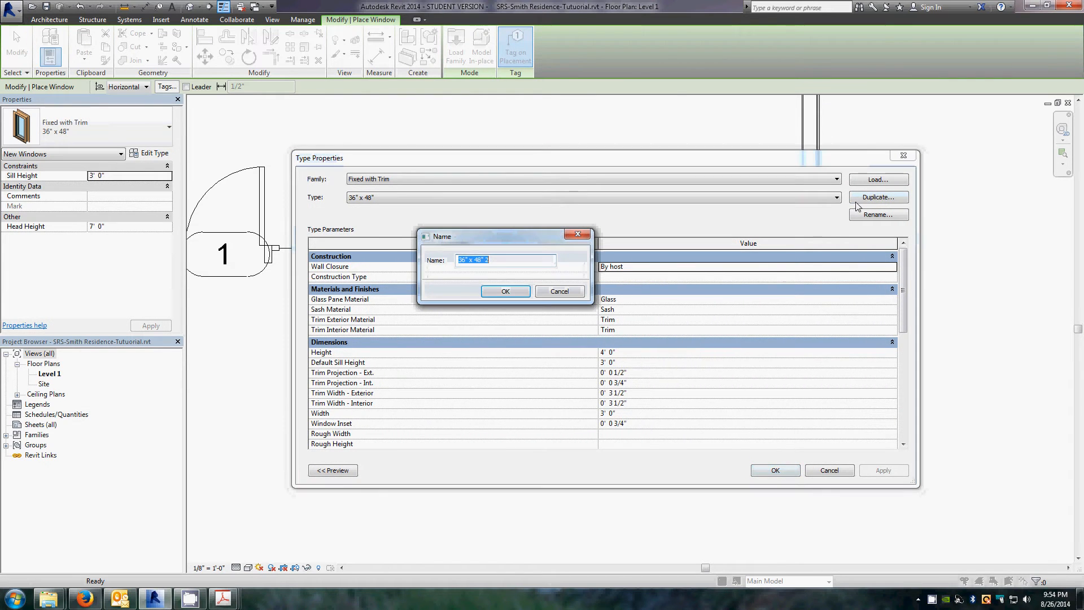
pyautogui.click(464, 261)
pyautogui.press('BackSpace')
pyautogui.press('BackSpace')
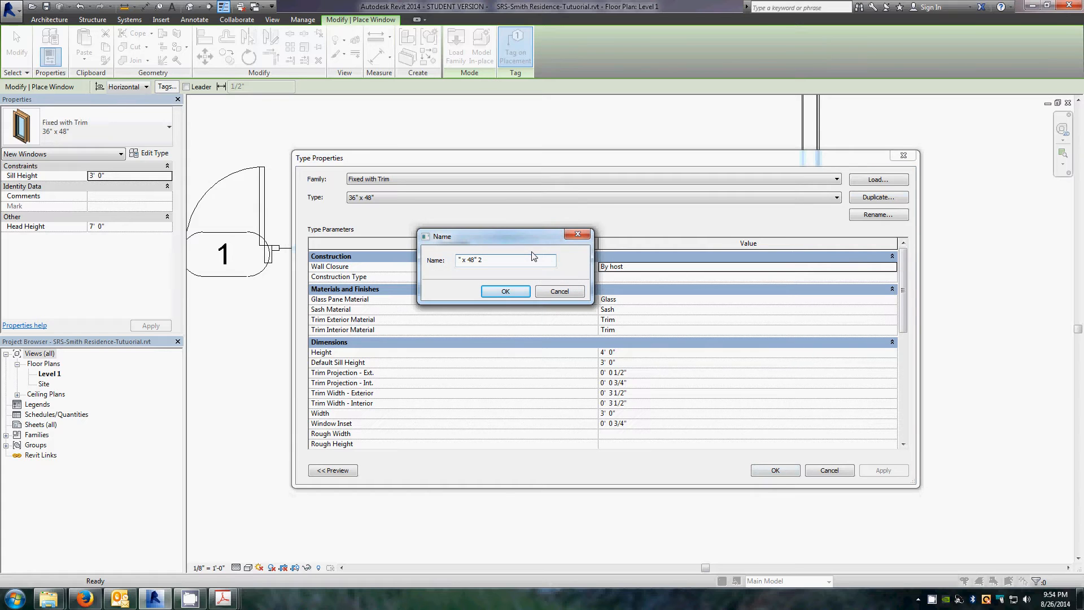
pyautogui.write('72')
pyautogui.click(497, 290)
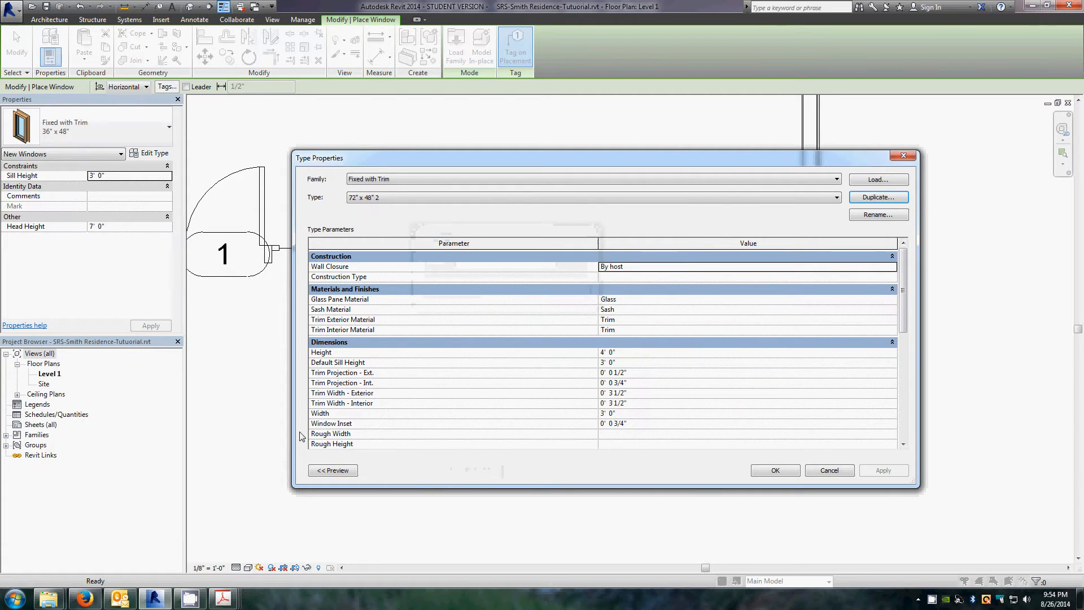
# Step: Set the new window type's width to 6' 0" and close the type properties
pyautogui.click(621, 415)
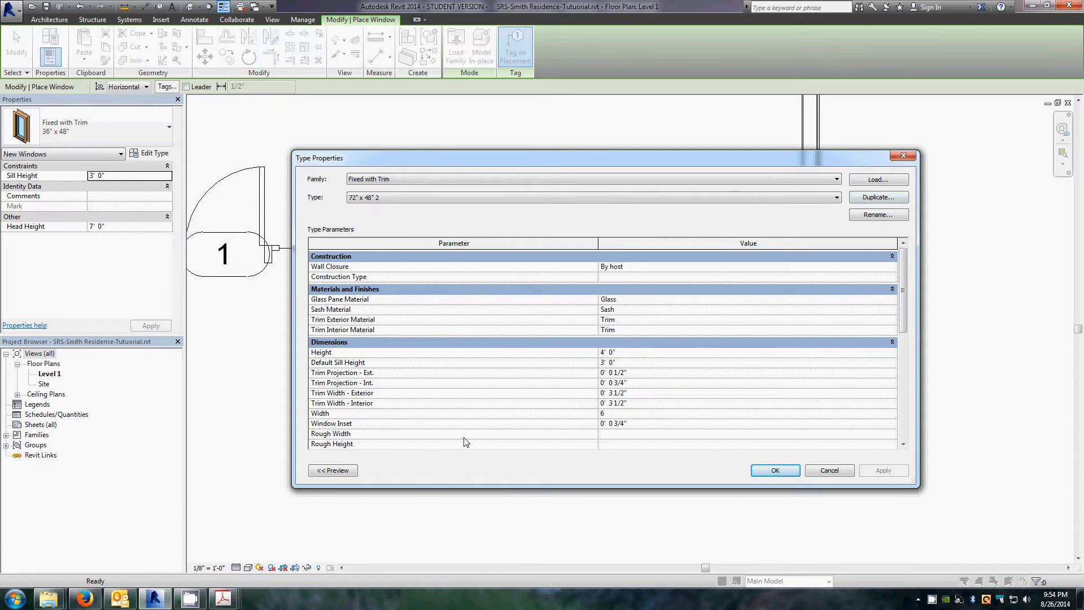
pyautogui.press('Return')
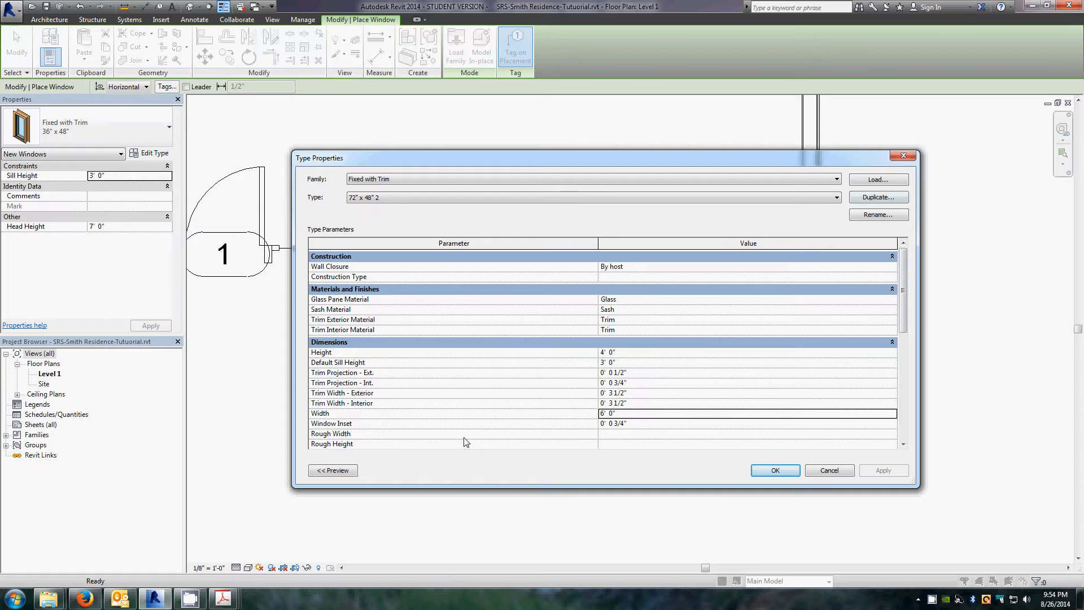
pyautogui.click(774, 471)
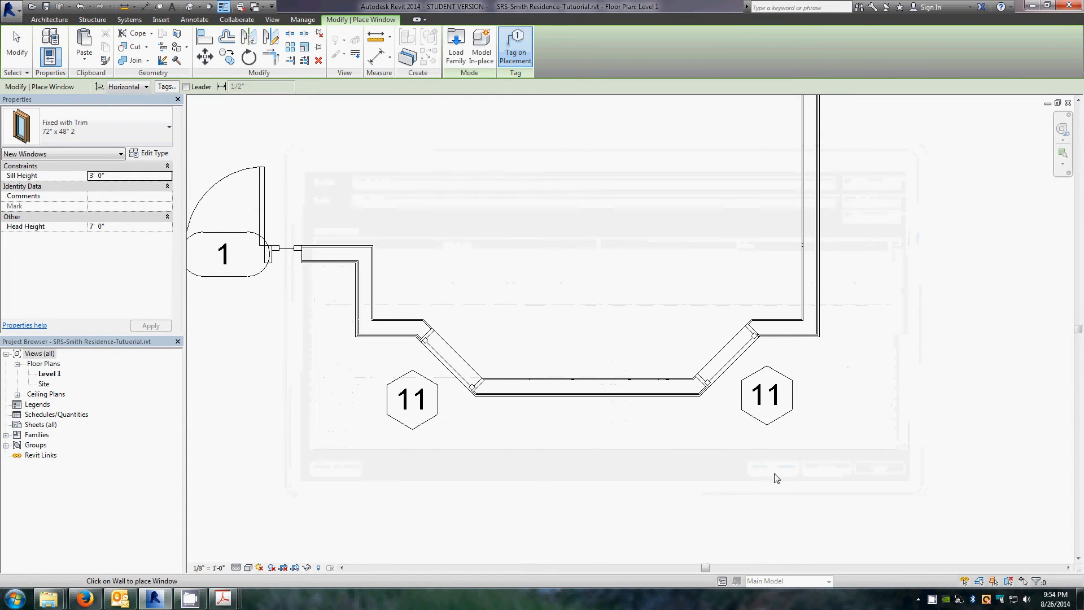
# Step: Rename the new window type to 72" x 48"
pyautogui.click(148, 153)
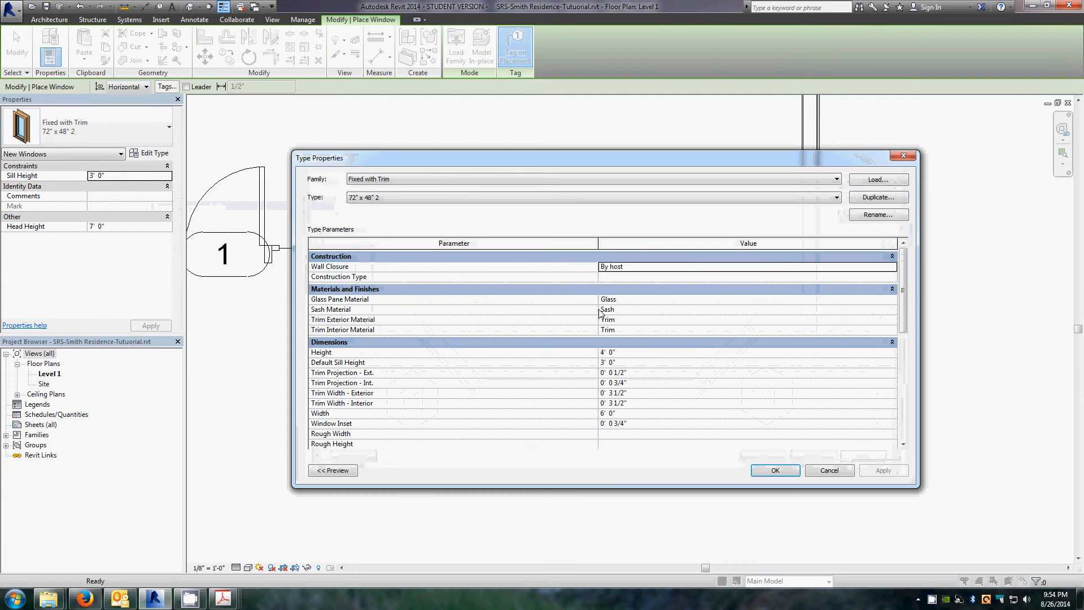
pyautogui.click(879, 215)
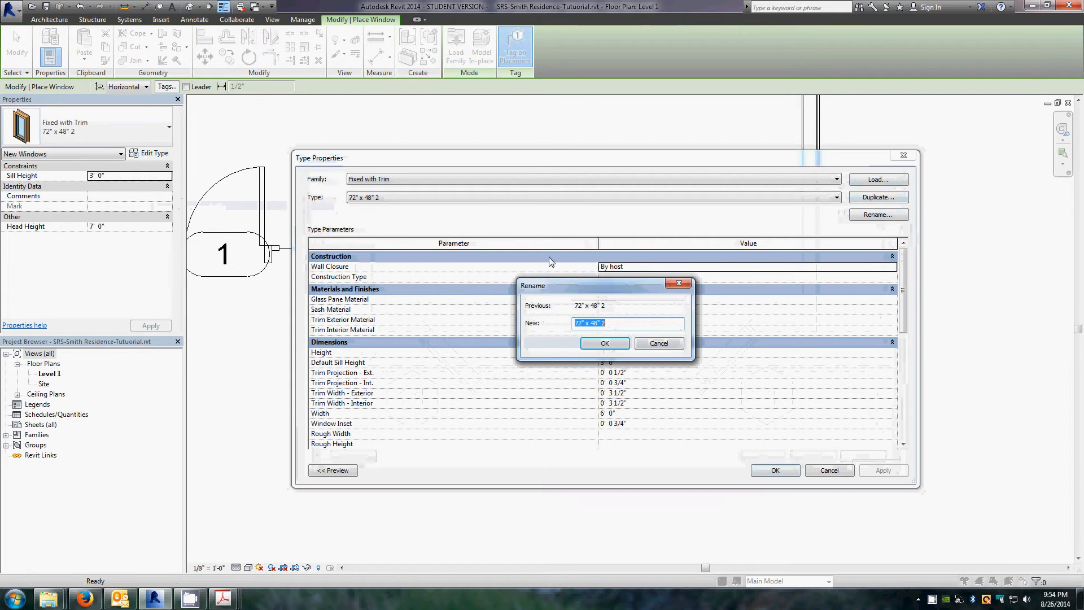
pyautogui.click(615, 326)
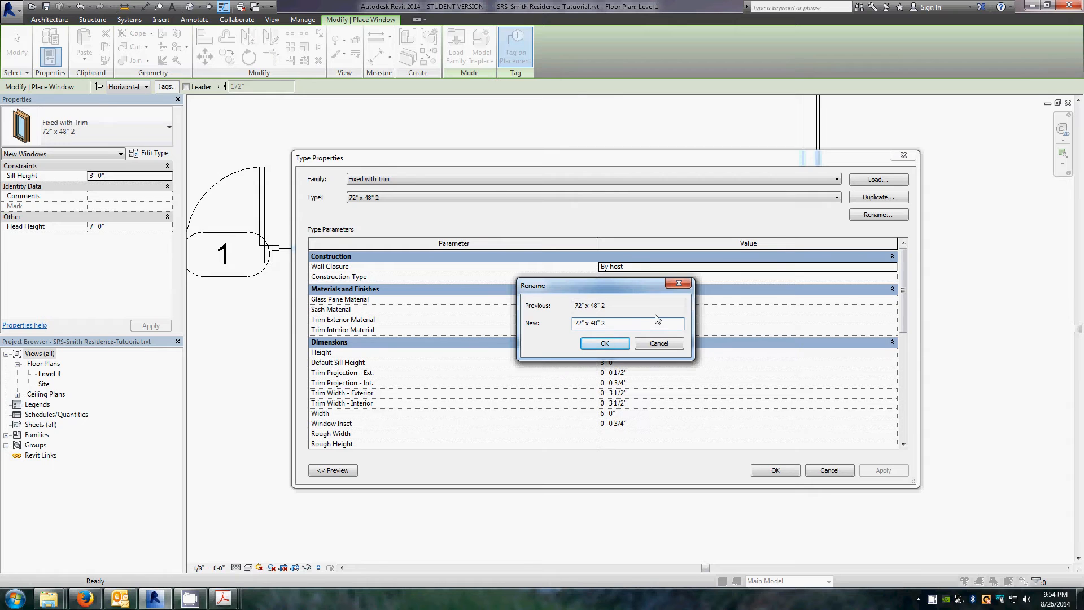
pyautogui.click(606, 344)
pyautogui.click(775, 470)
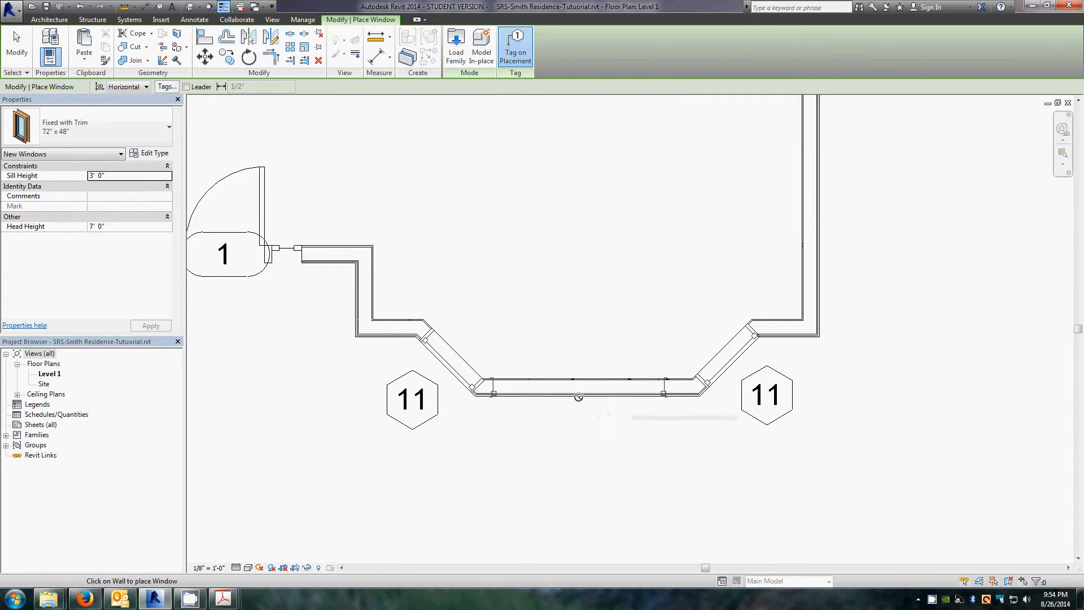
# Step: Place the 72" x 48" fixed window at the middle of the bay's straight front wall
pyautogui.click(579, 395)
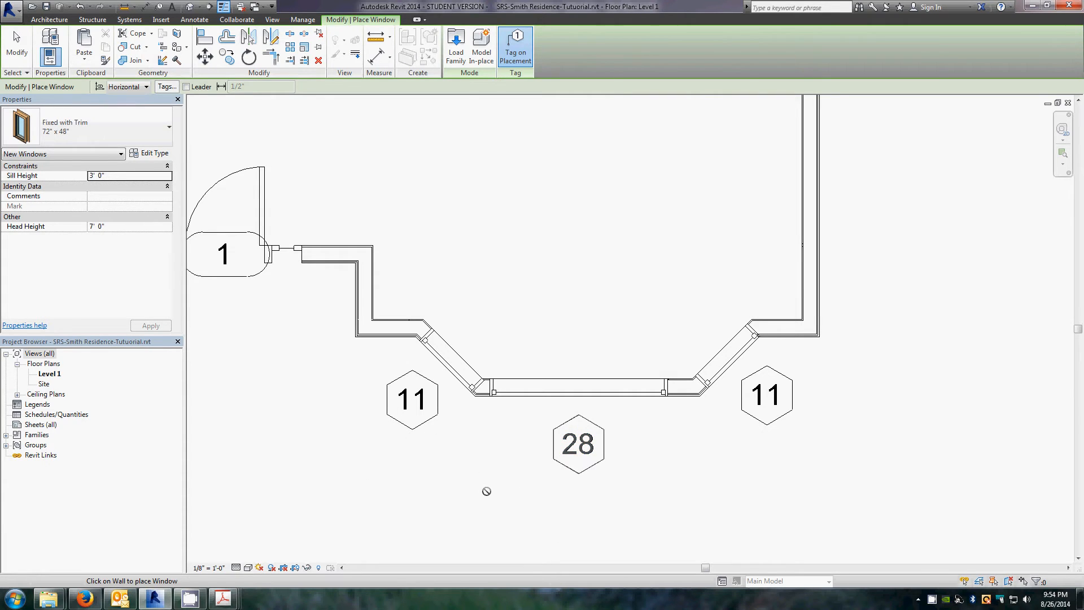
pyautogui.press('Escape')
pyautogui.press('Escape')
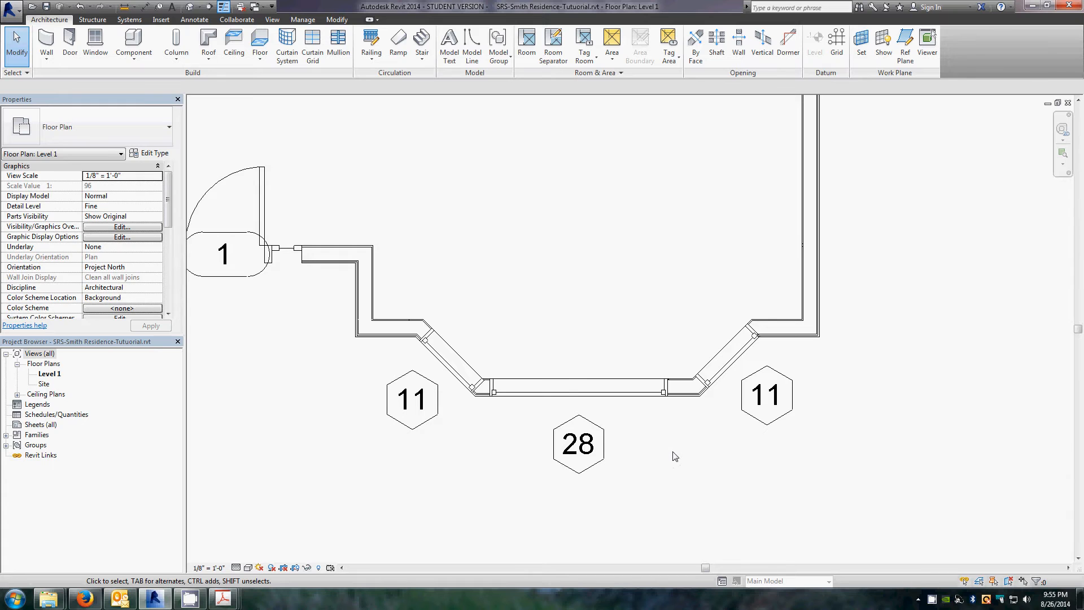
# Step: Inspect the newly placed bay window and its tag by selecting and deselecting them
pyautogui.scroll(1, 676, 456)
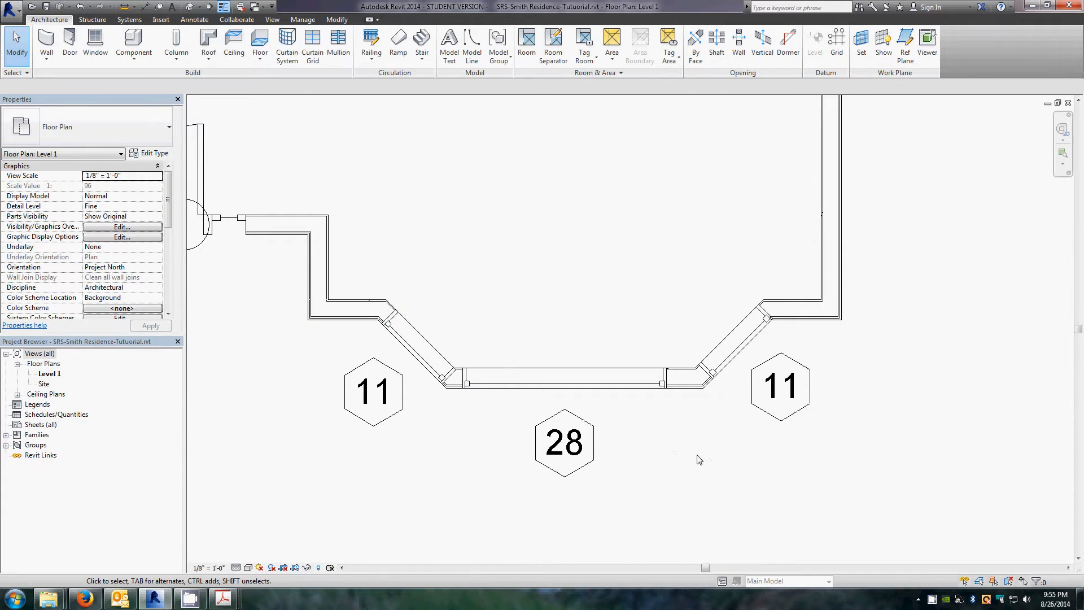
pyautogui.scroll(-3, 699, 459)
pyautogui.scroll(2, 382, 358)
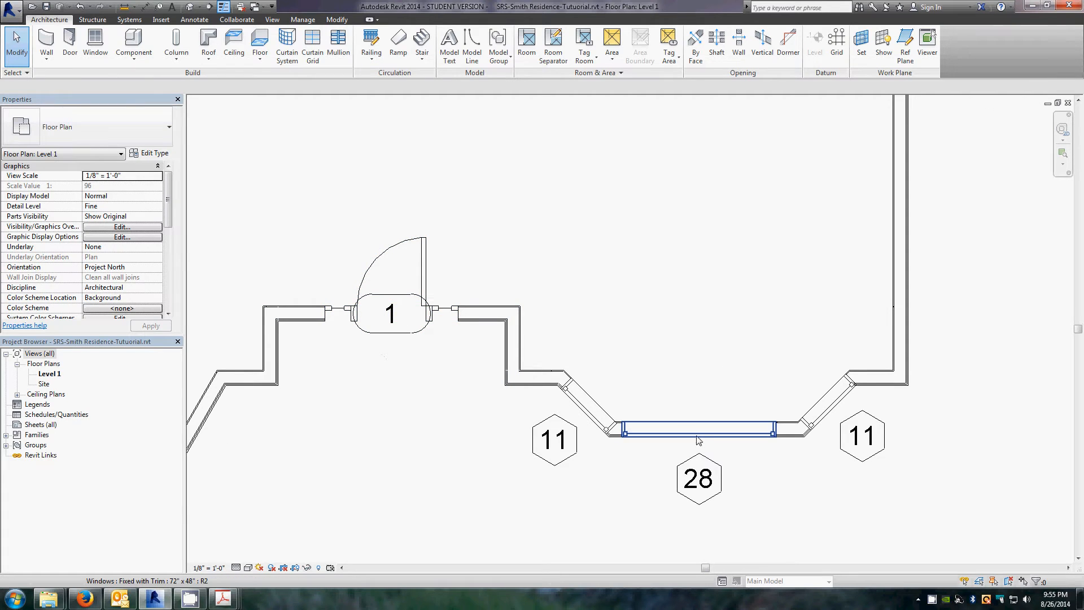
pyautogui.scroll(2, 828, 461)
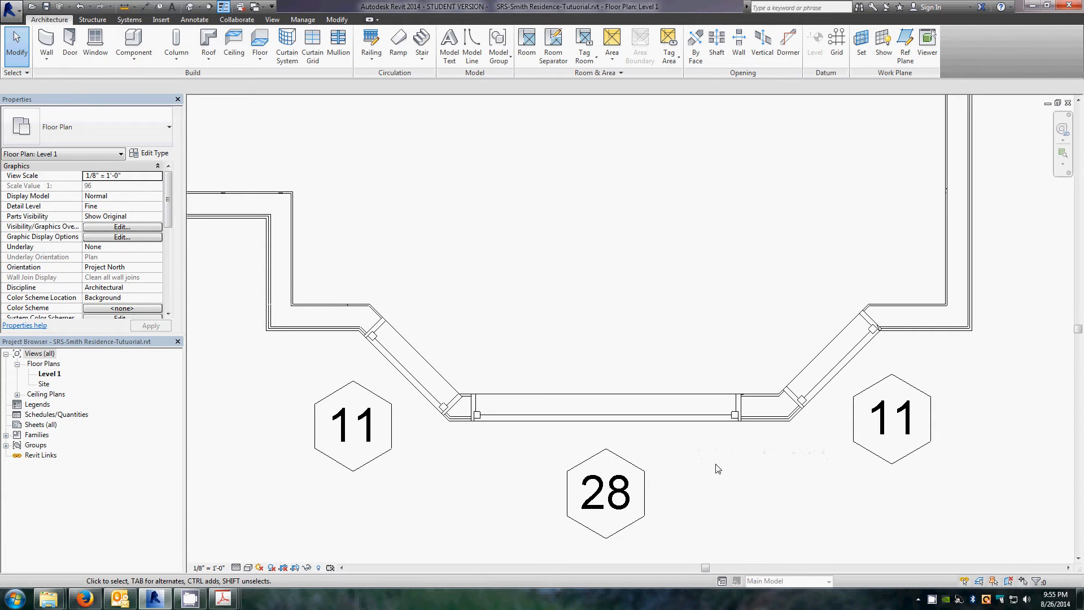
pyautogui.click(580, 437)
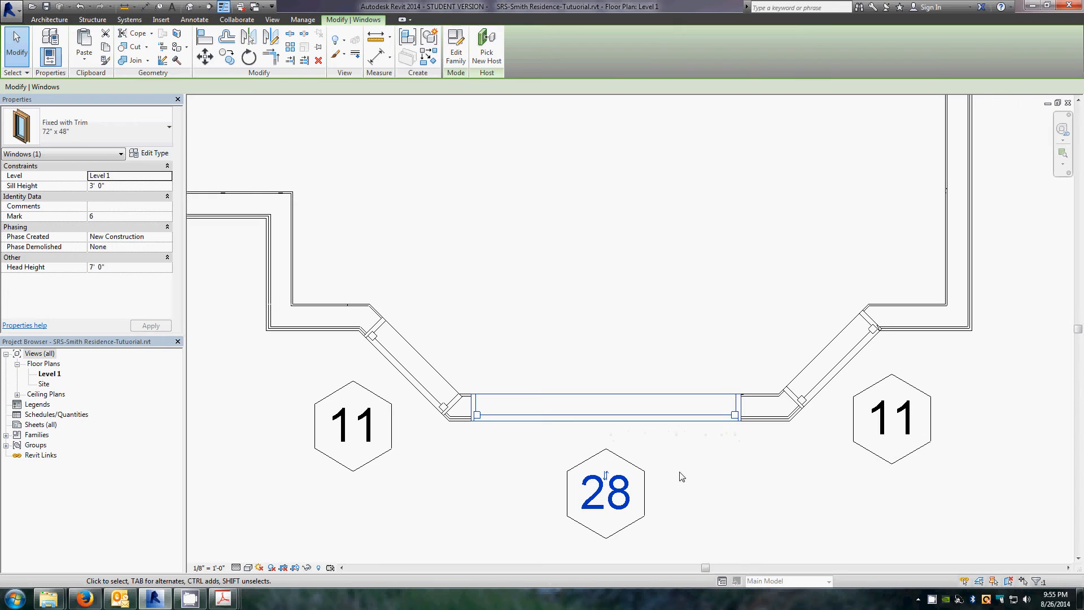
pyautogui.click(628, 431)
pyautogui.click(626, 425)
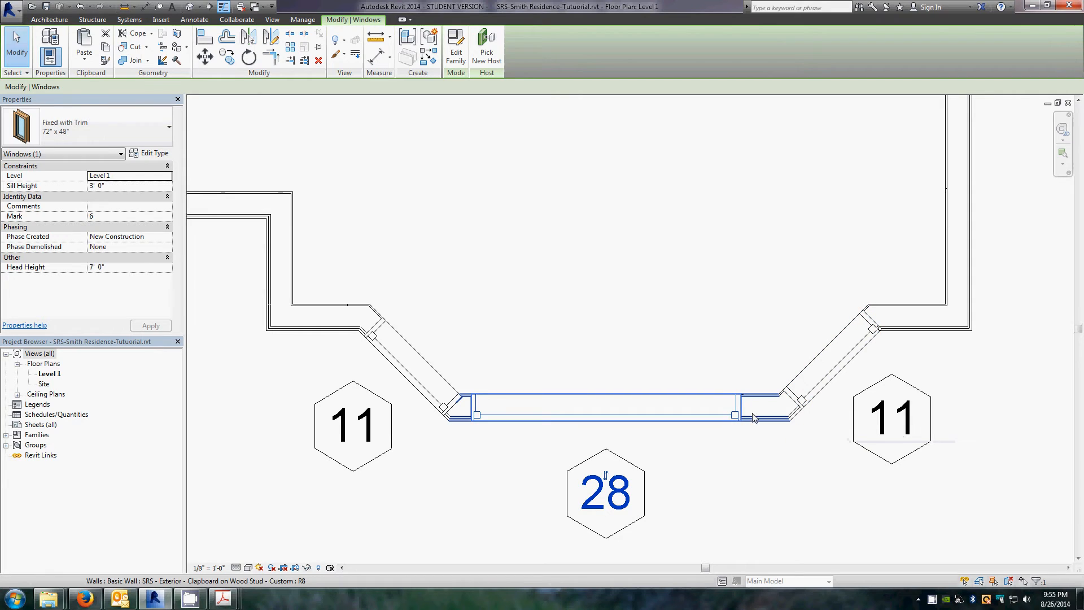
pyautogui.scroll(-3, 849, 484)
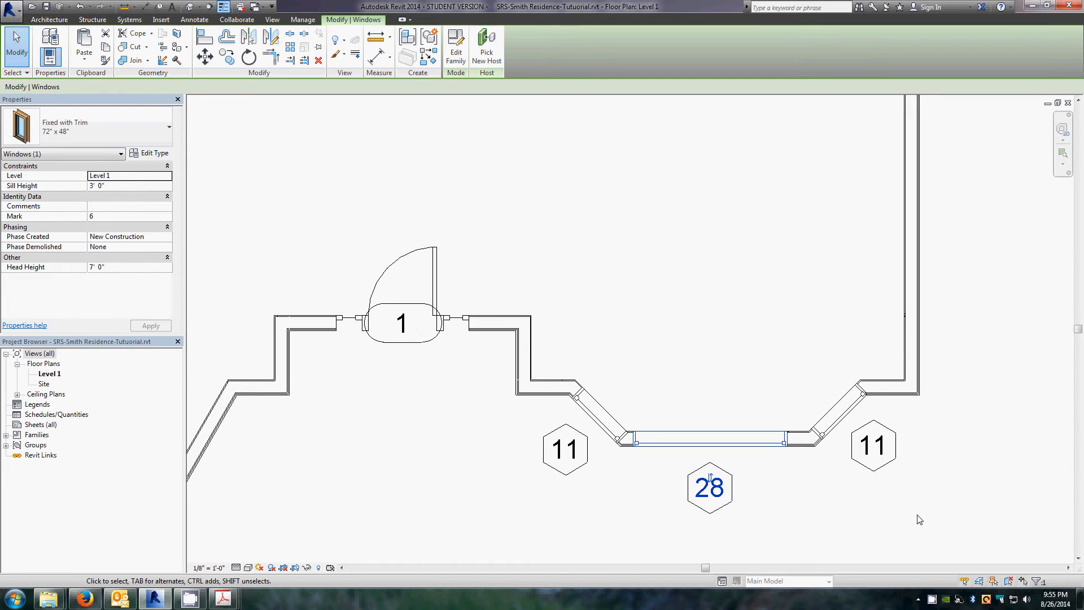
pyautogui.click(842, 514)
pyautogui.scroll(3, 801, 493)
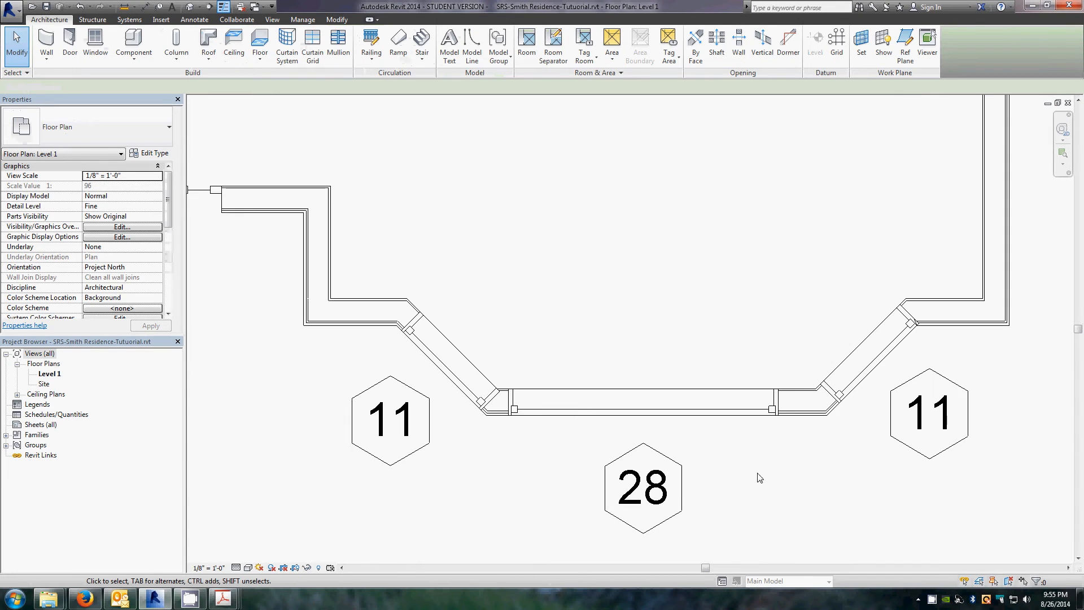
pyautogui.click(598, 417)
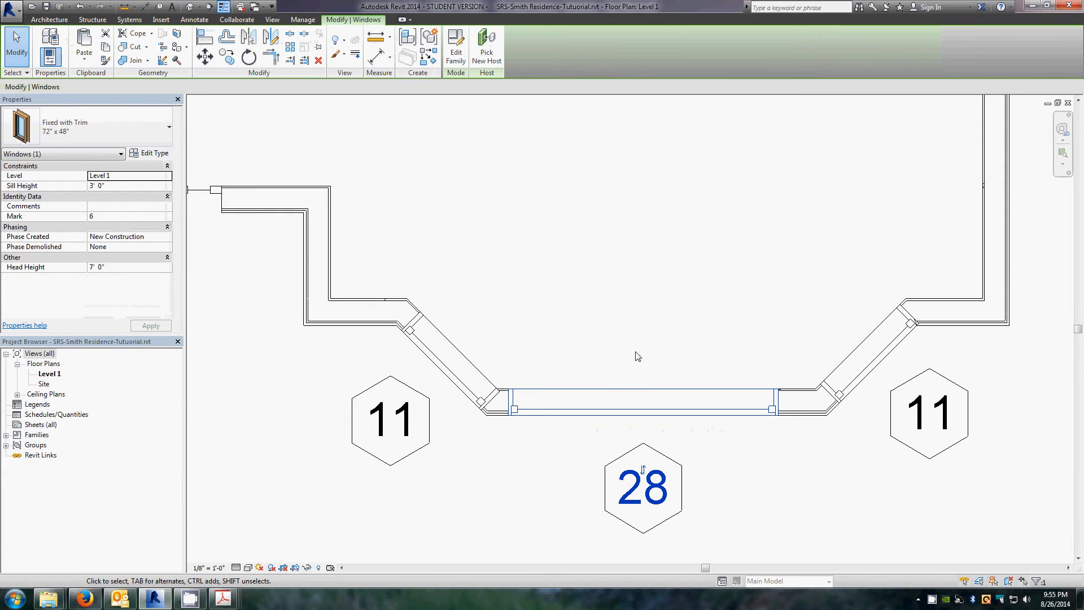
pyautogui.click(742, 473)
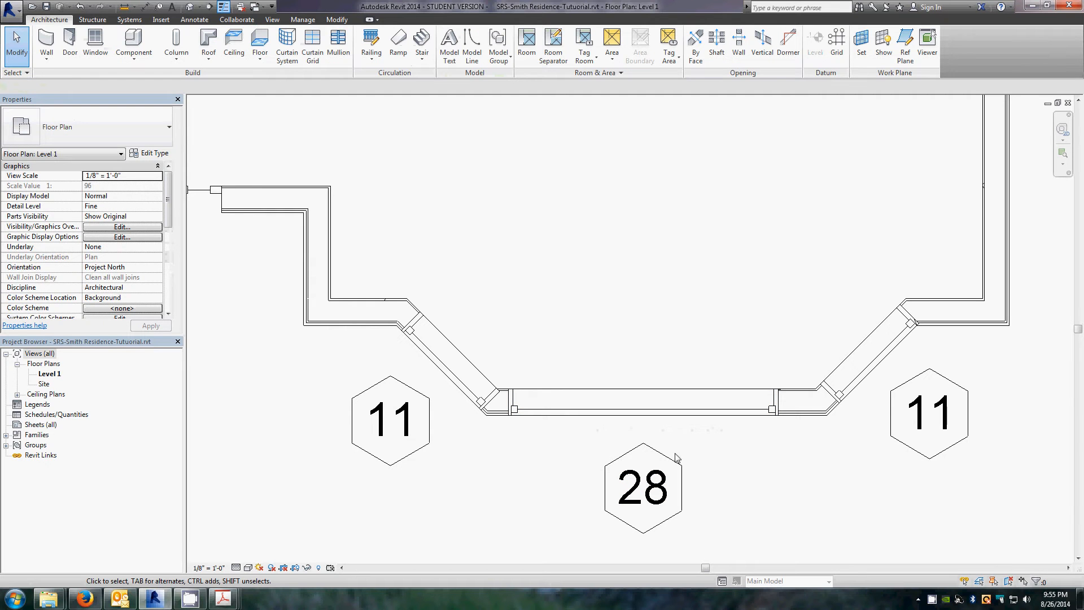
pyautogui.click(665, 420)
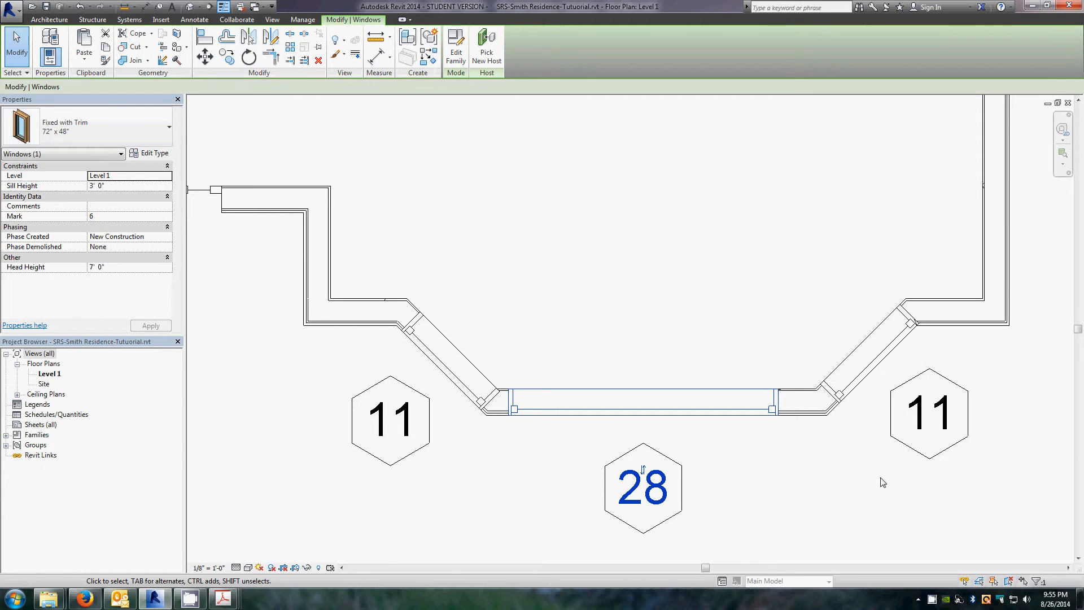
pyautogui.click(523, 472)
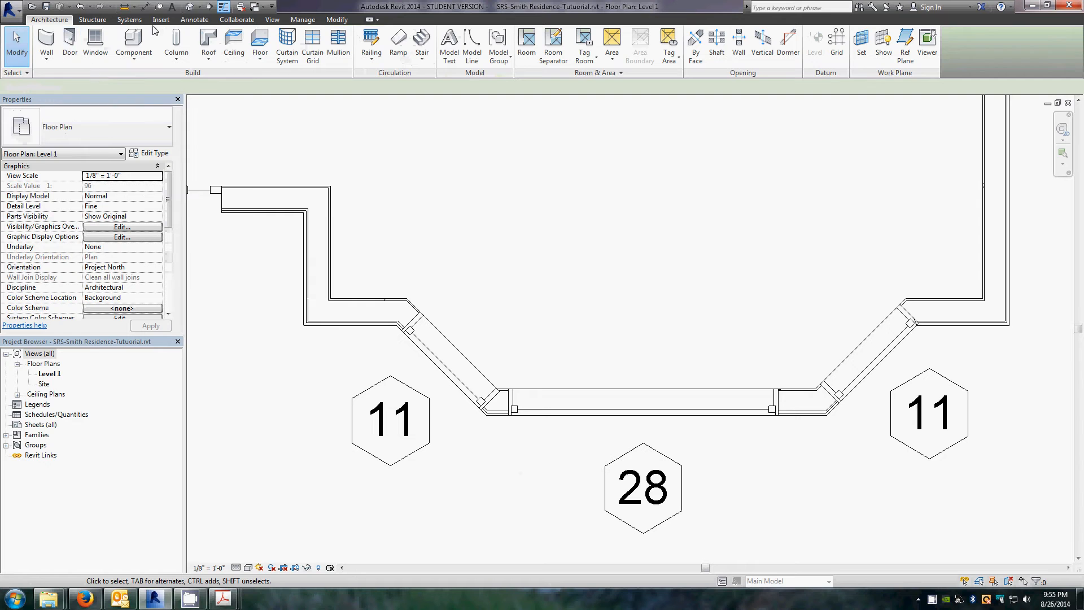
# Step: Place an aligned dimension from the bay's front wall corners through the centre of the 72" x 48" window
pyautogui.click(195, 19)
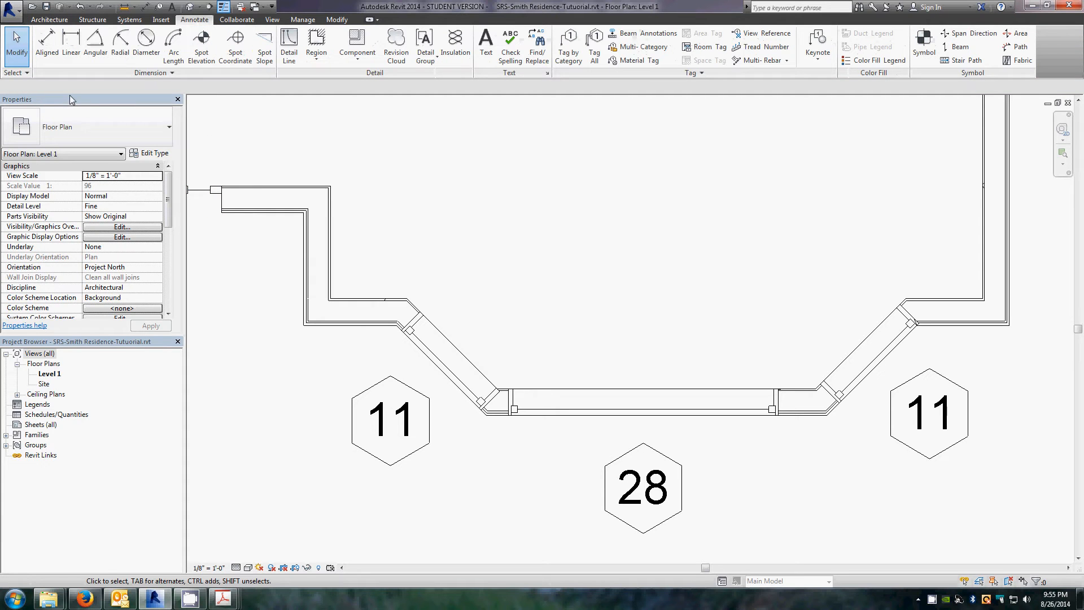
pyautogui.click(46, 49)
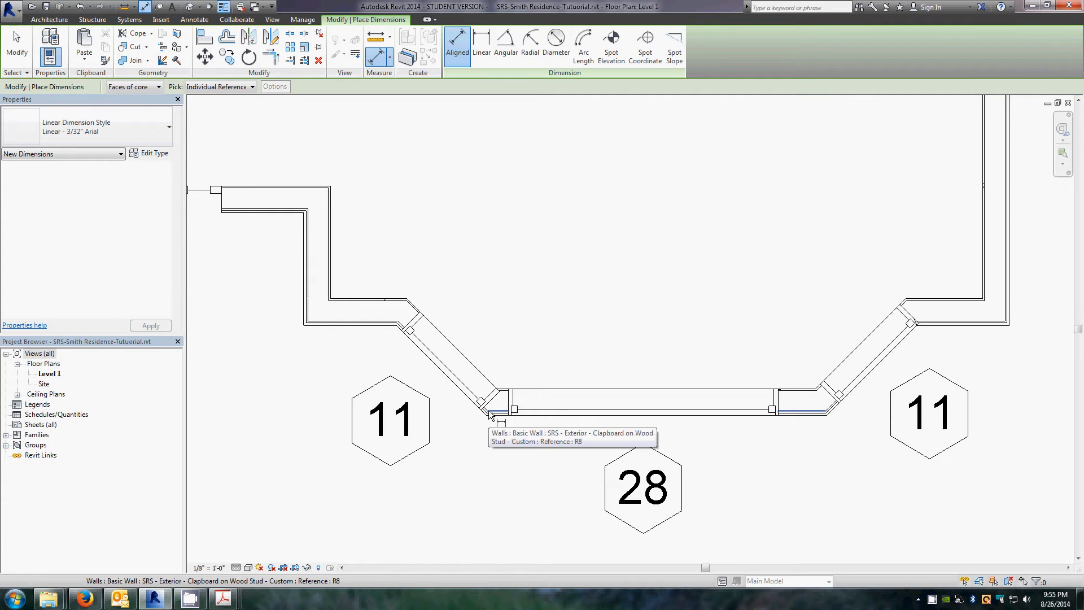
pyautogui.press('Tab')
pyautogui.press('Tab')
pyautogui.press('Tab')
pyautogui.press('Tab')
pyautogui.press('Tab')
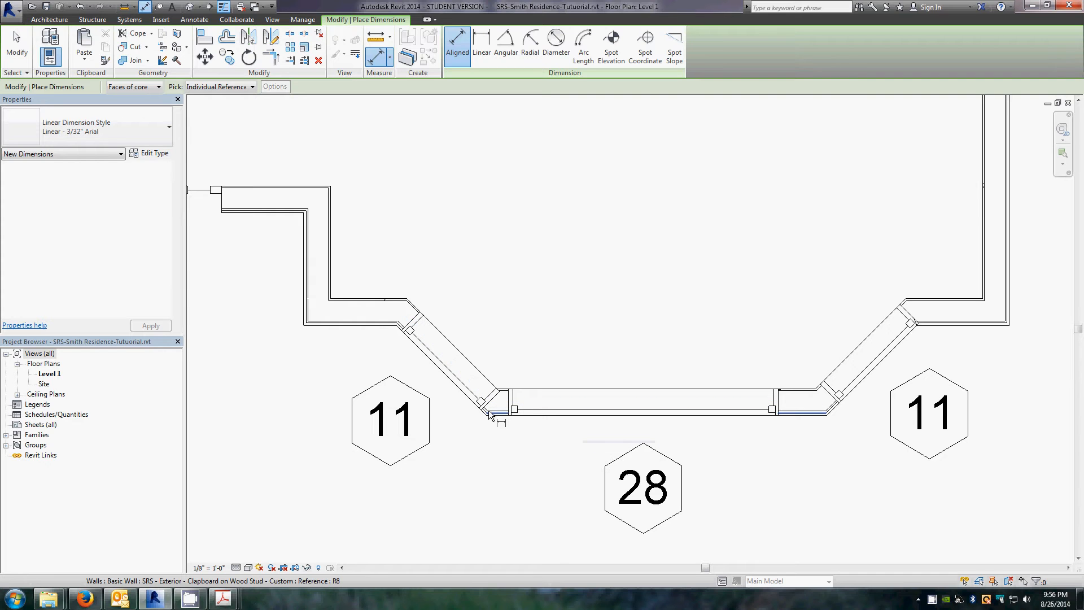
pyautogui.scroll(3, 490, 415)
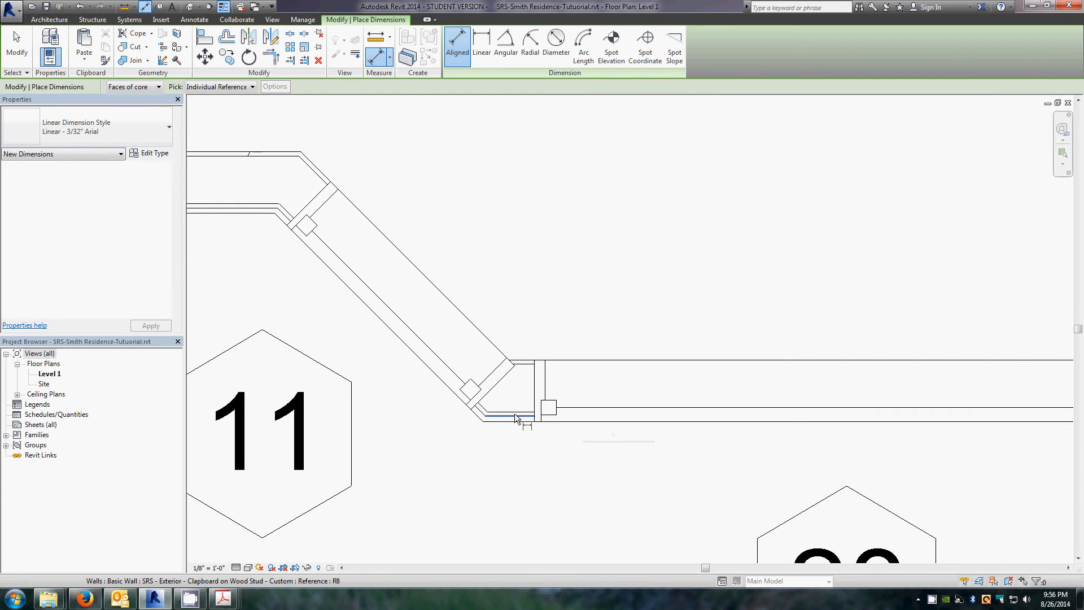
pyautogui.press('Tab')
pyautogui.press('Tab')
pyautogui.press('Tab')
pyautogui.press('Tab')
pyautogui.press('Tab')
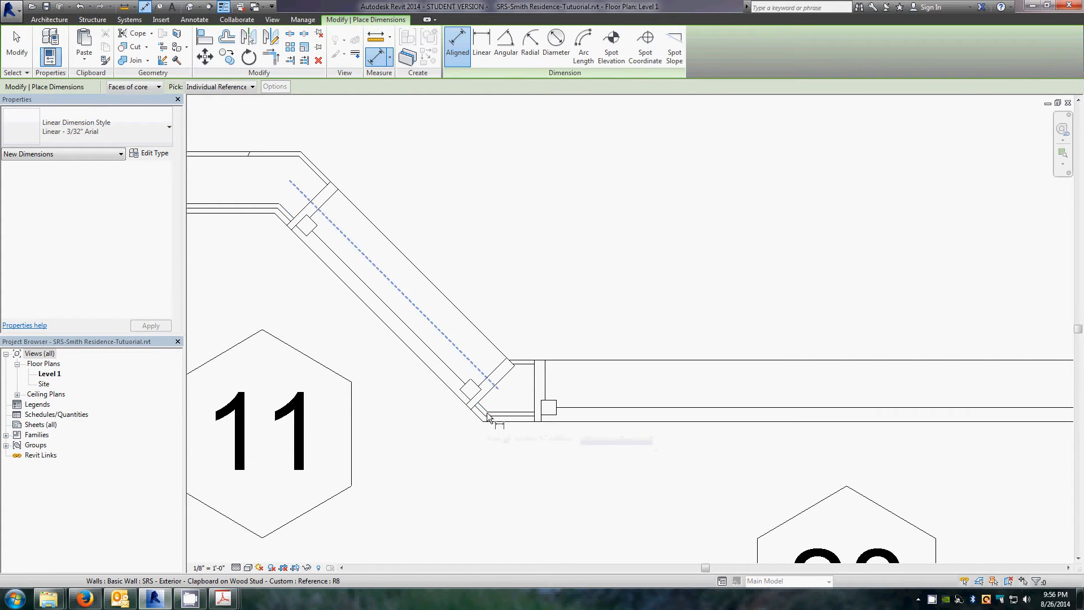
pyautogui.press('Tab')
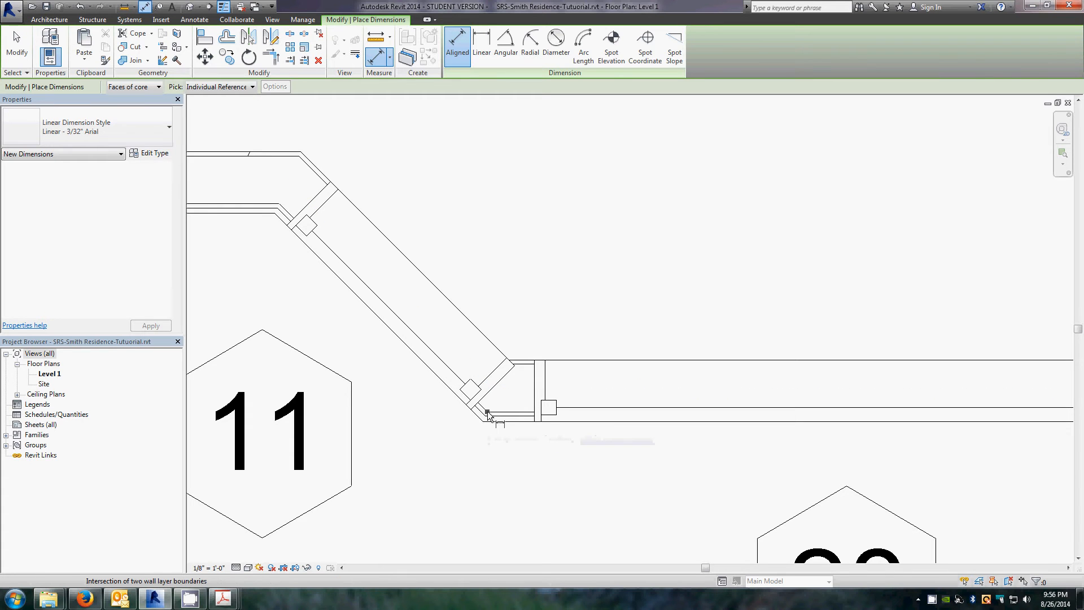
pyautogui.click(487, 411)
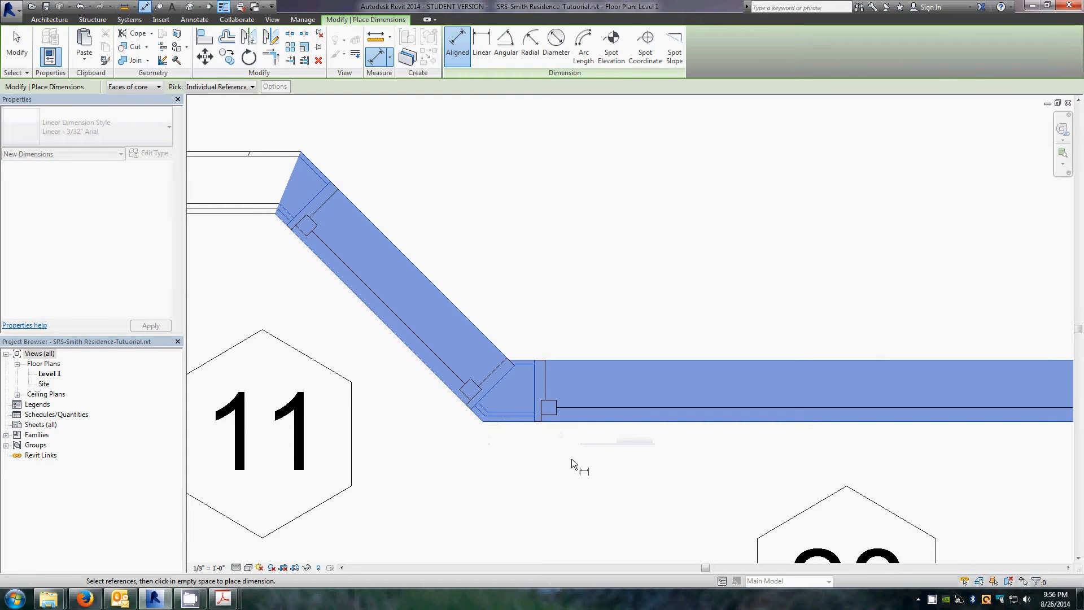
pyautogui.scroll(-3, 689, 388)
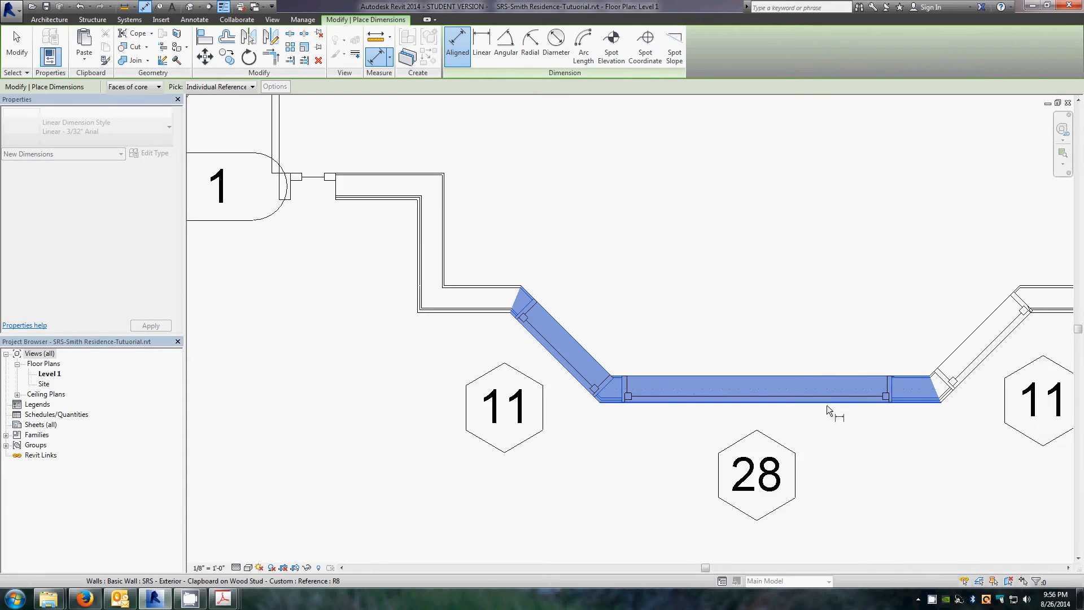
pyautogui.click(757, 395)
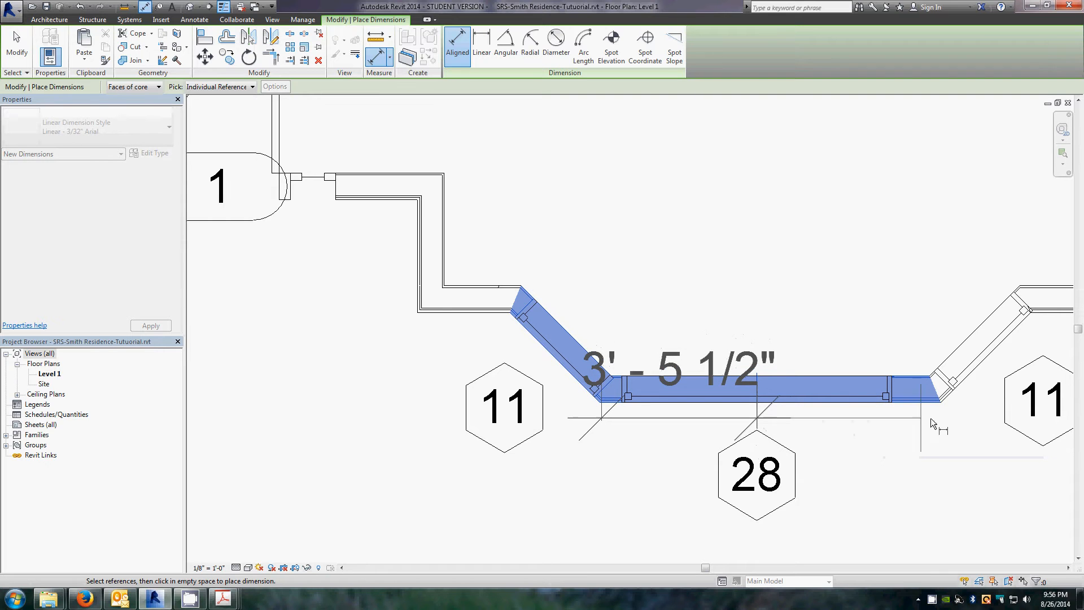
pyautogui.scroll(5, 949, 411)
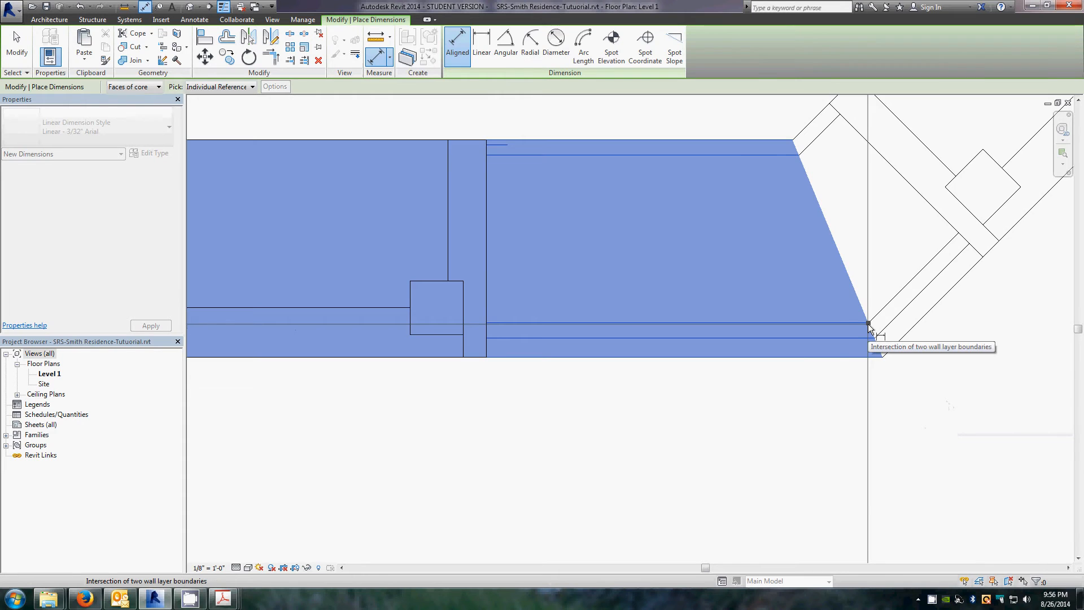
pyautogui.click(868, 325)
pyautogui.scroll(-5, 864, 339)
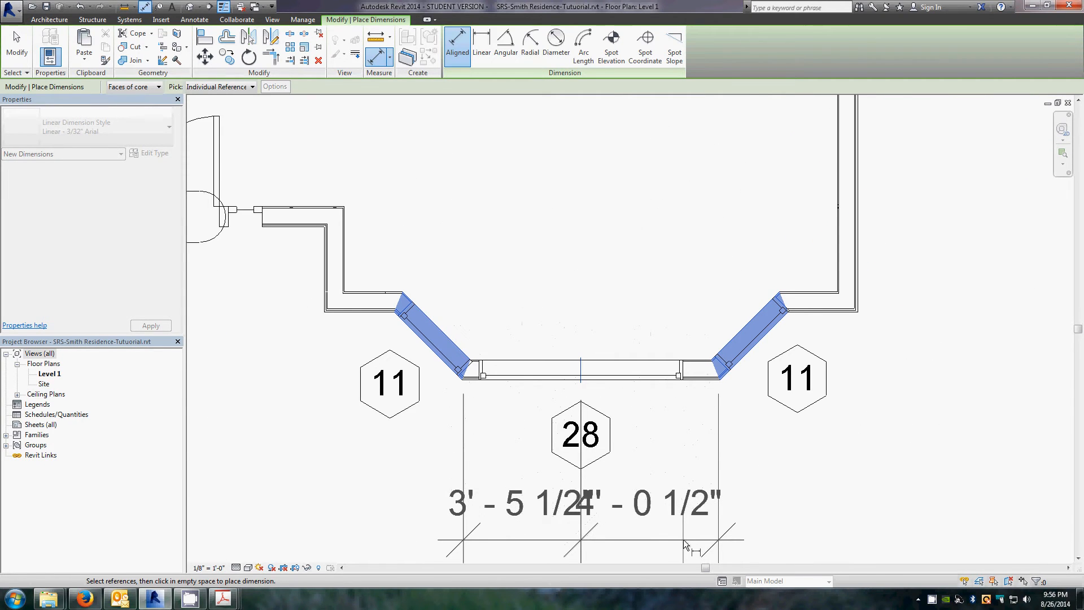
pyautogui.click(683, 540)
pyautogui.scroll(-3, 633, 406)
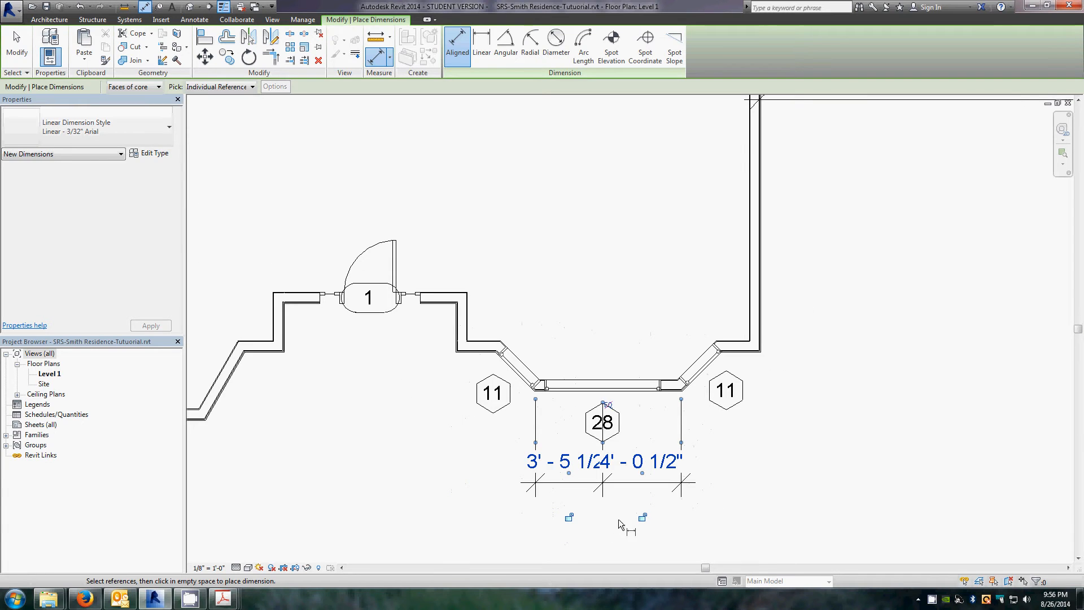
pyautogui.press('Escape')
pyautogui.press('Escape')
# Step: Make the two dimension segments equal to centre the window on the wall, then display their values instead of EQ
pyautogui.scroll(3, 633, 451)
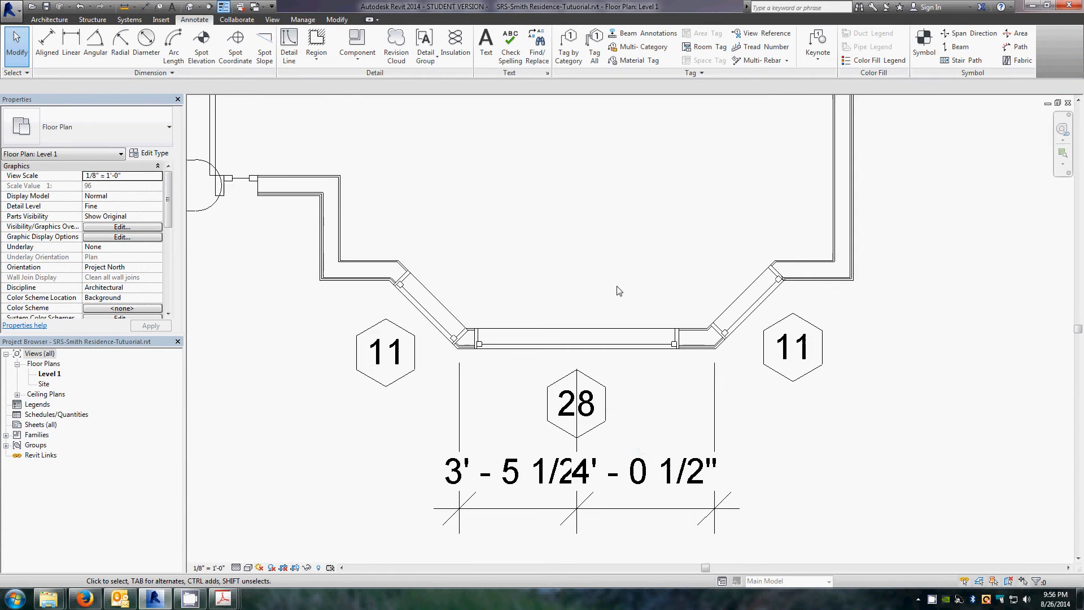
pyautogui.click(645, 512)
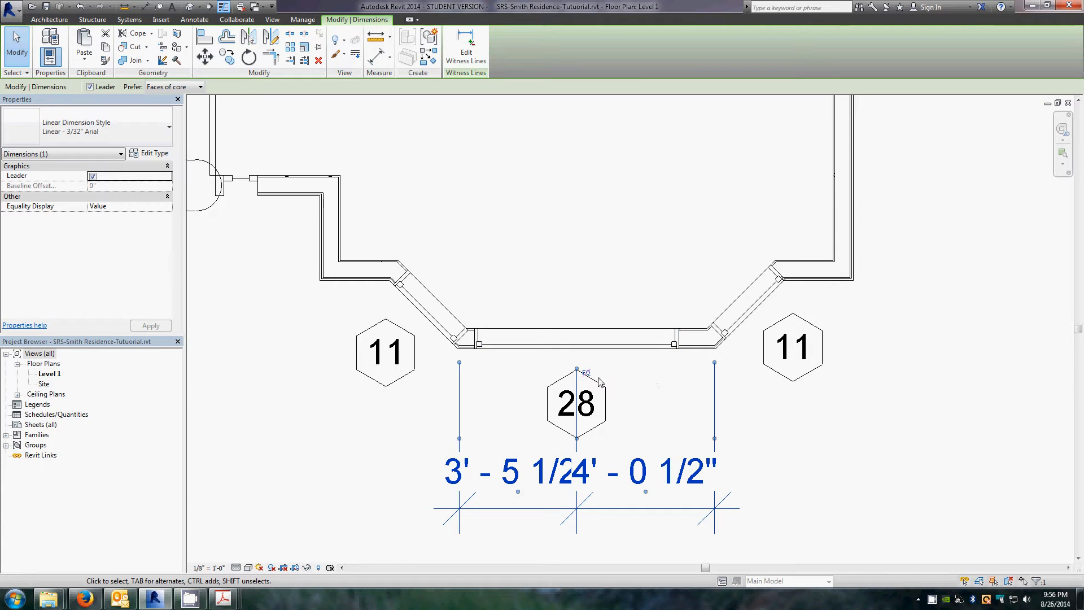
pyautogui.scroll(3, 594, 376)
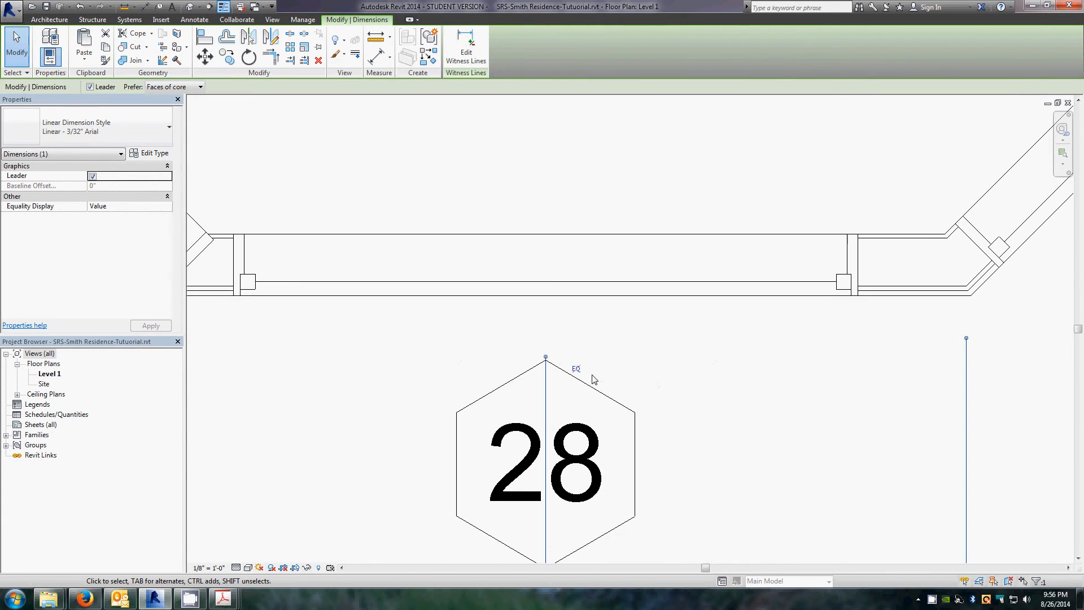
pyautogui.scroll(-3, 604, 348)
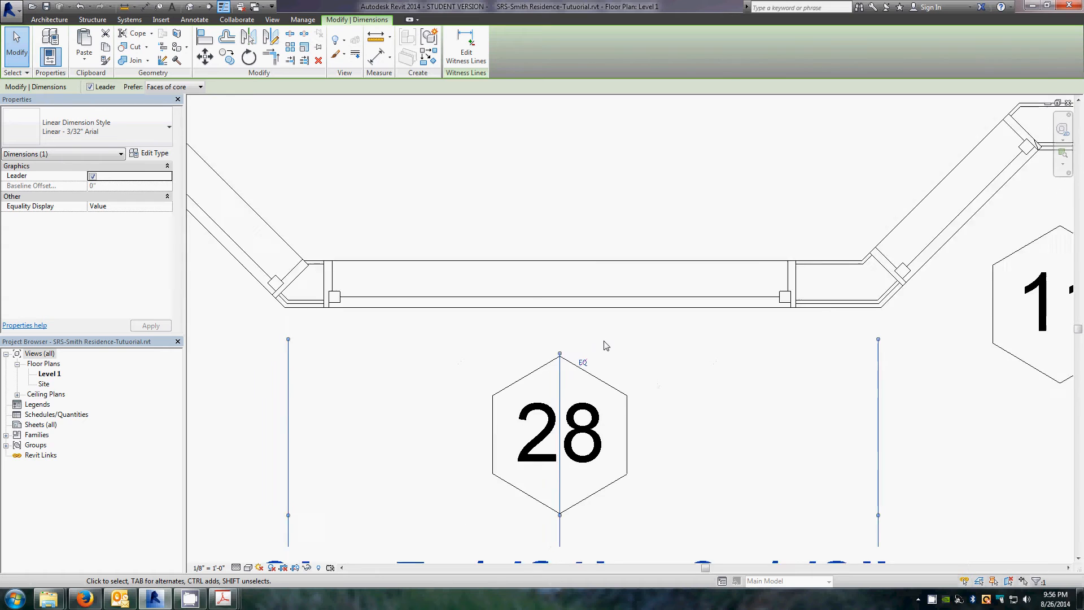
pyautogui.scroll(-1, 624, 349)
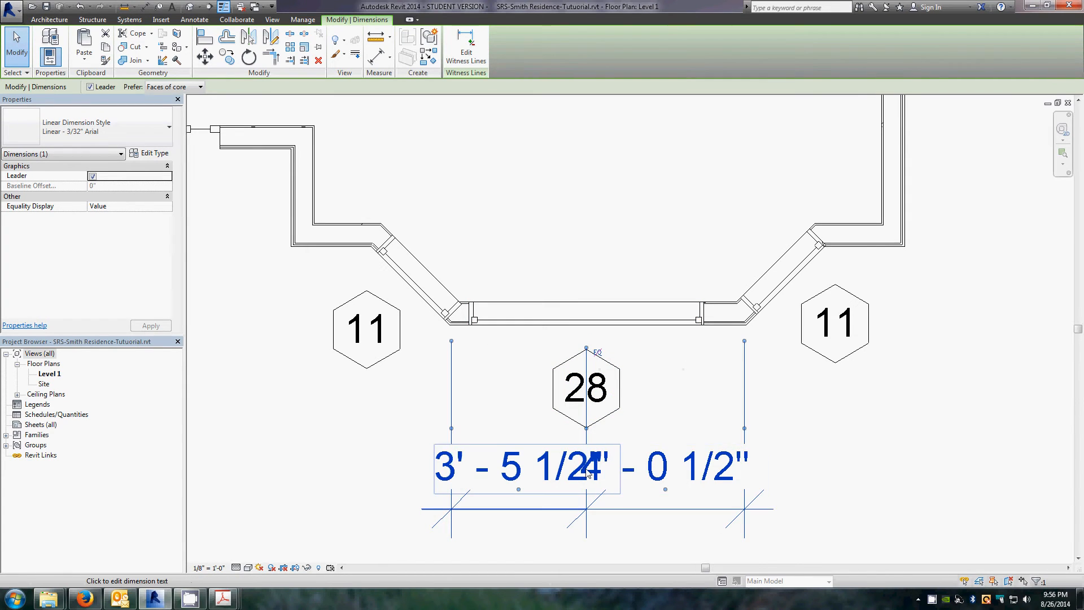
pyautogui.click(598, 353)
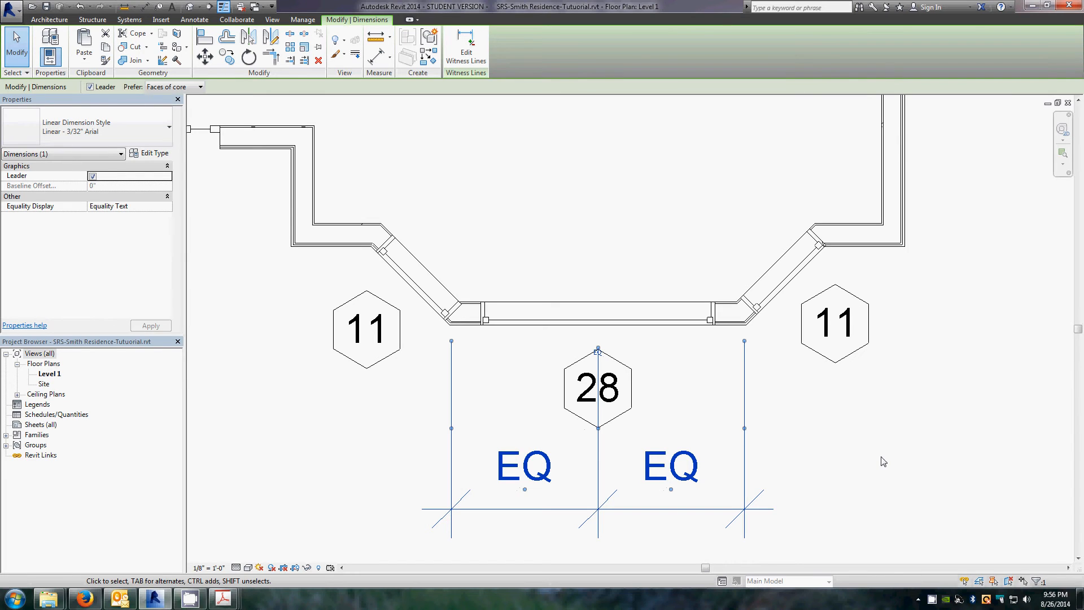
pyautogui.click(600, 354)
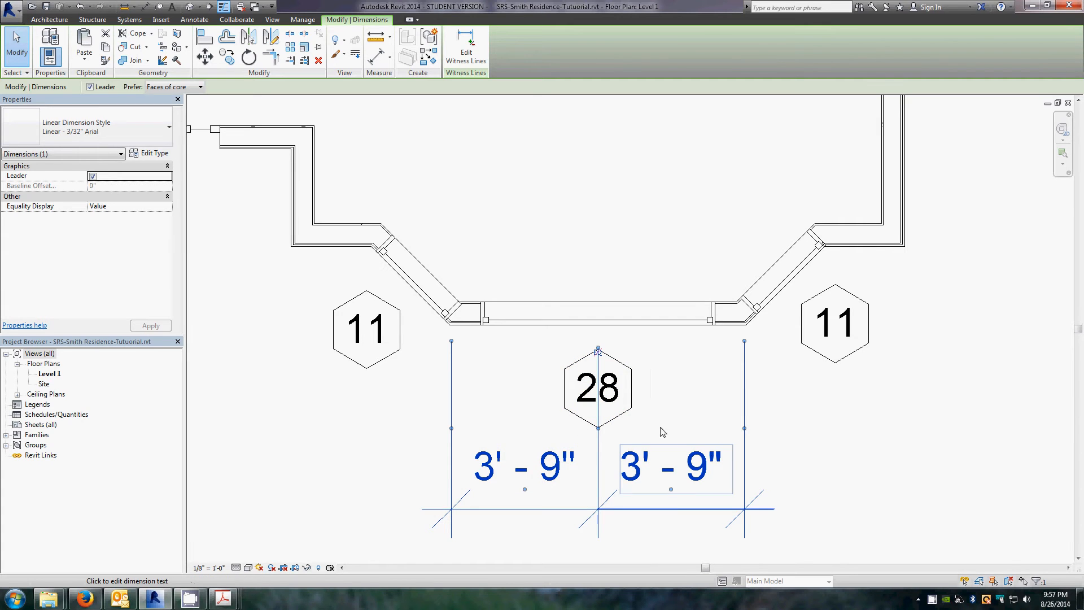
# Step: Inspect the centred 72" x 48" window and its tag by selecting and deselecting them
pyautogui.click(823, 412)
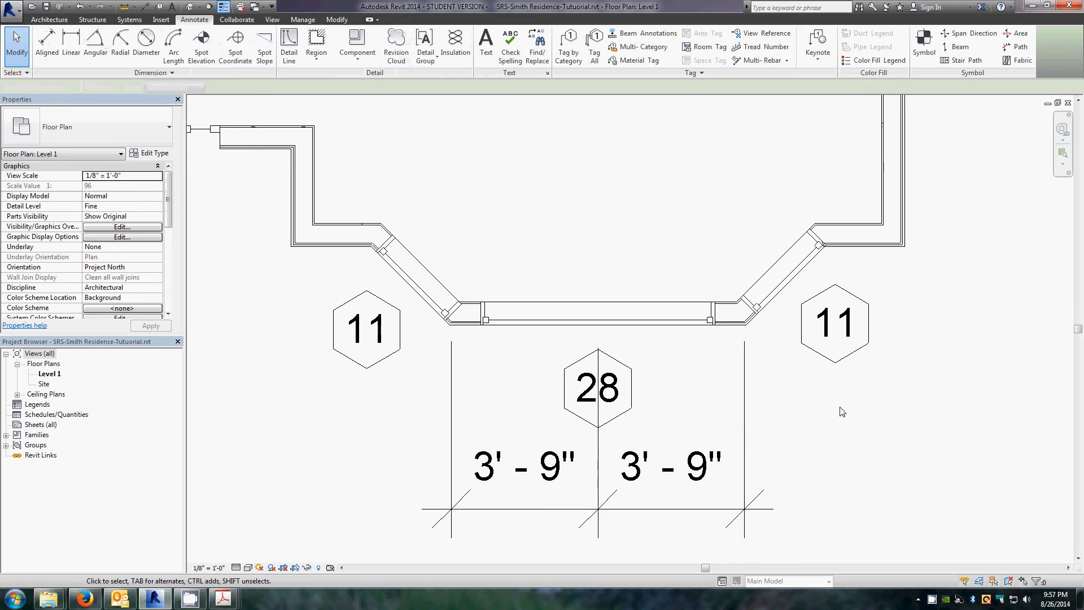
pyautogui.click(640, 328)
pyautogui.click(600, 341)
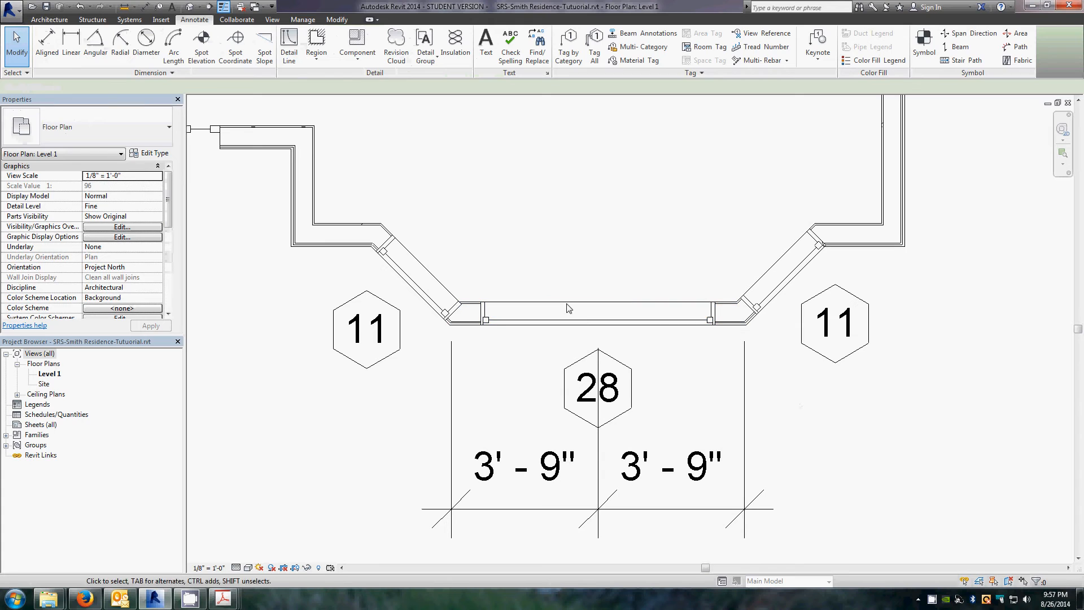
pyautogui.click(607, 321)
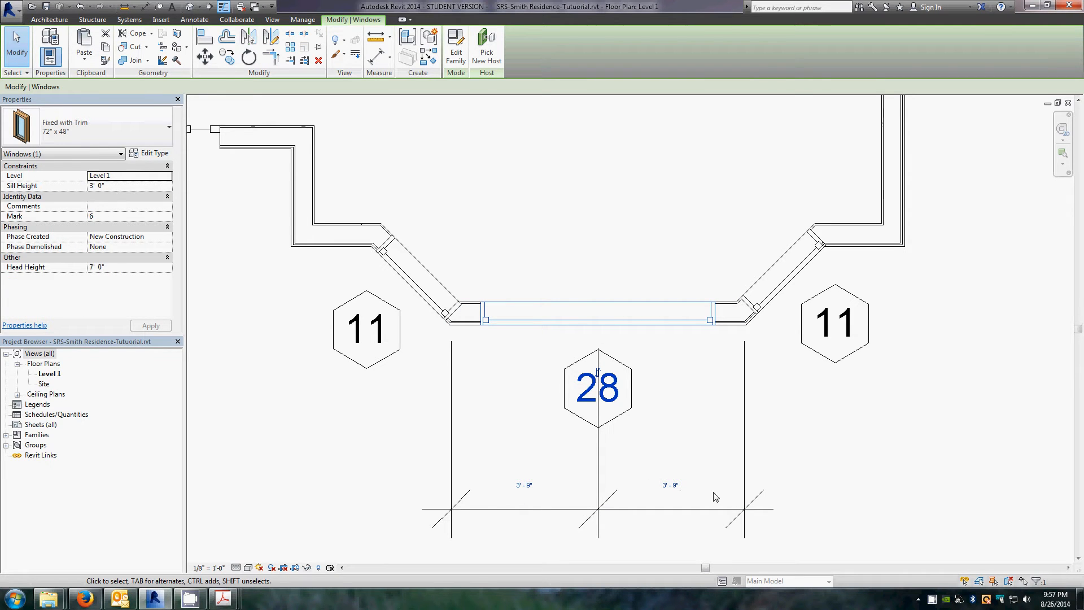
pyautogui.click(844, 455)
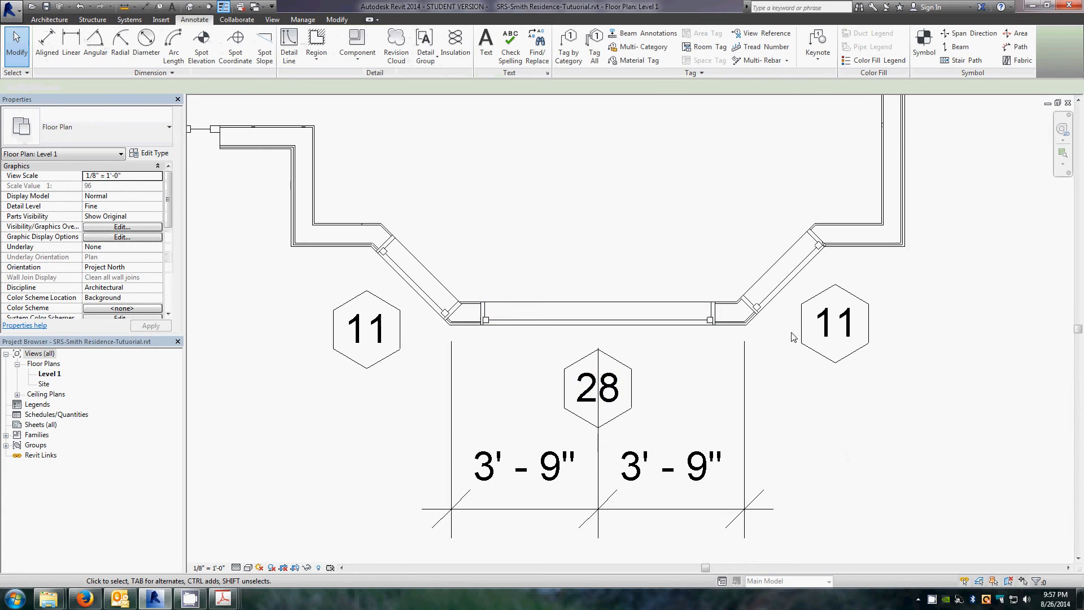
# Step: Nudge the casement window on the bay's right angled wall slightly down along the wall
pyautogui.scroll(-3, 632, 330)
pyautogui.scroll(3, 647, 336)
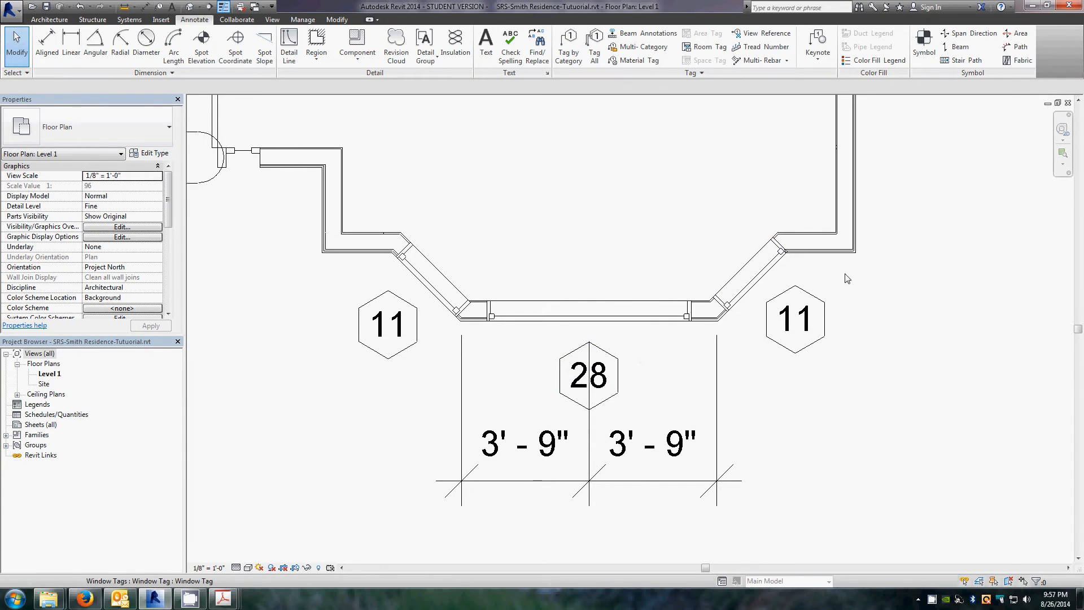
pyautogui.scroll(1, 840, 278)
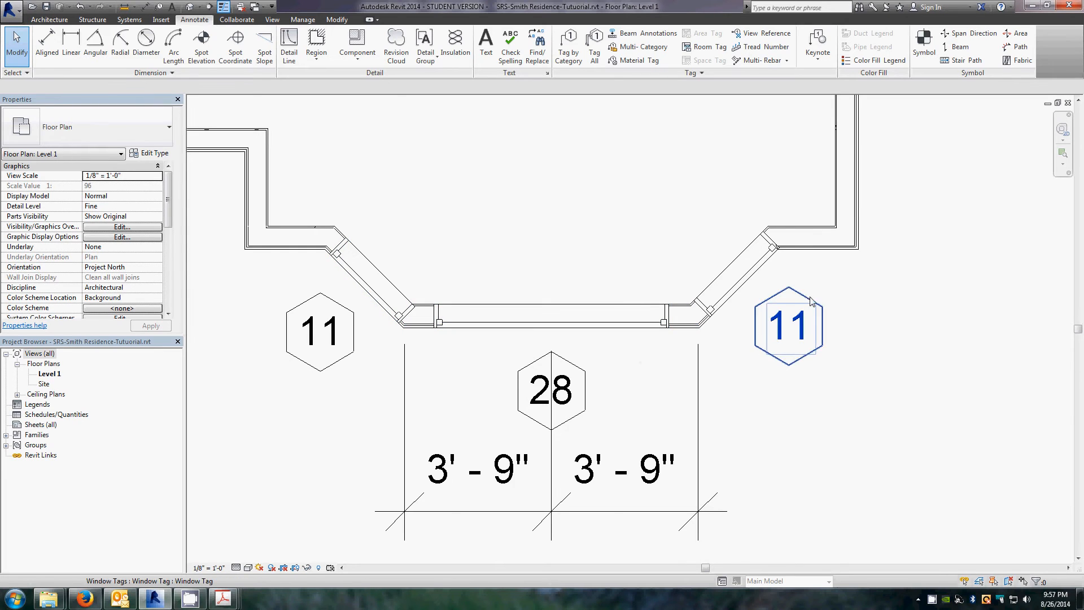
pyautogui.scroll(3, 809, 295)
pyautogui.scroll(2, 767, 237)
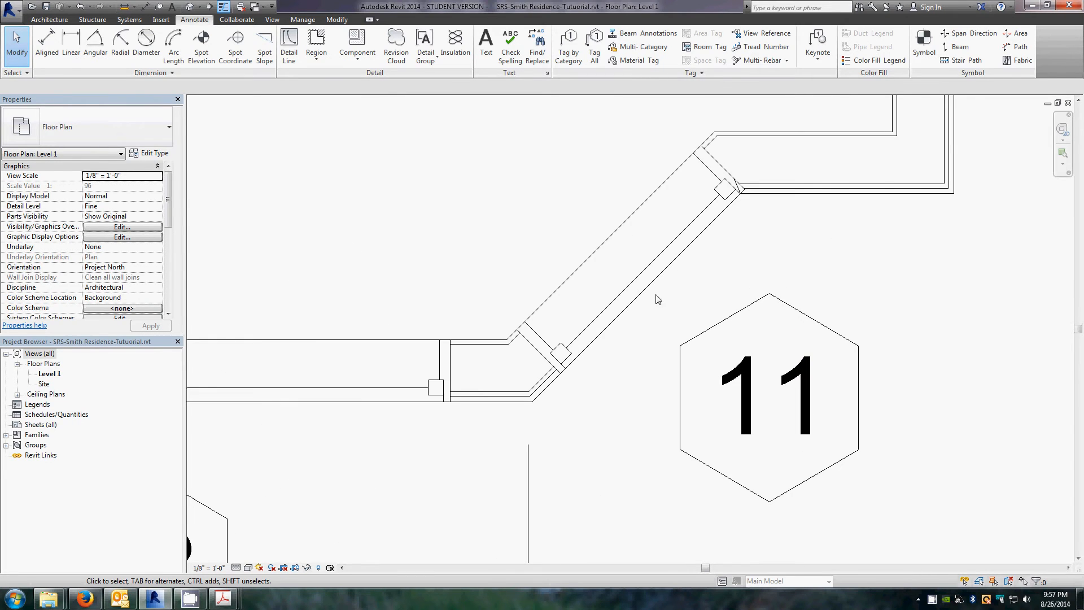
pyautogui.click(612, 312)
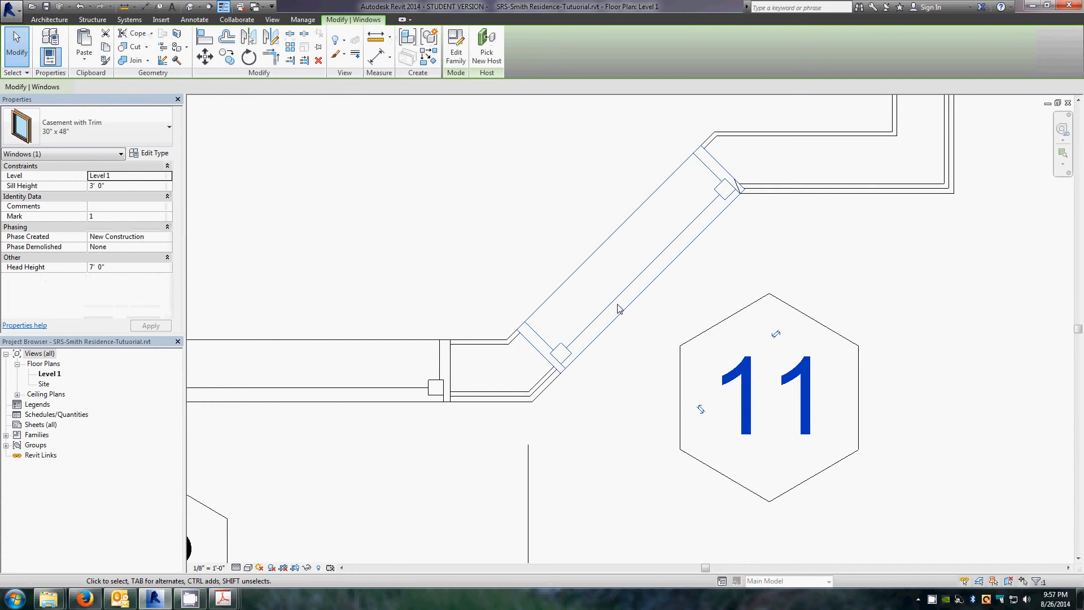
pyautogui.moveTo(618, 300); pyautogui.dragTo(609, 308)
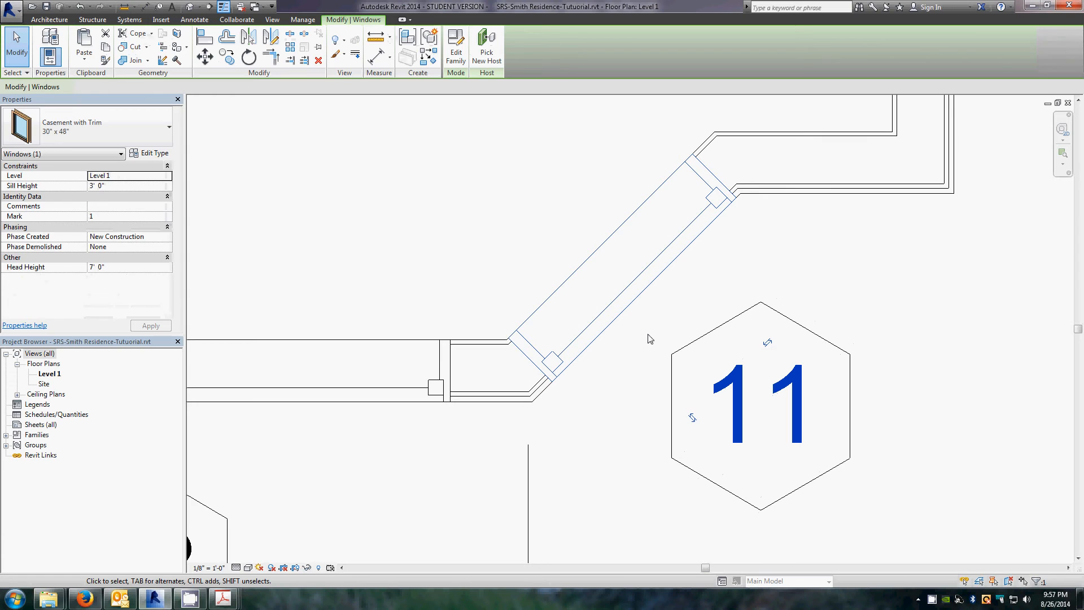
pyautogui.click(729, 311)
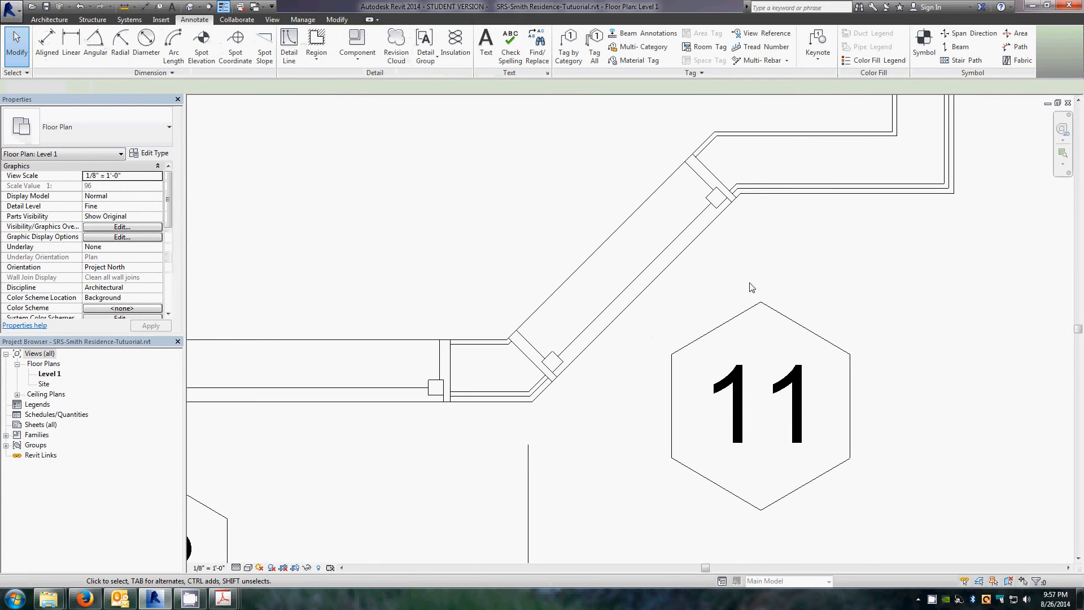
# Step: Select the casement window on the right angled bay wall, keep type 30" x 48", and open its type properties
pyautogui.scroll(-2, 752, 287)
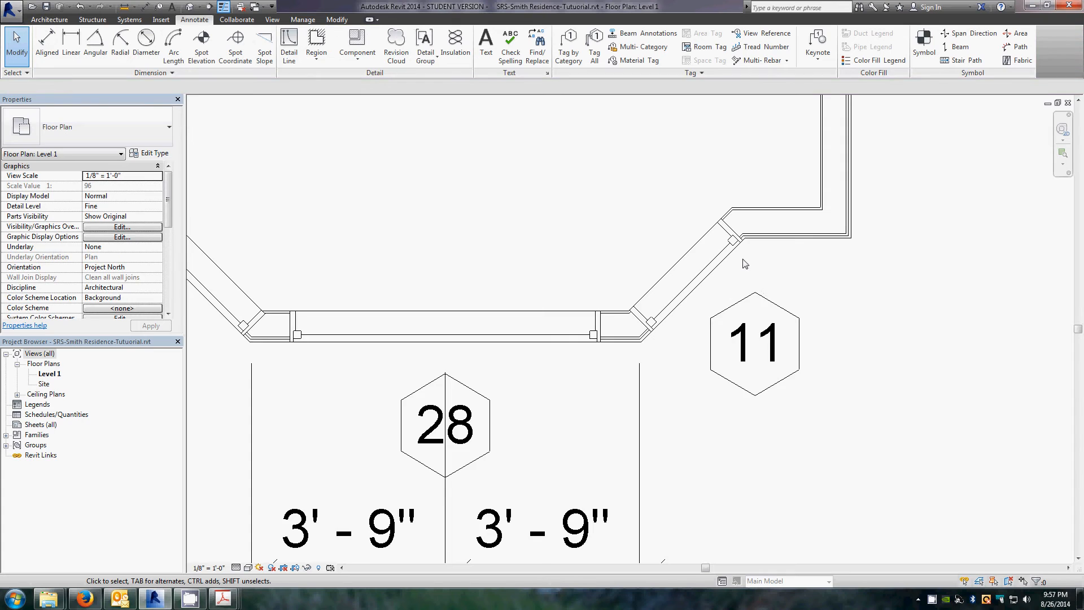
pyautogui.scroll(2, 744, 263)
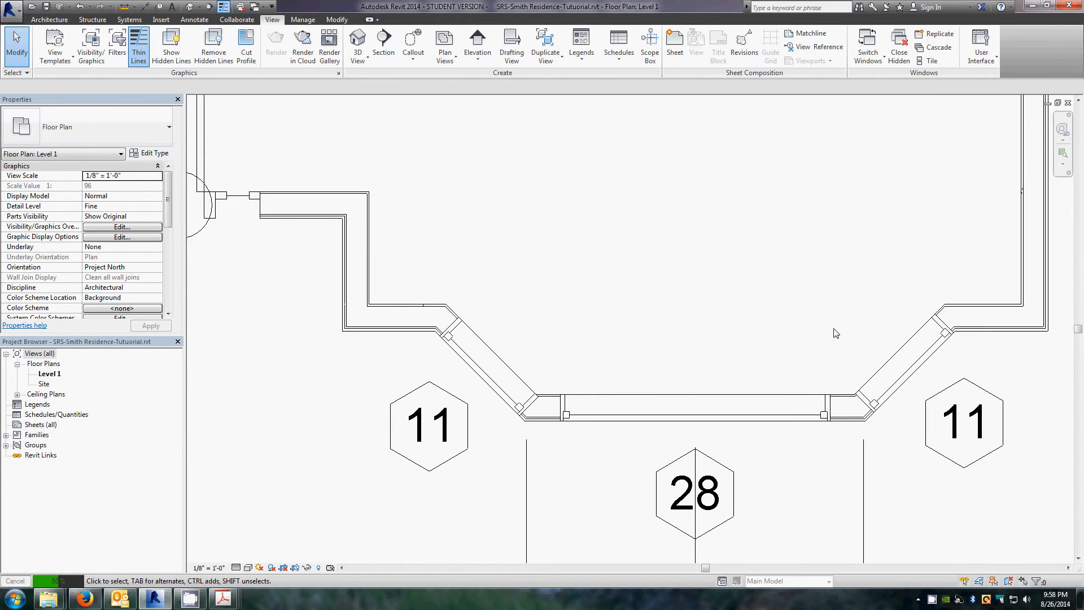
pyautogui.click(916, 372)
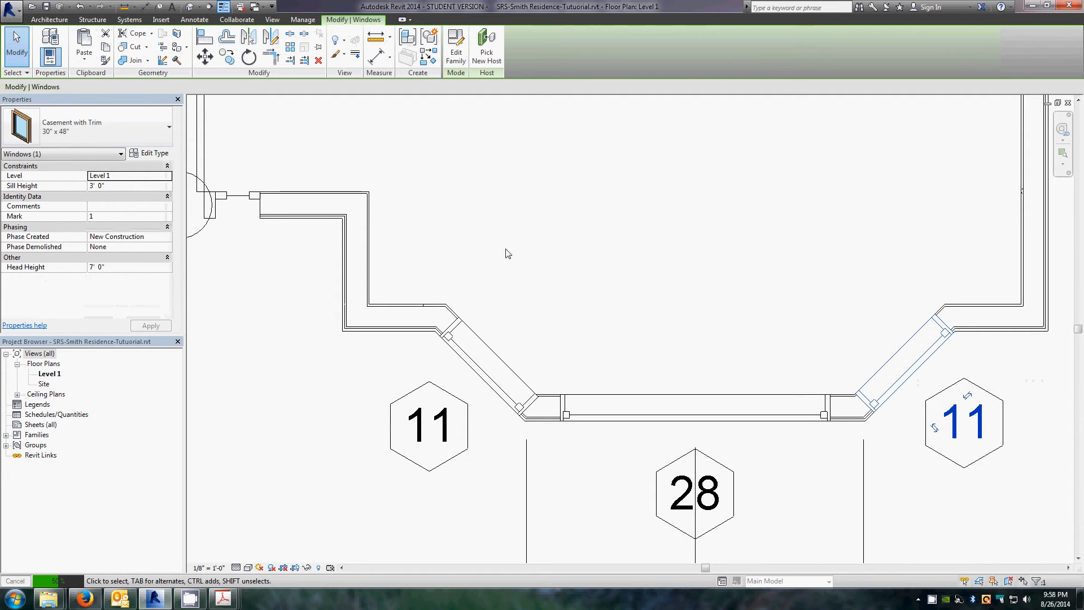
pyautogui.click(164, 130)
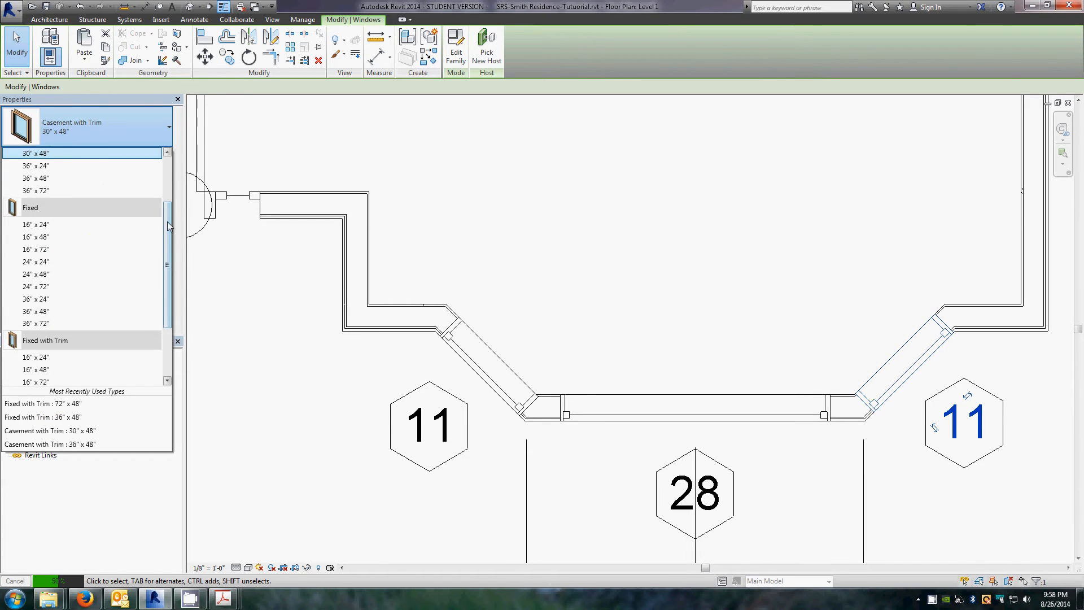
pyautogui.scroll(3, 168, 209)
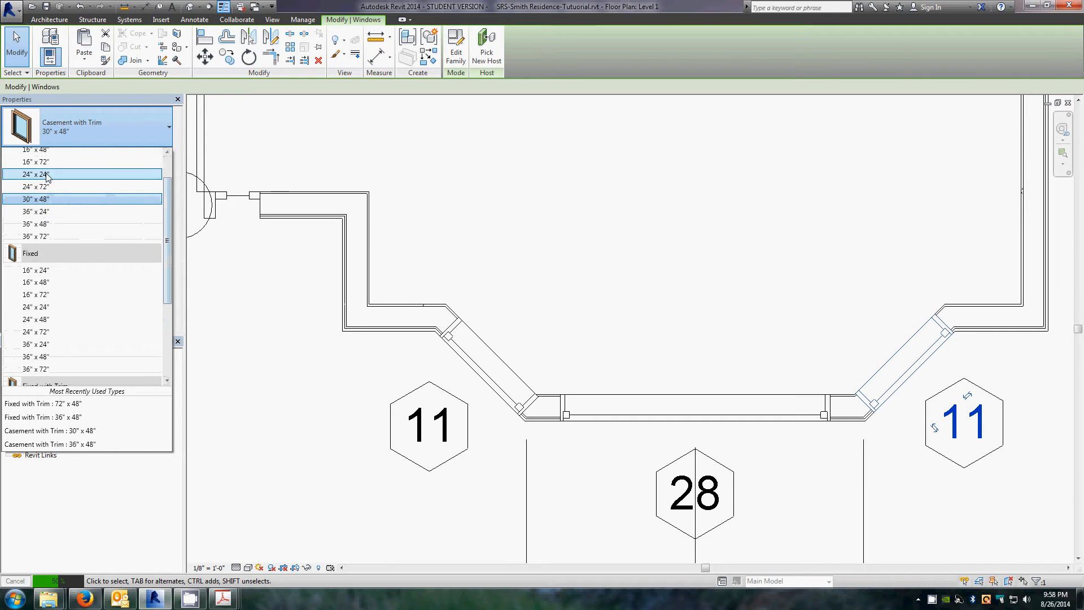
pyautogui.click(55, 200)
pyautogui.click(152, 153)
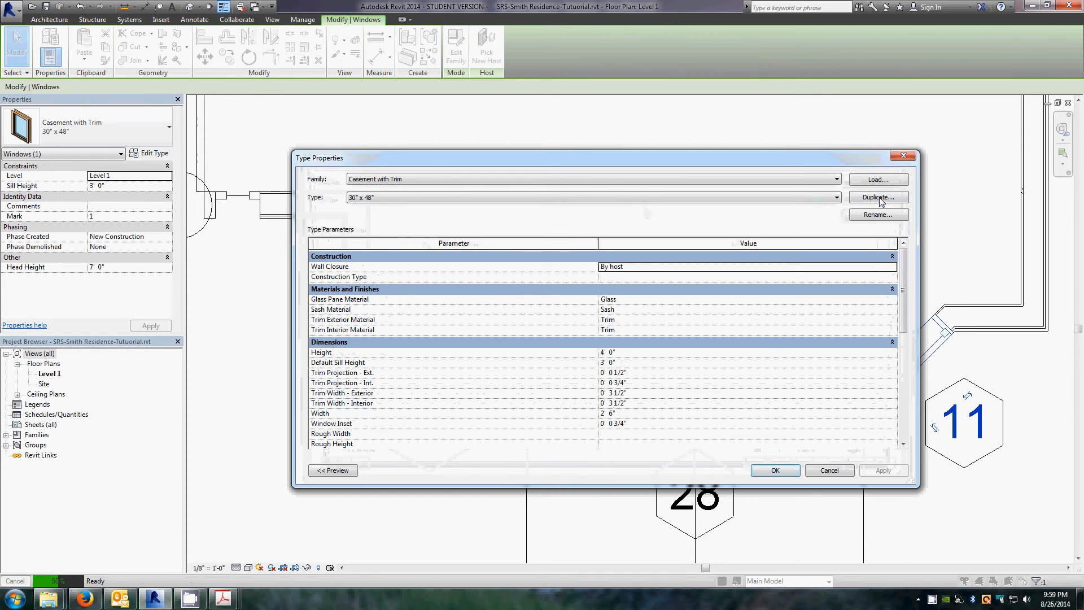
# Step: Duplicate the casement window type as 24" x 48" and set its width to 2' 0"
pyautogui.click(881, 195)
pyautogui.click(504, 257)
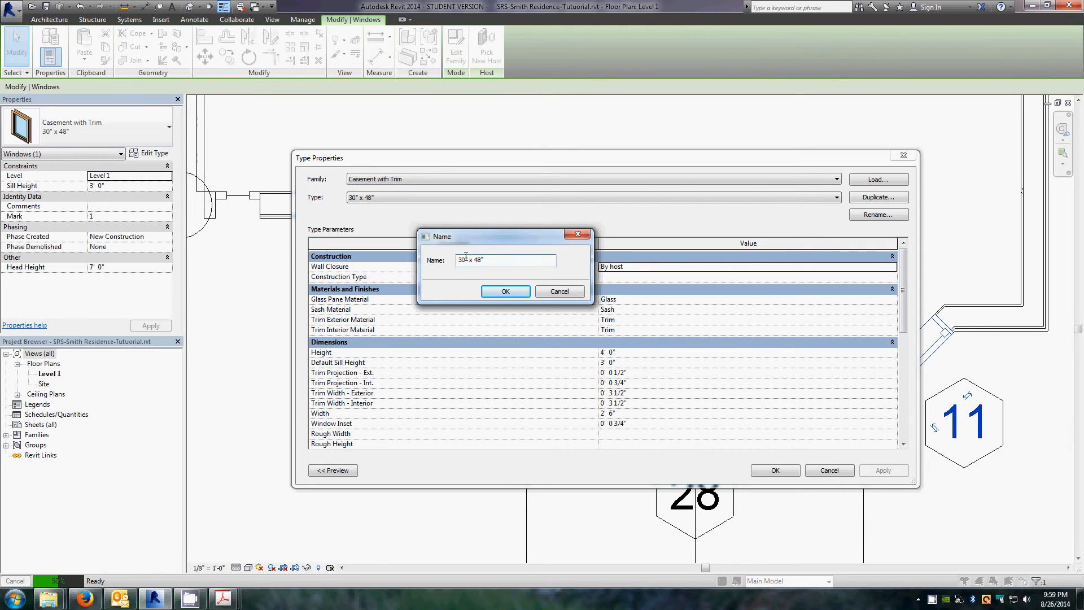
pyautogui.press('BackSpace')
pyautogui.press('BackSpace')
pyautogui.write('24')
pyautogui.click(506, 291)
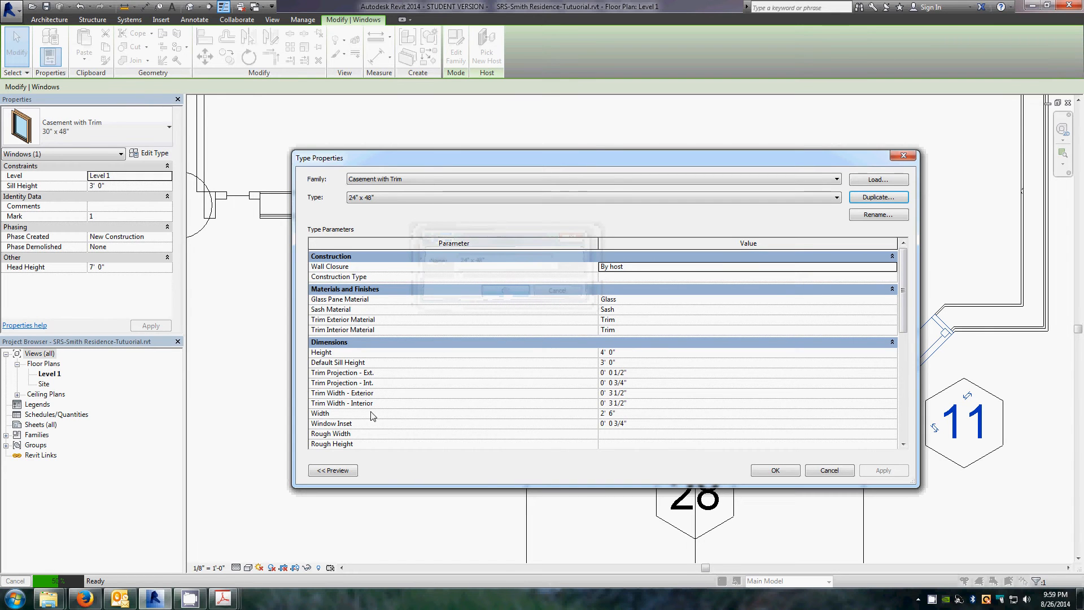
pyautogui.click(628, 415)
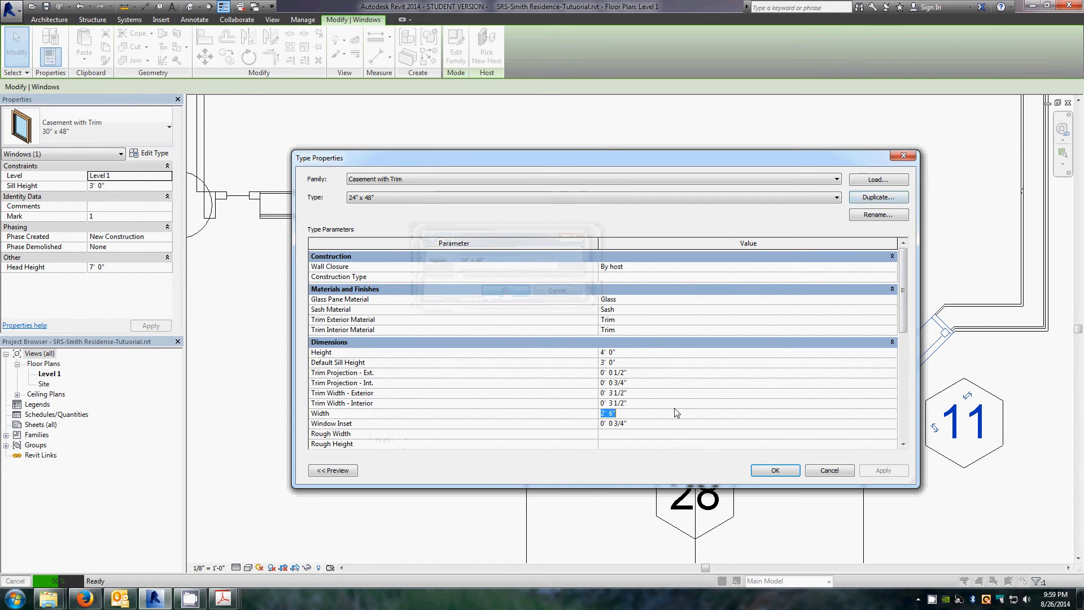
pyautogui.write('2\' 0"')
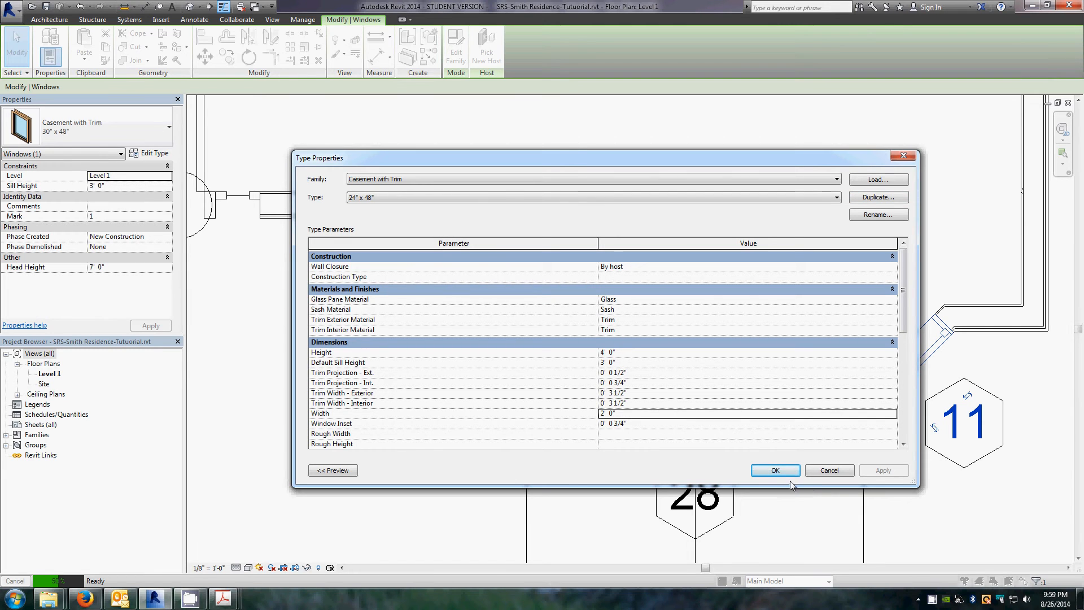
pyautogui.click(773, 469)
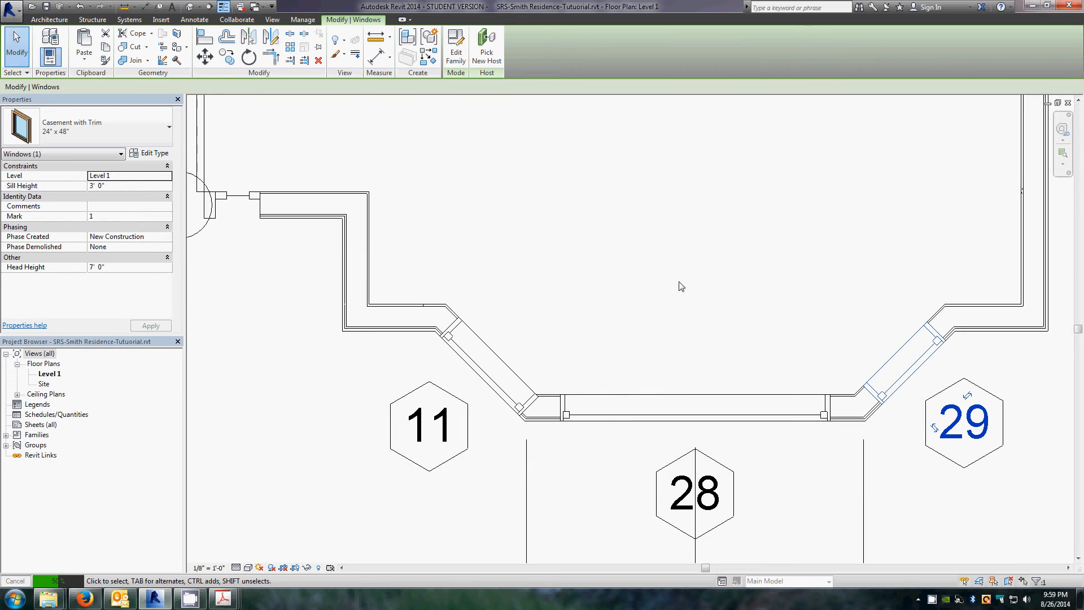
# Step: Change the window on the bay's left angled wall to the Fixed 24" x 48" type
pyautogui.click(519, 373)
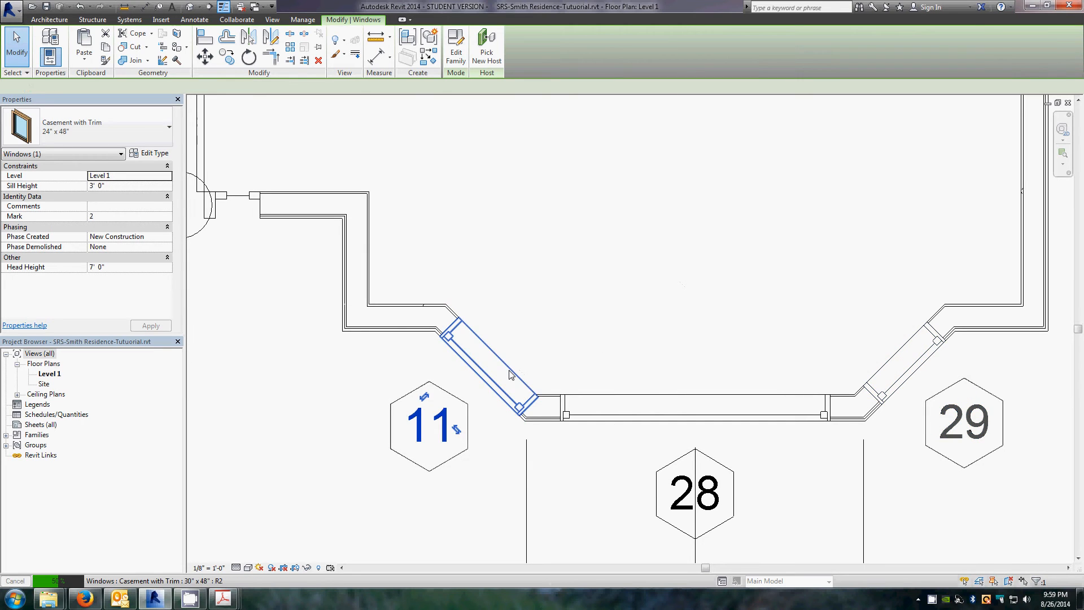
pyautogui.click(163, 132)
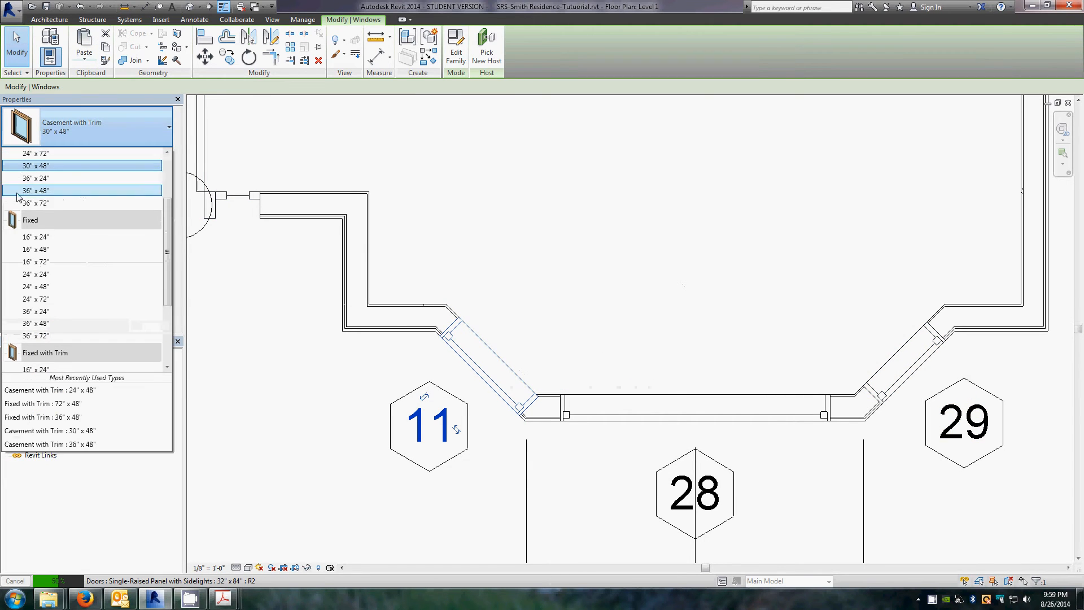
pyautogui.click(38, 288)
pyautogui.click(804, 318)
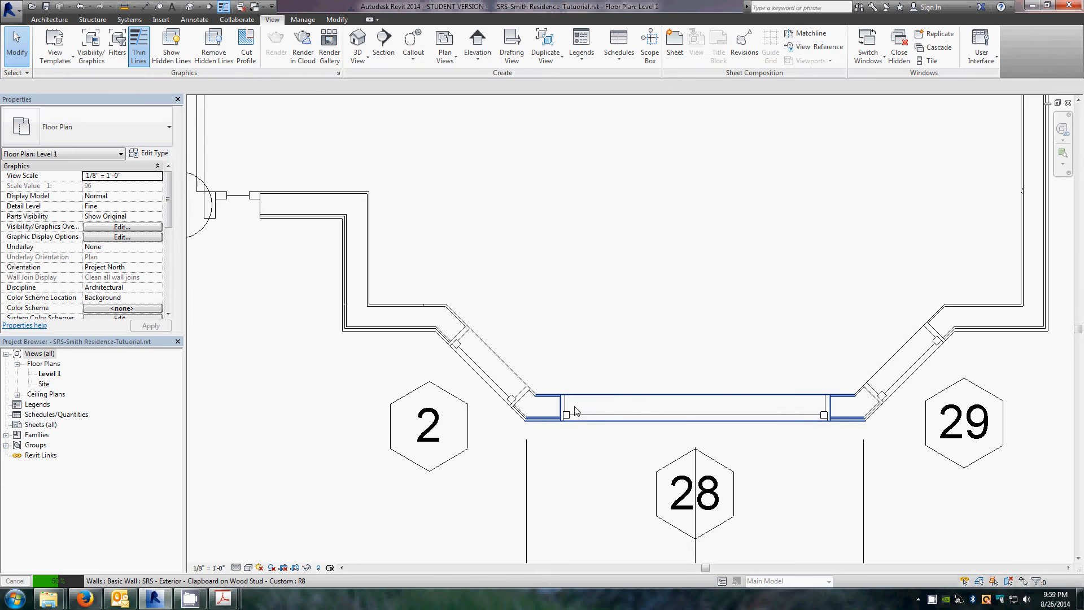
# Step: Nudge the fixed window on the left angled bay wall slightly along the wall
pyautogui.scroll(2, 443, 387)
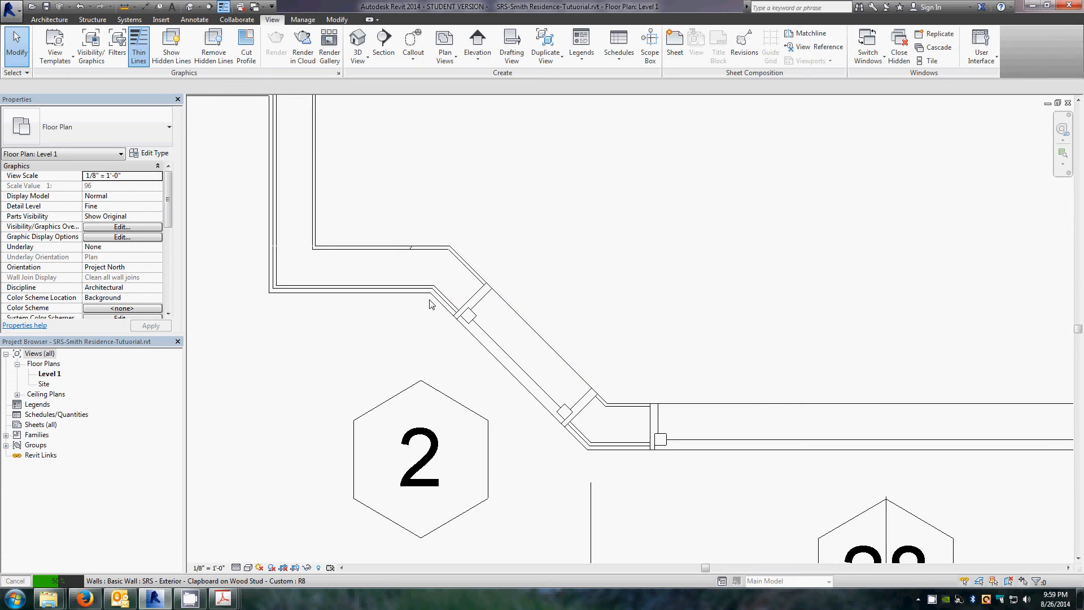
pyautogui.click(517, 365)
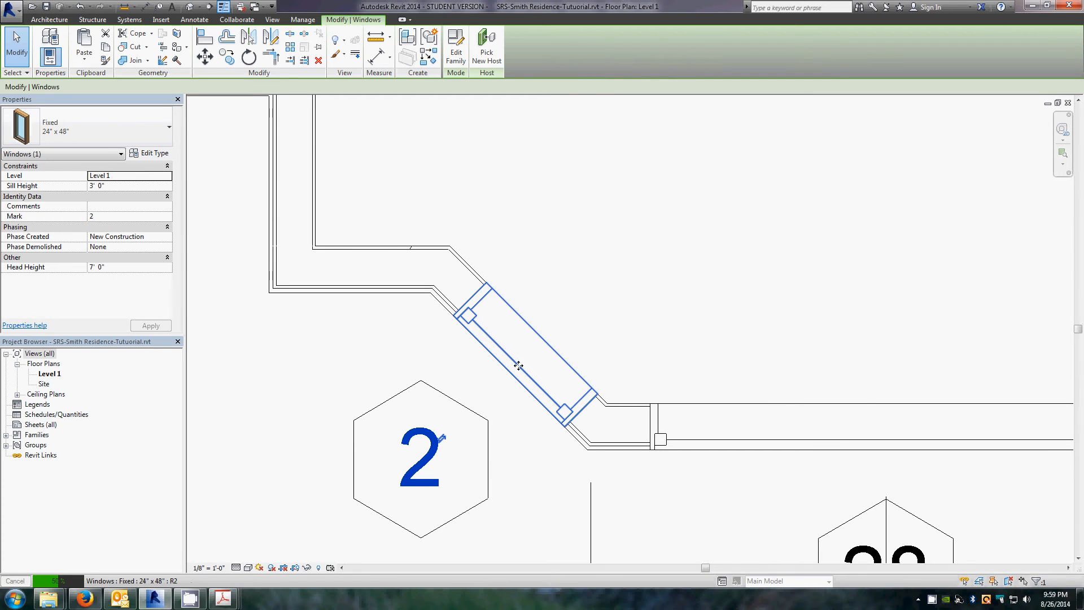
pyautogui.moveTo(518, 366); pyautogui.dragTo(522, 367)
pyautogui.click(545, 437)
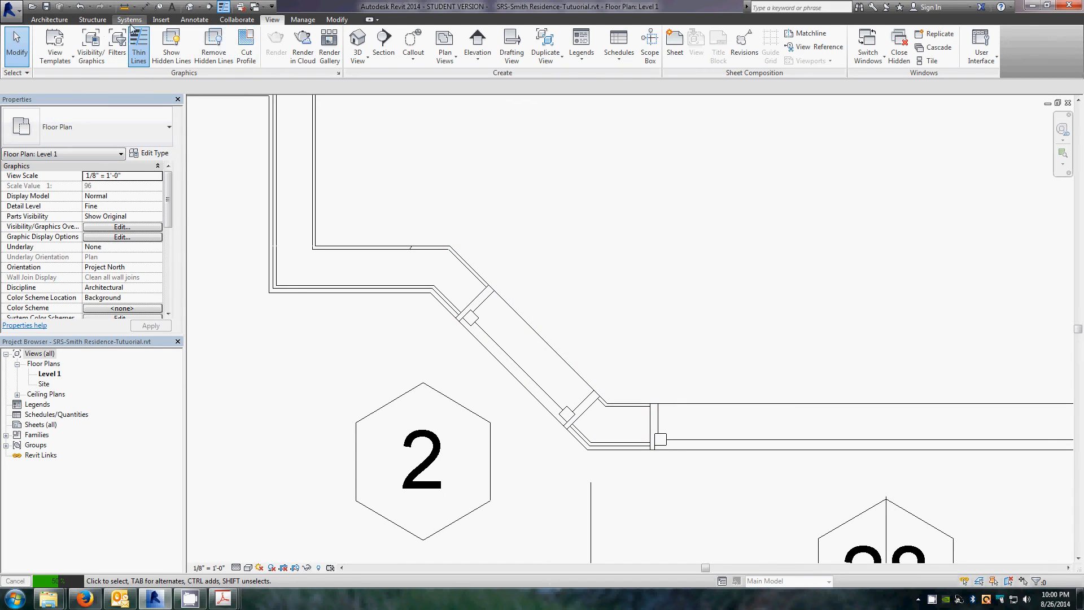
# Step: Place an aligned dimension along the left angled bay wall from the wall face through the window centre to the corner
pyautogui.click(194, 20)
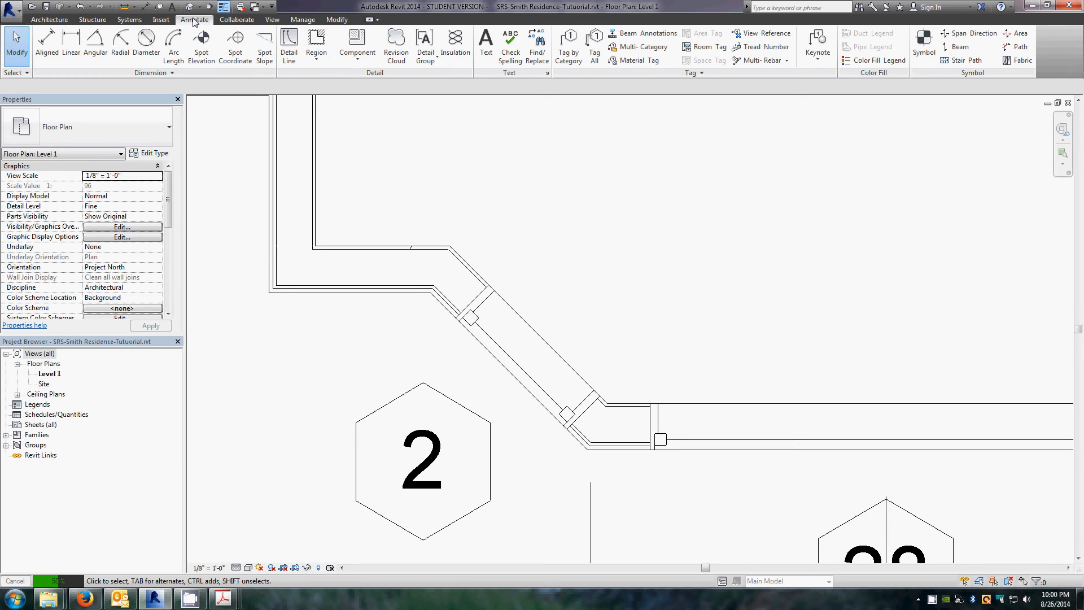
pyautogui.click(45, 46)
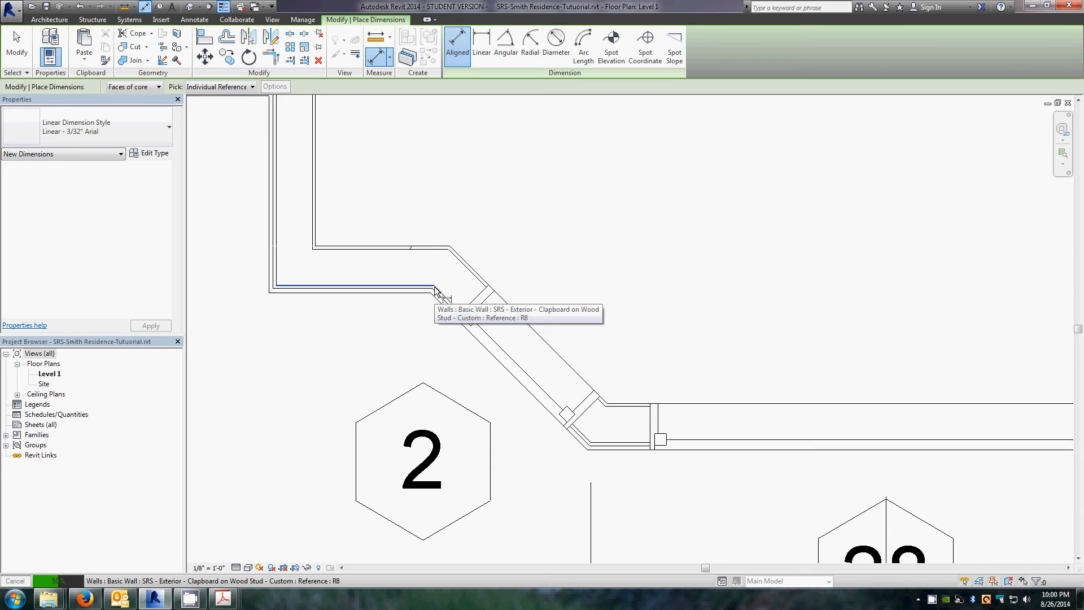
pyautogui.press('Tab')
pyautogui.press('Tab')
pyautogui.press('Tab')
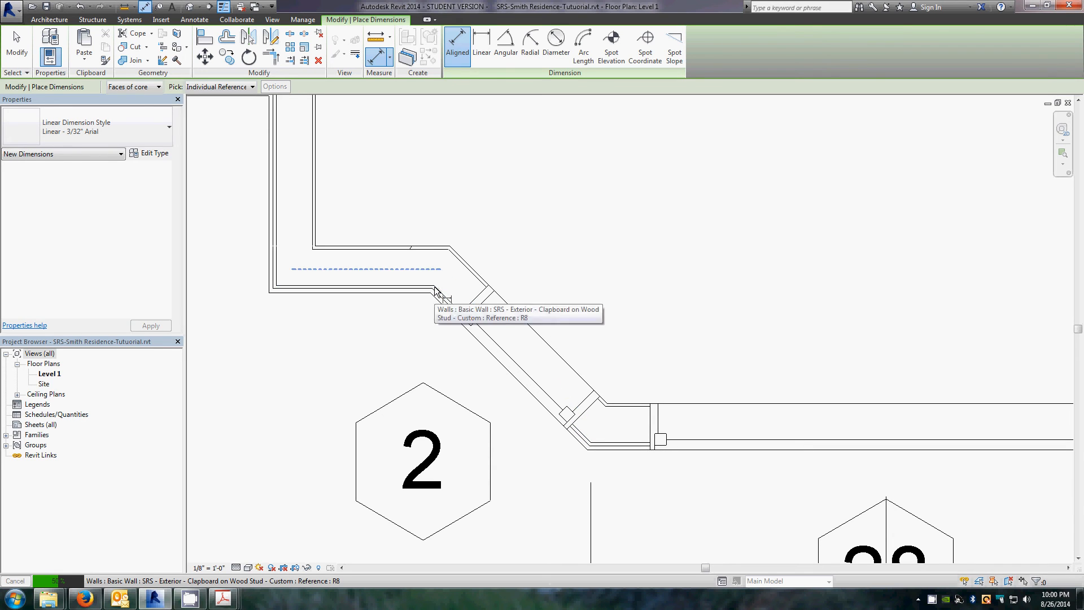
pyautogui.press('Tab')
pyautogui.click(434, 287)
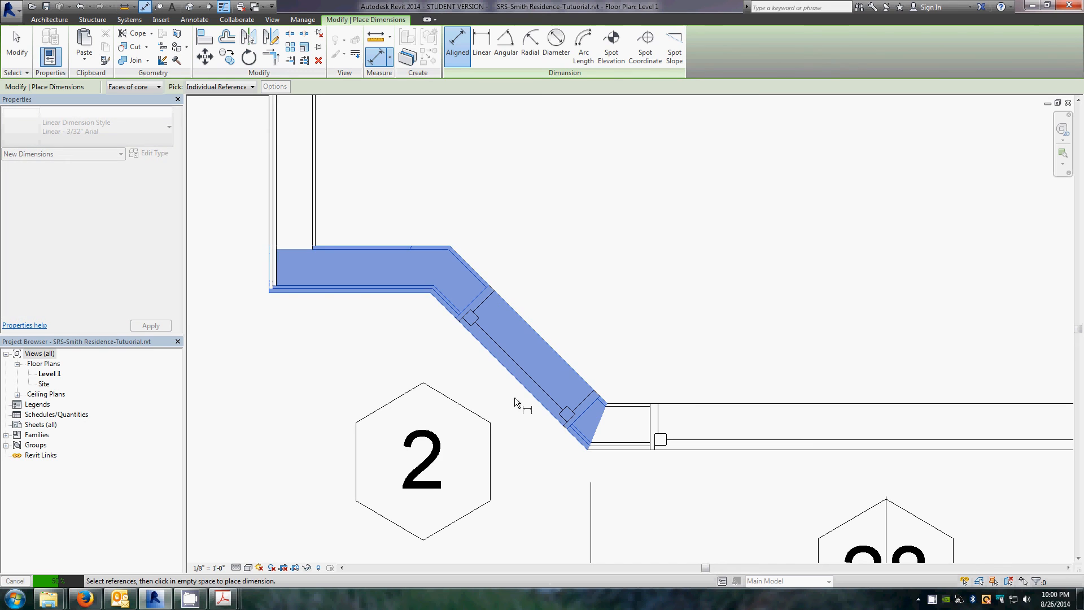
pyautogui.click(517, 365)
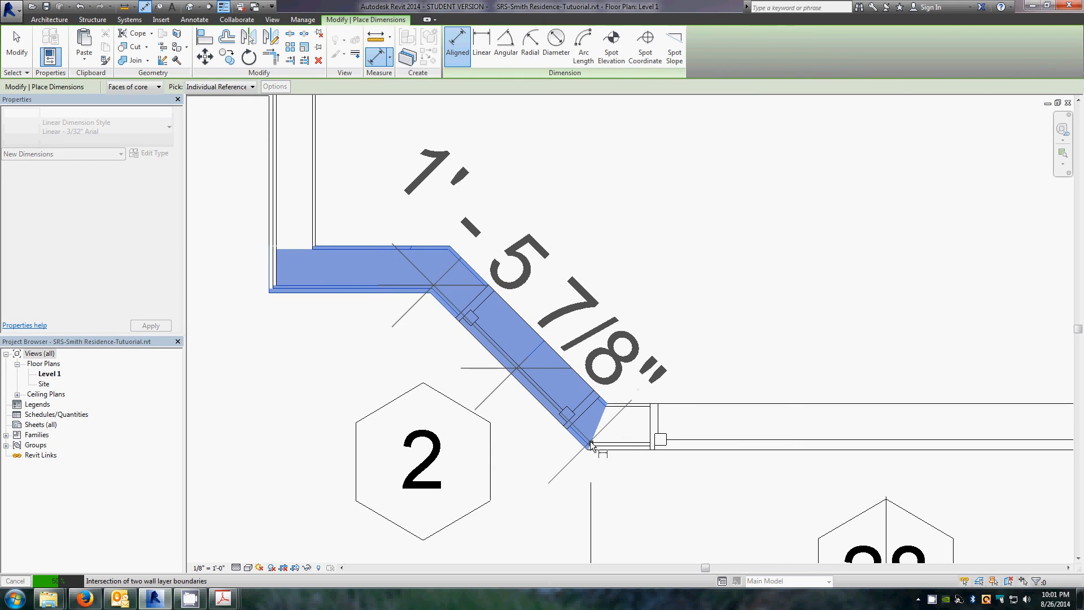
pyautogui.press('Tab')
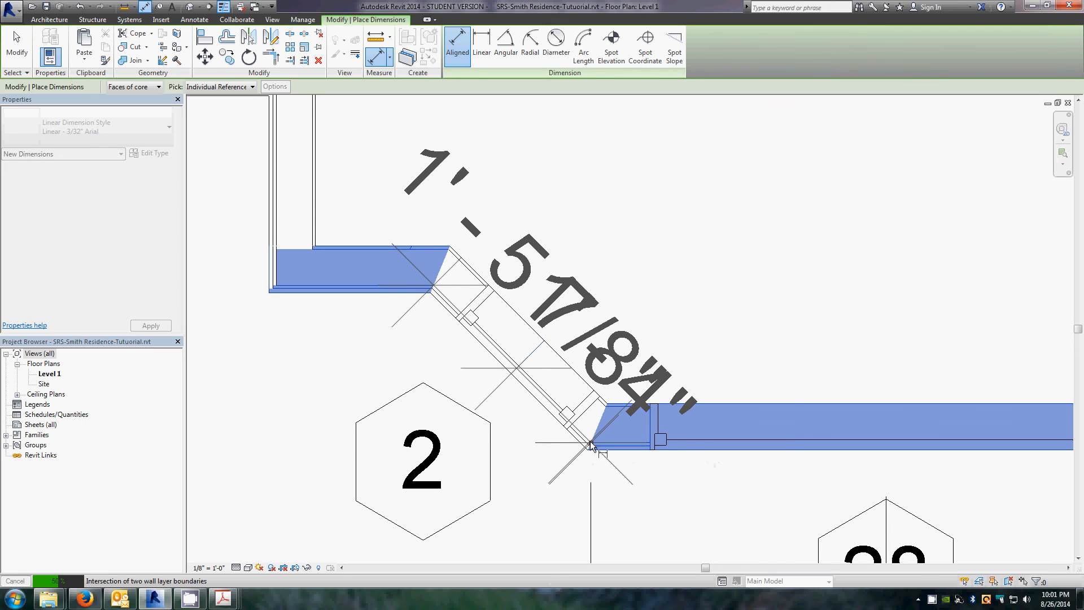
pyautogui.click(590, 441)
pyautogui.scroll(-1, 412, 389)
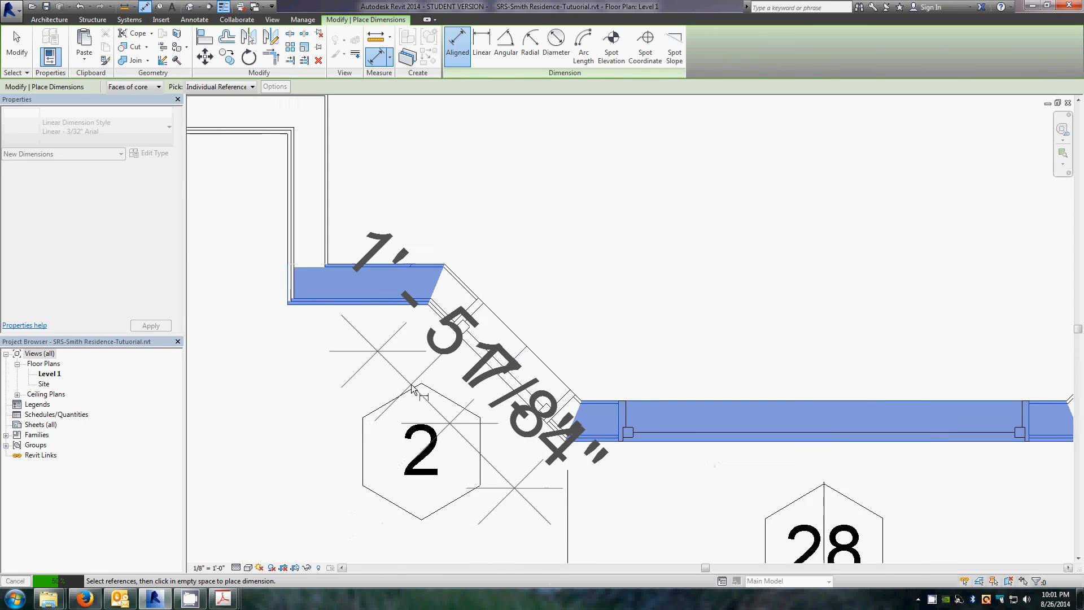
pyautogui.scroll(-2, 412, 389)
pyautogui.click(337, 504)
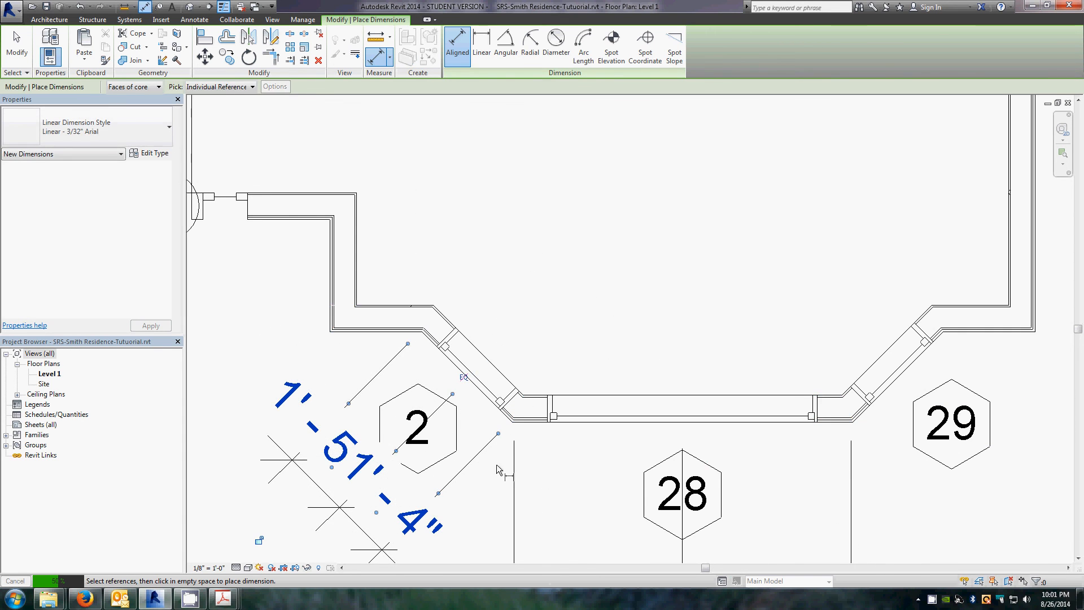
pyautogui.scroll(3, 502, 433)
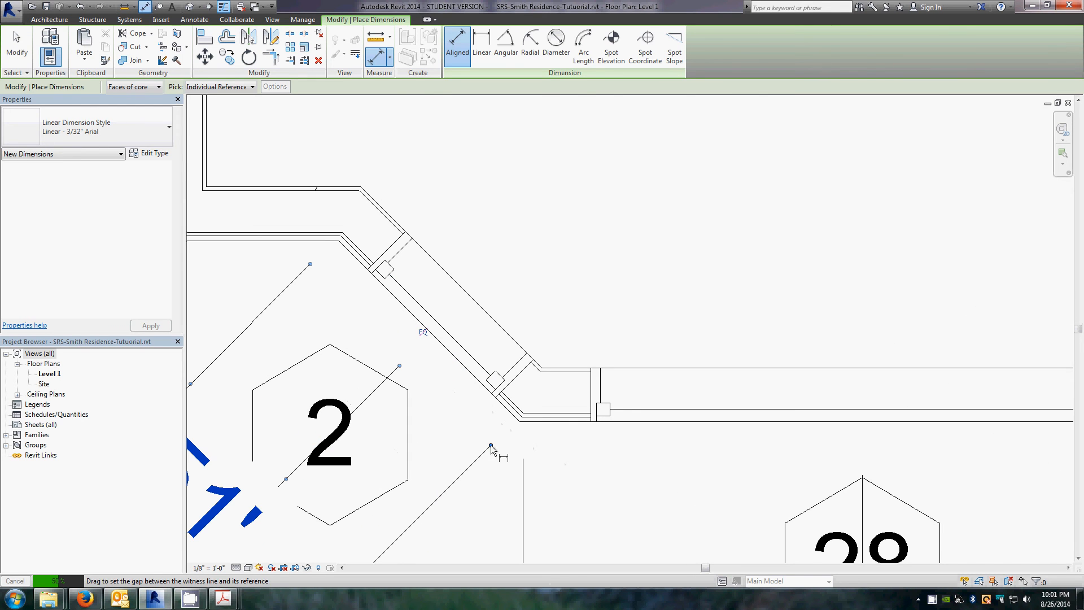
pyautogui.press('Escape')
pyautogui.press('Escape')
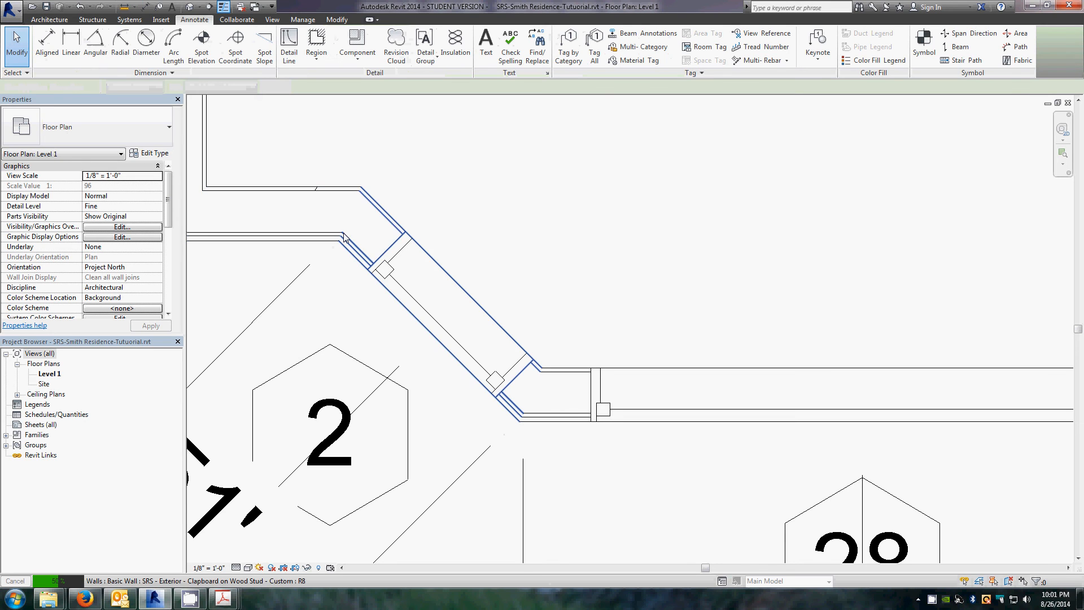
# Step: Move the dimension's end witness line to the inner corner of the angled wall
pyautogui.click(462, 473)
pyautogui.scroll(-2, 479, 381)
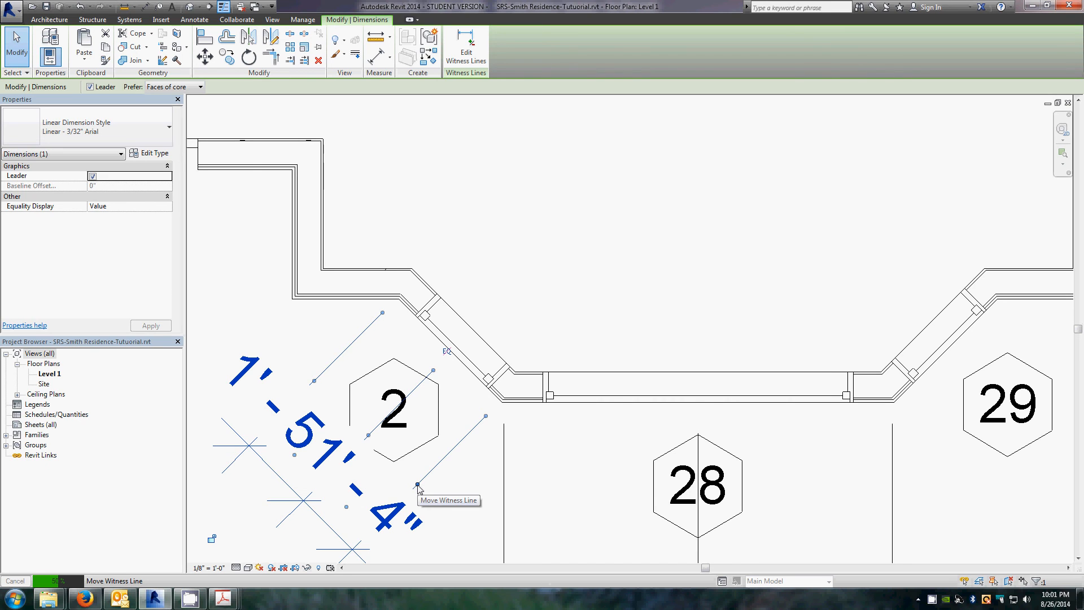
pyautogui.moveTo(418, 485); pyautogui.dragTo(514, 377)
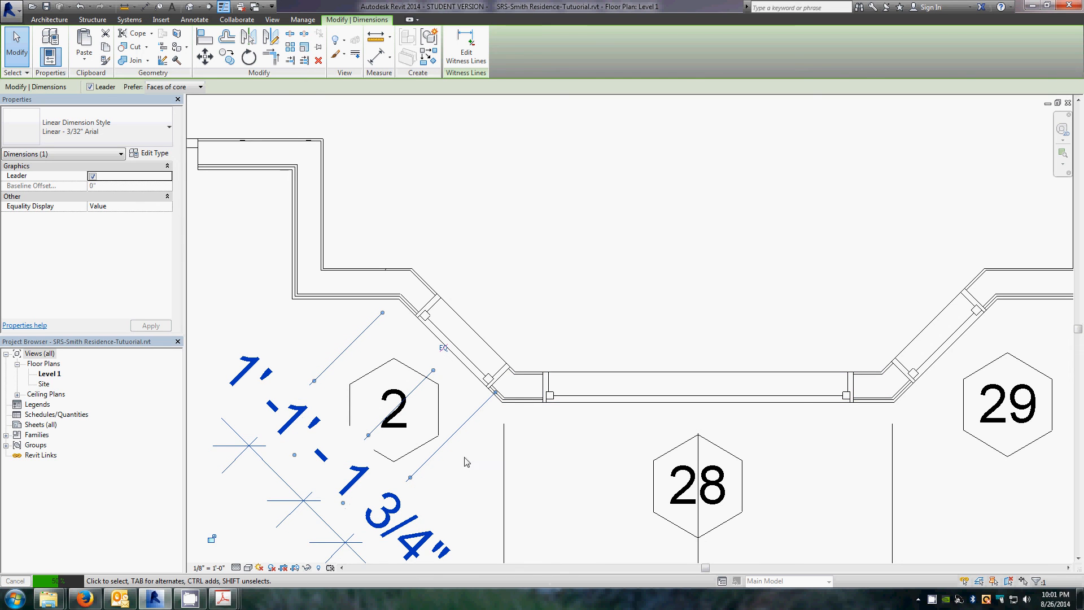
pyautogui.click(474, 488)
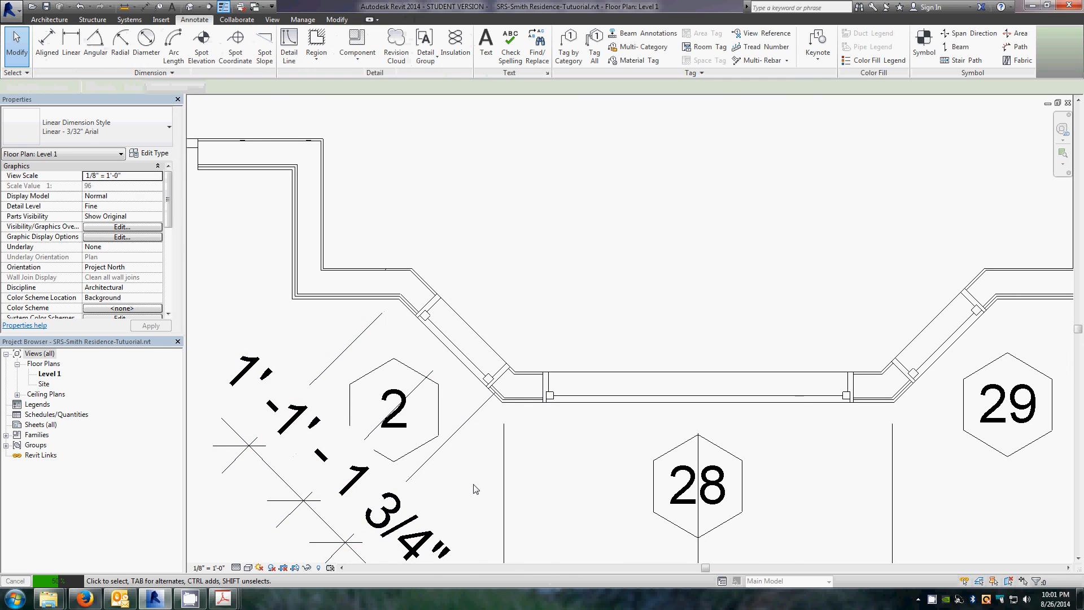
# Step: Make the two dimension segments equal to centre the fixed window on the angled wall, showing values rather than EQ
pyautogui.click(432, 466)
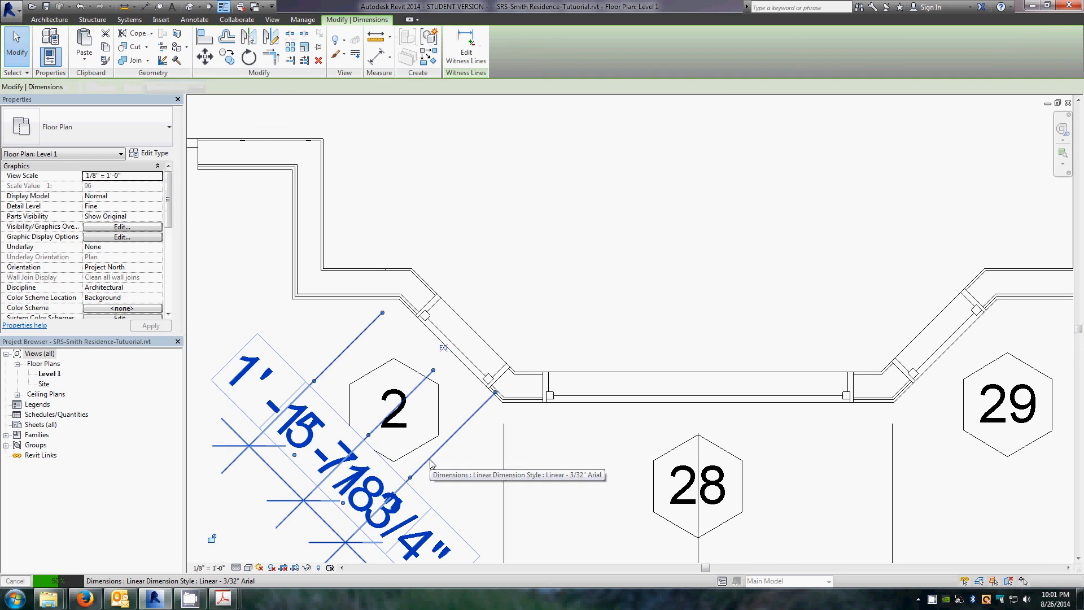
pyautogui.click(444, 351)
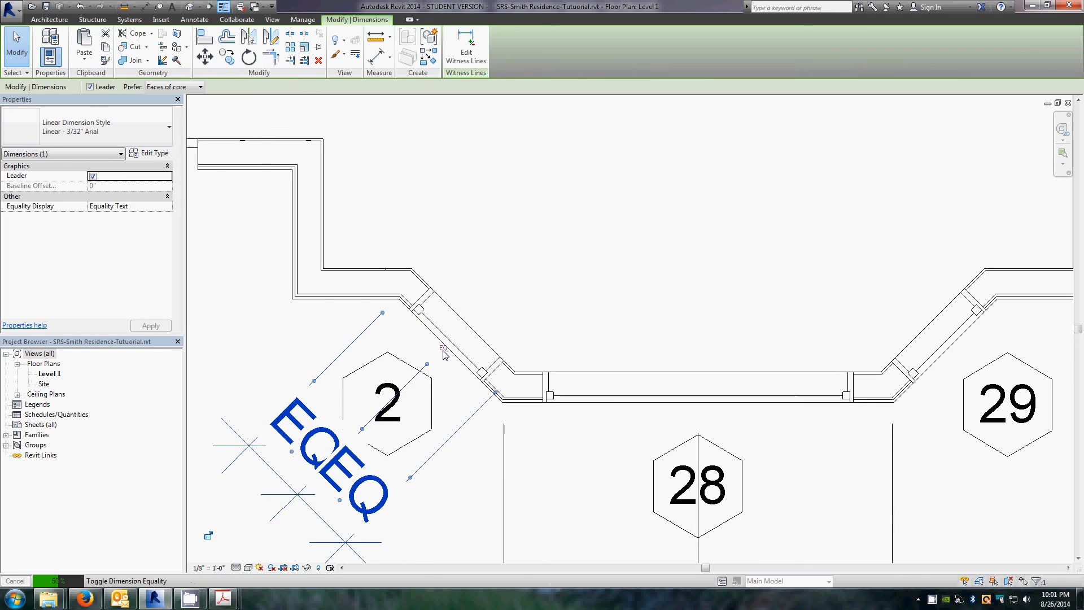
pyautogui.click(470, 496)
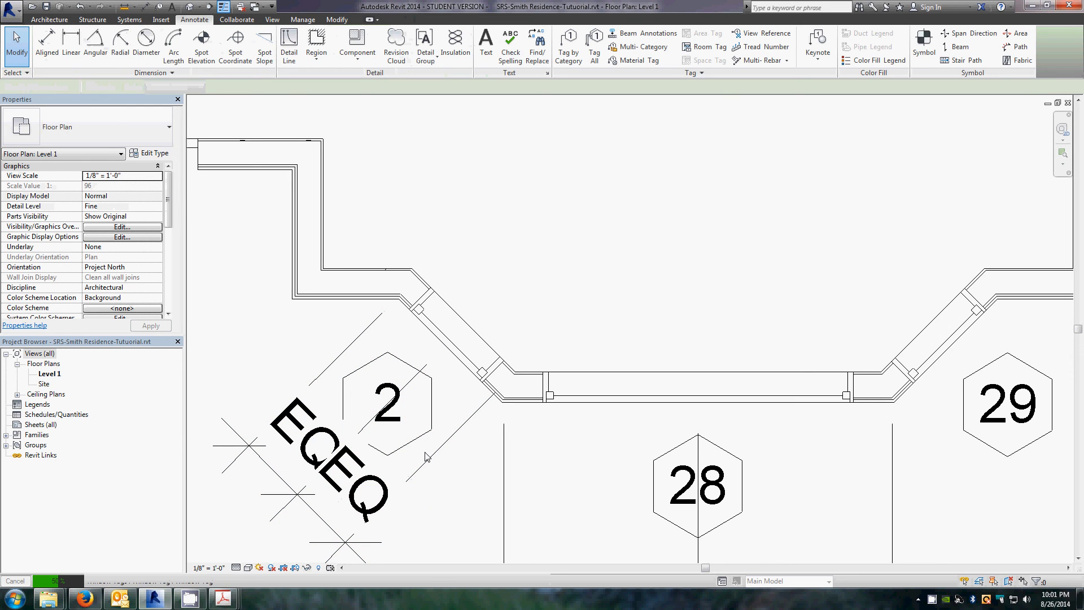
pyautogui.click(449, 392)
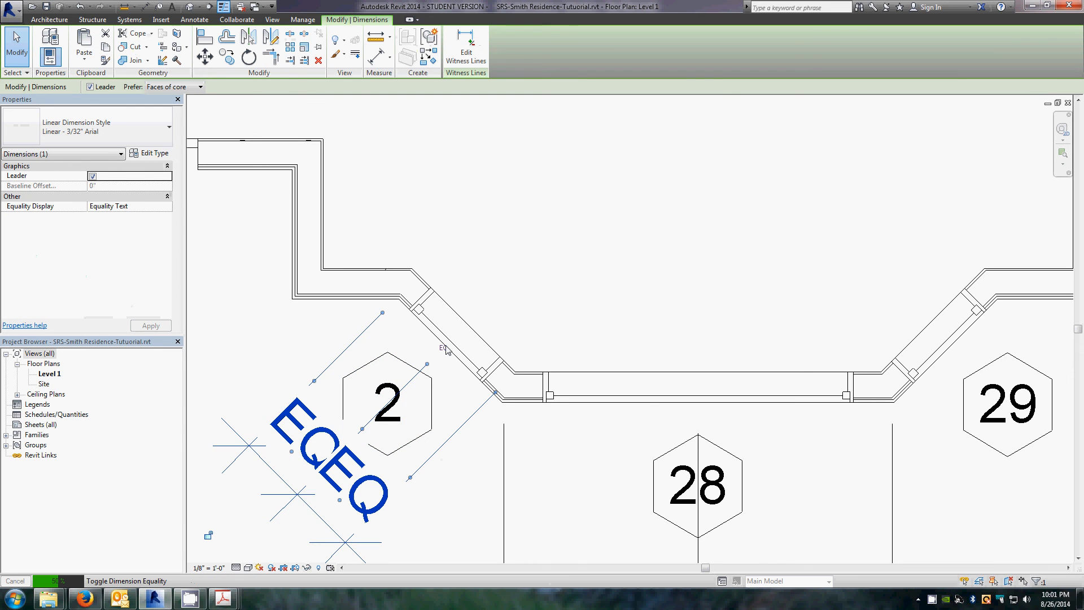
pyautogui.click(443, 350)
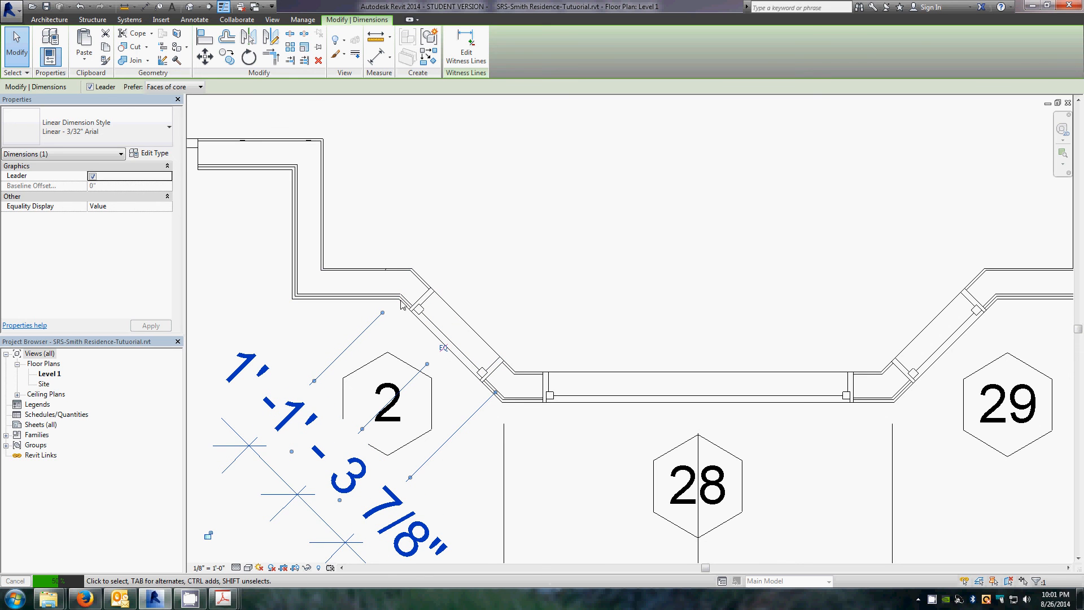
# Step: Drag one segment's text of the angled-wall window dimension up and away from window tag 2, leaving a leader
pyautogui.click(397, 326)
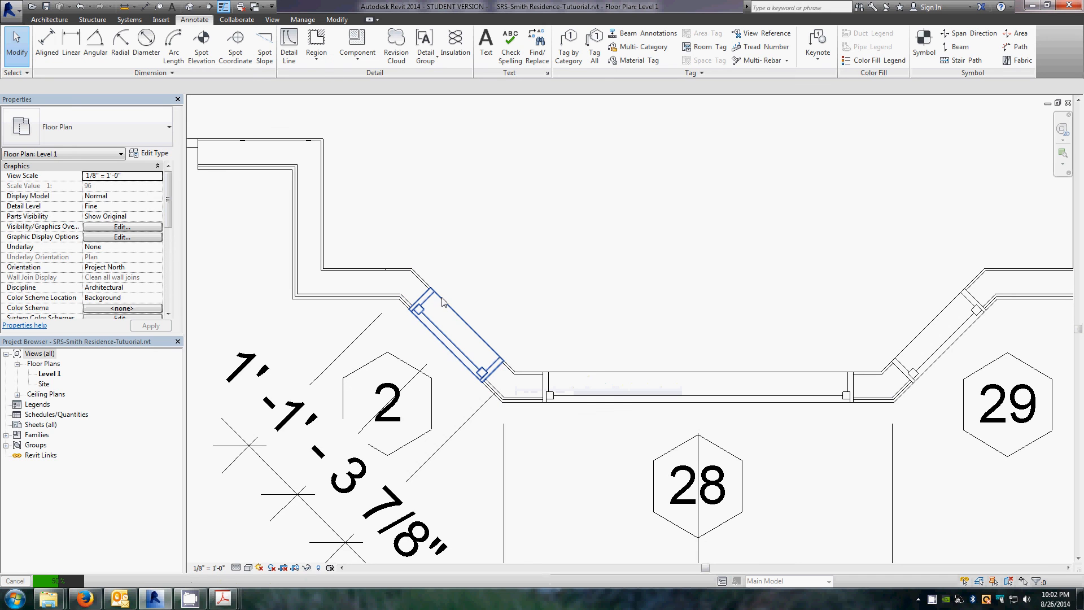
pyautogui.scroll(-4, 478, 255)
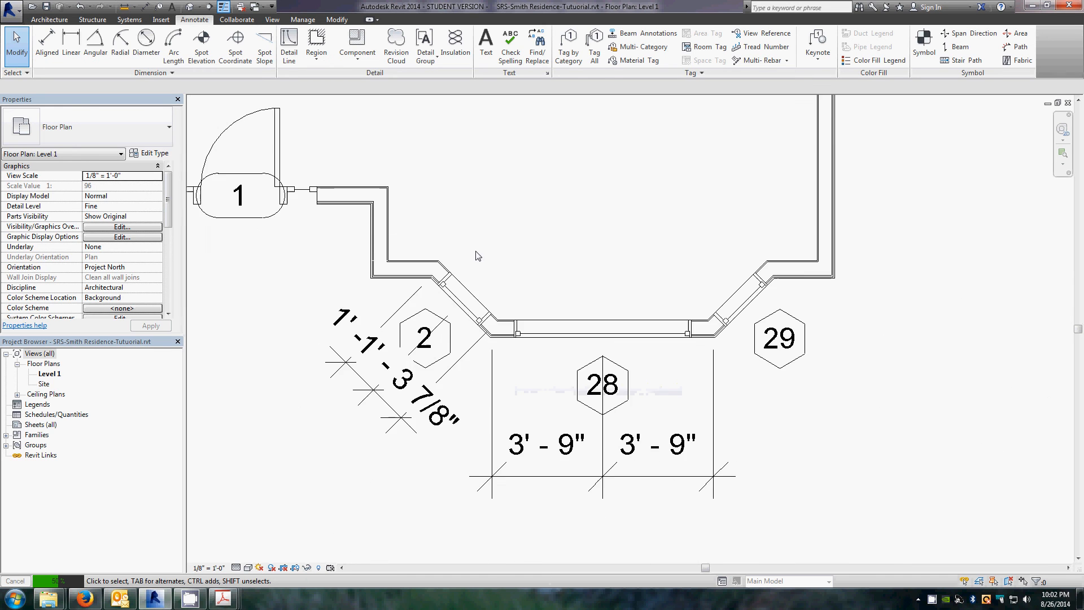
pyautogui.scroll(3, 383, 462)
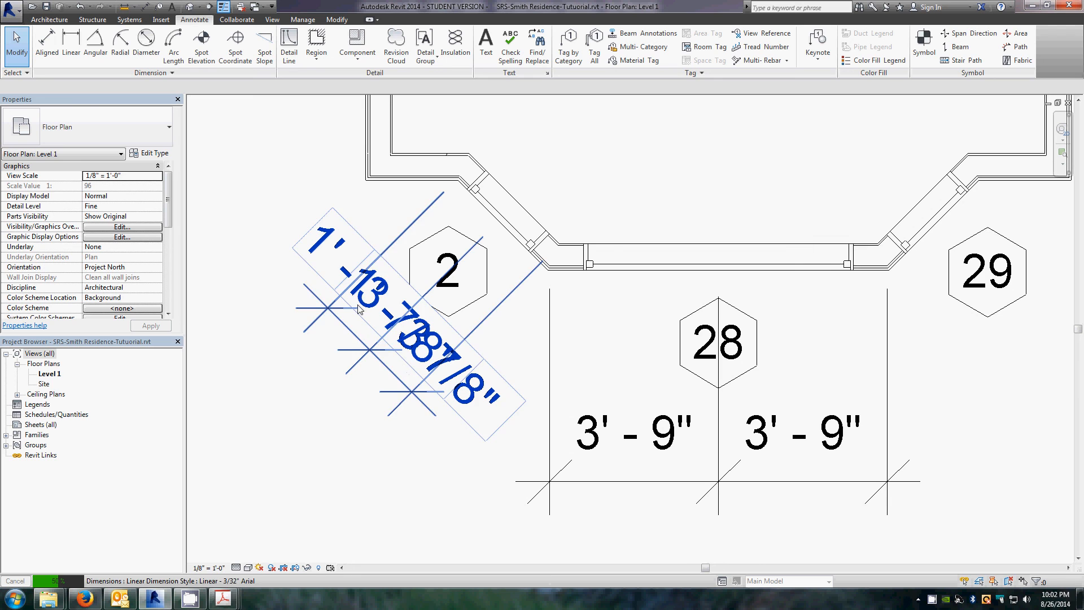
pyautogui.click(347, 333)
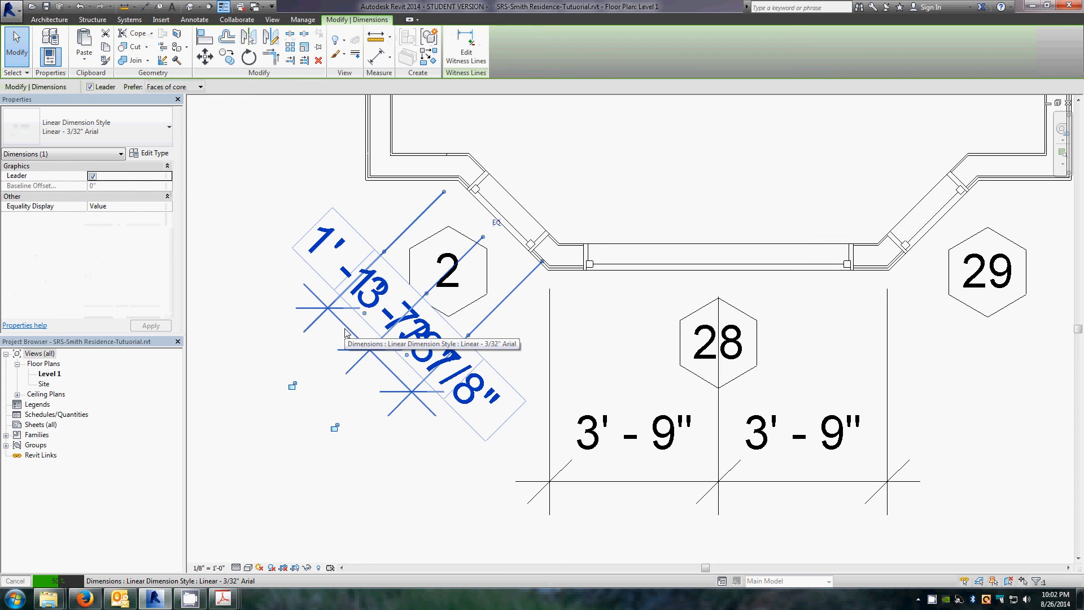
pyautogui.moveTo(364, 316); pyautogui.dragTo(274, 184)
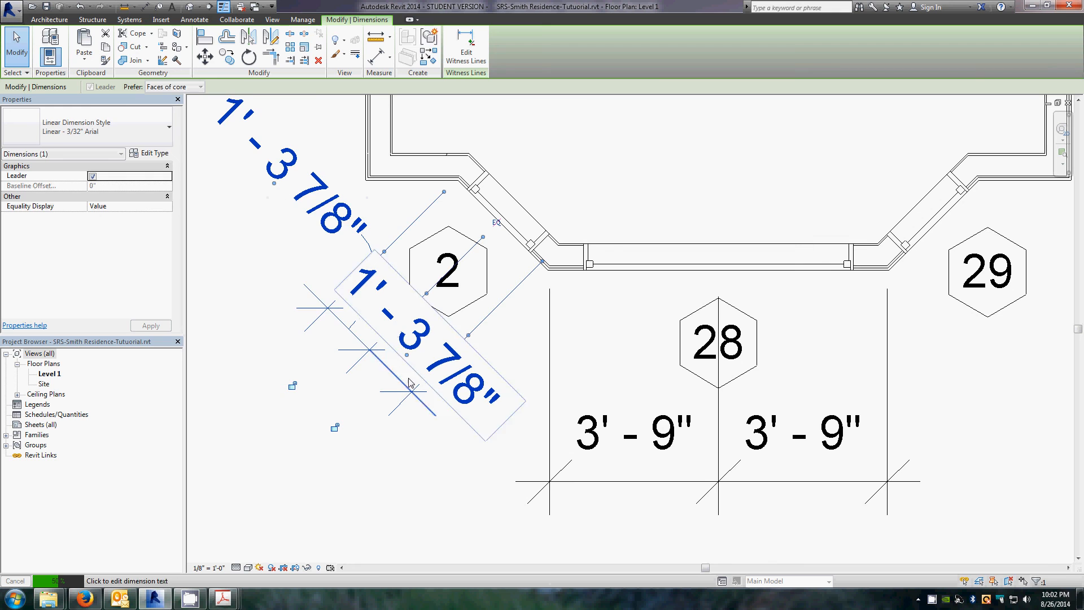
# Step: Drag the other segment's text of the same dimension down below the bay, clear of the tags
pyautogui.click(460, 389)
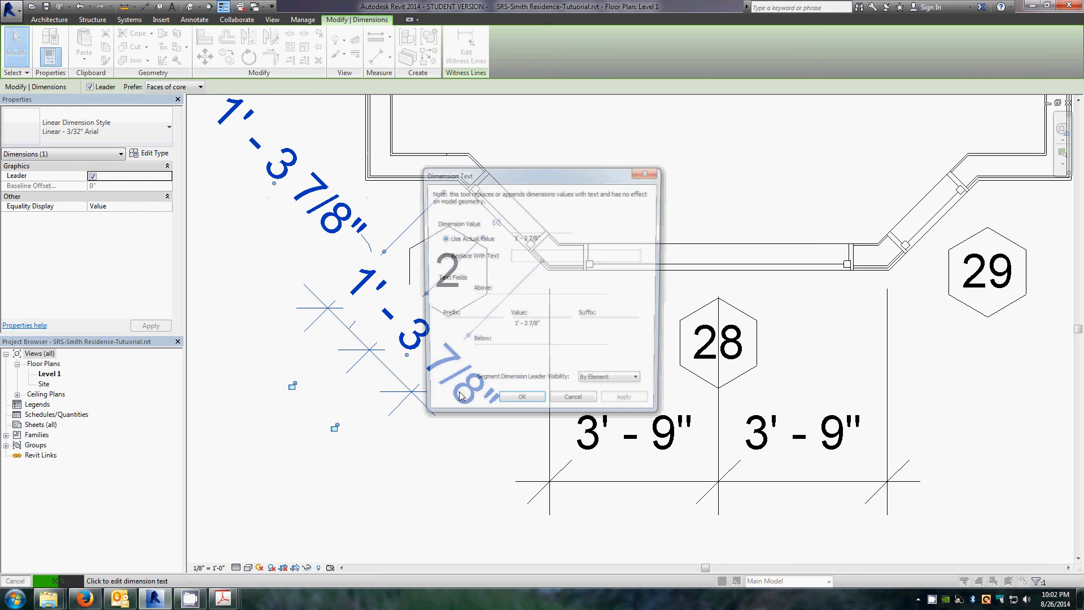
pyautogui.click(582, 405)
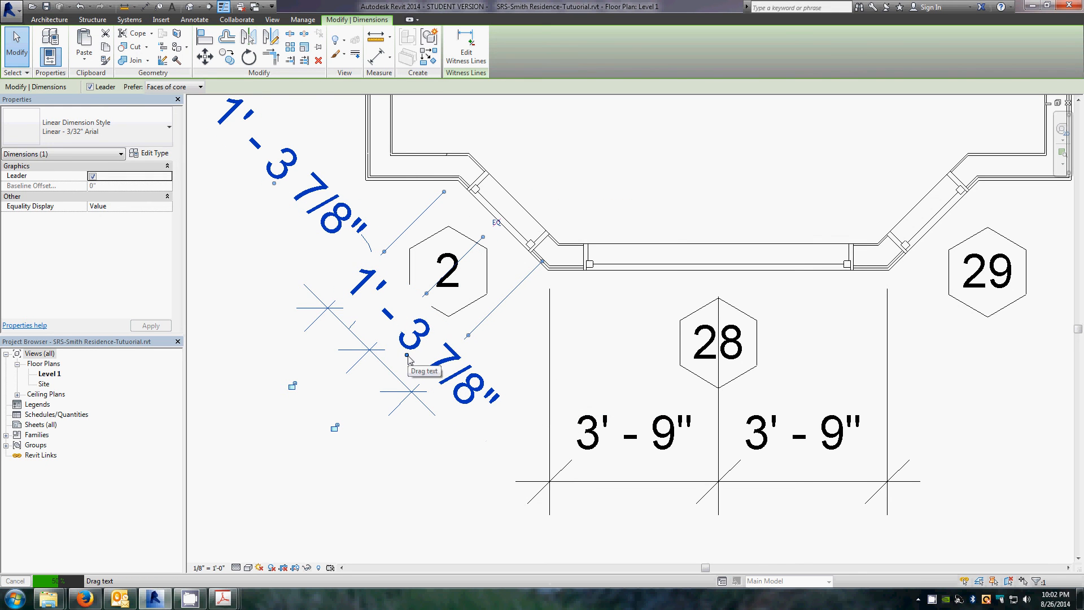
pyautogui.moveTo(408, 357); pyautogui.dragTo(535, 477)
pyautogui.click(428, 483)
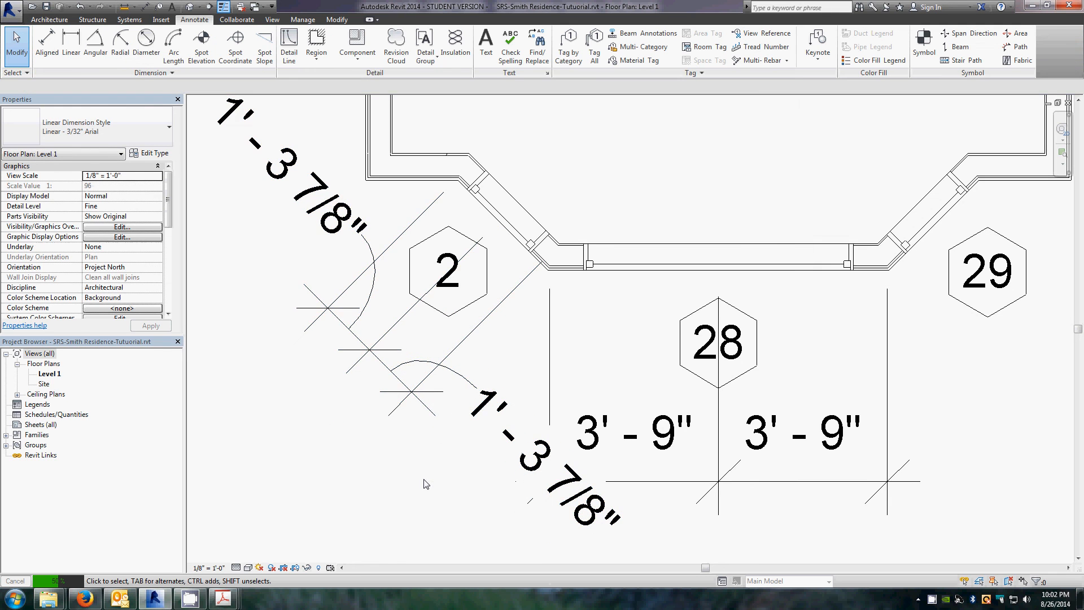
# Step: Zoom out to review the whole Level 1 floor plan with its dimensions and tags
pyautogui.scroll(-2, 428, 483)
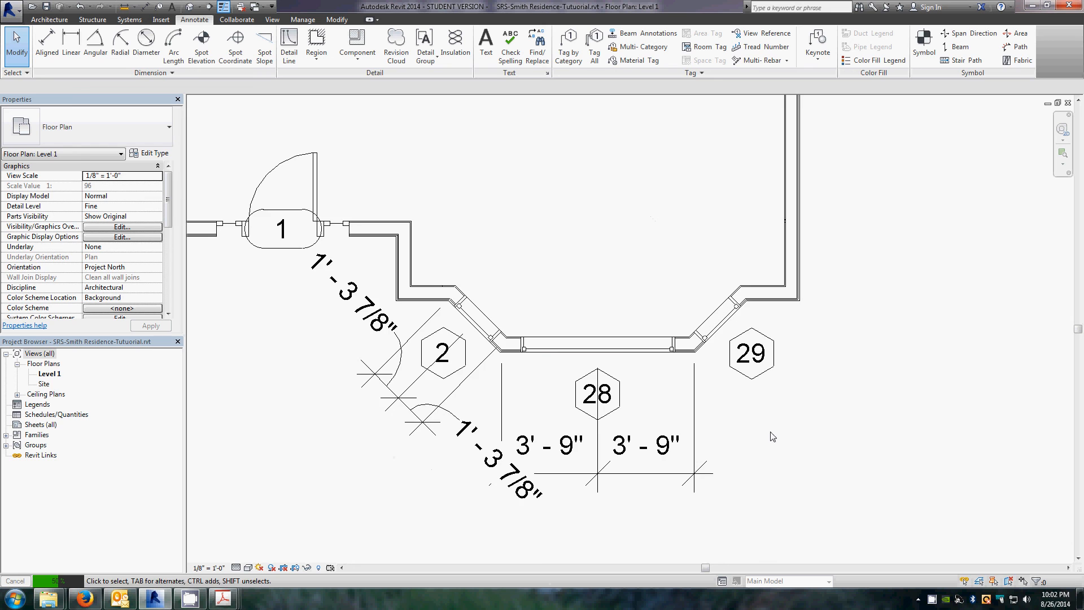
pyautogui.scroll(-4, 774, 435)
pyautogui.scroll(-1, 868, 421)
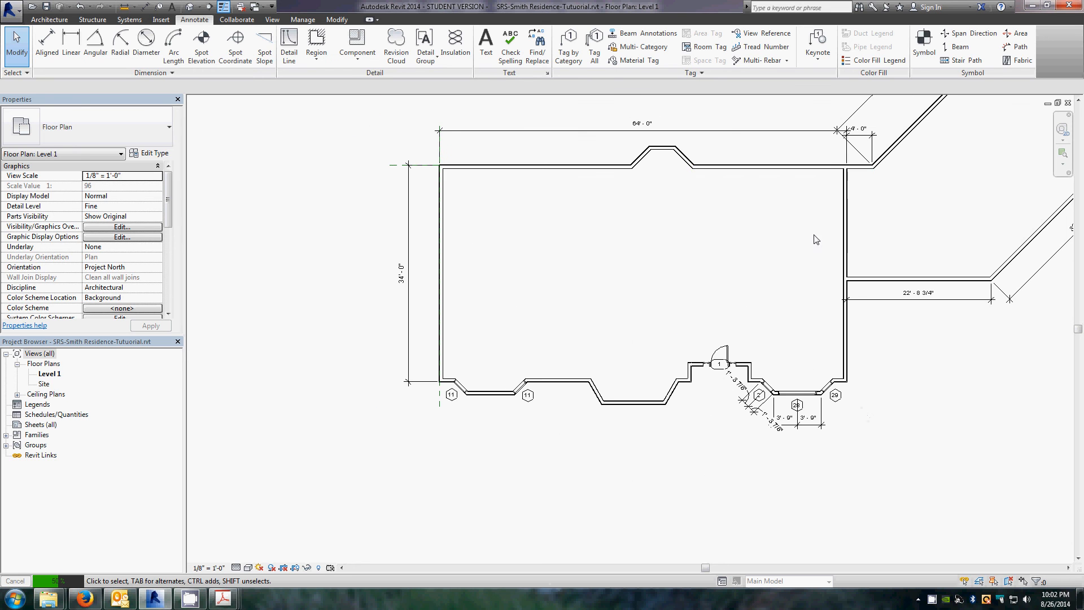
pyautogui.scroll(-2, 561, 284)
pyautogui.scroll(2, 762, 203)
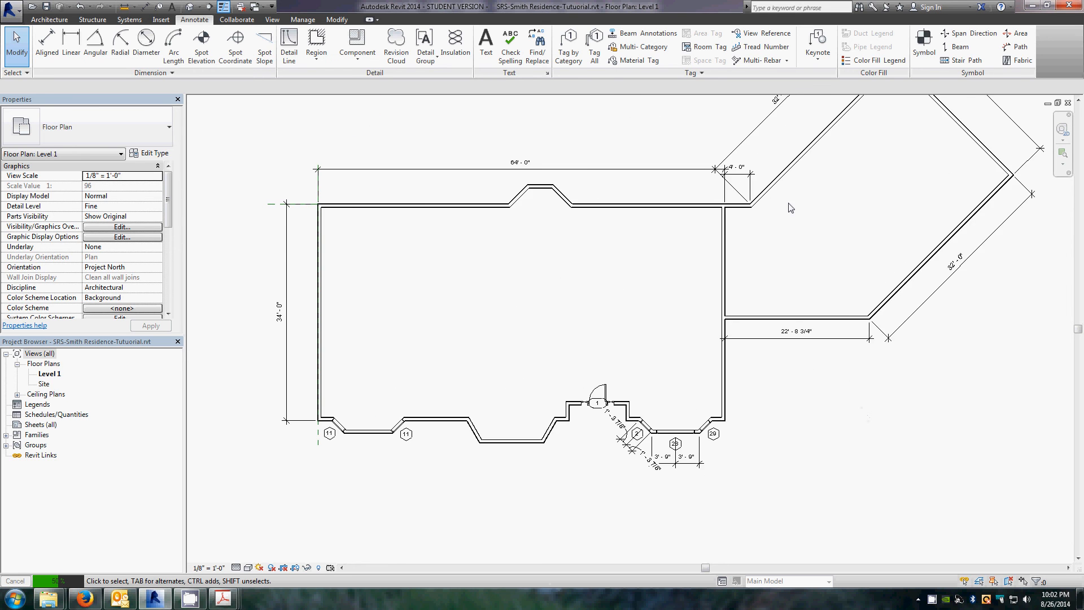
pyautogui.scroll(-2, 762, 203)
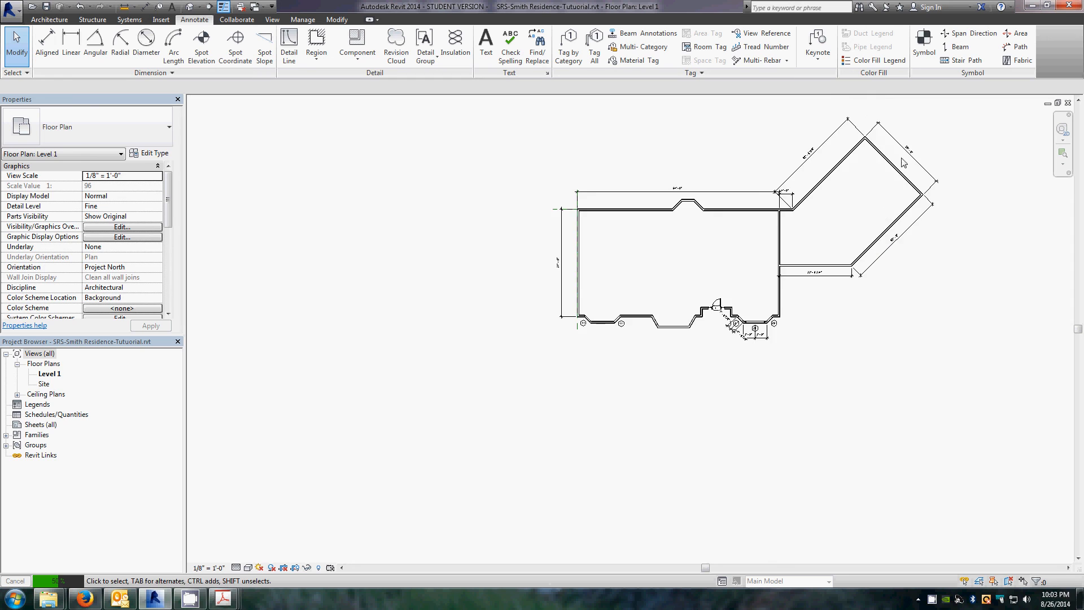
pyautogui.scroll(2, 801, 395)
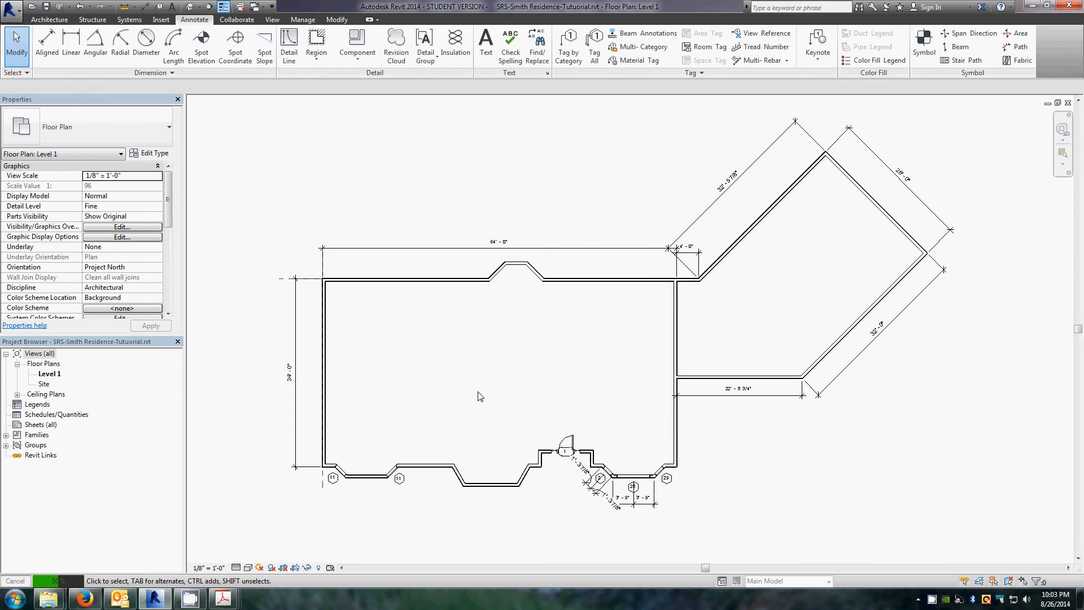